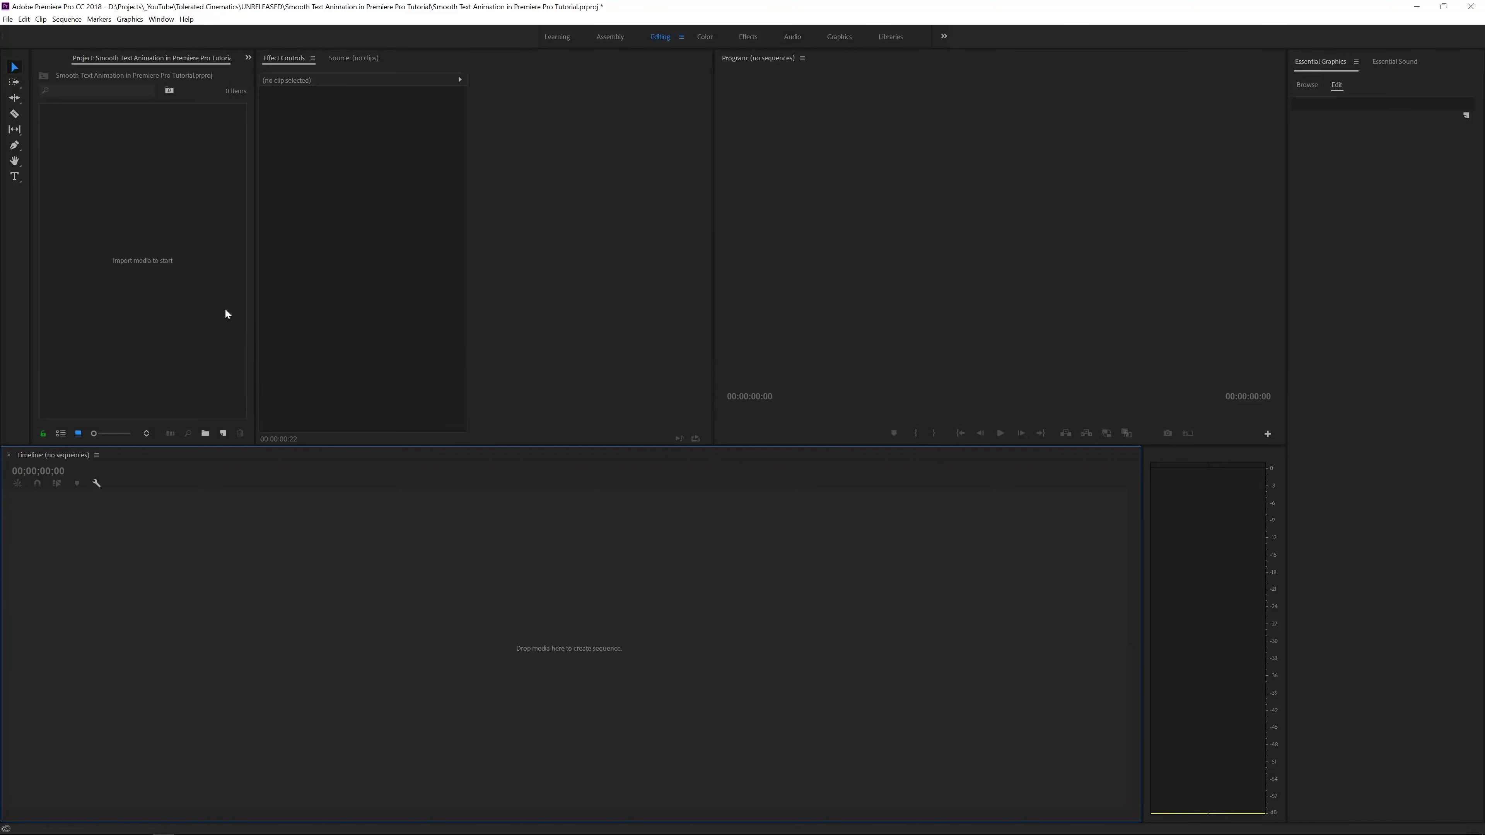
- Create Sequence 02 from the Custom Full HD preset at 1920×1080, 24 fps
click(222, 431)
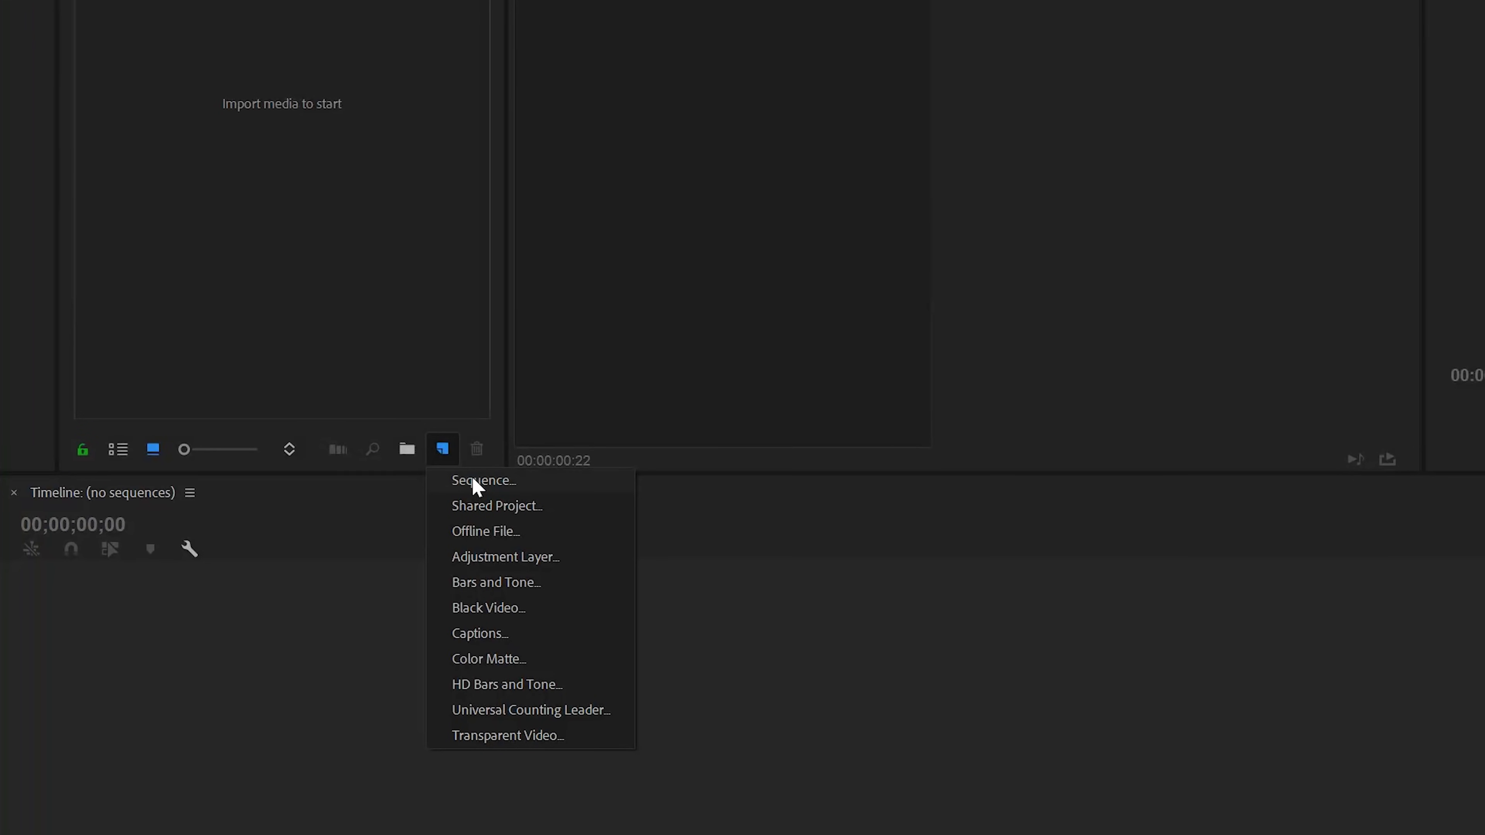
click(476, 482)
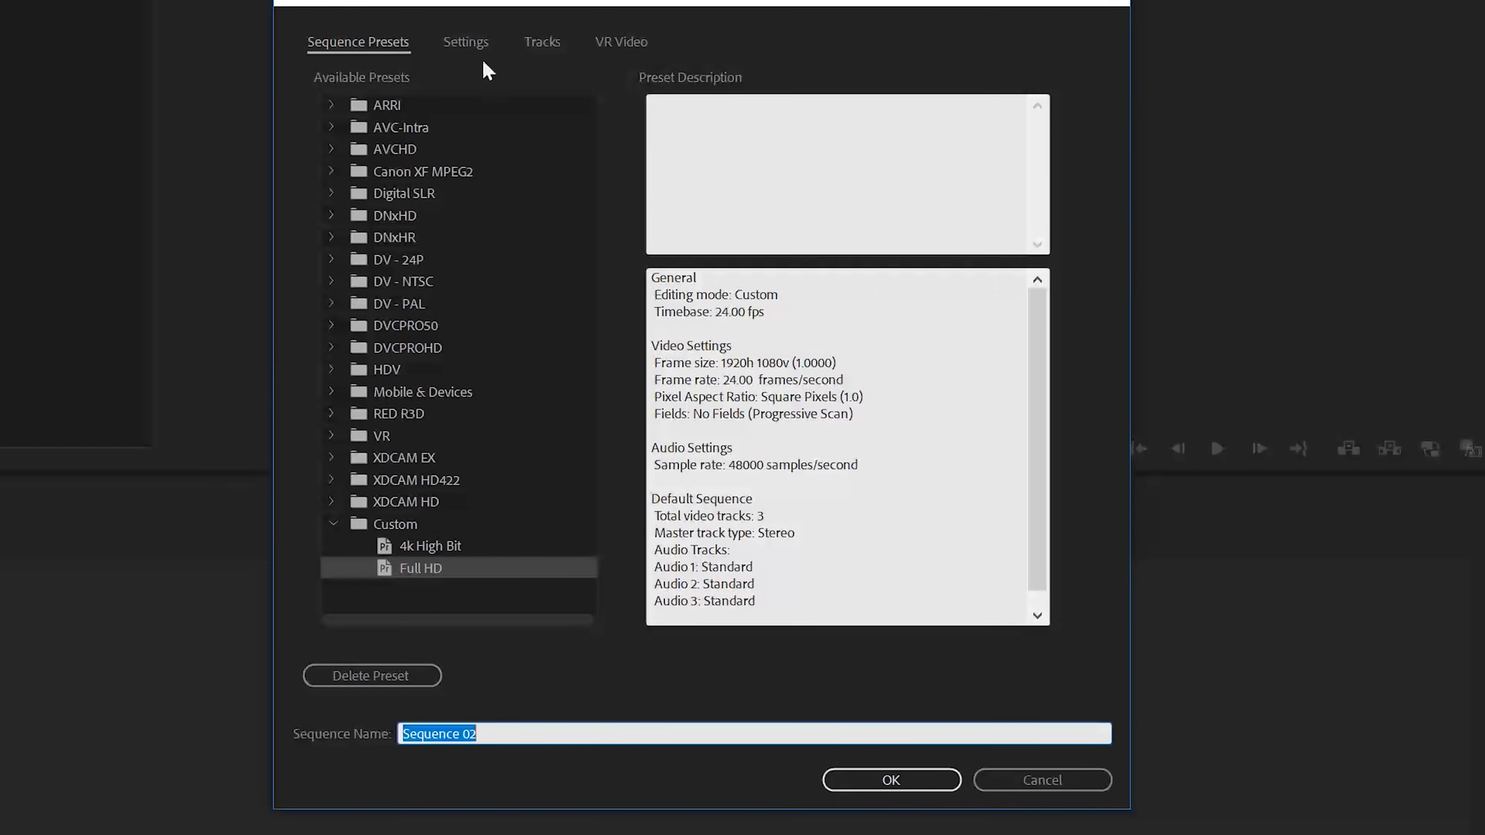
click(462, 45)
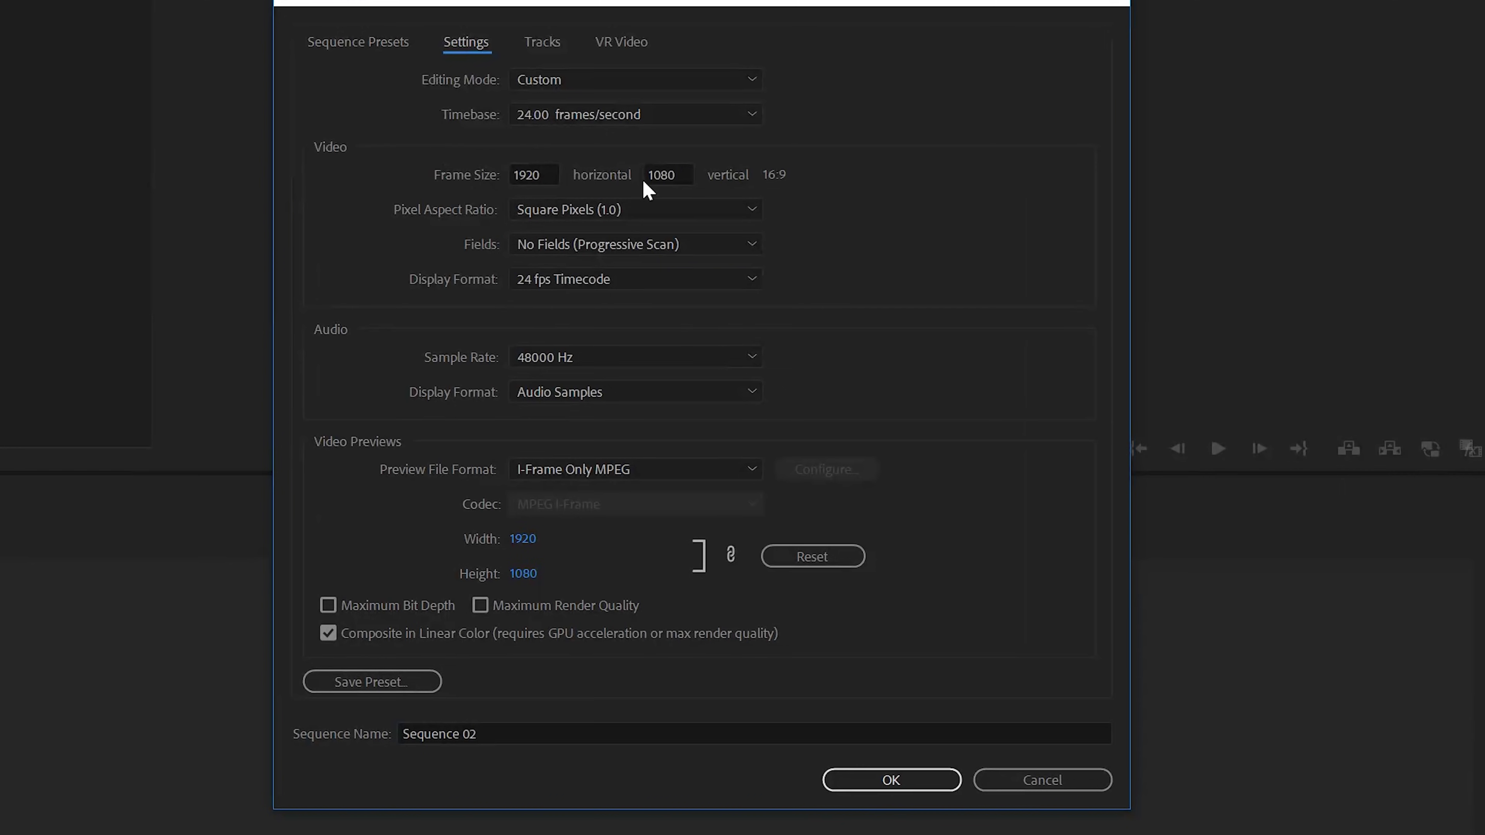
click(902, 782)
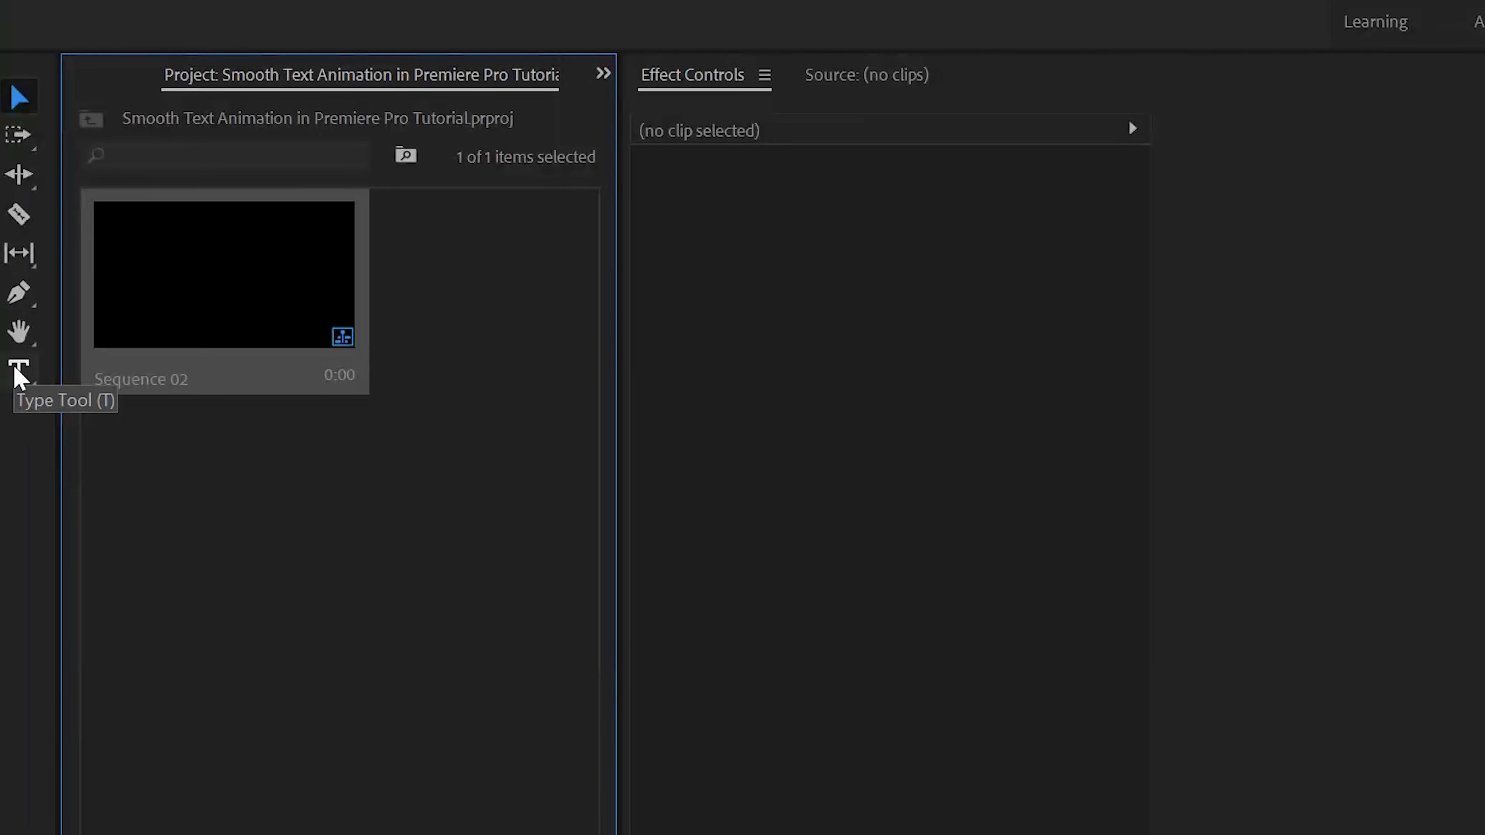
- Add a white text title reading INSTAGRAM near the frame's lower left
click(19, 374)
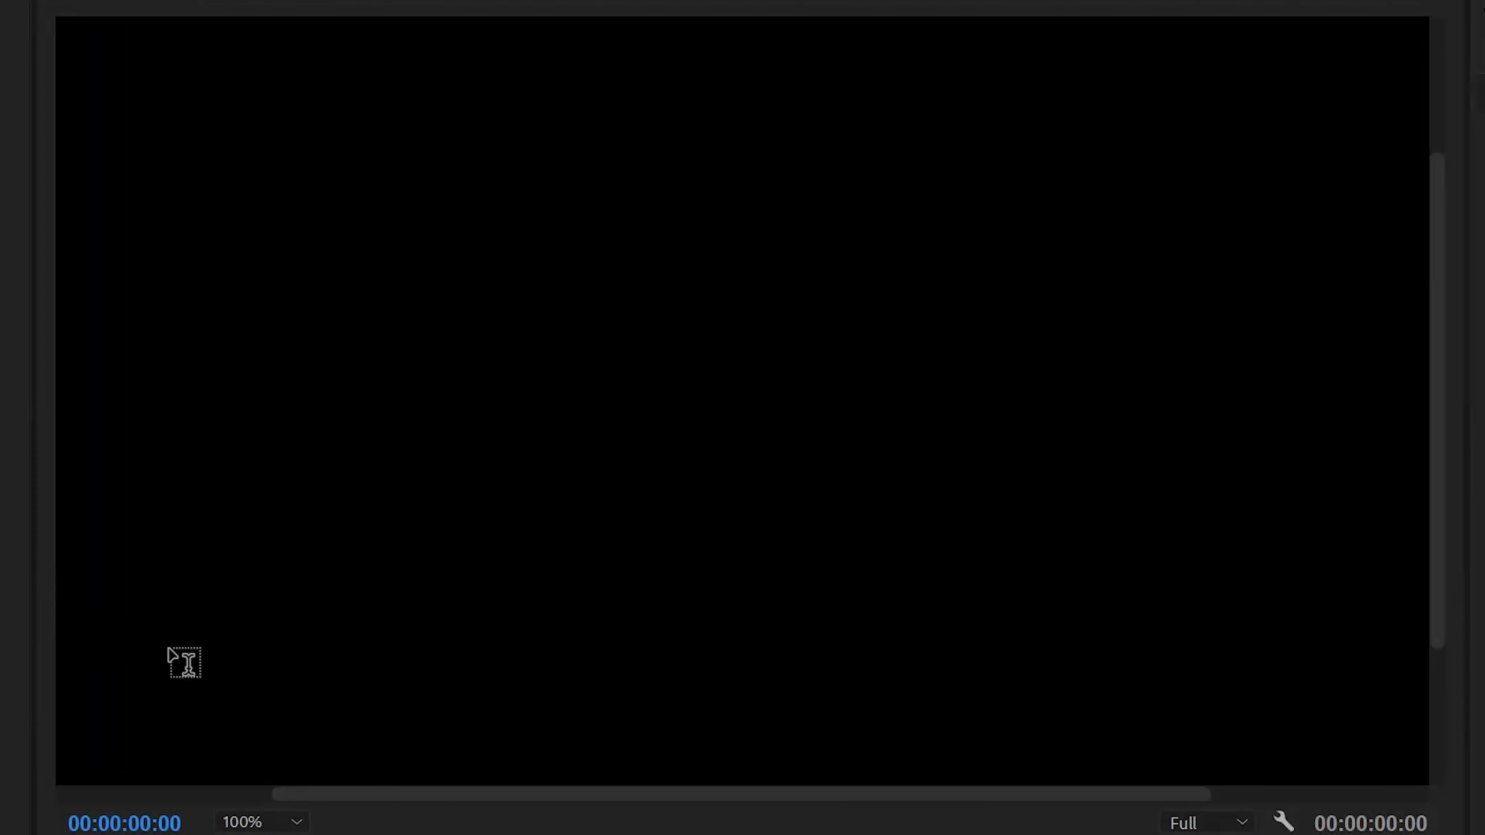
click(169, 654)
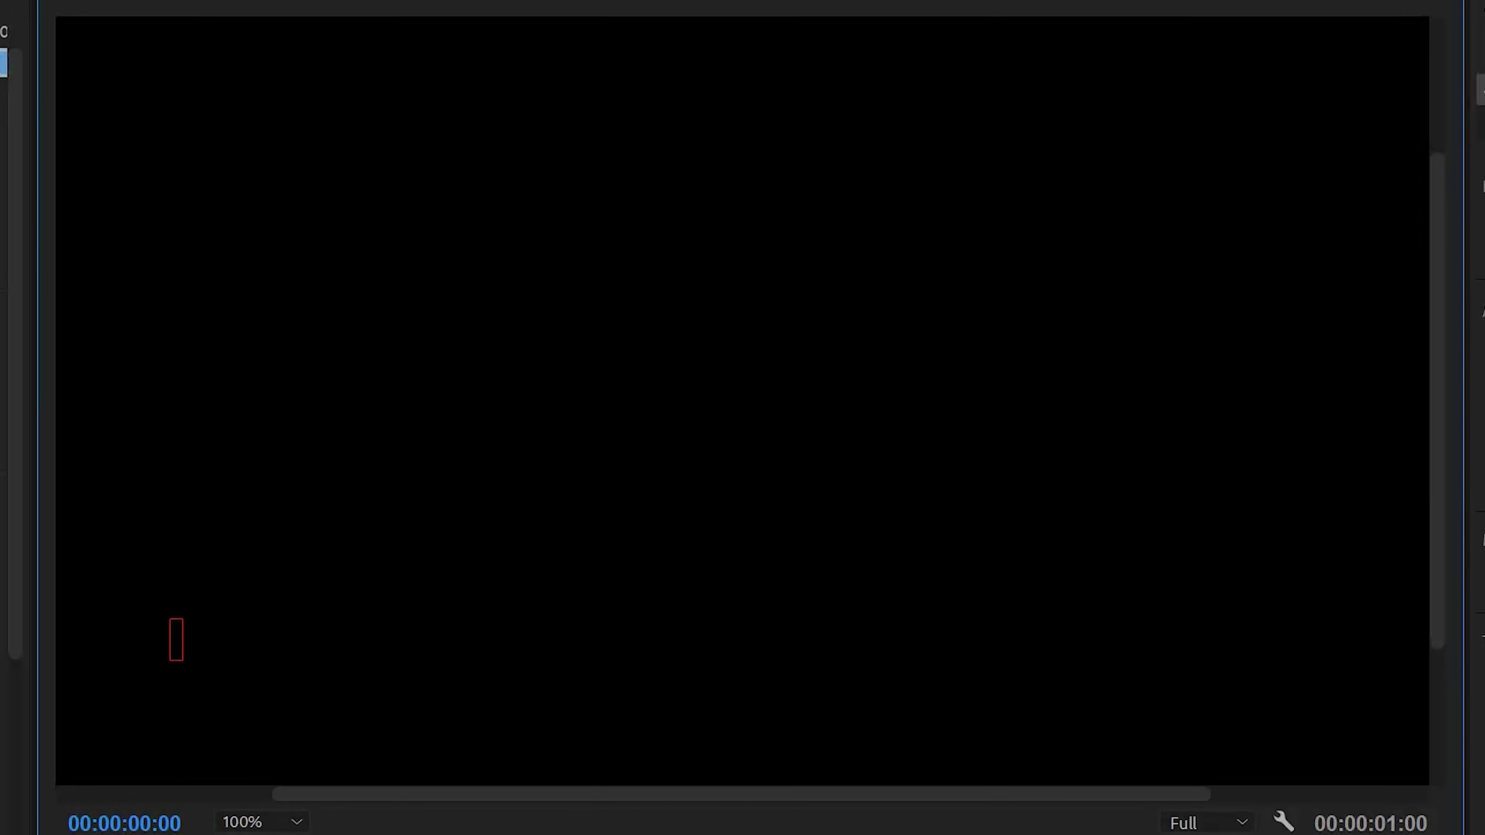
text(INSTAGRAM)
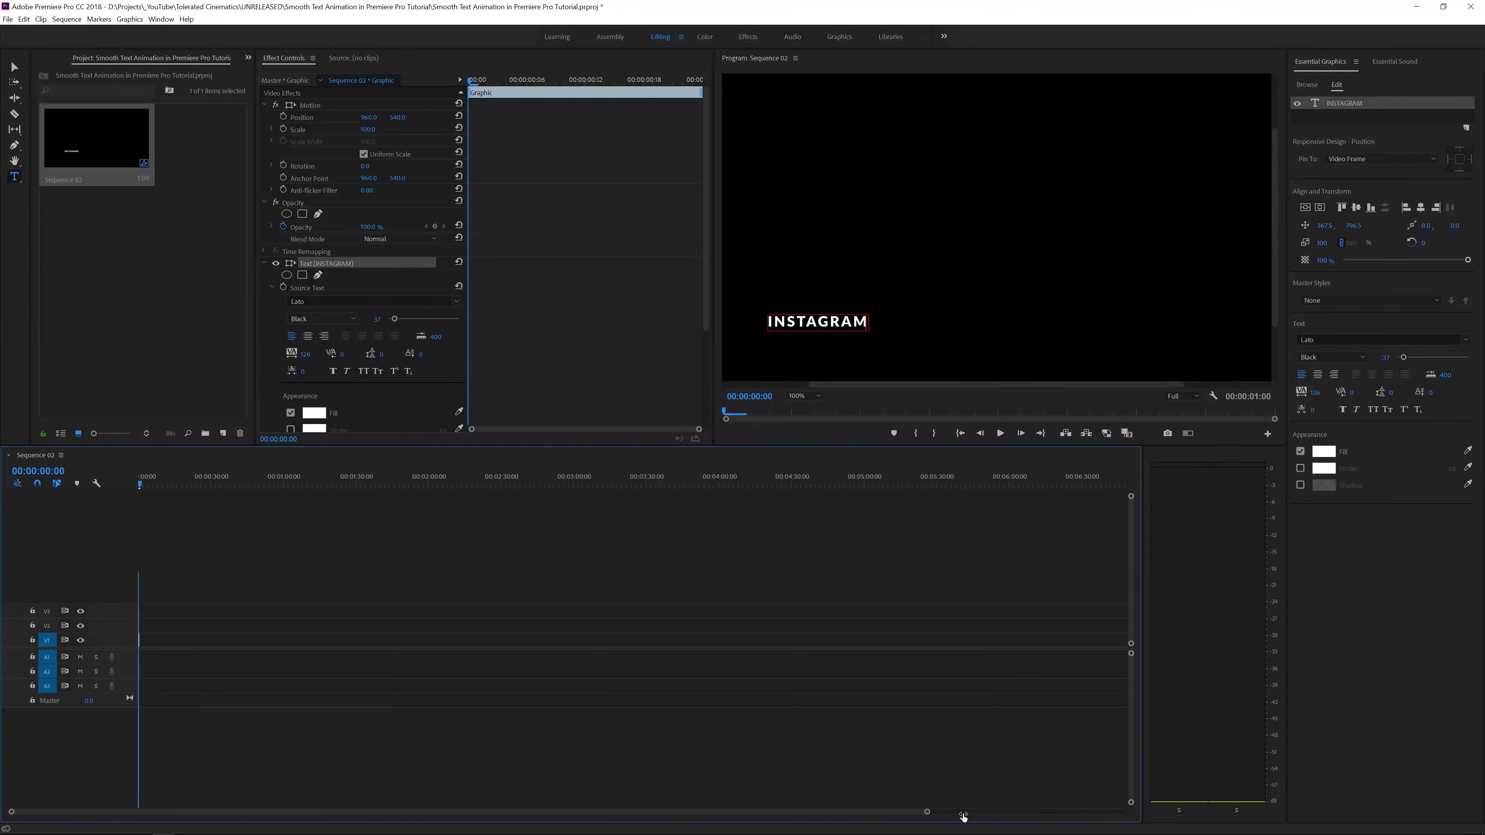
- Stretch the INSTAGRAM clip on V1 to about 4.5 seconds long
drag(963, 817, 277, 817)
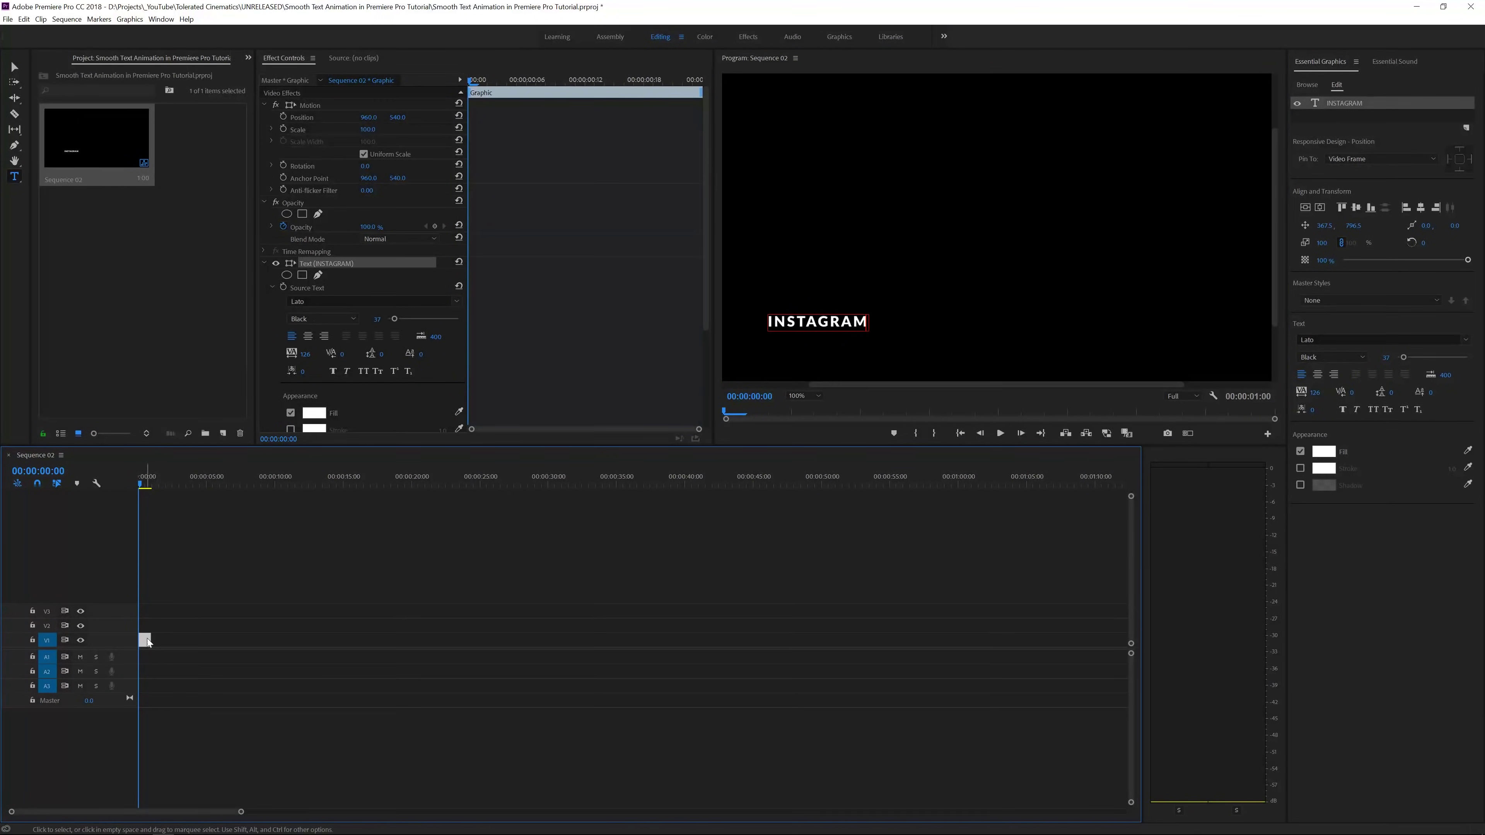
drag(153, 639, 212, 629)
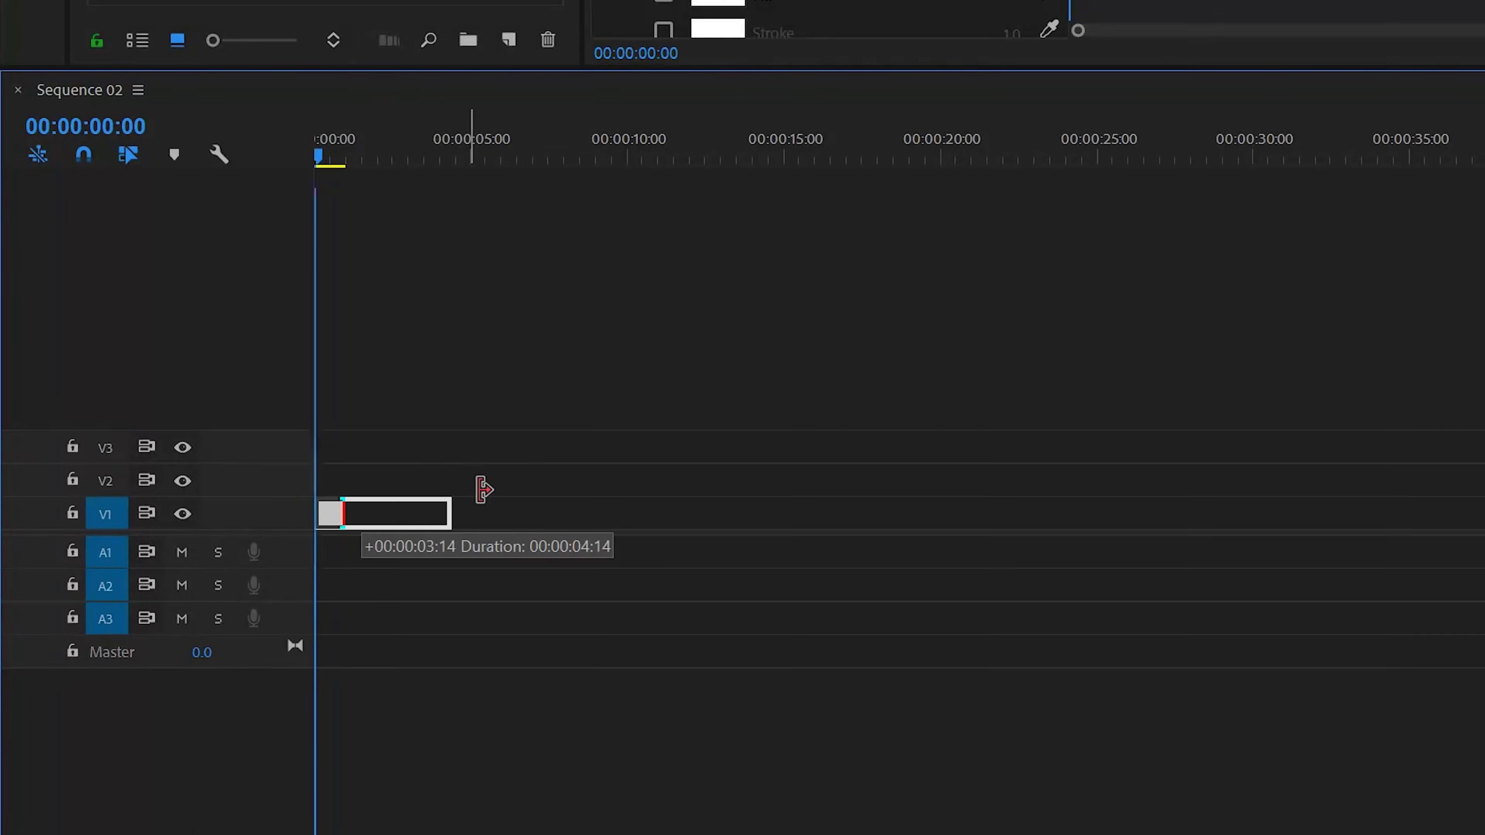
drag(483, 489, 488, 488)
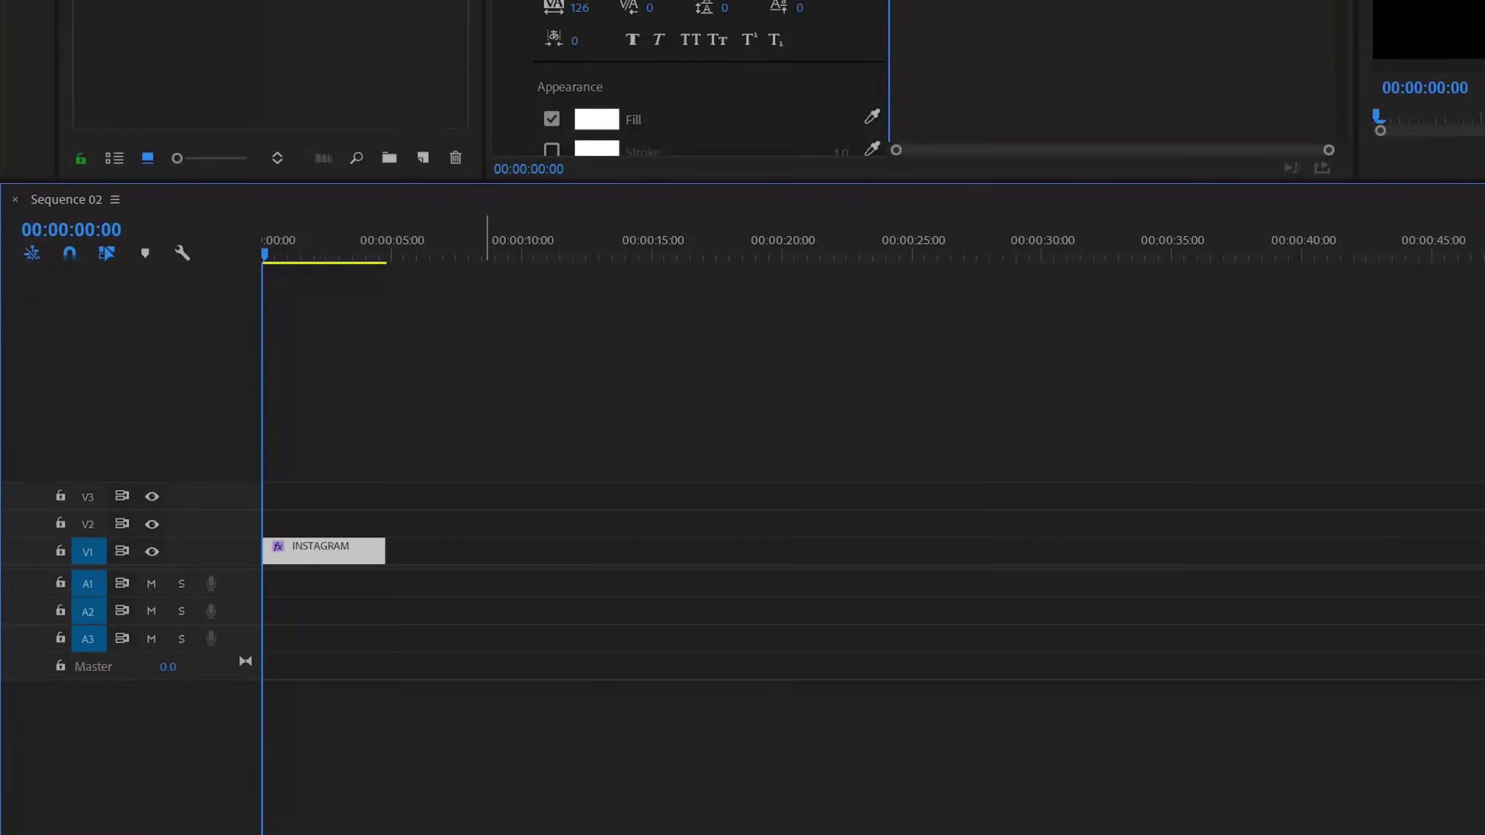
scroll(316, 834, up, 4)
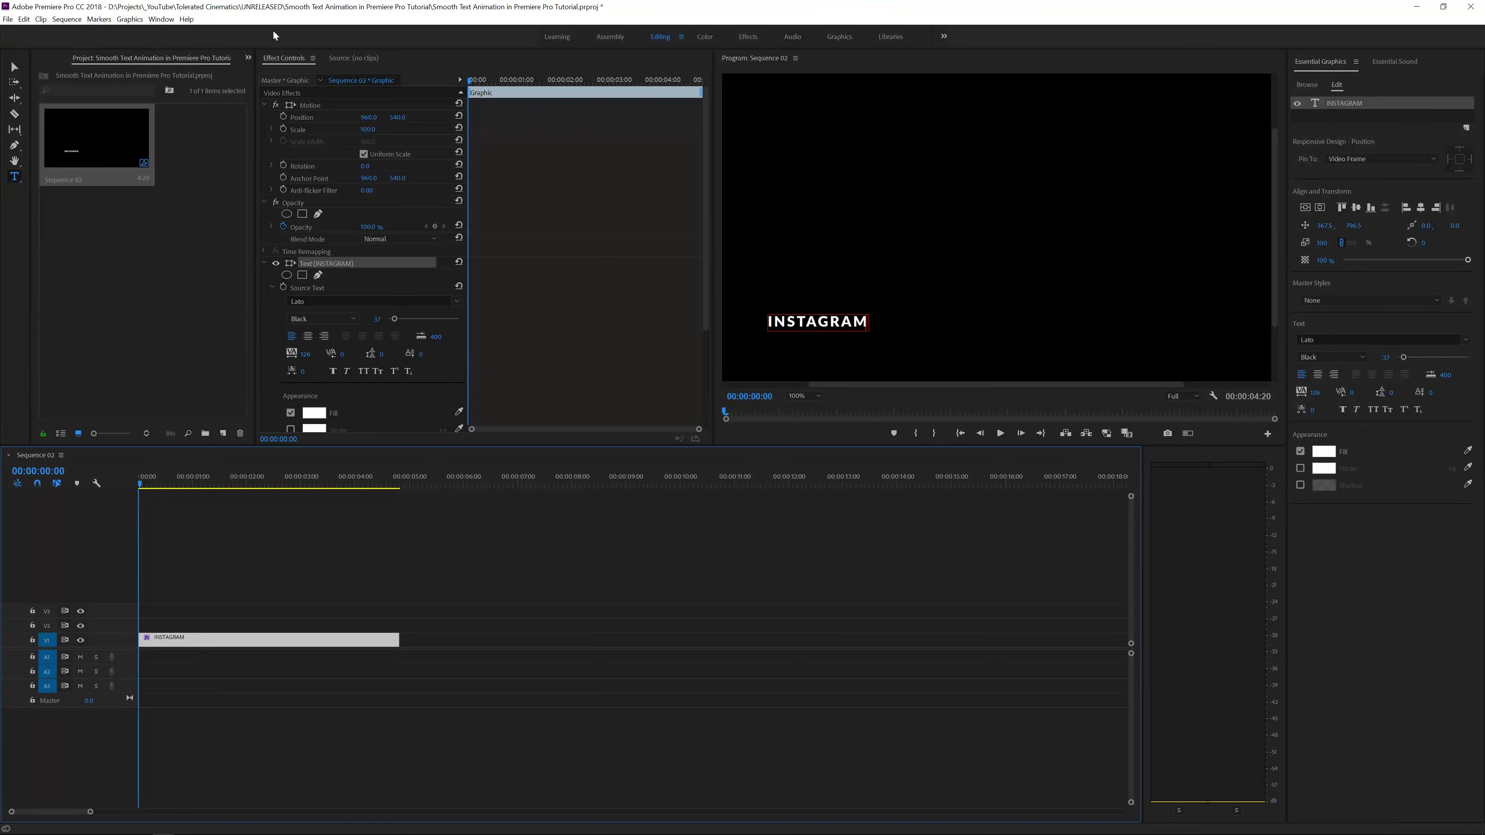
- In Essential Graphics, shrink the INSTAGRAM text to 34-point Lato Black and fit the monitor view
click(161, 20)
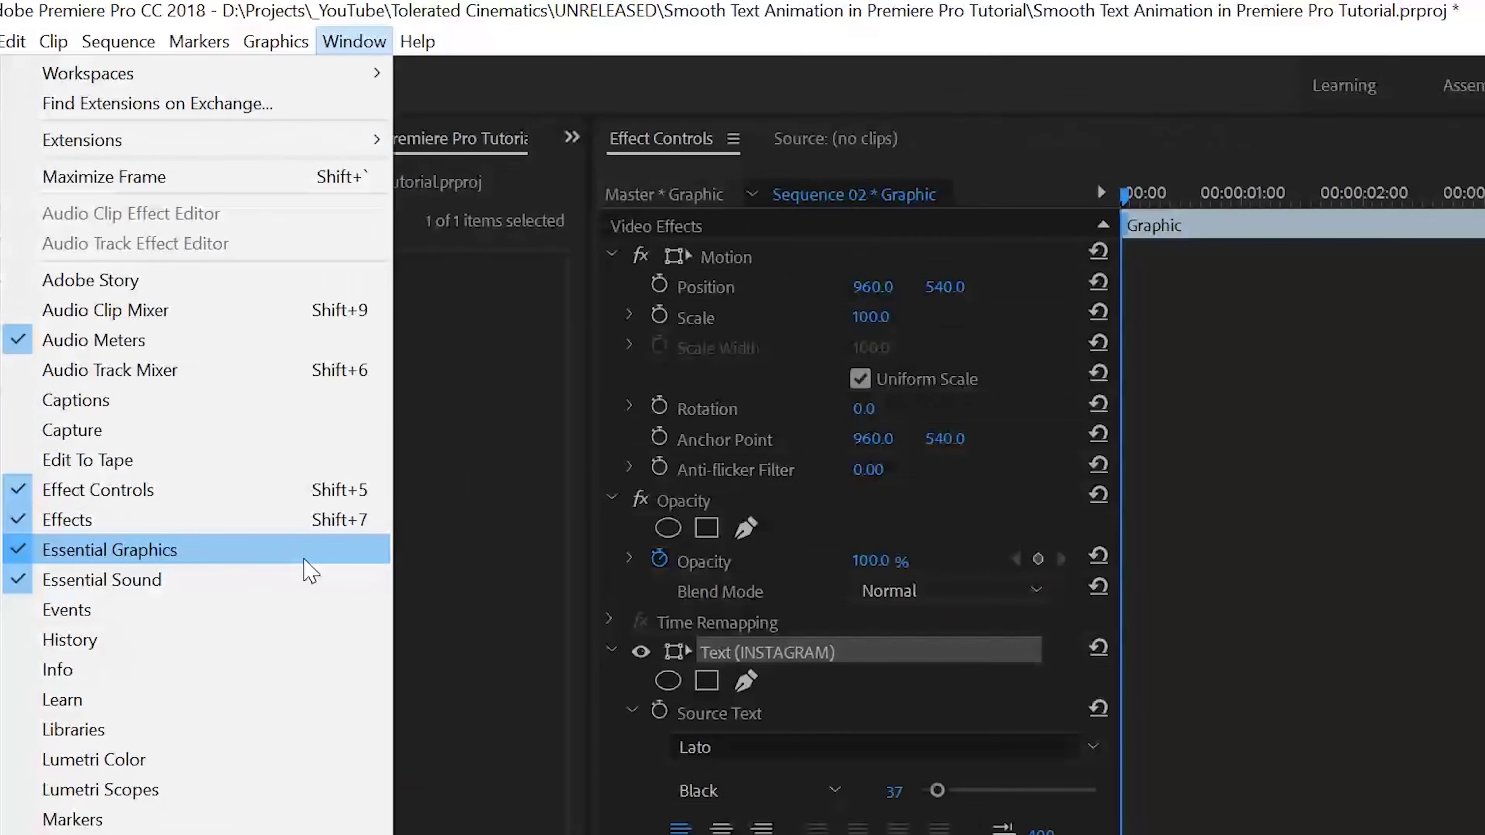
click(142, 196)
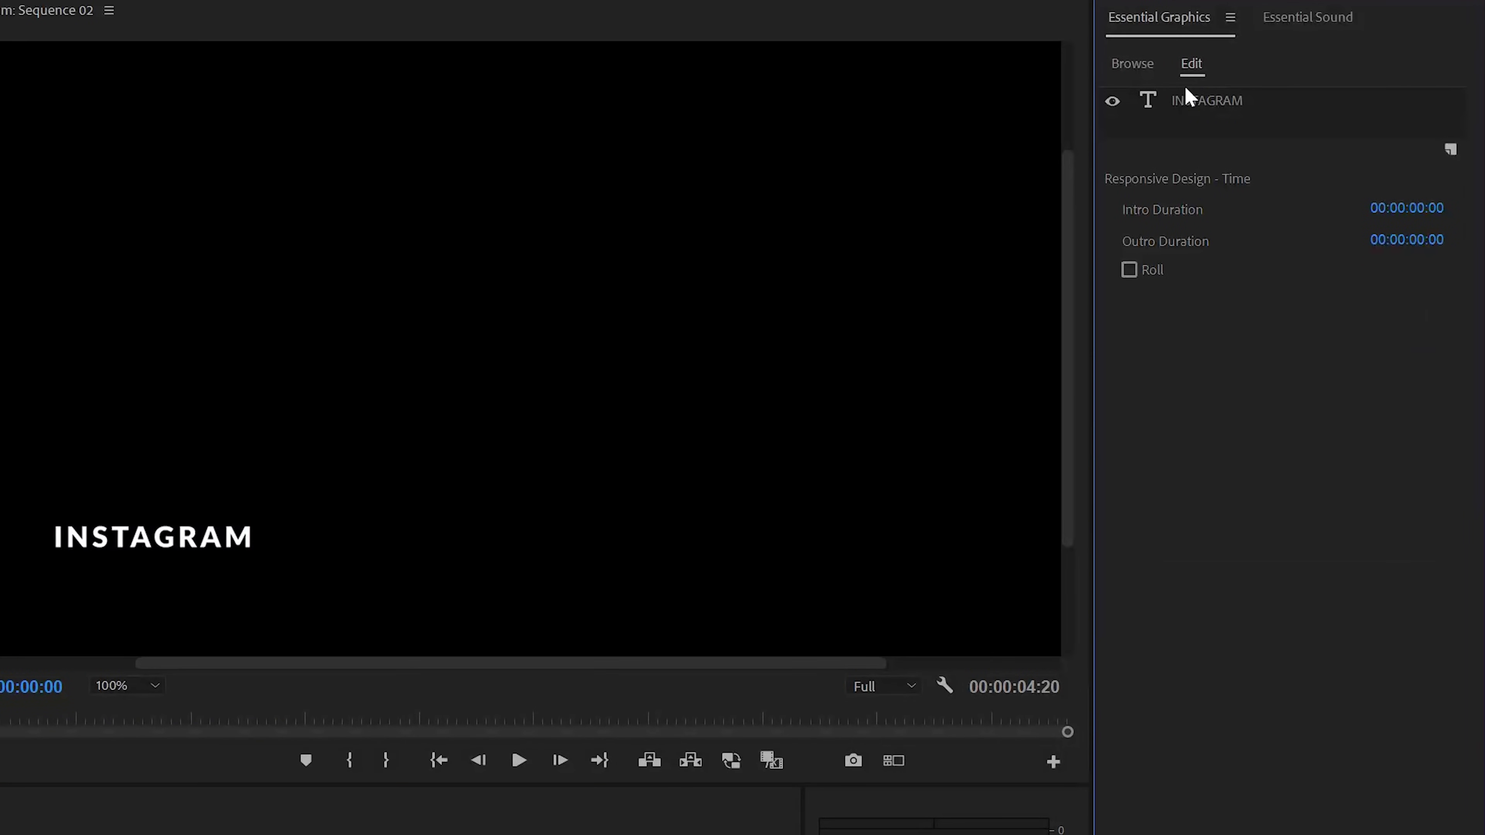
click(1186, 101)
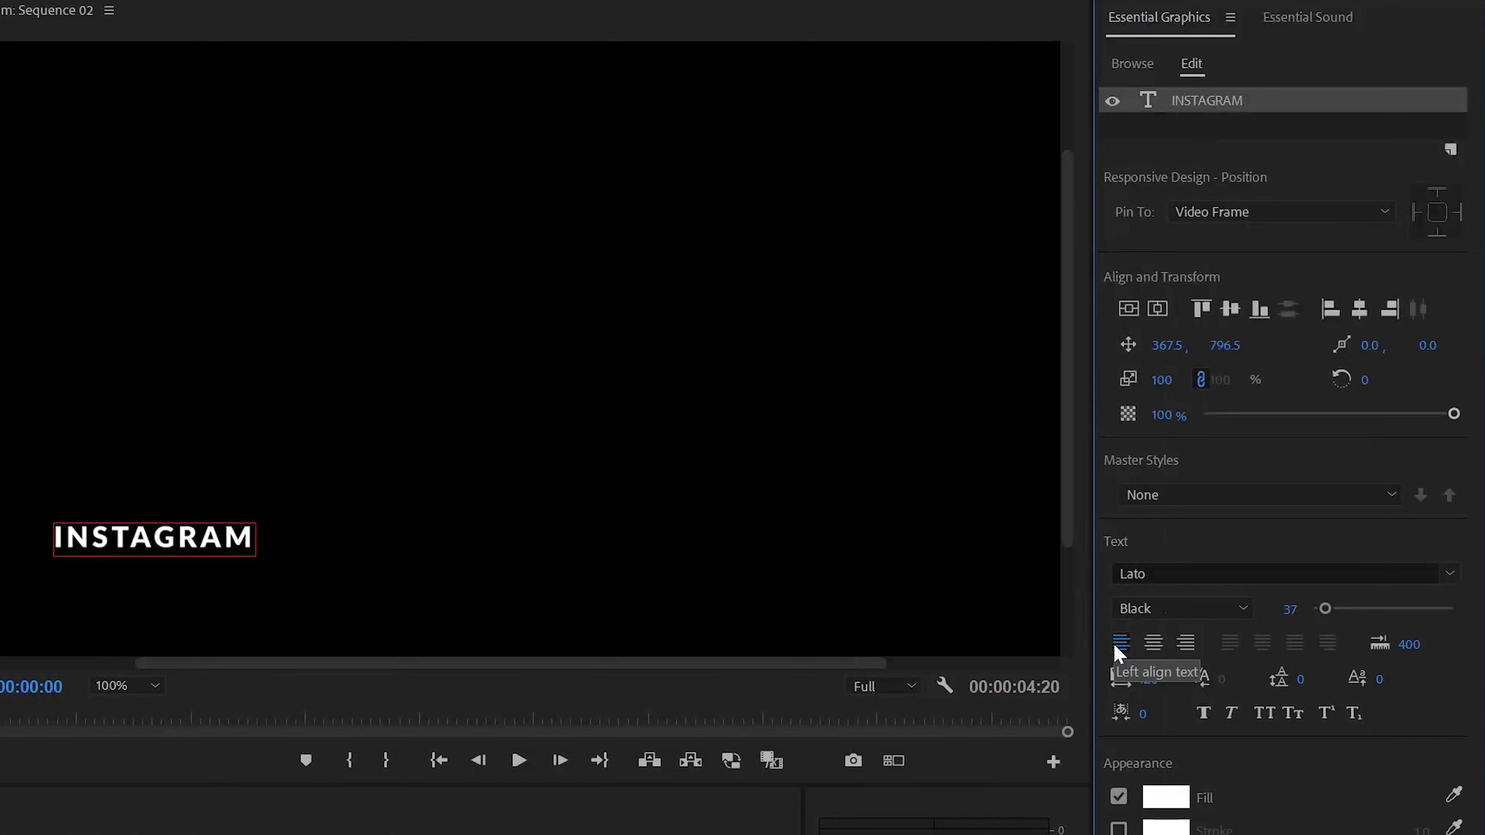
click(1150, 612)
key(Escape)
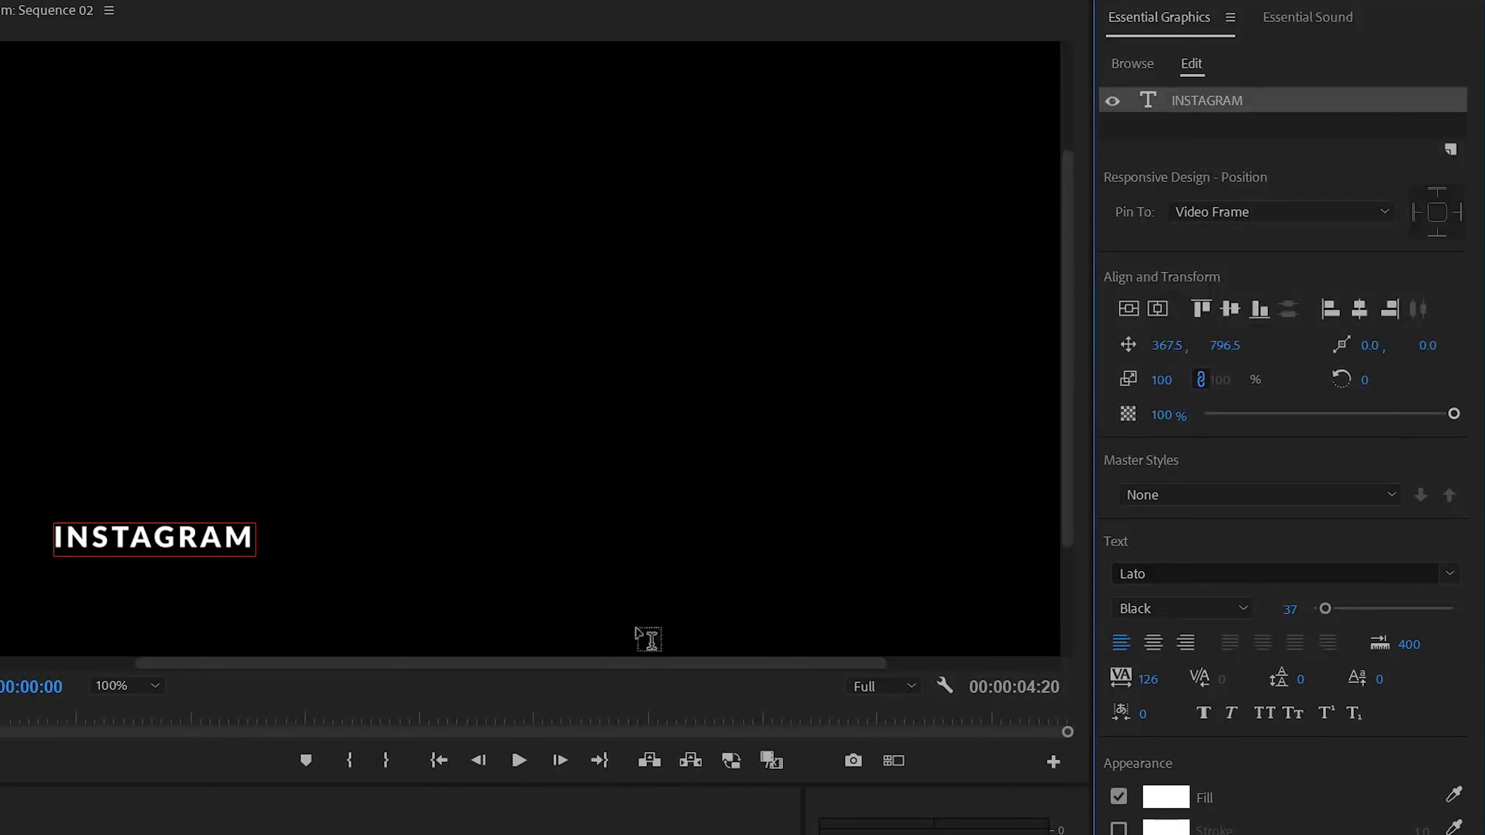
mouse_move(1324, 614)
mouse_down()
mouse_move(1338, 610)
mouse_move(1325, 611)
mouse_up()
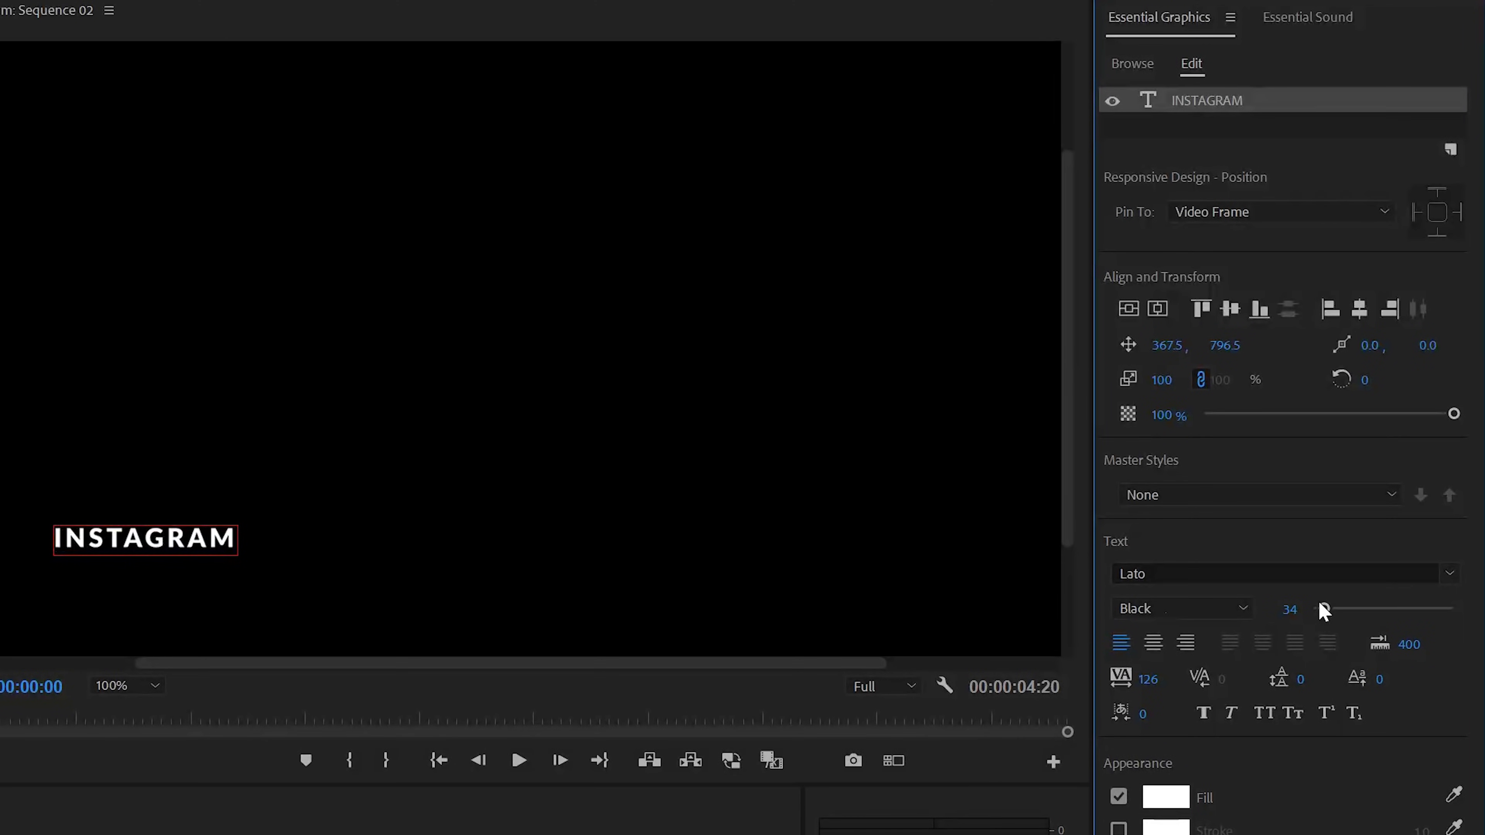
click(98, 692)
click(123, 717)
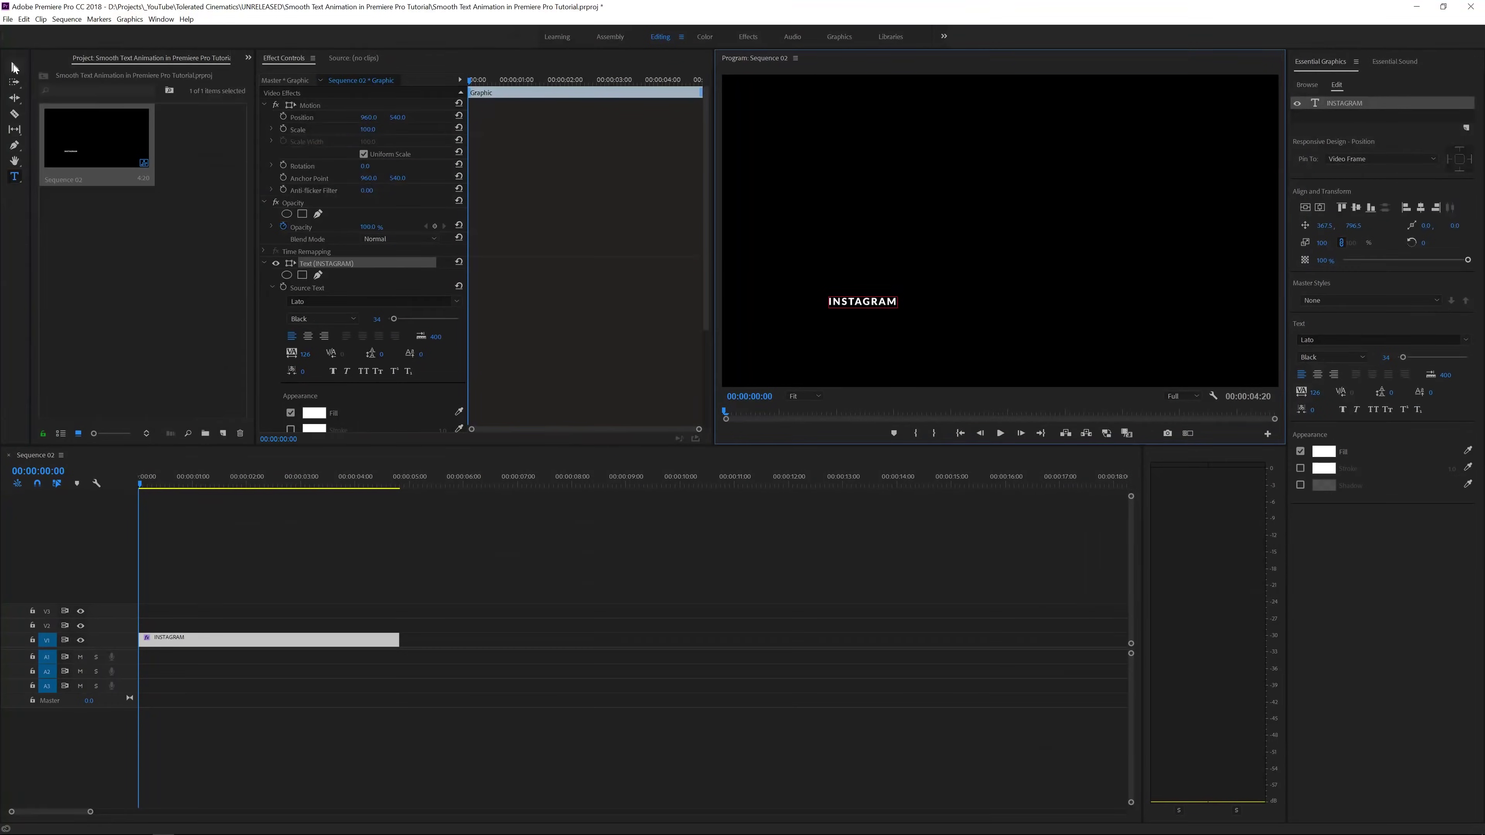
- Move the title down to 155.3, 922.4 and set its tracking to 150
click(15, 68)
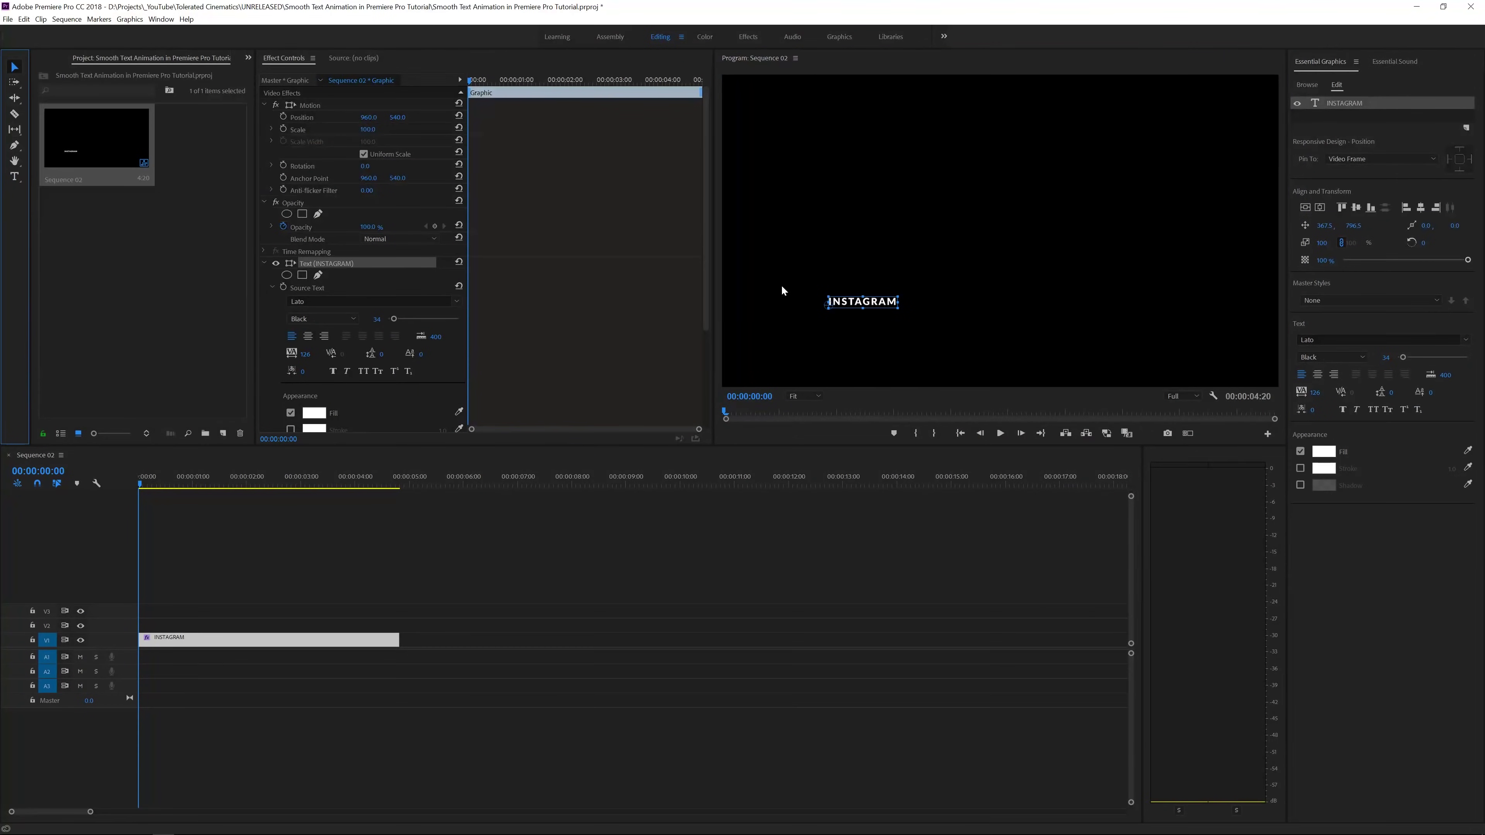
mouse_move(846, 304)
mouse_down()
mouse_move(778, 339)
mouse_move(856, 325)
mouse_move(838, 327)
mouse_up()
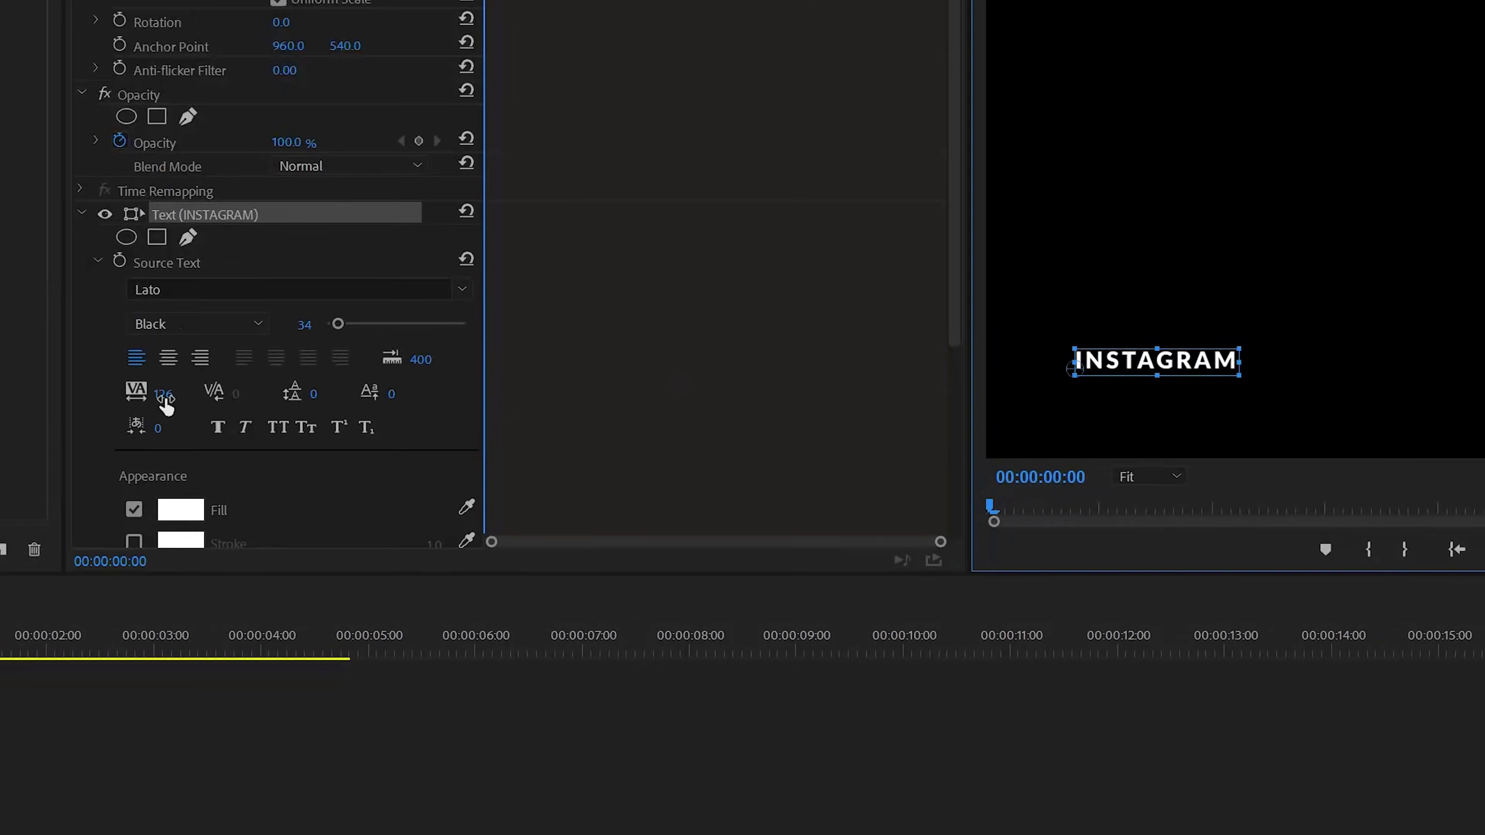
click(164, 396)
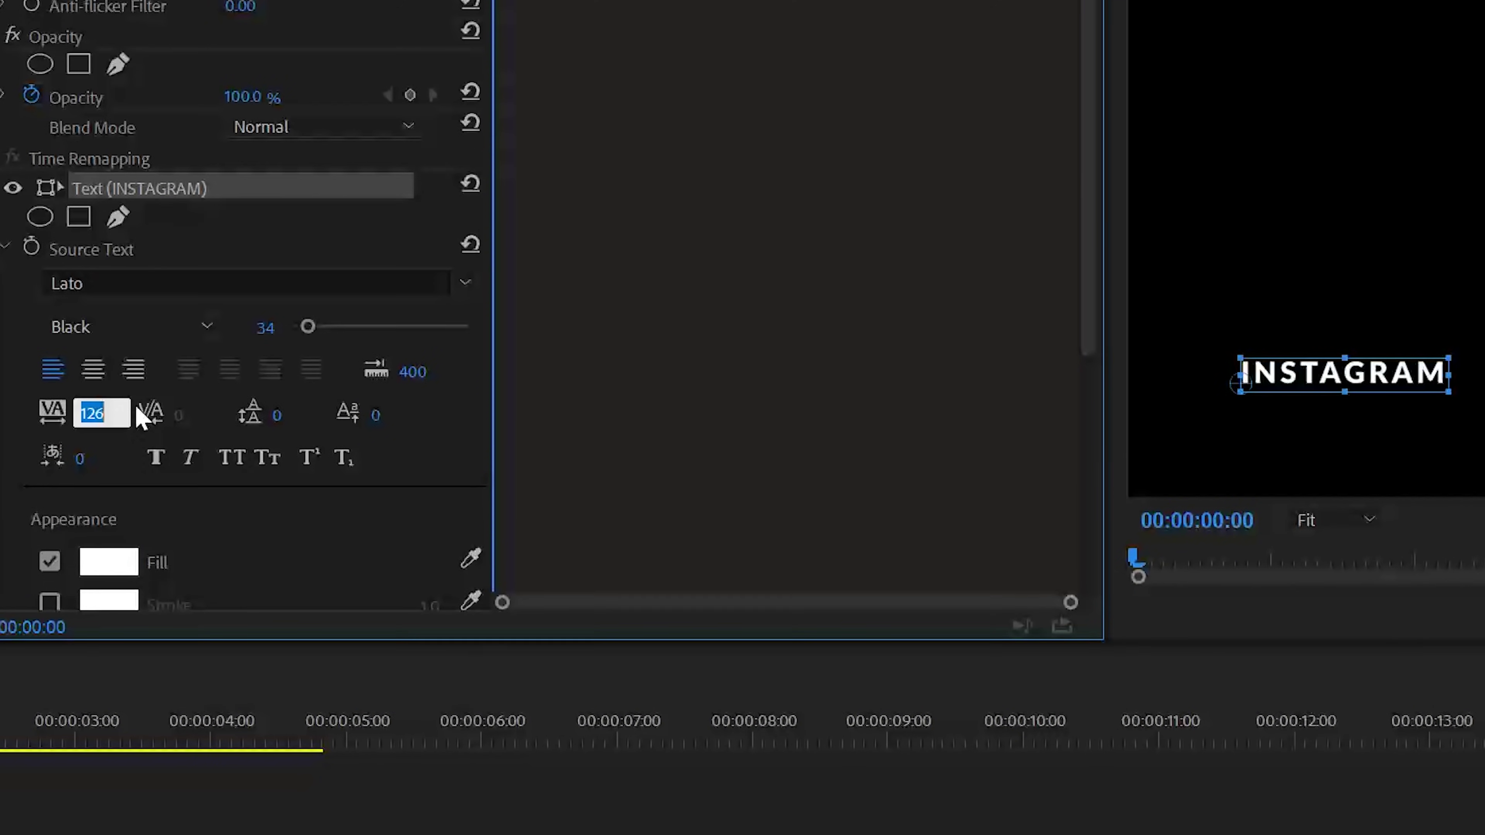
text(150)
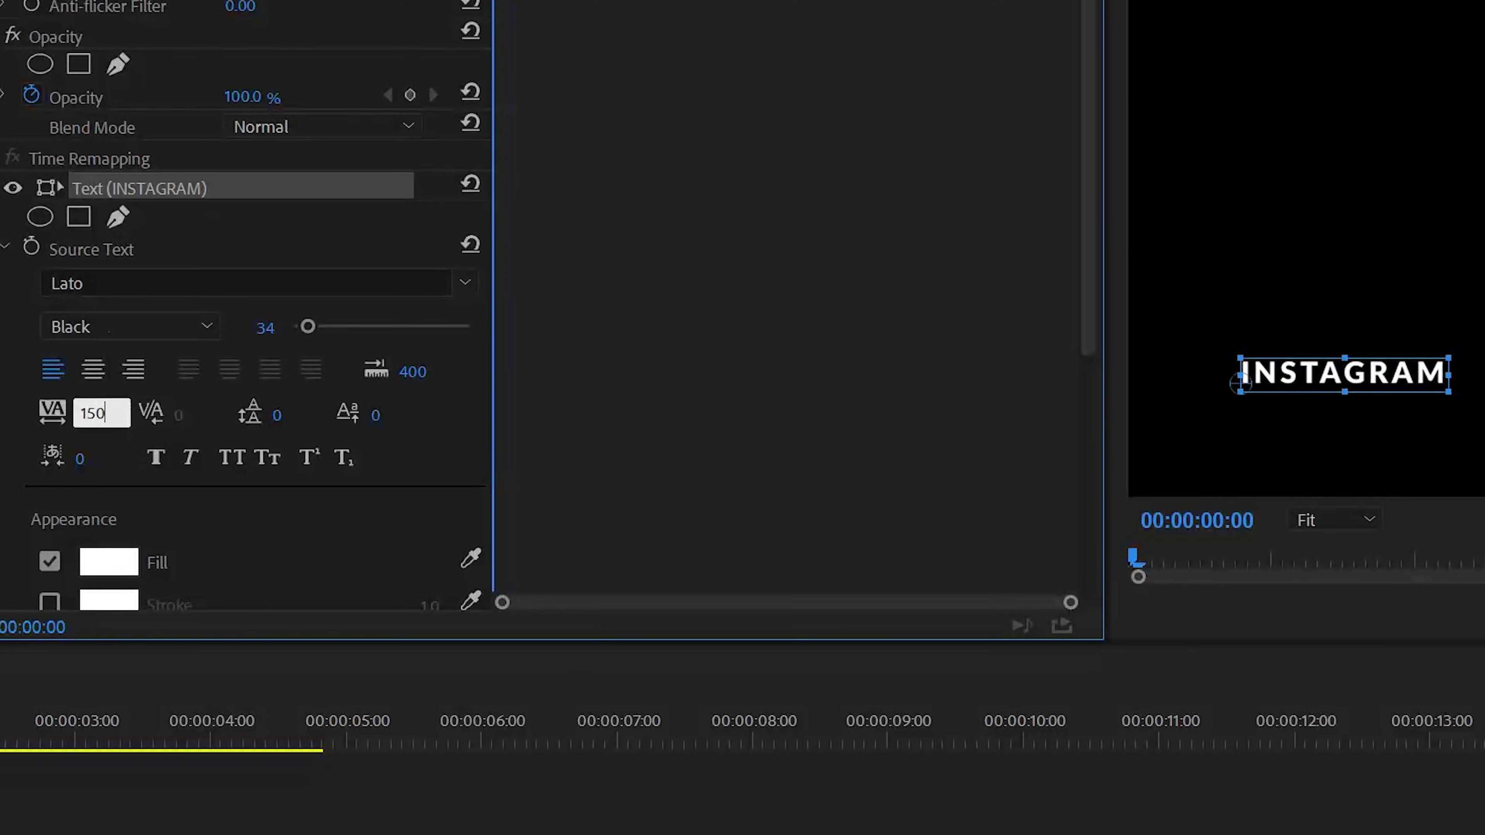
key(Return)
- Try wider and zero tracking, undoing each to keep tracking at 150
drag(87, 419, 104, 414)
key(ctrl+z)
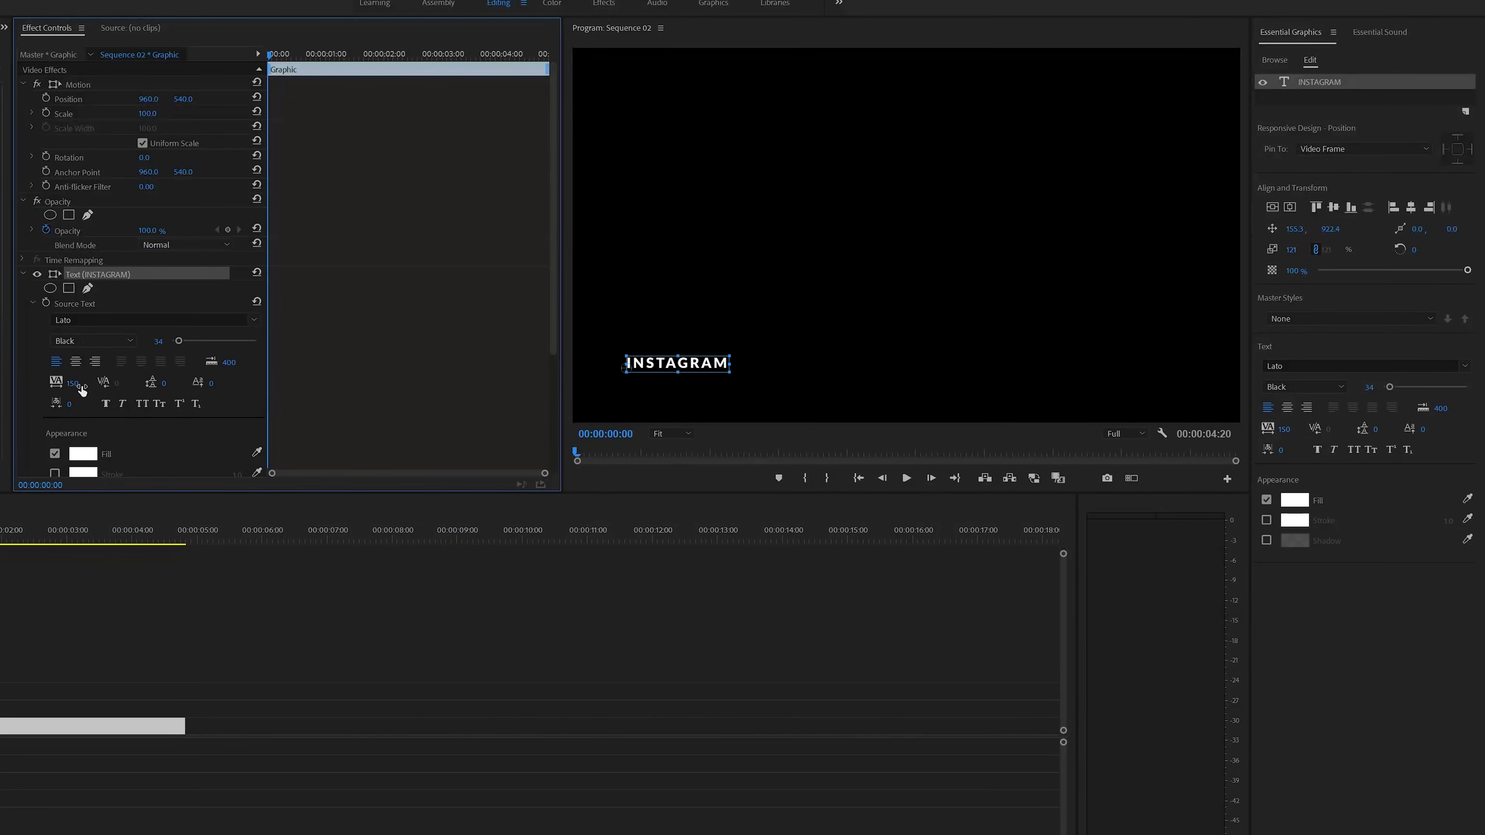
click(76, 384)
text(0)
key(Return)
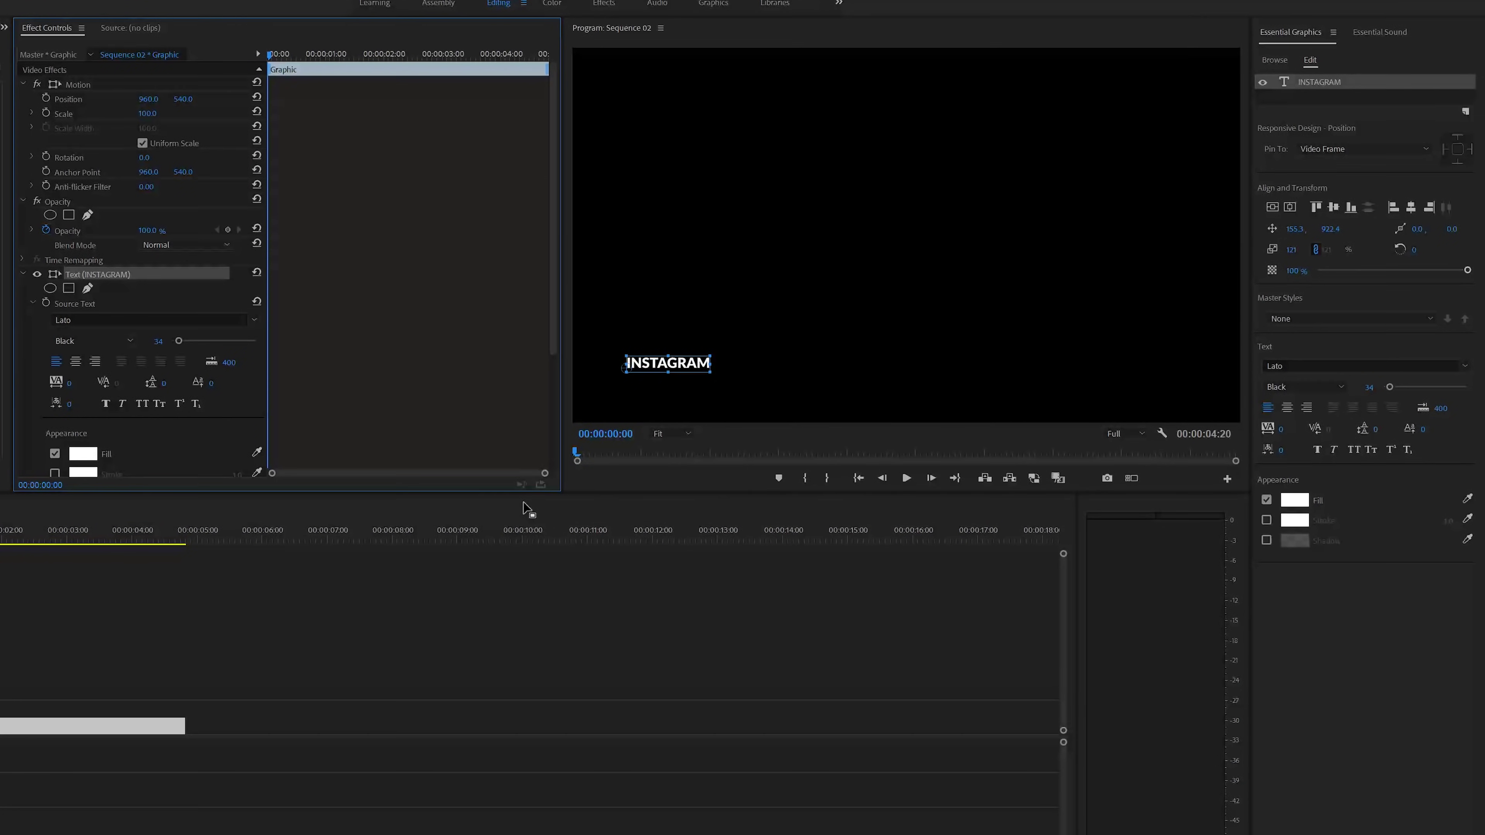
key(ctrl+z)
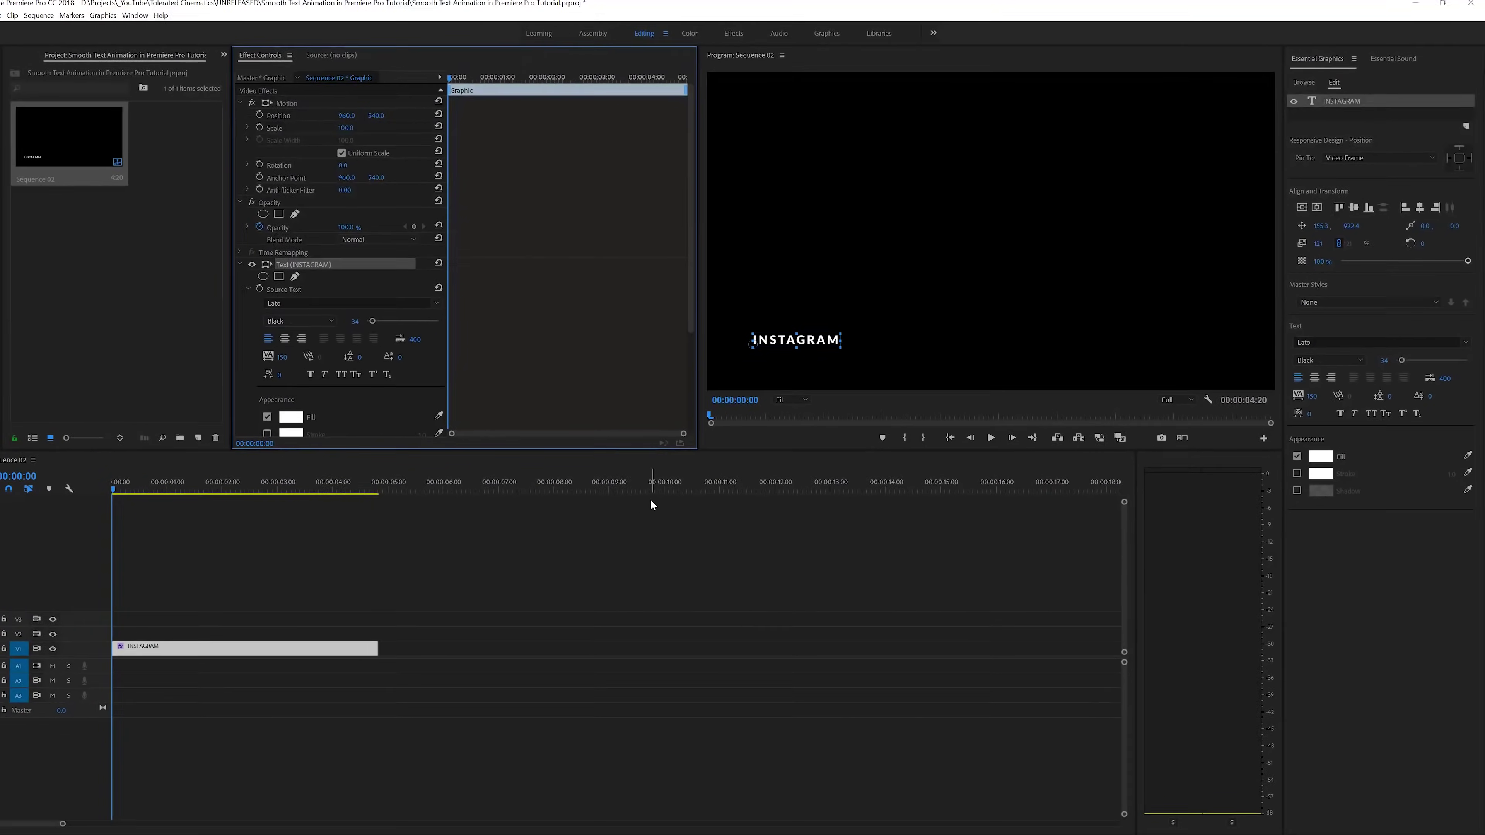
- Duplicate the INSTAGRAM clip onto track V2
click(254, 627)
click(225, 641)
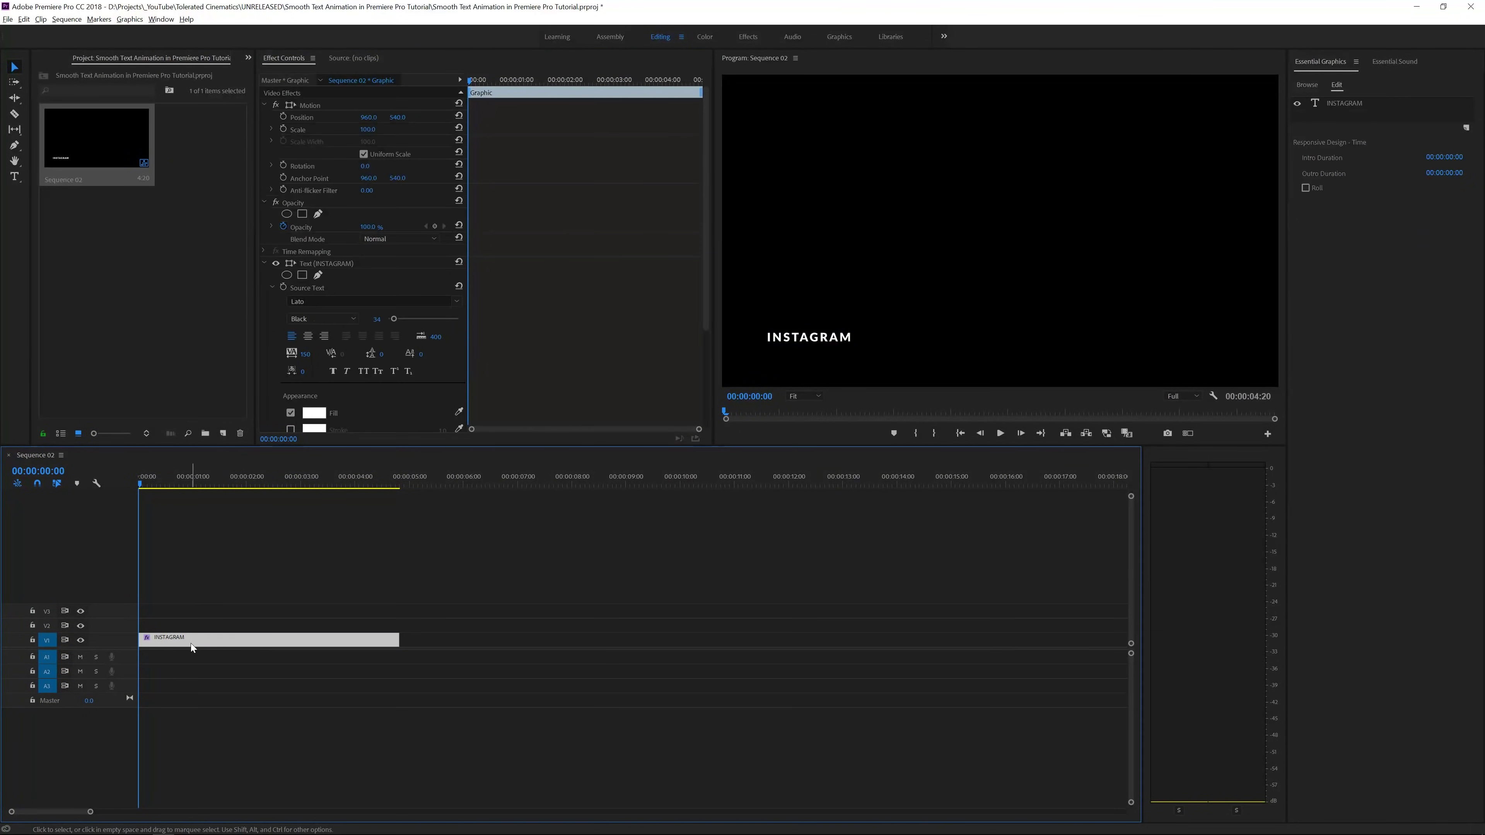
drag(190, 642, 187, 625)
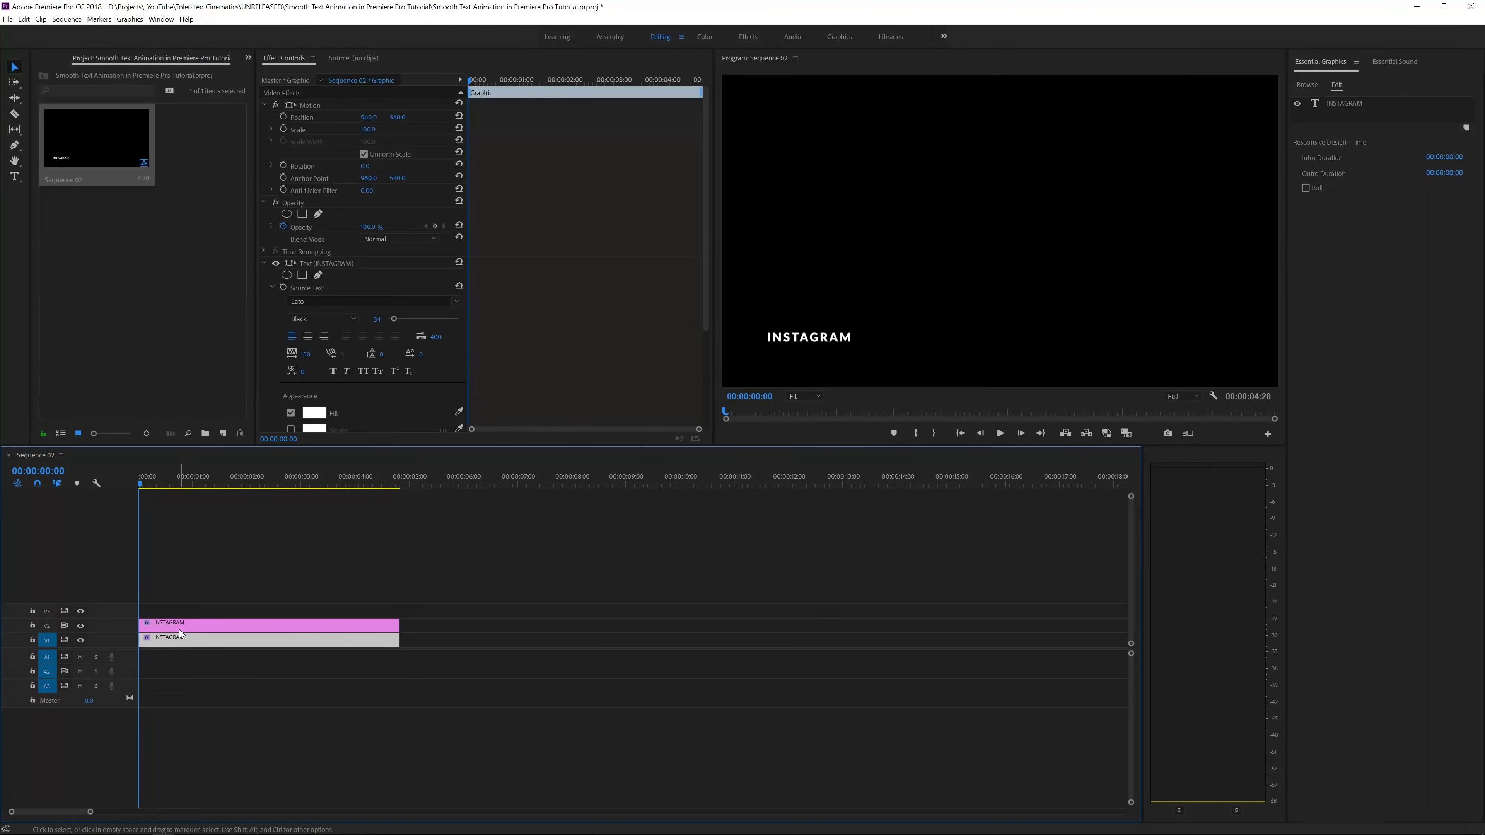
- Nudge one INSTAGRAM copy down in the frame so both lines show
click(179, 631)
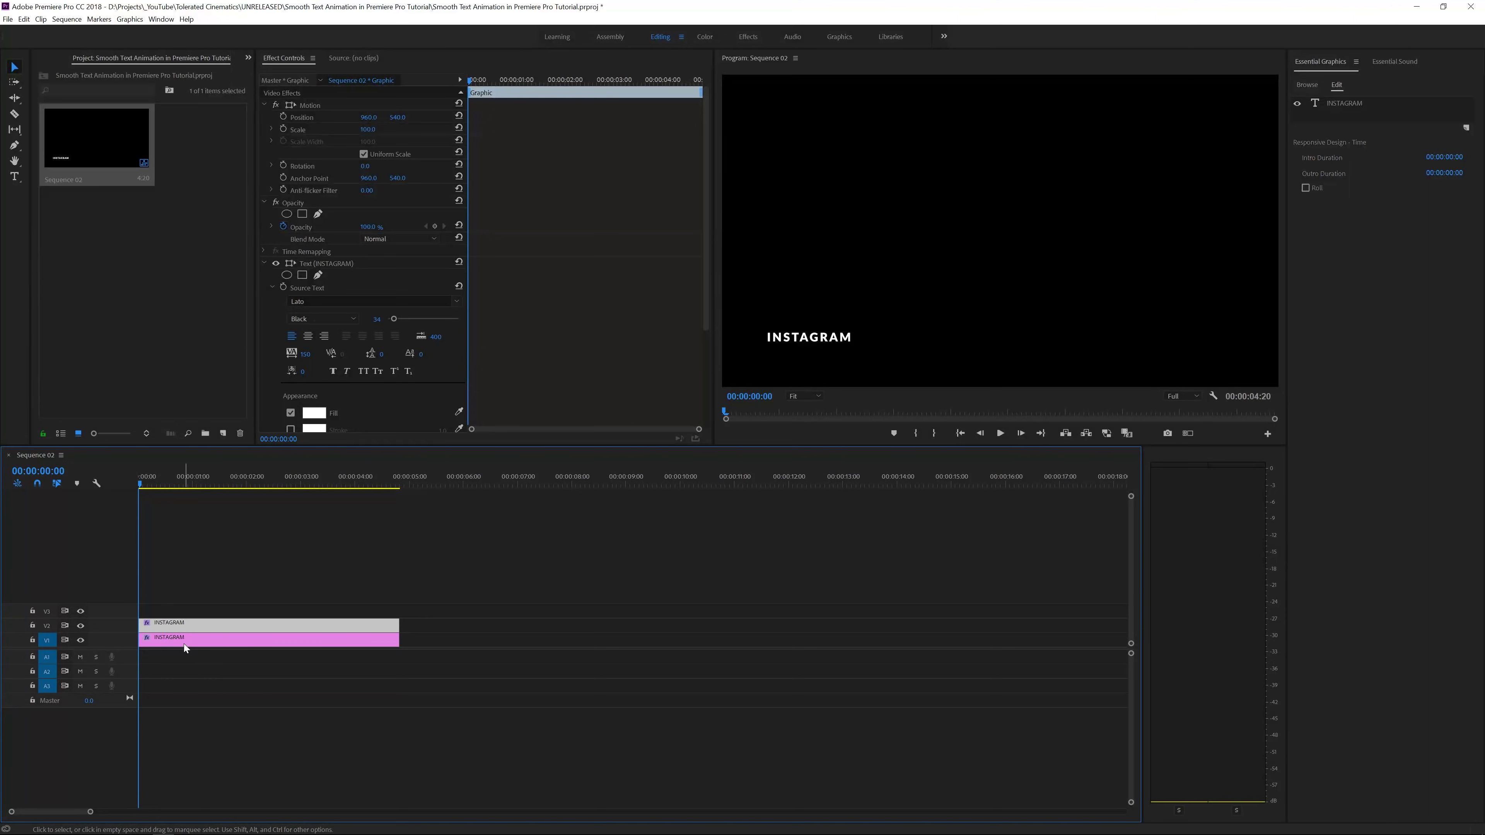
click(13, 69)
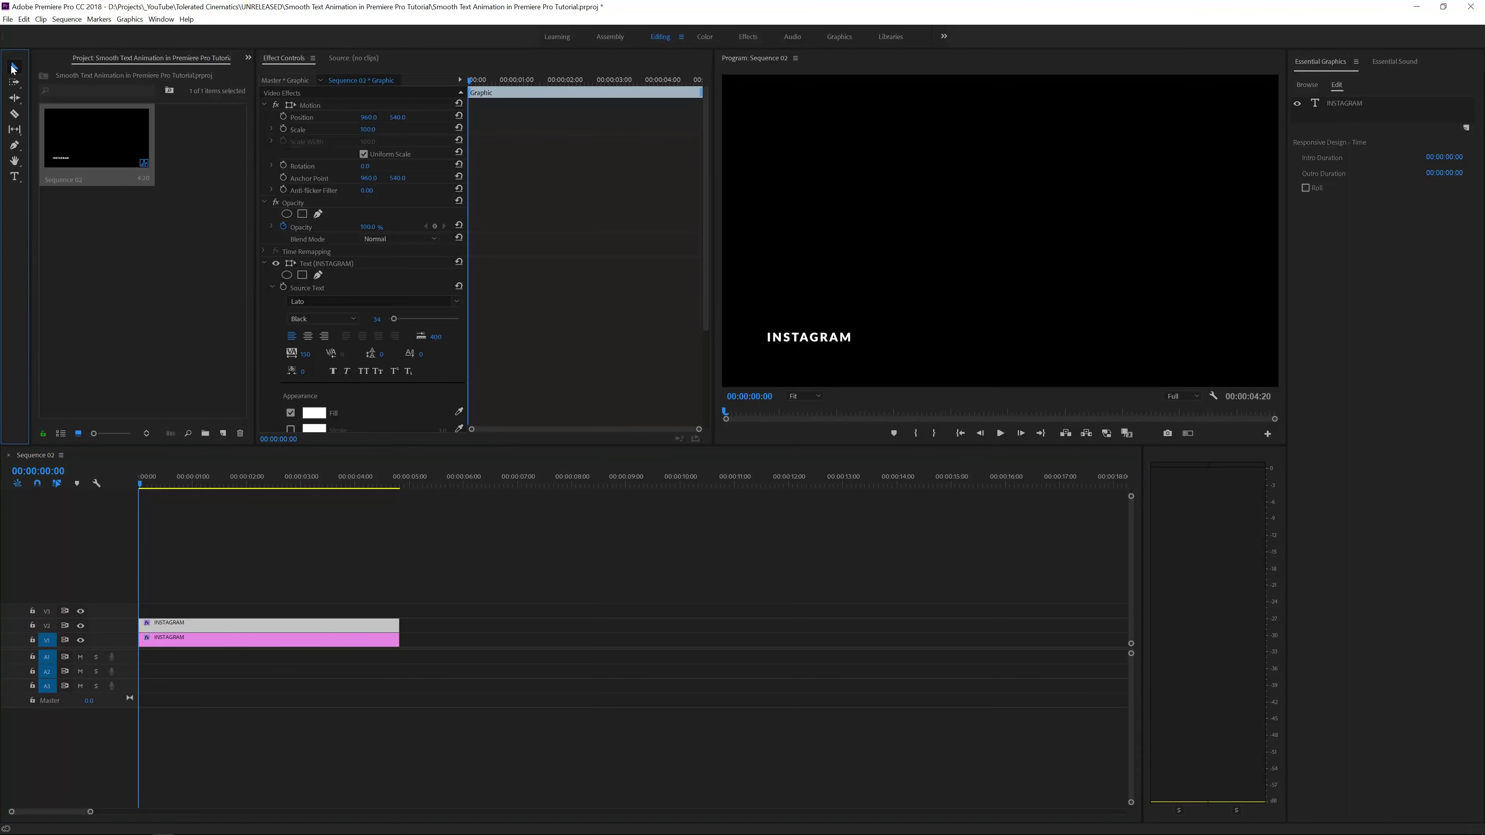
click(809, 339)
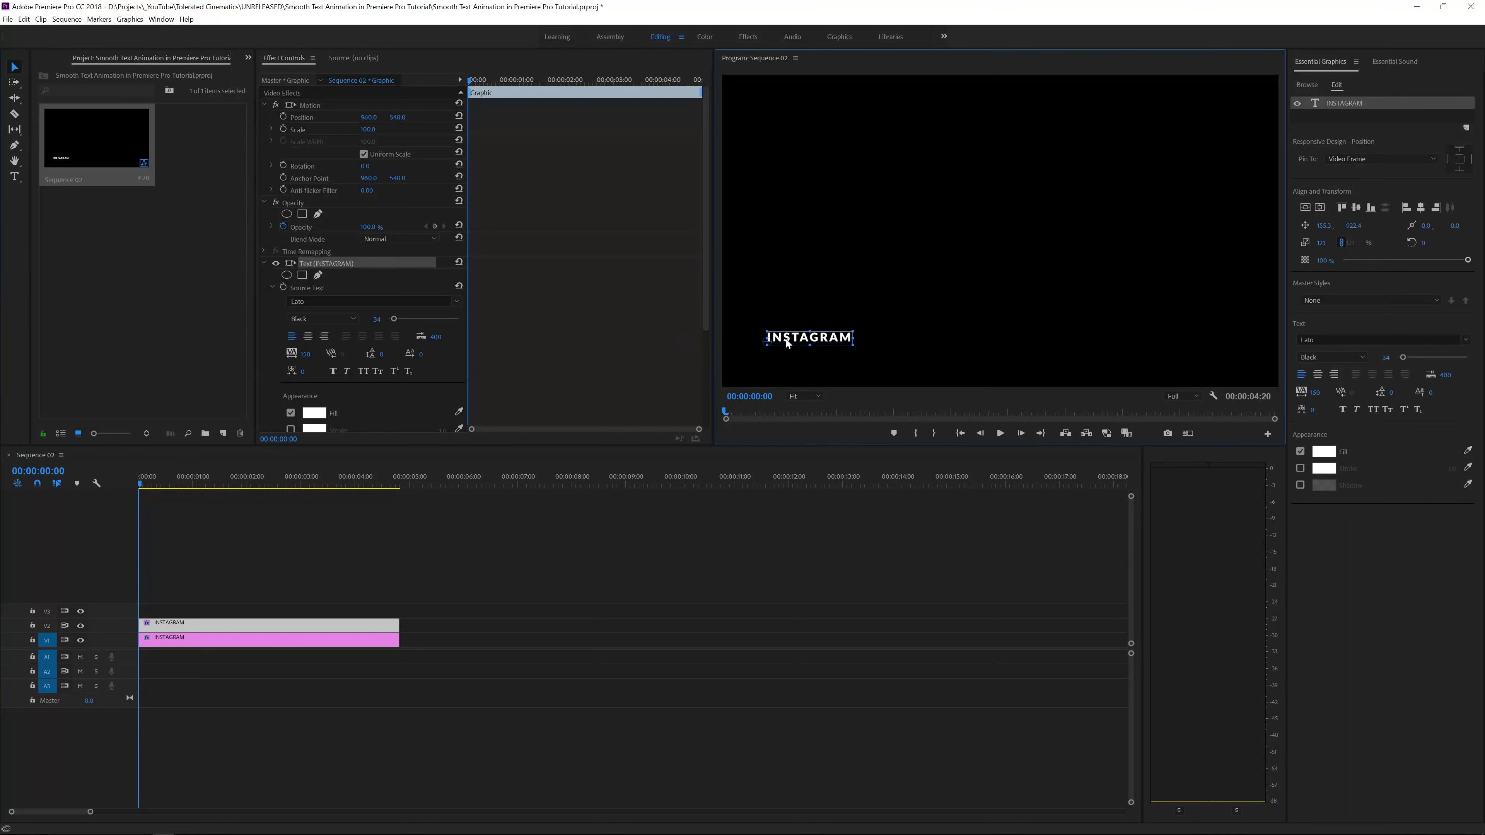
drag(790, 340, 785, 353)
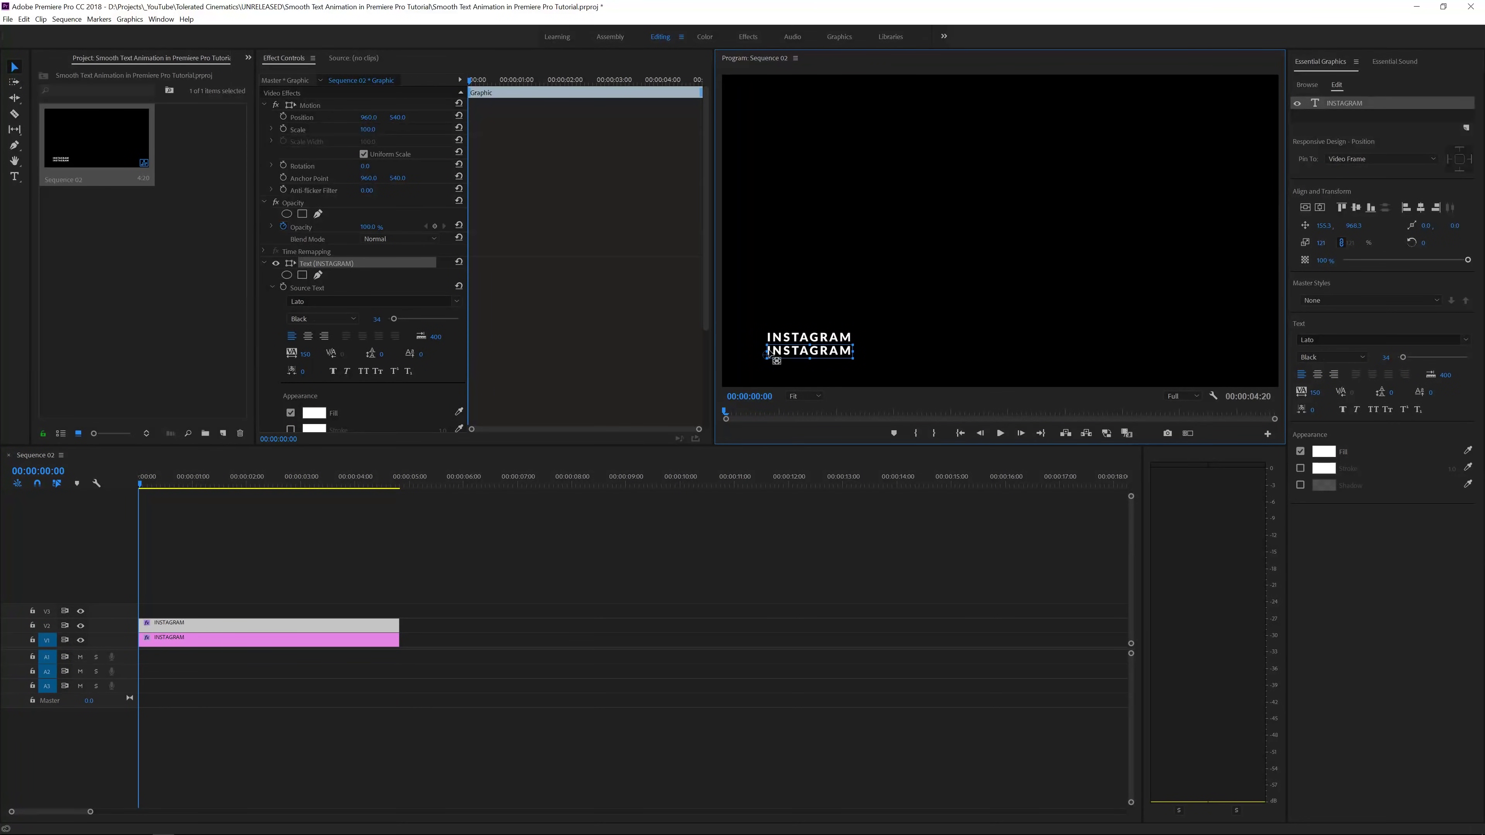
- Retype the lower INSTAGRAM line as the Instagram profile web address
click(14, 175)
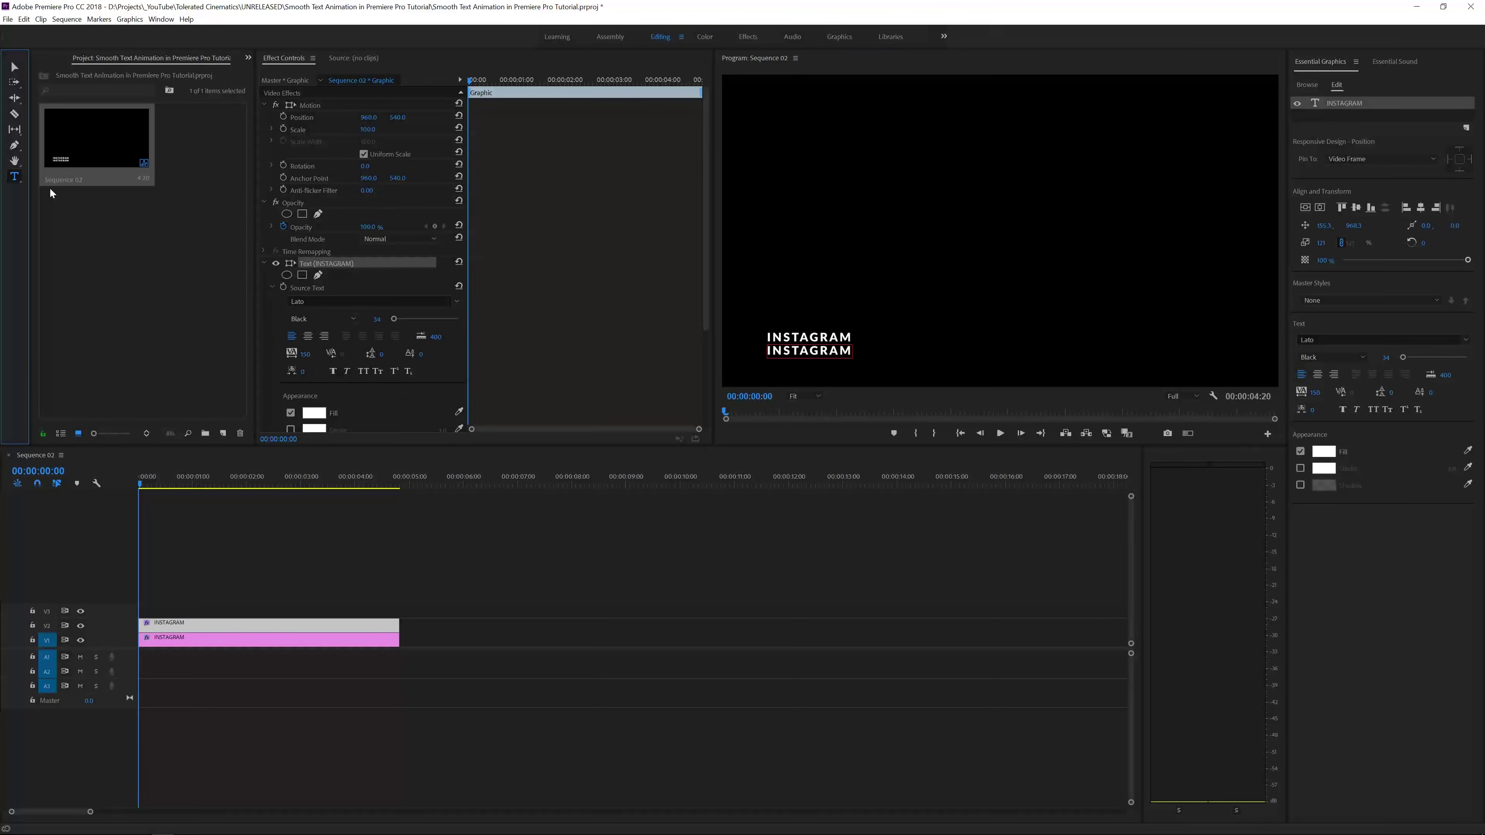
double_click(782, 349)
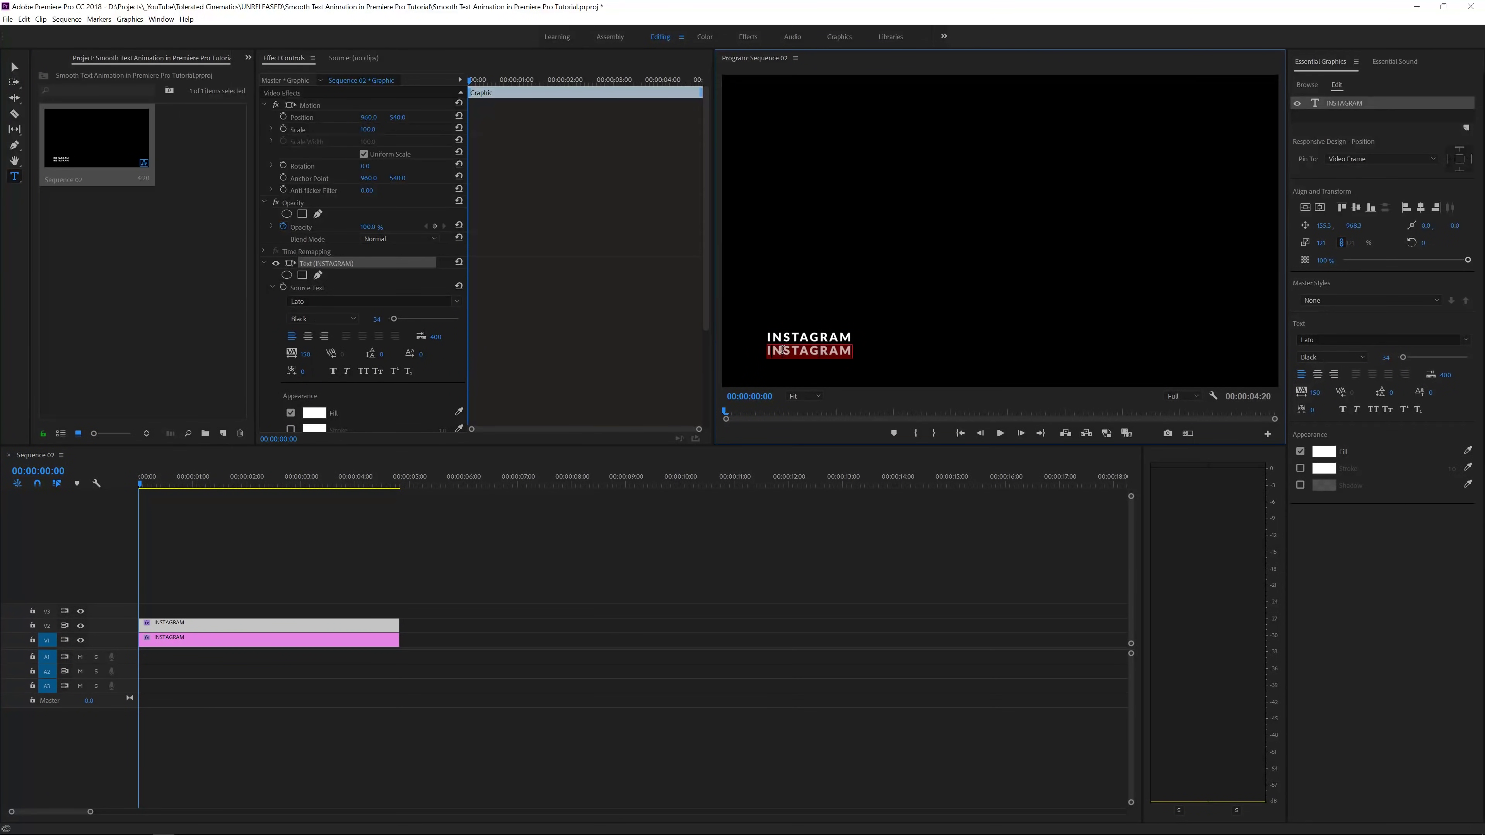
text(Instagr)
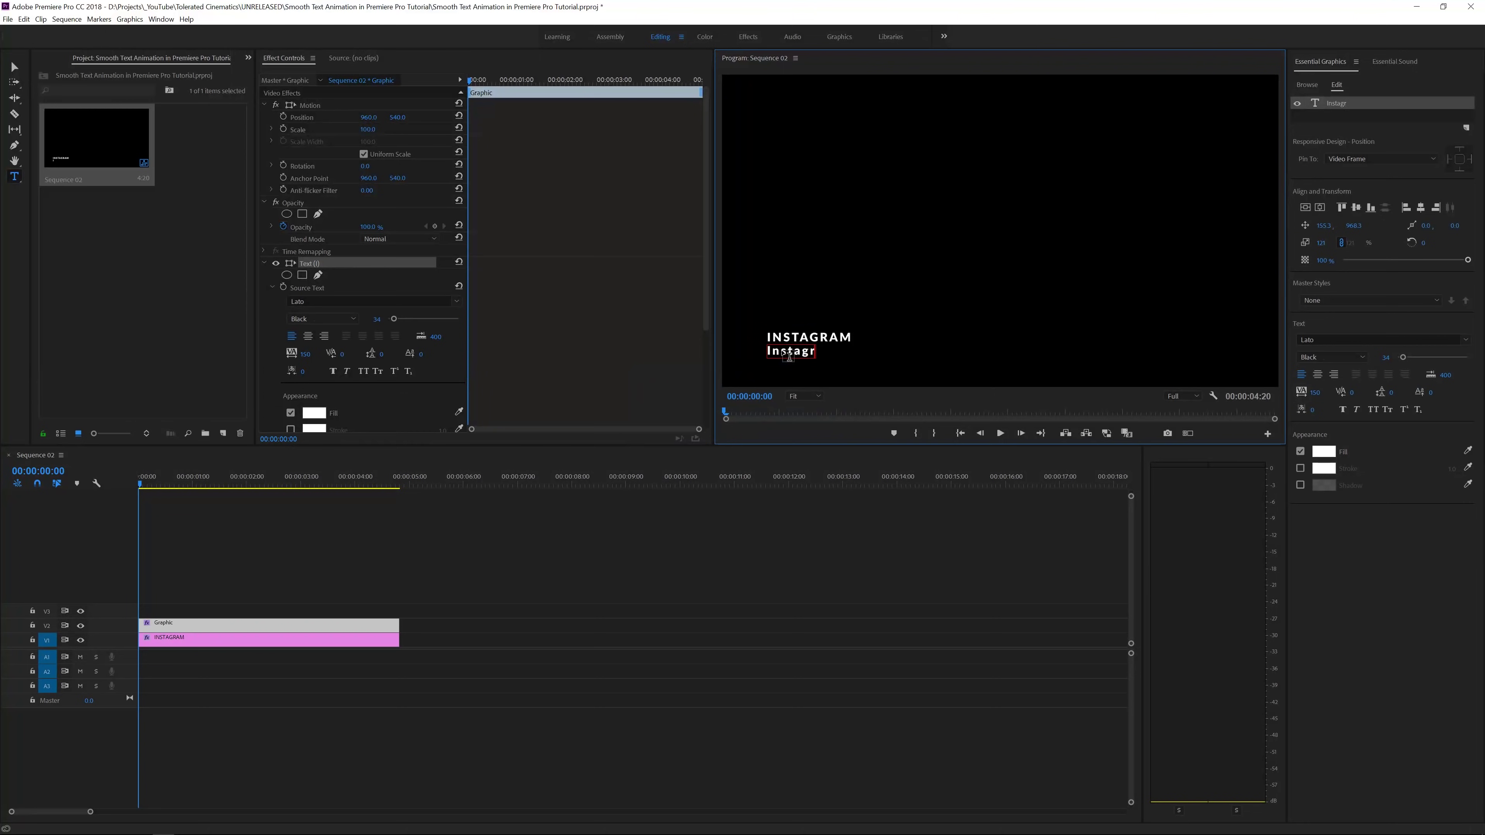
text(am.com/ignaceA)
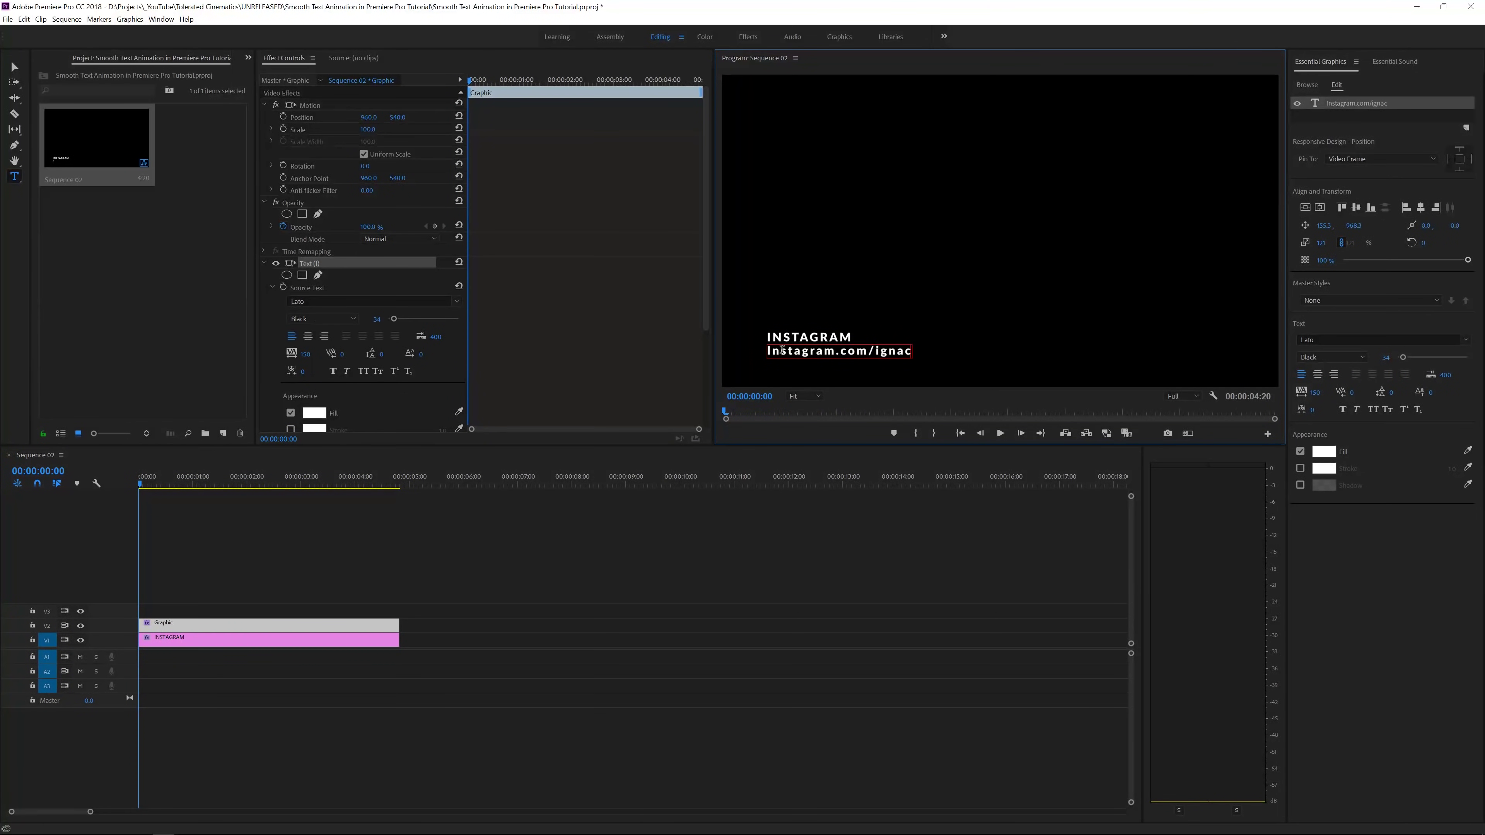
text(leya)
key(ctrl+a)
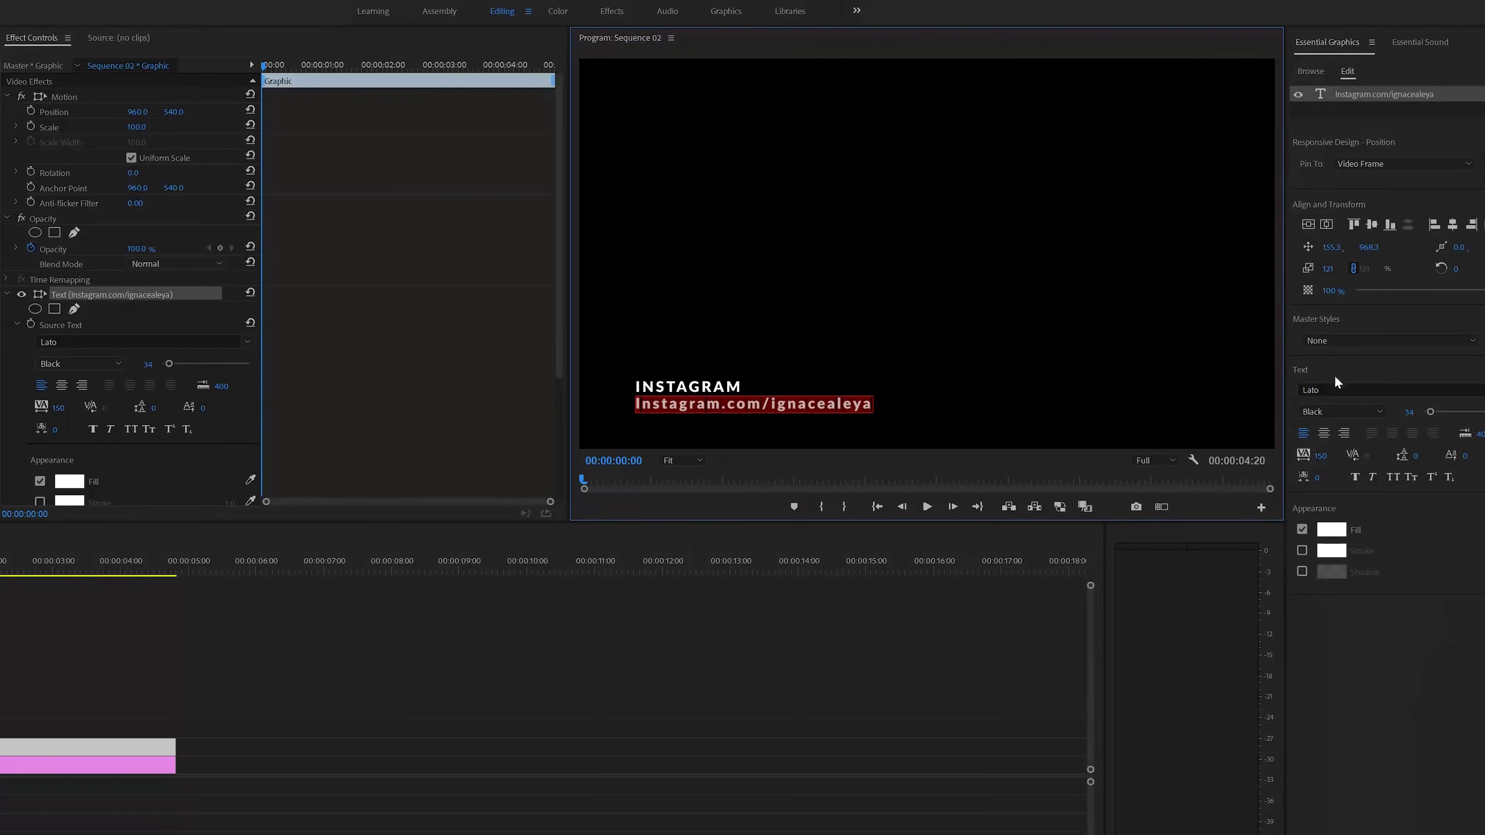
- Set the address line to Regular weight and turn on All Caps
click(1370, 416)
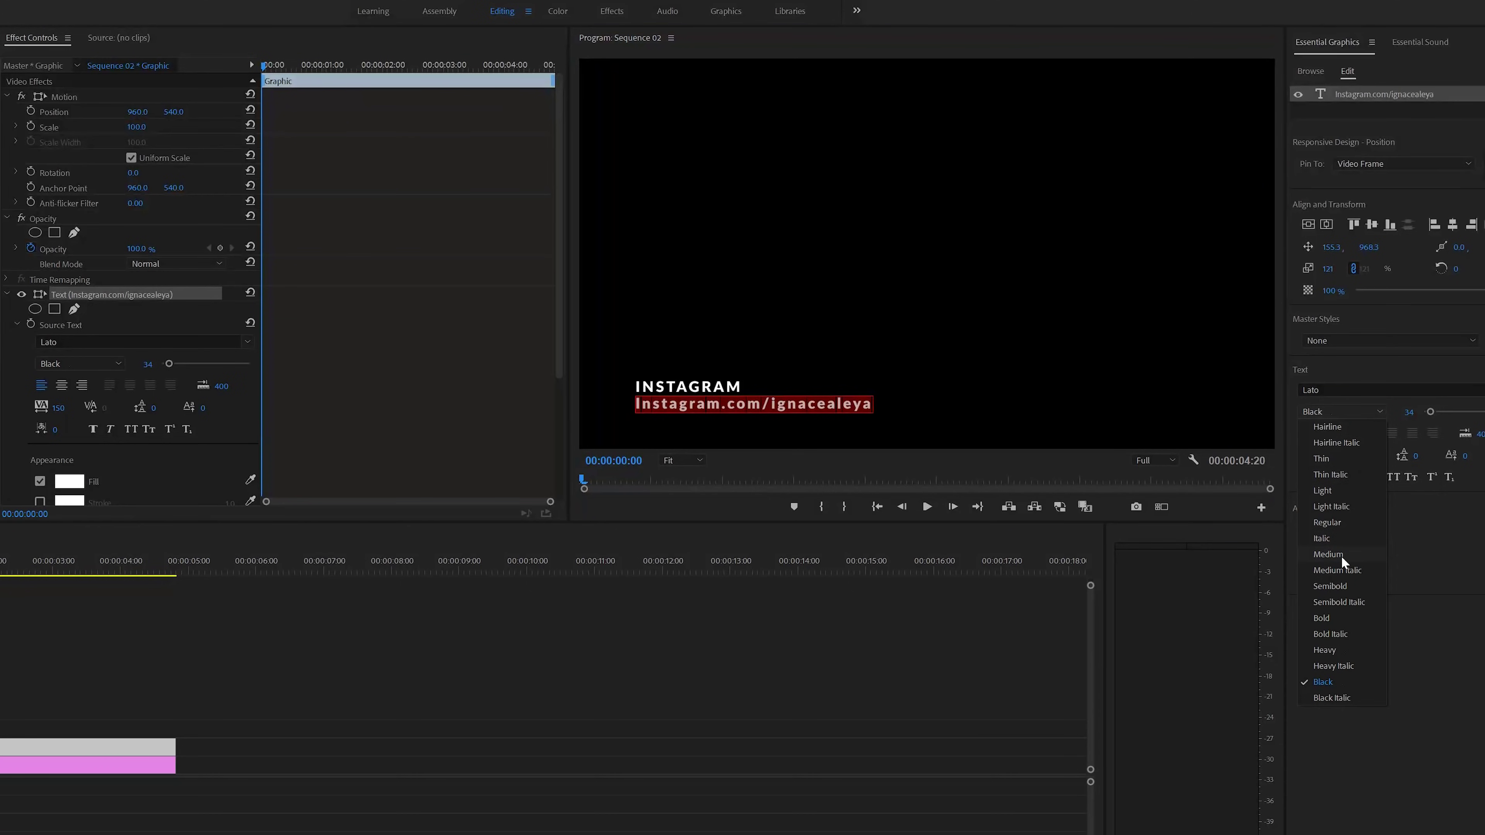
click(1333, 525)
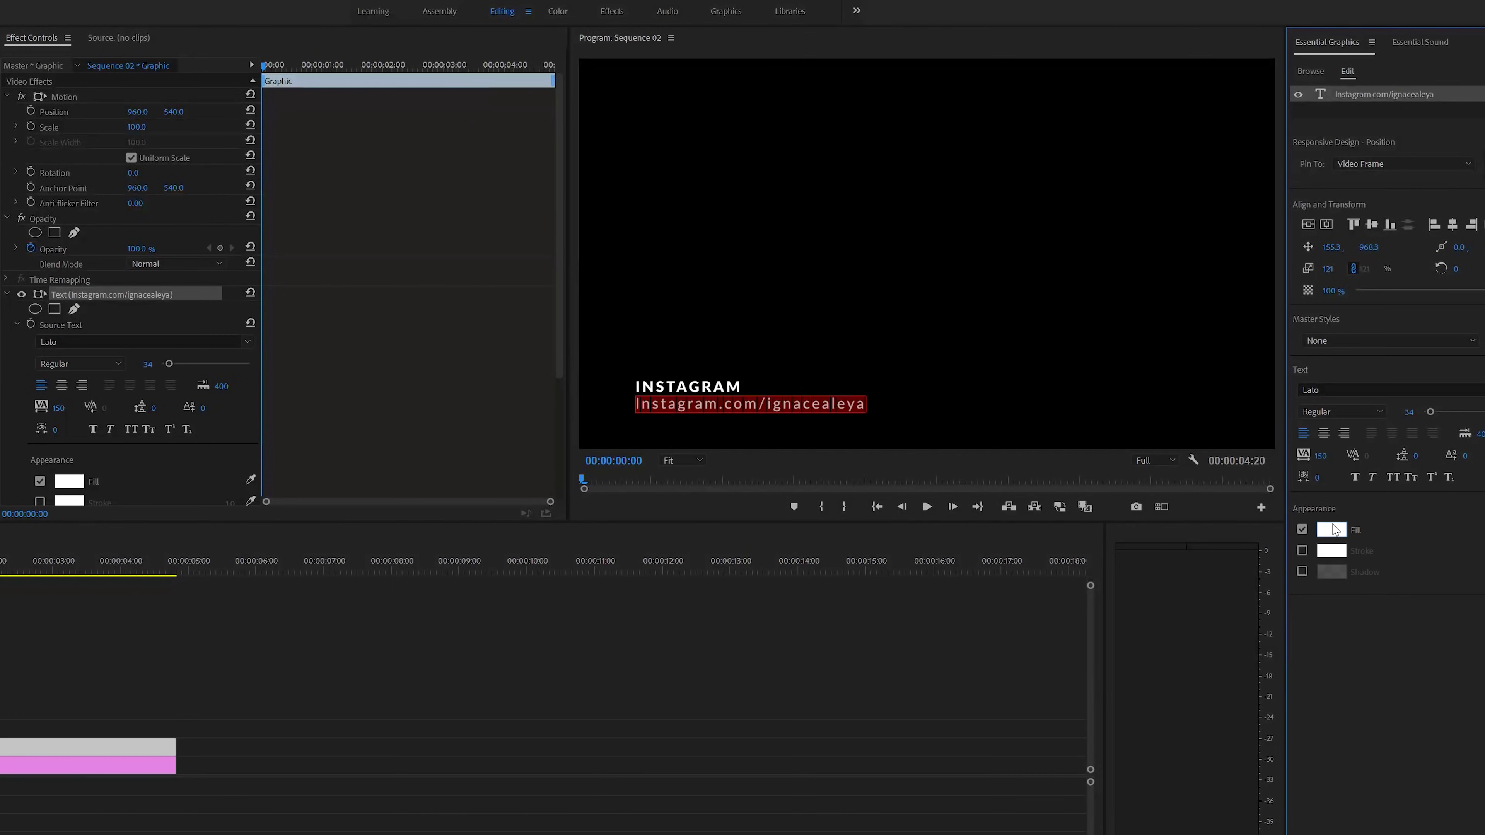
click(807, 404)
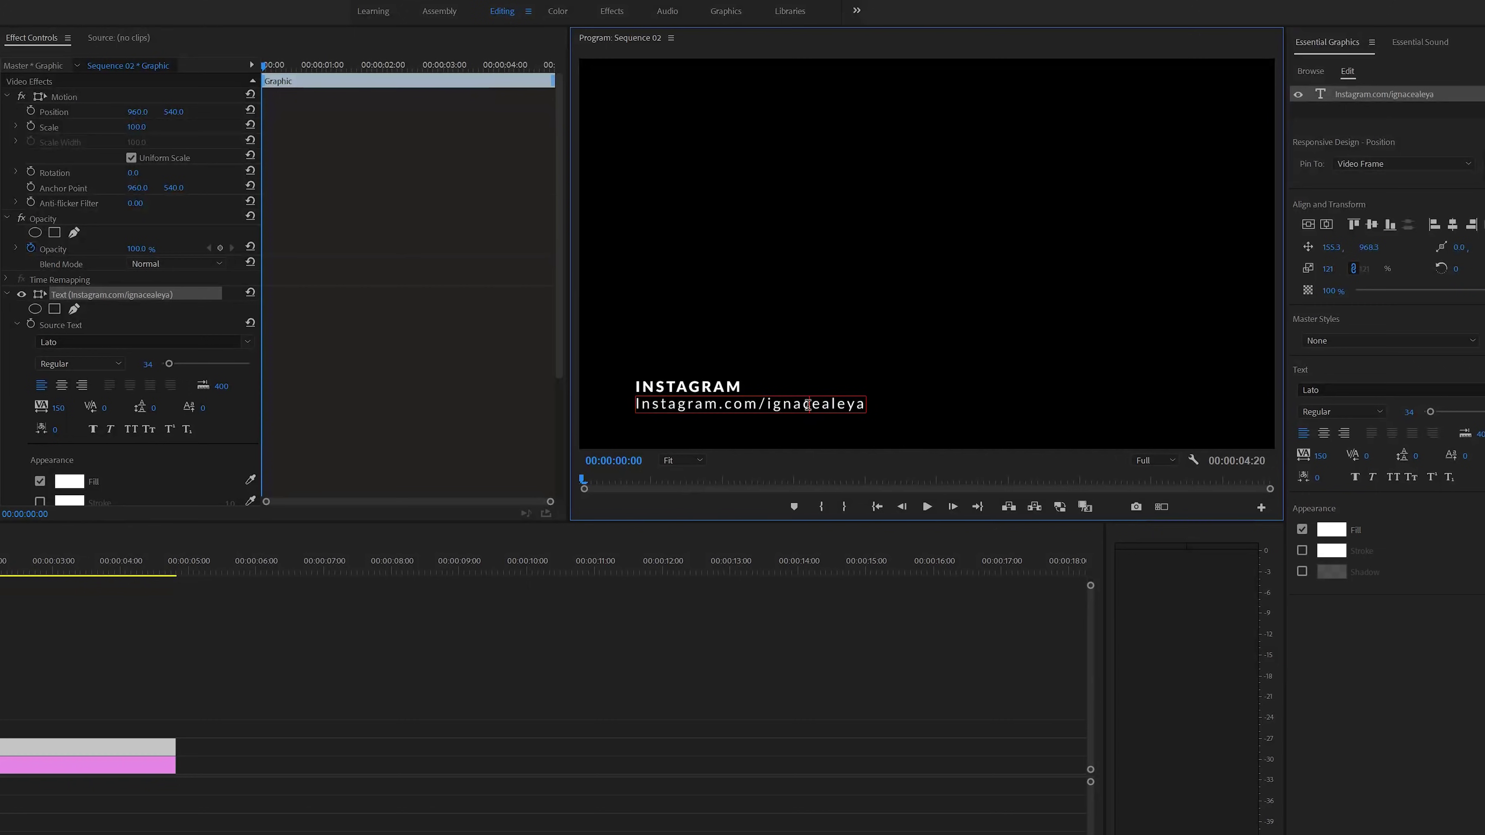
click(862, 408)
key(ctrl+a)
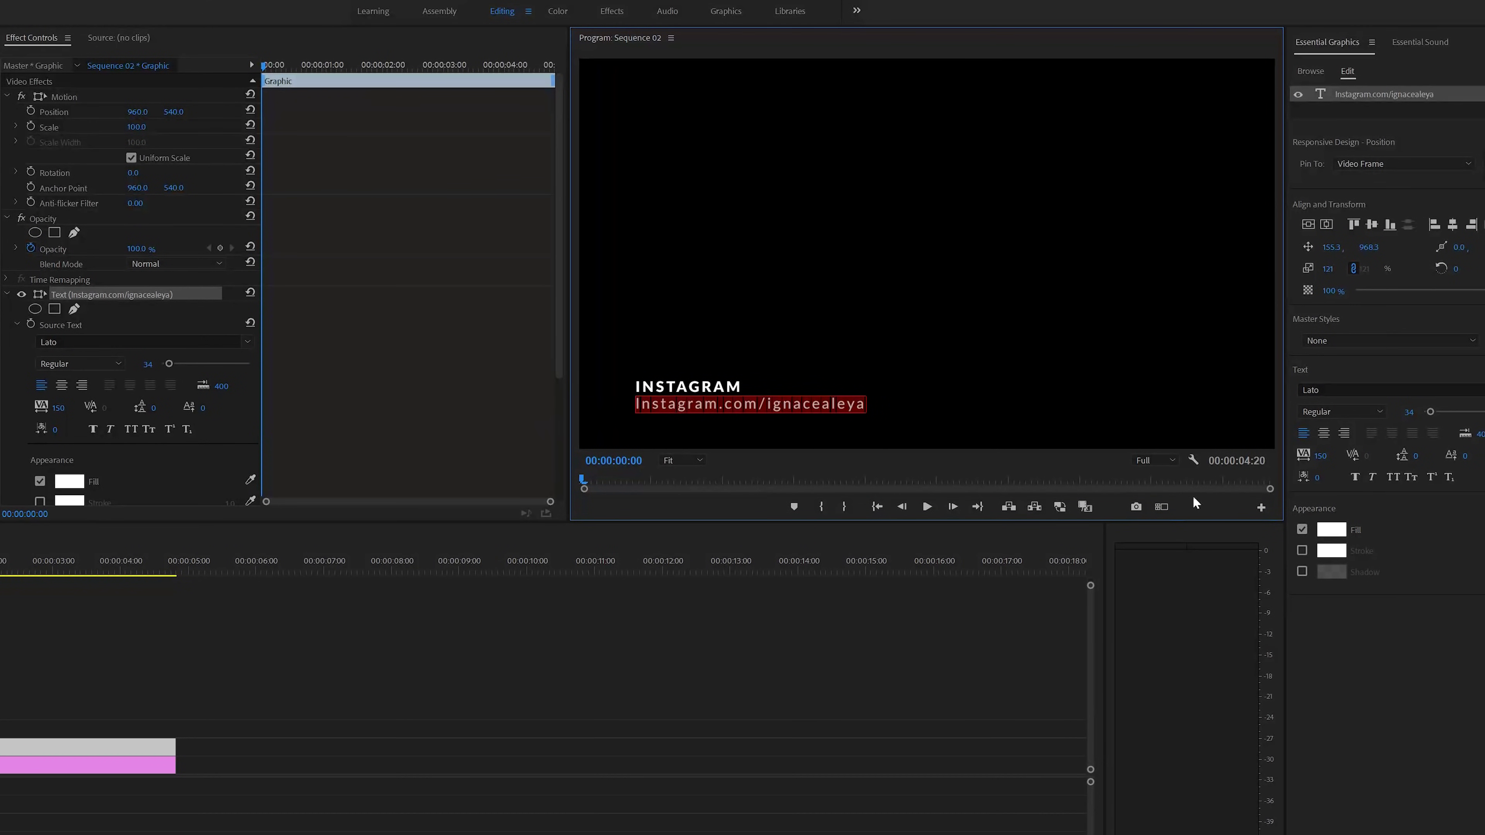
click(1393, 477)
- Reselect the address text, then select all of the INSTAGRAM heading text
click(844, 398)
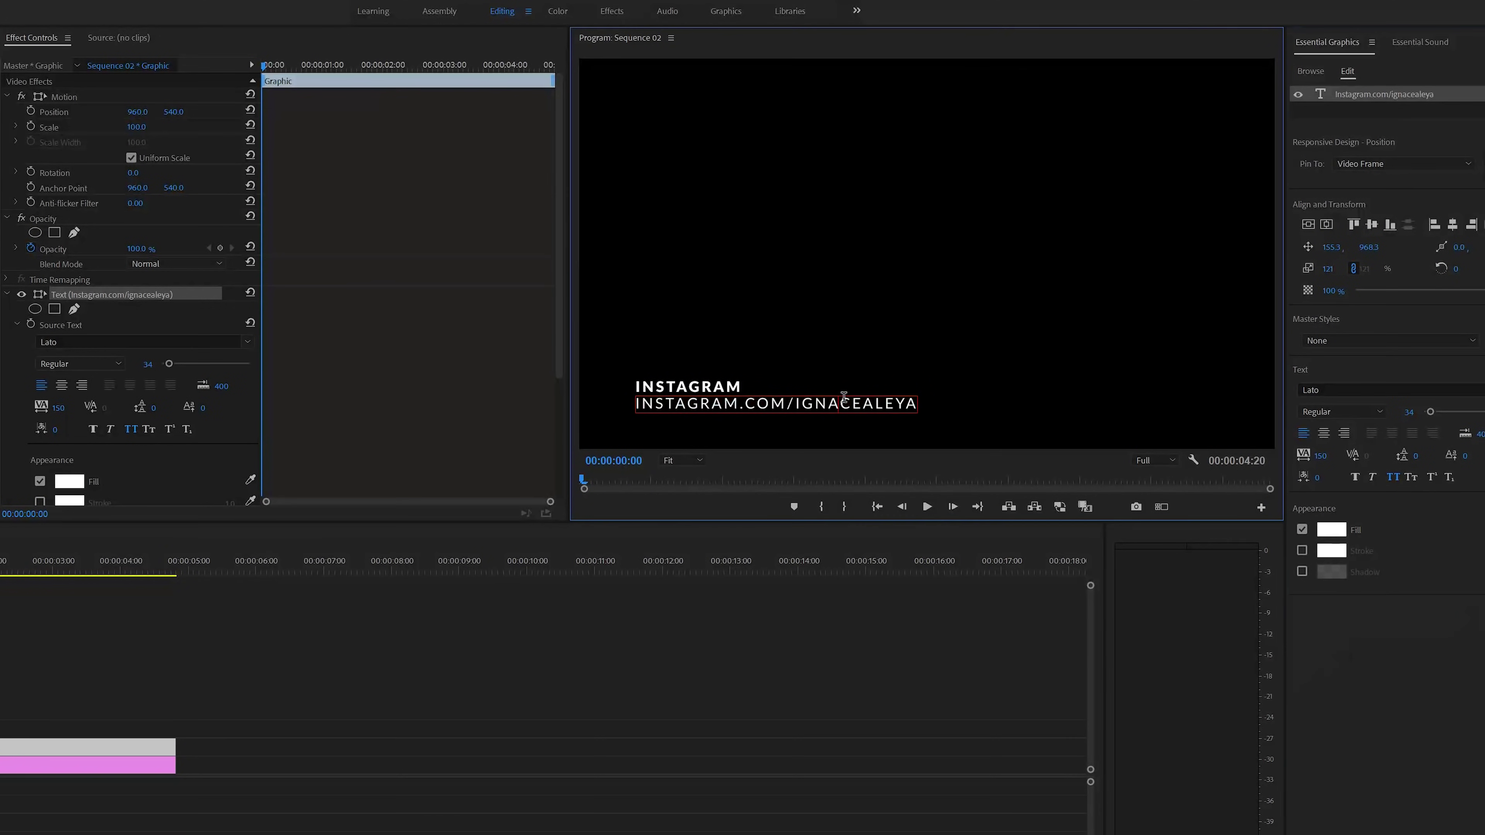
key(ctrl+a)
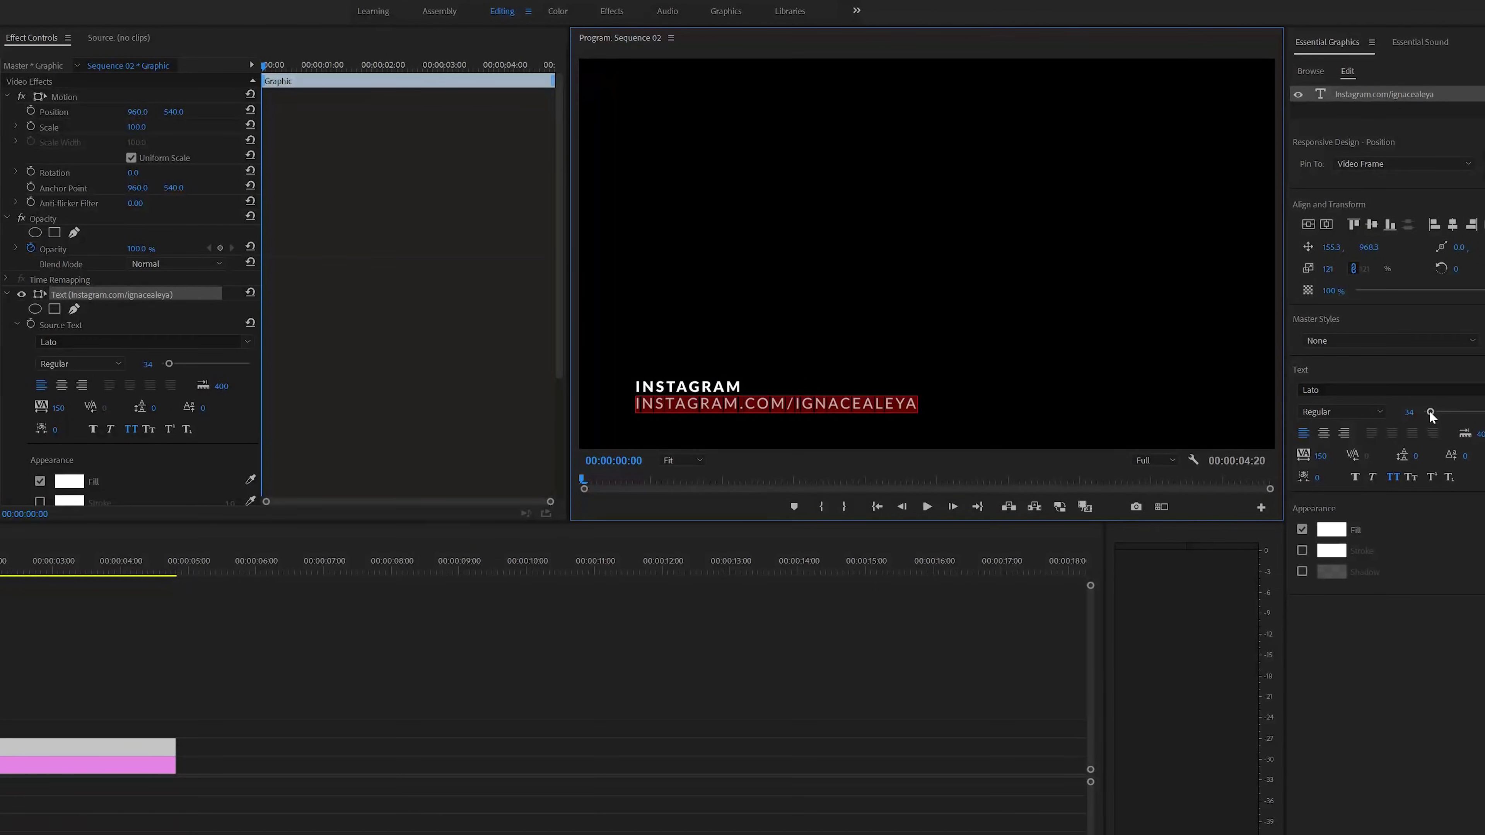
click(673, 381)
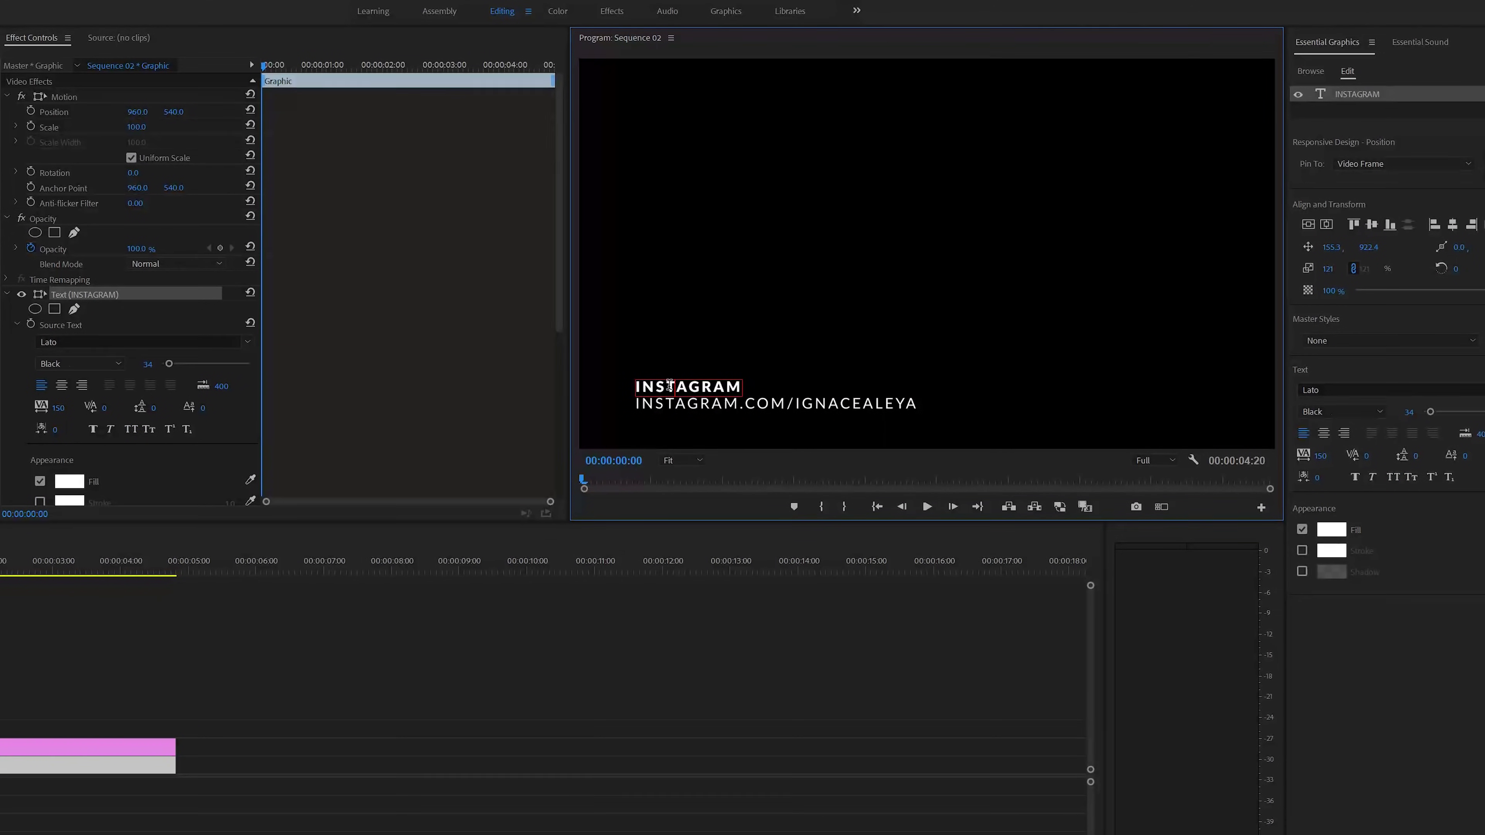
key(ctrl+a)
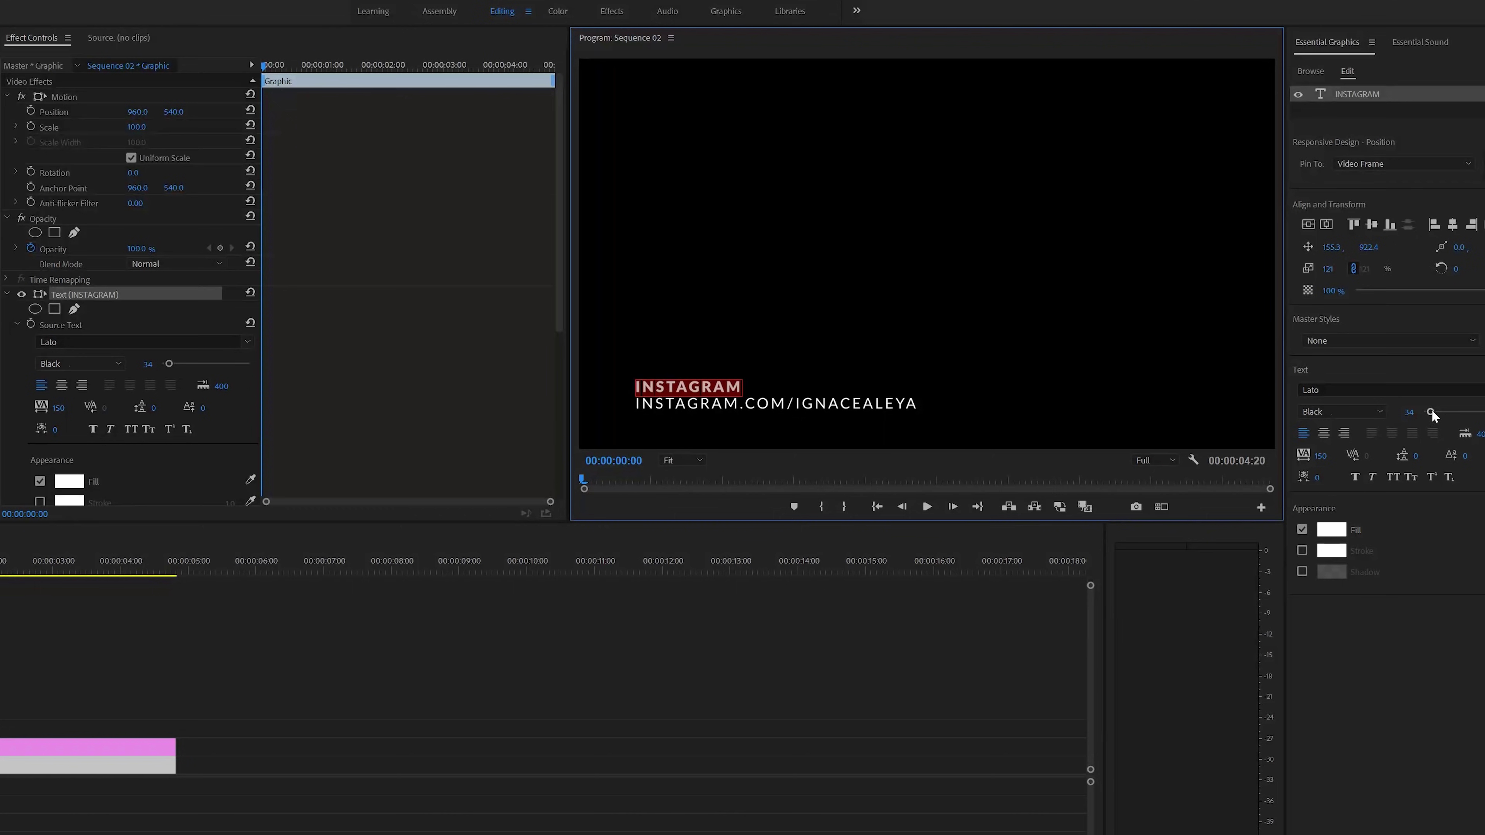
click(632, 669)
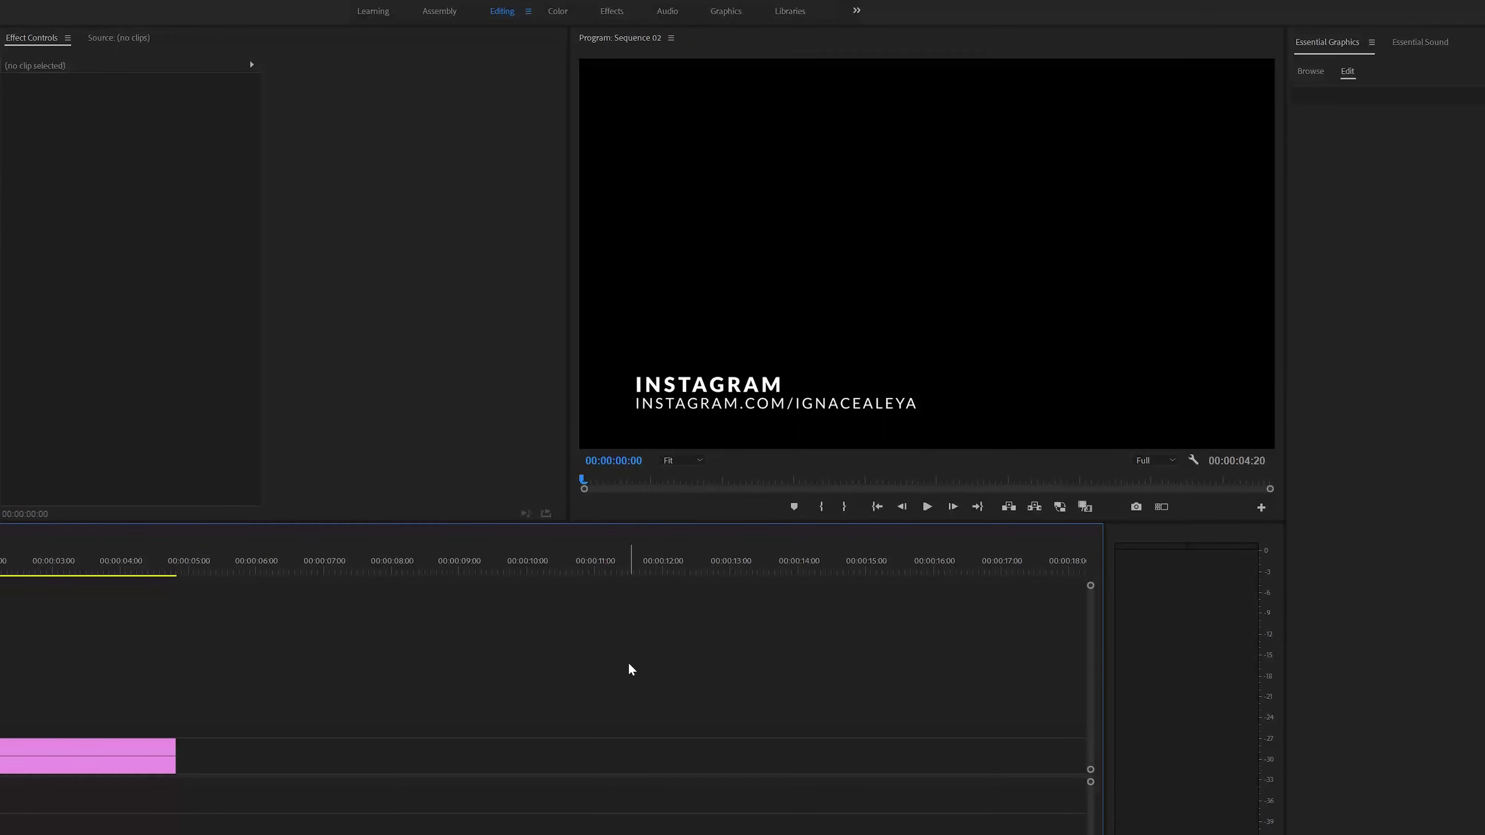
- Preview the sequence, select the INSTAGRAM clip, and park the playhead at 00:00:01:00
key(space)
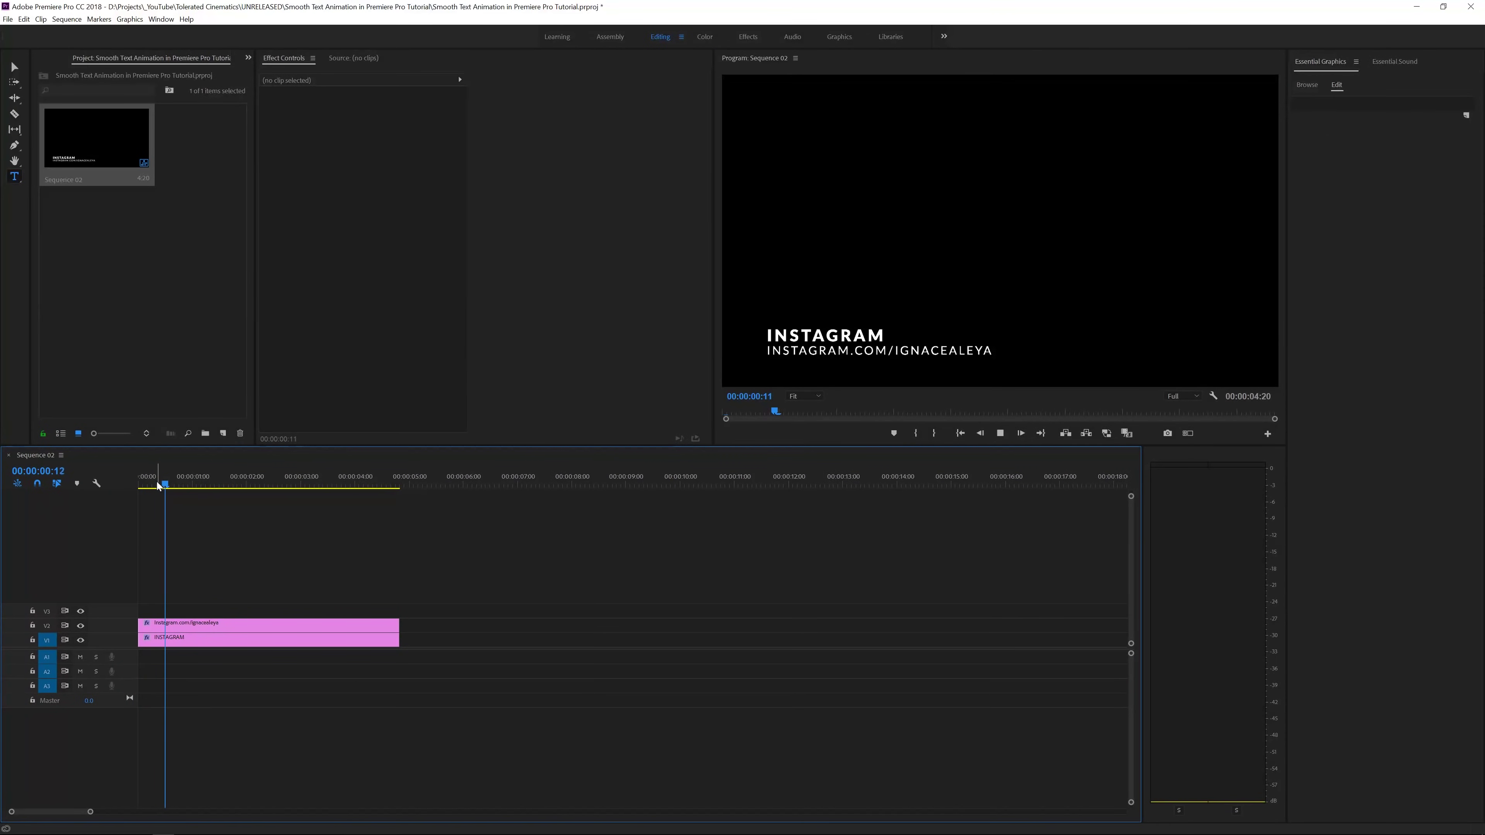
click(140, 479)
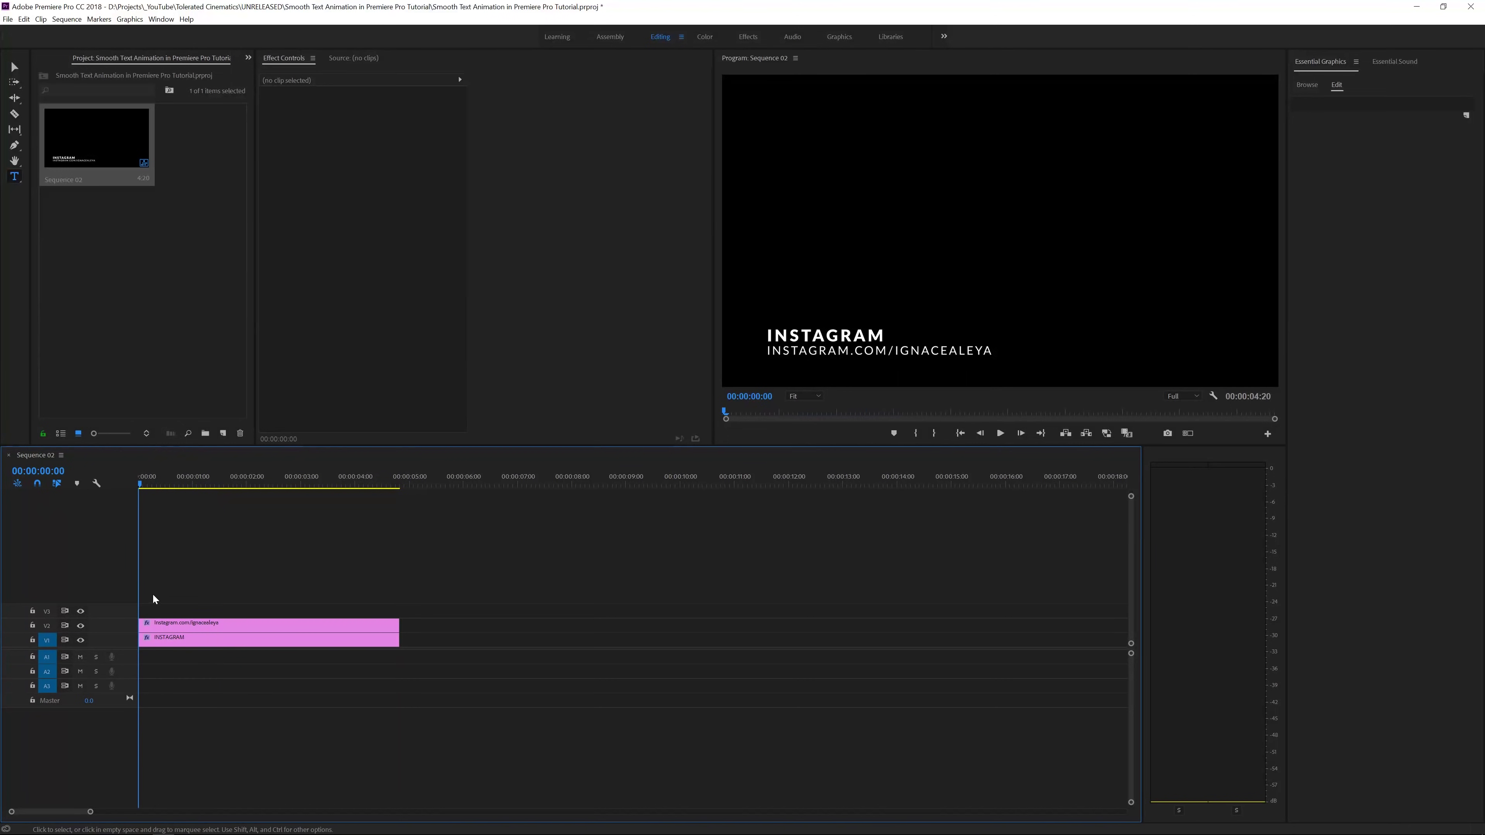
click(160, 640)
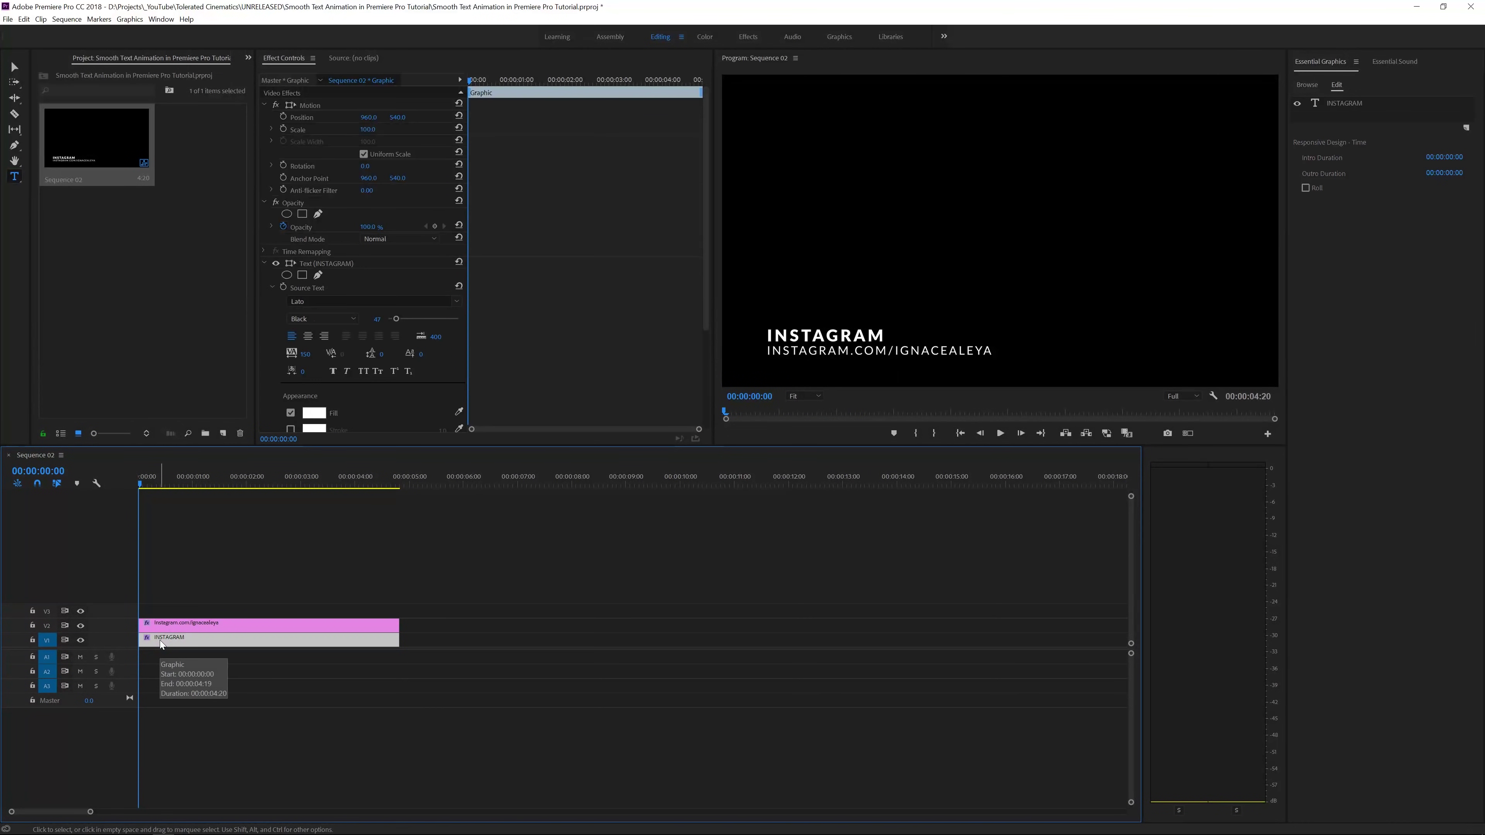
click(194, 482)
key(Left)
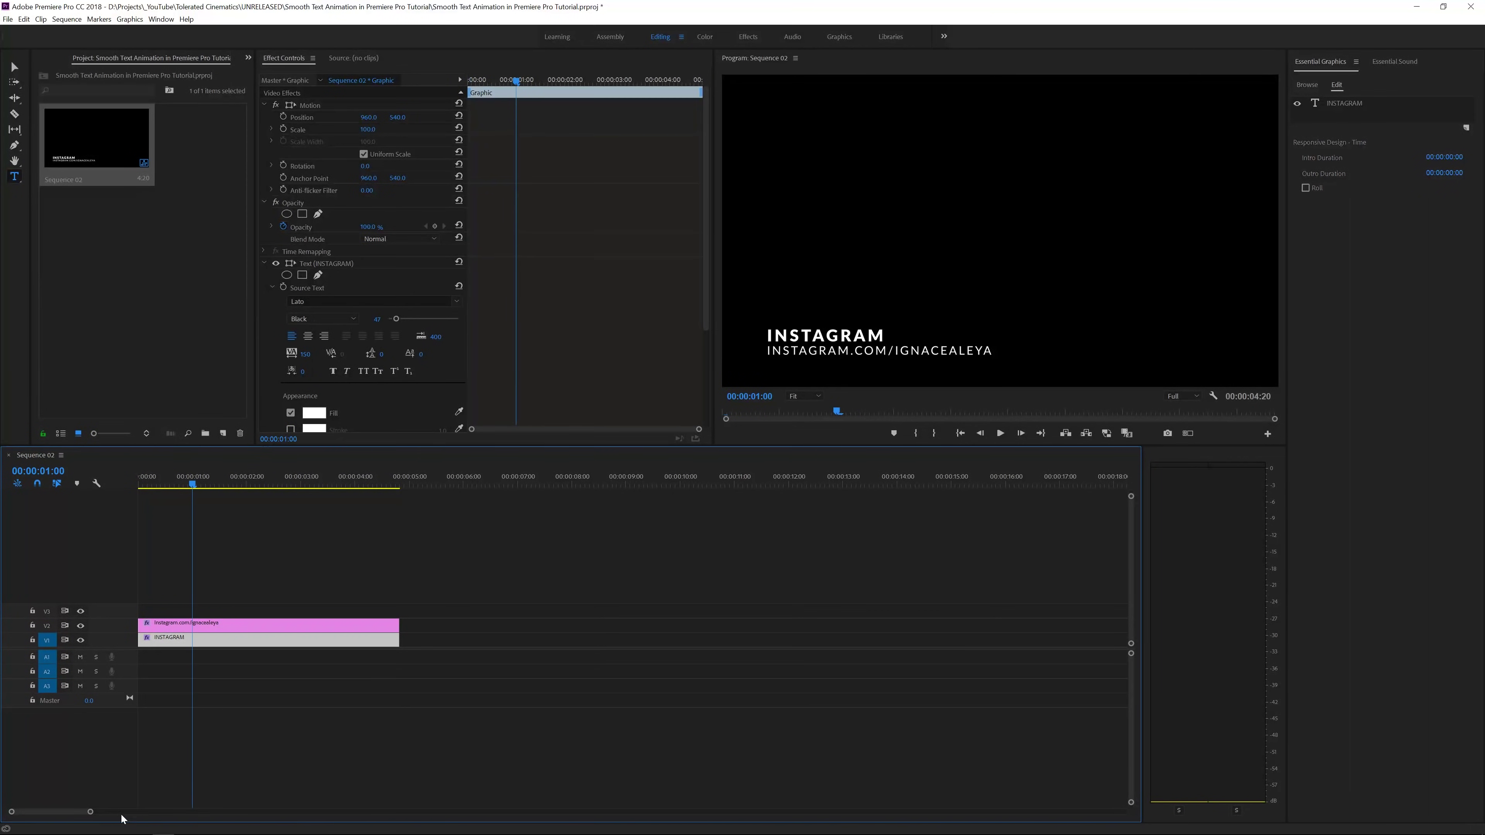
- Set a Position keyframe on the INSTAGRAM text layer at 155.3, 922.4
drag(91, 813, 51, 813)
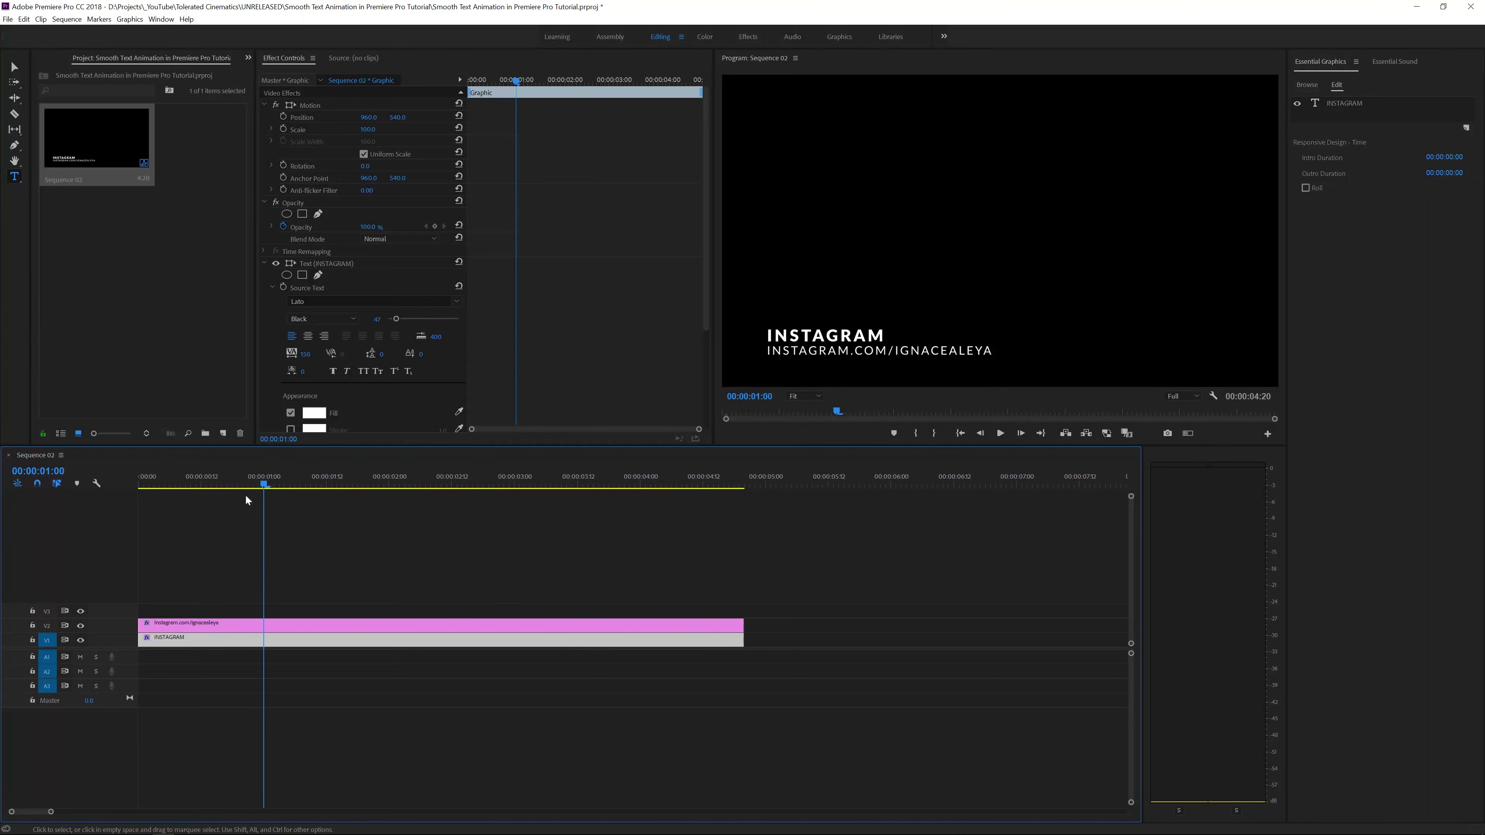
click(331, 261)
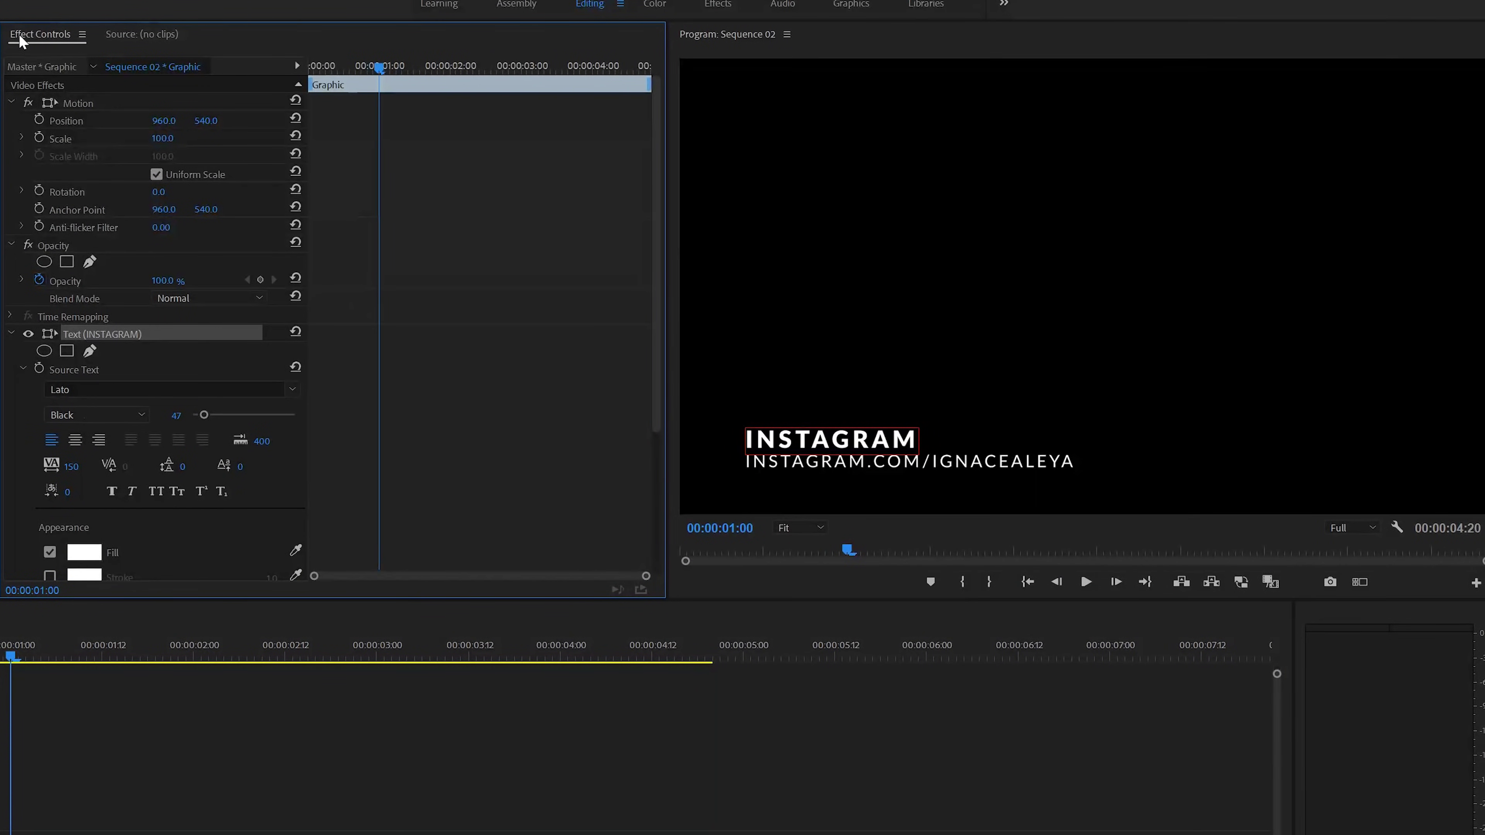
scroll(17, 310, down, 5)
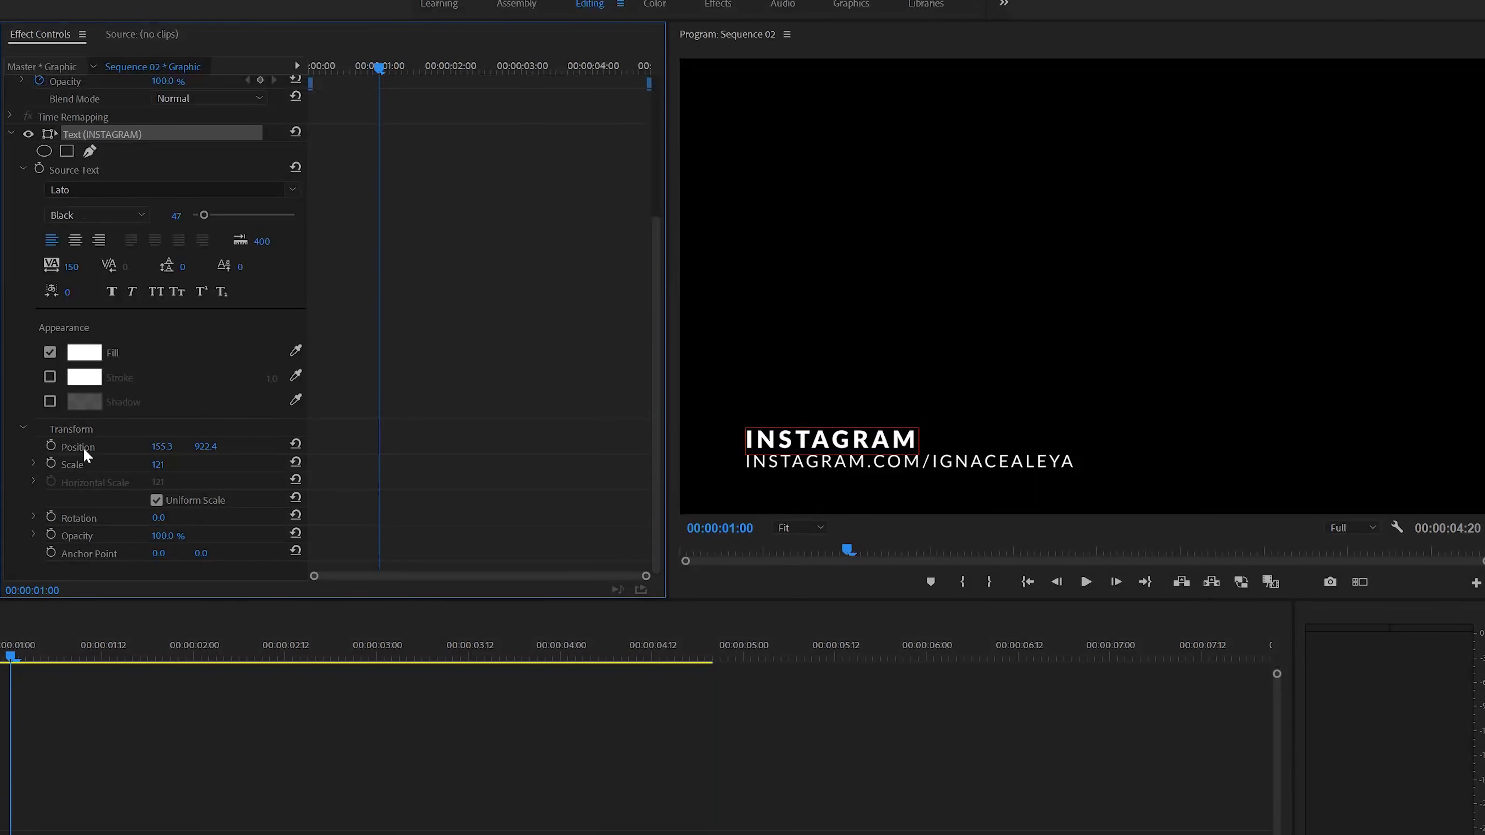
click(52, 445)
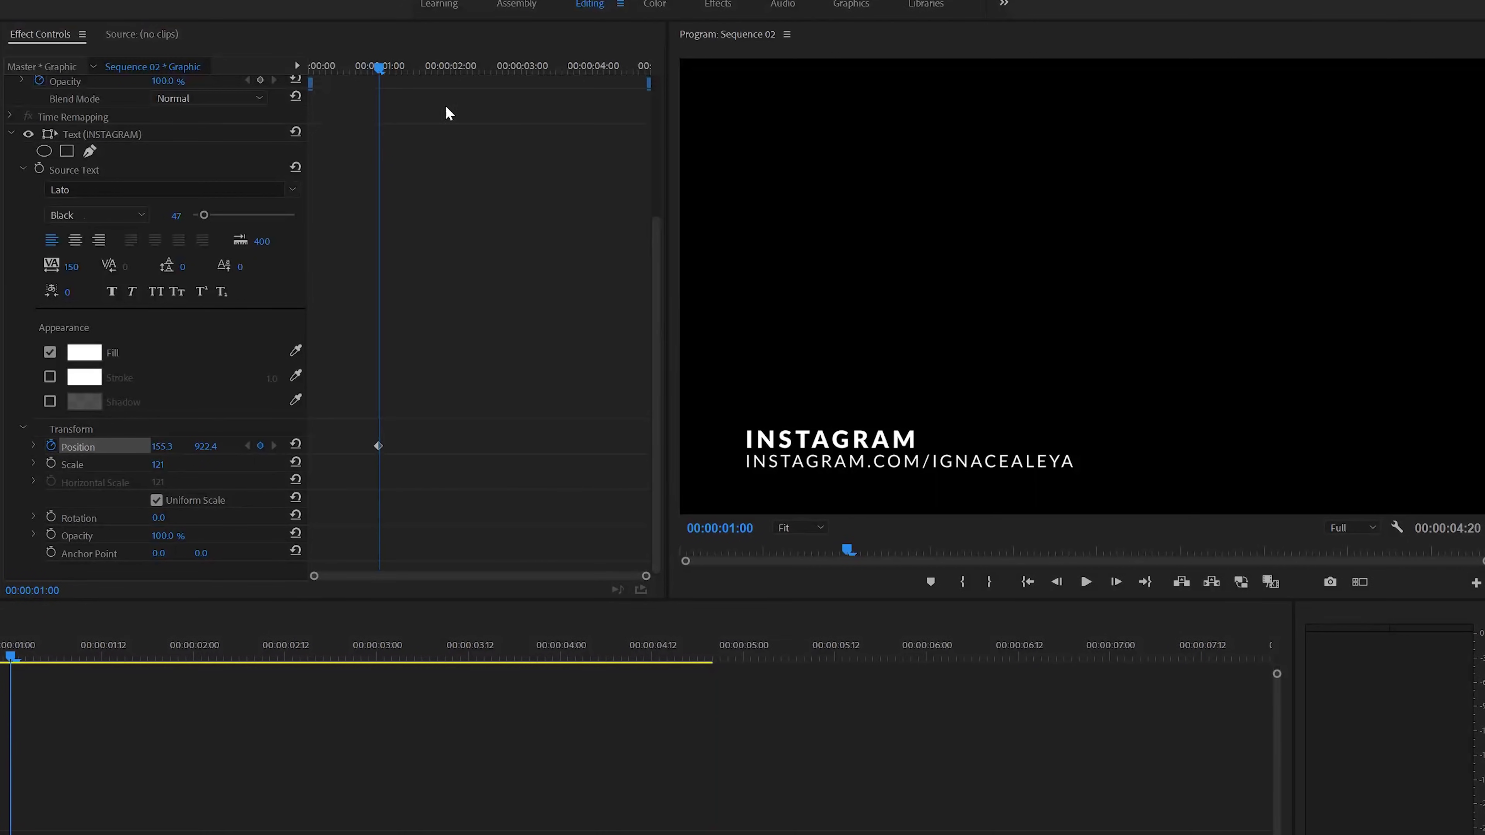
- Add a Position keyframe for the heading at 00:00:03:00
click(528, 69)
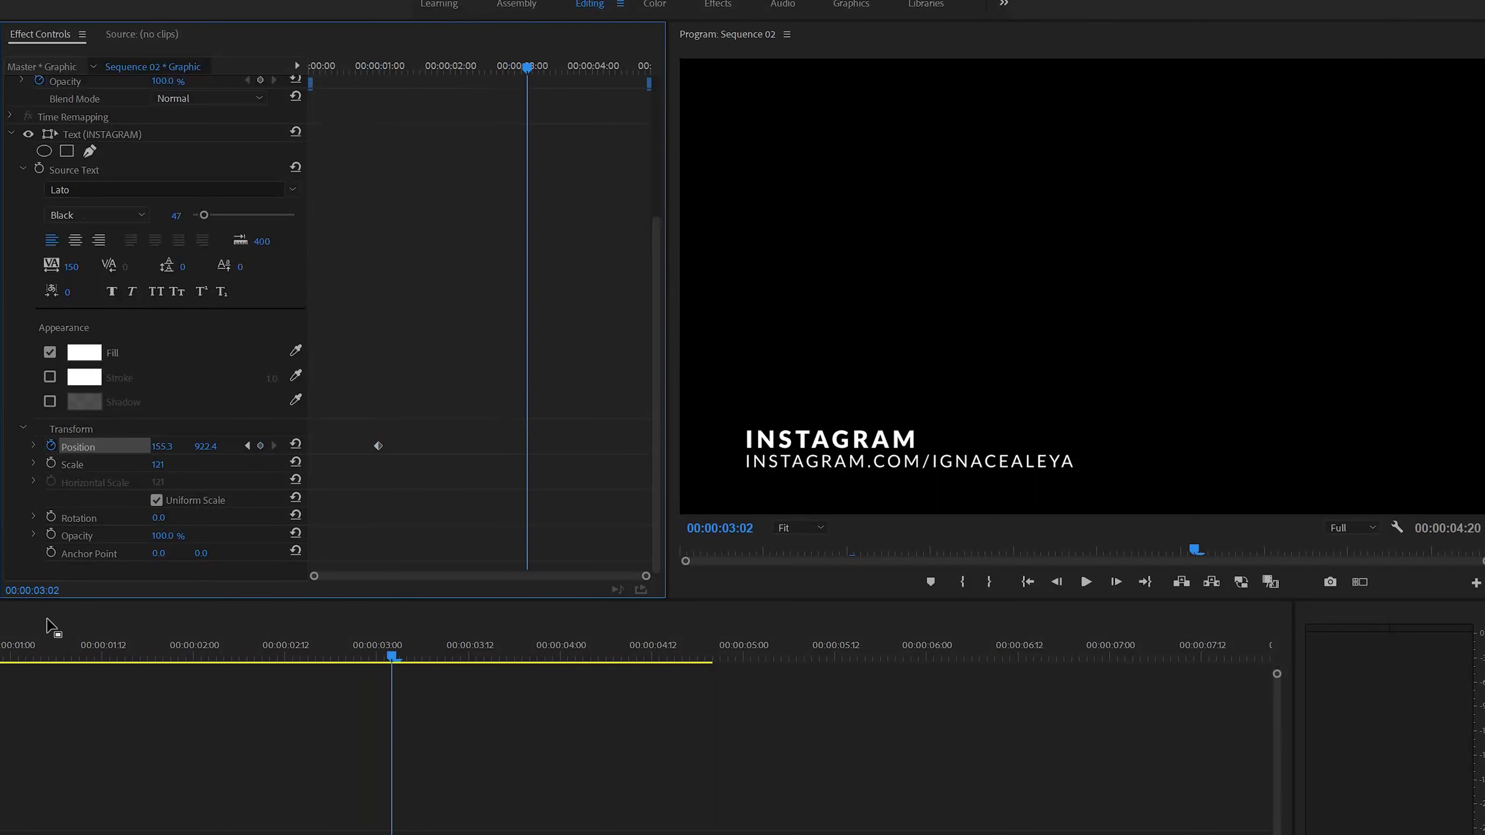
key(Left)
key(Left)
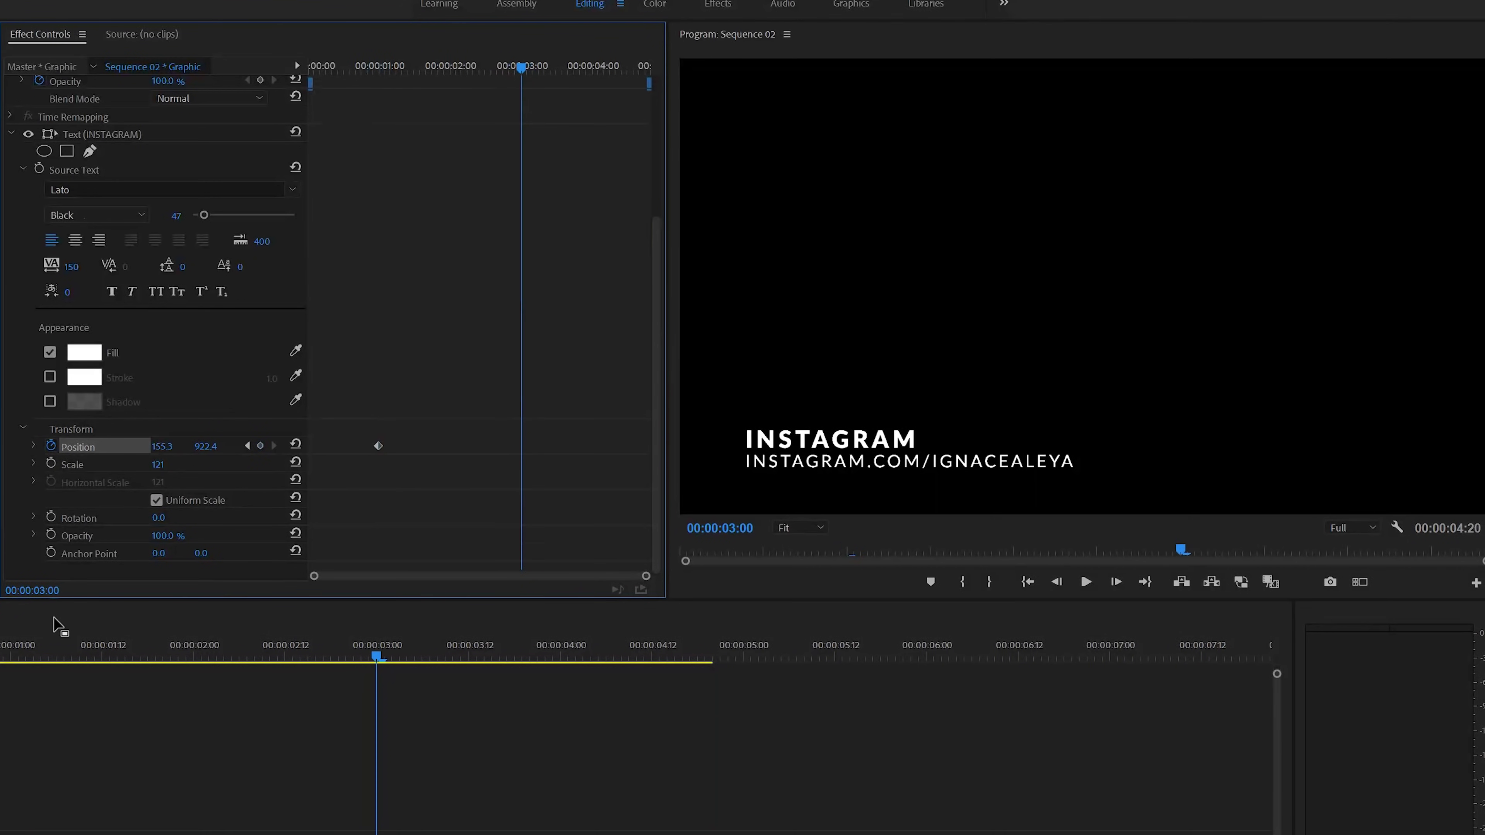
click(260, 446)
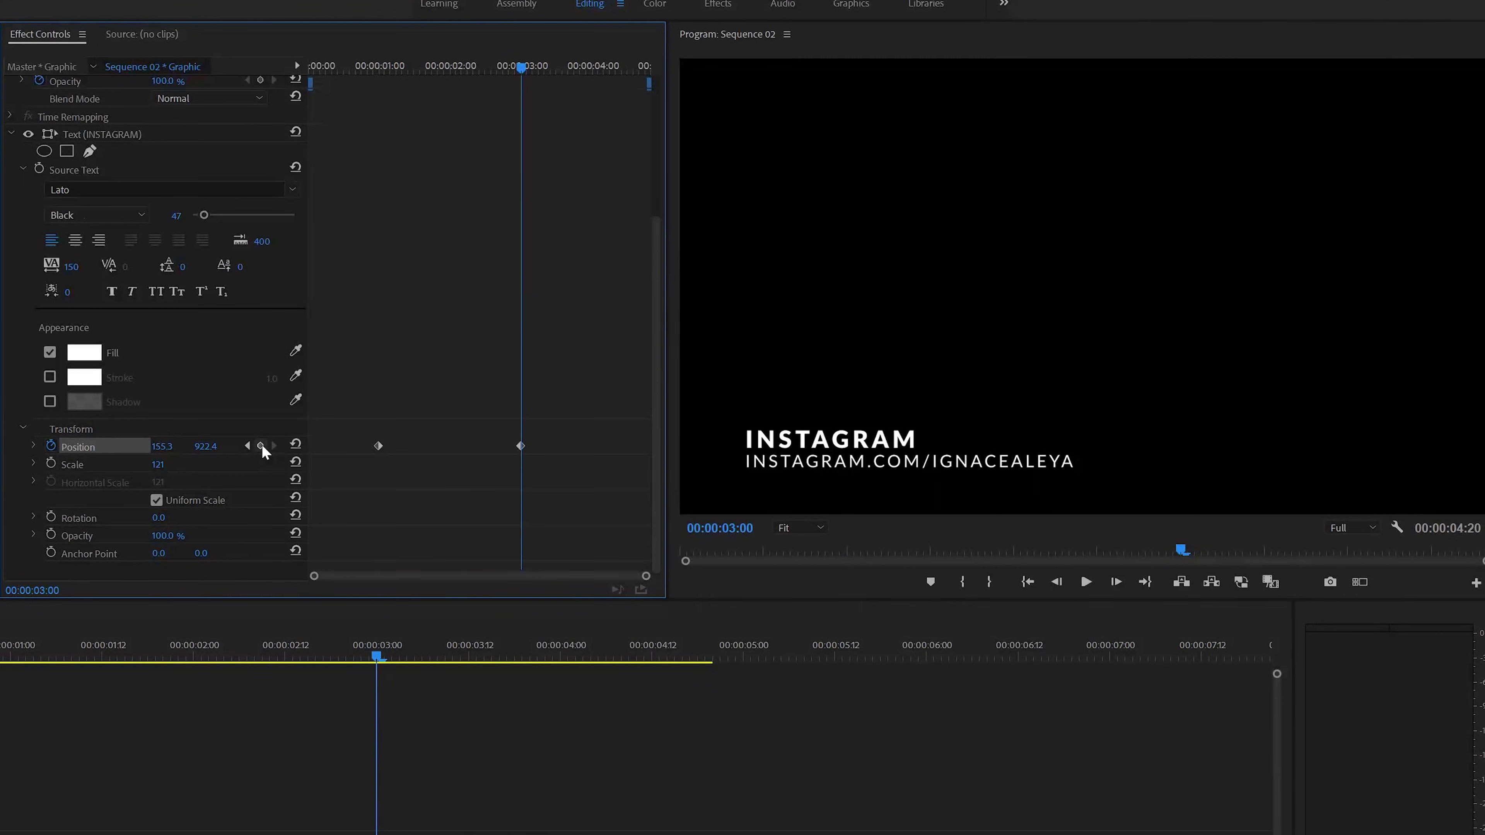
drag(366, 417, 571, 474)
- Slide the heading off-screen left at the clip's start and preview the slide-in
drag(366, 68, 310, 67)
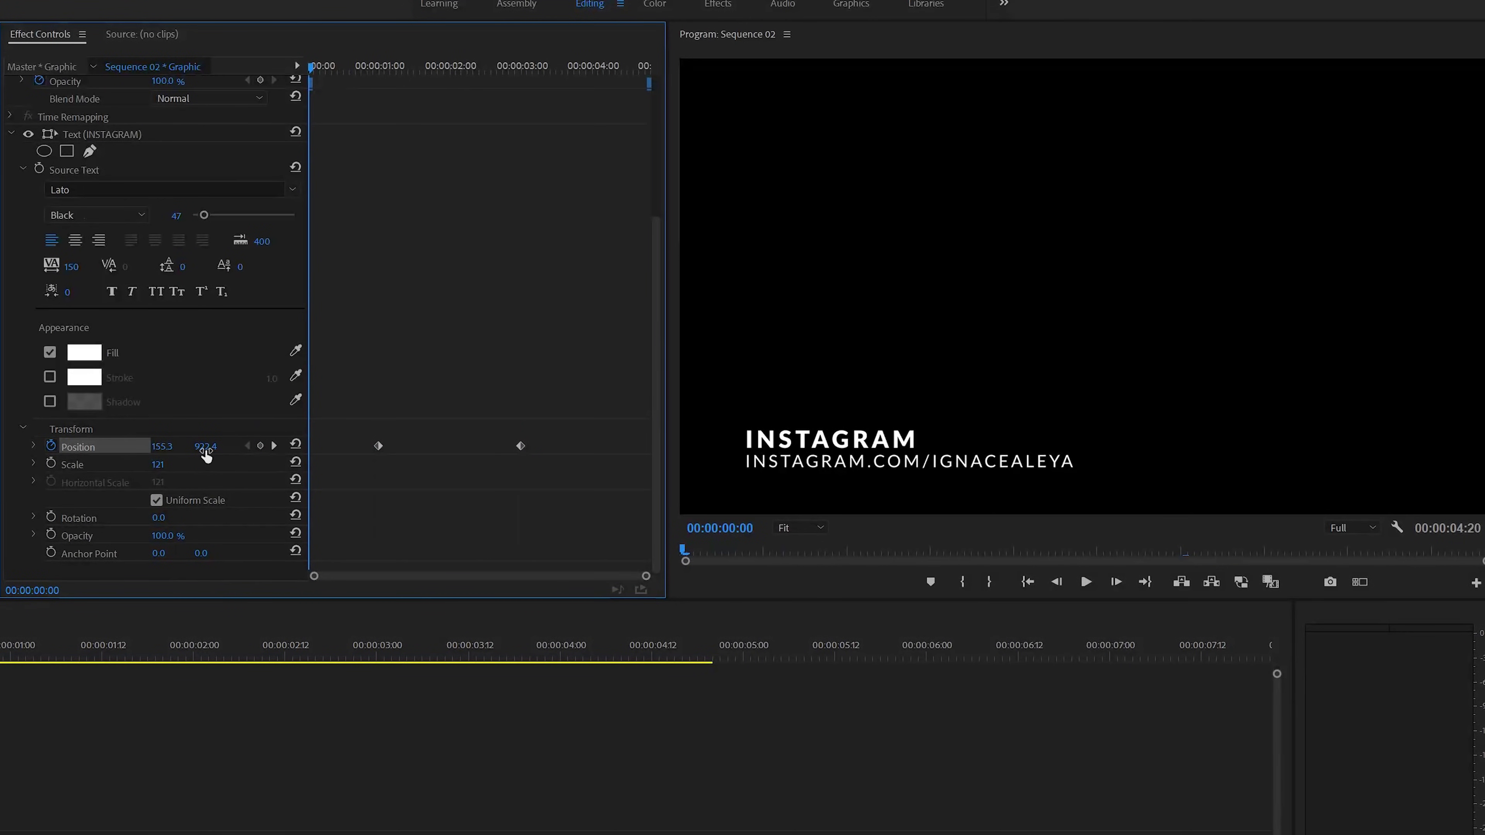
mouse_move(206, 455)
mouse_down()
mouse_move(222, 456)
mouse_move(209, 443)
mouse_up()
key(ctrl+z)
drag(156, 448, 12, 448)
drag(318, 66, 239, 153)
key(space)
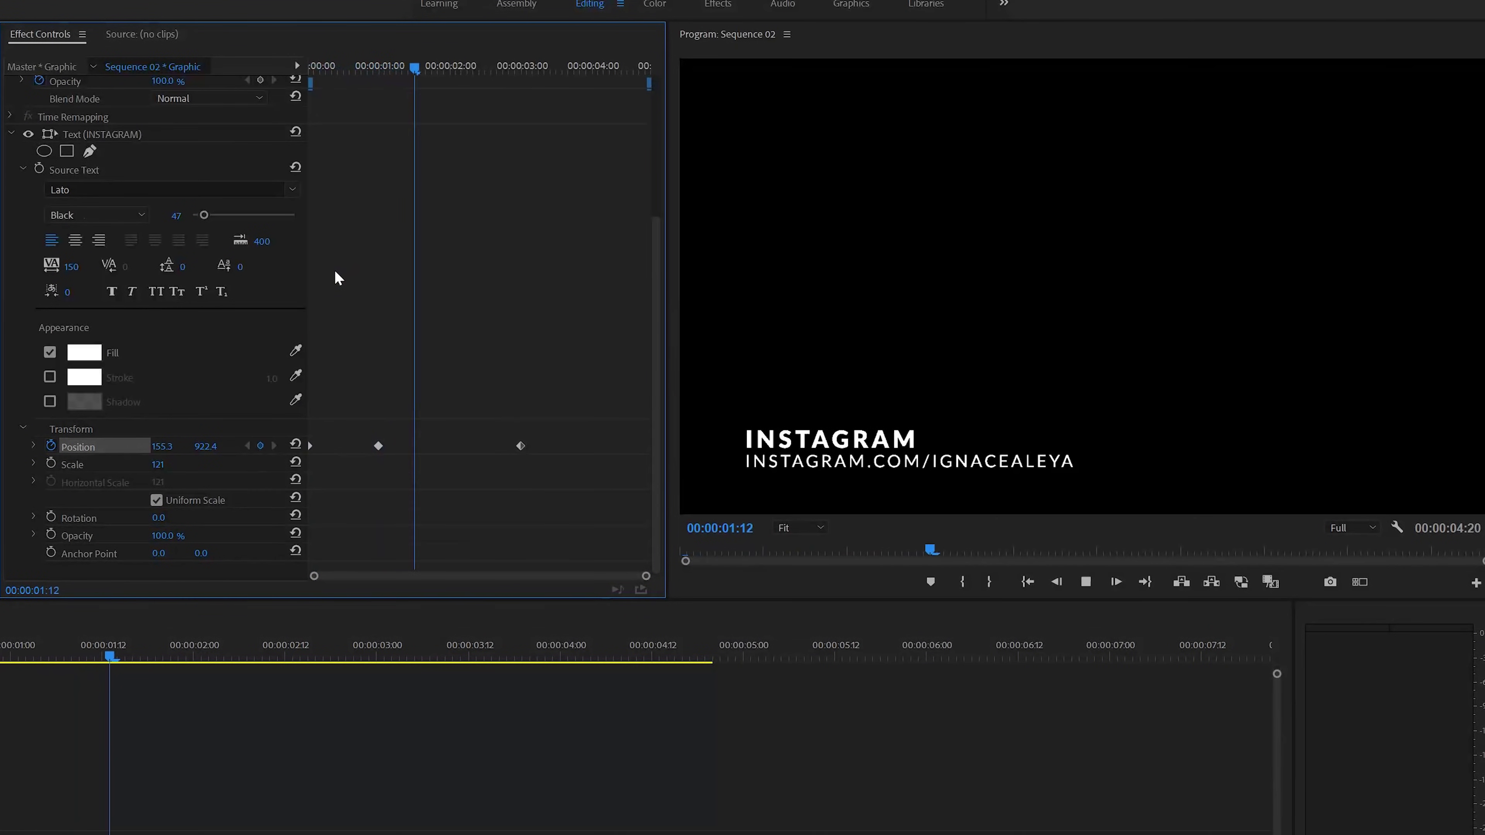
key(space)
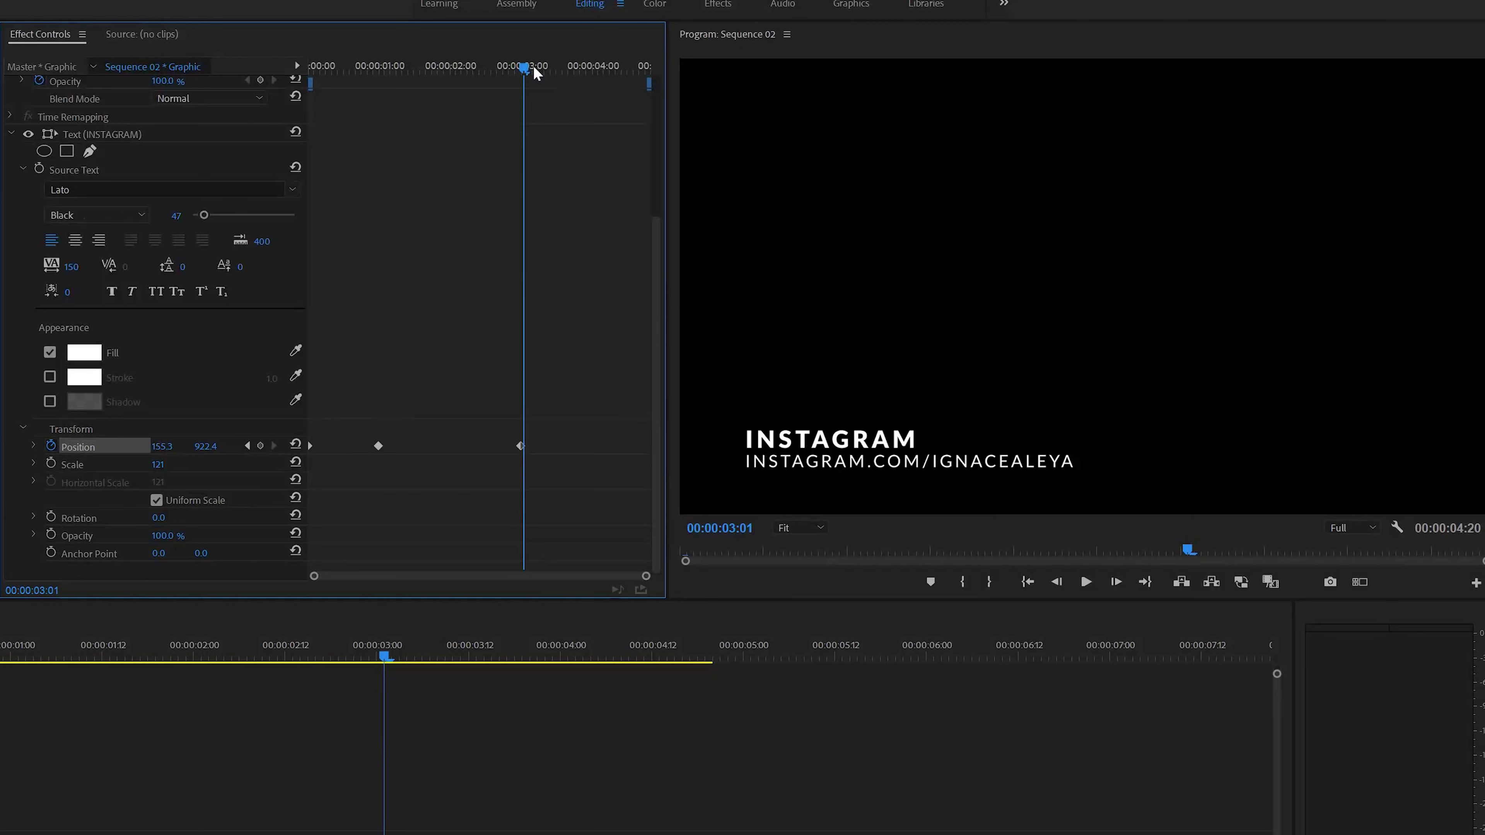
- At 00:00:04:03, push Position X to 1963.3 off the right edge and preview
drag(534, 69, 601, 90)
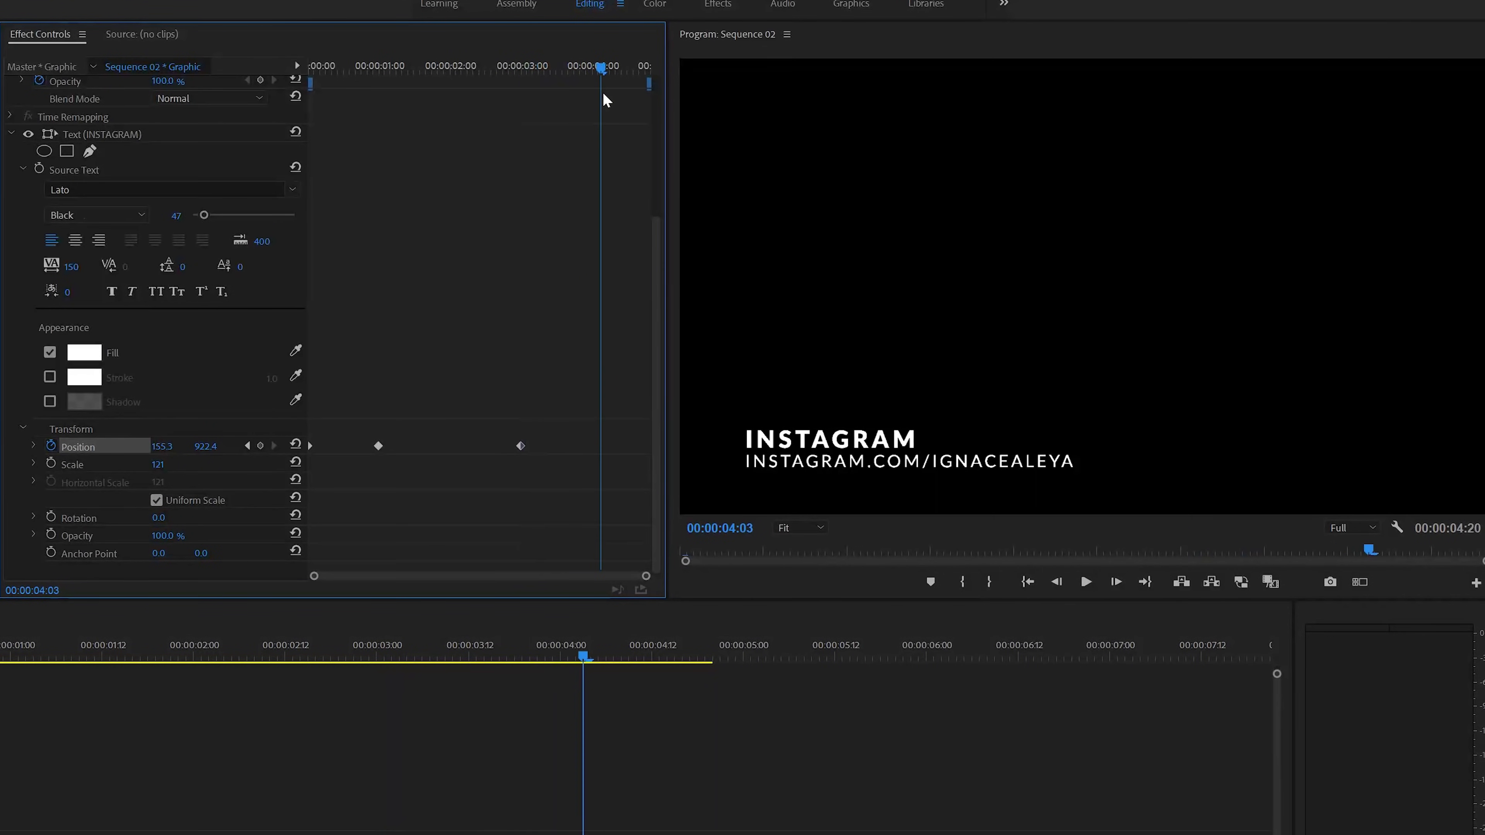
drag(162, 446, 1218, 446)
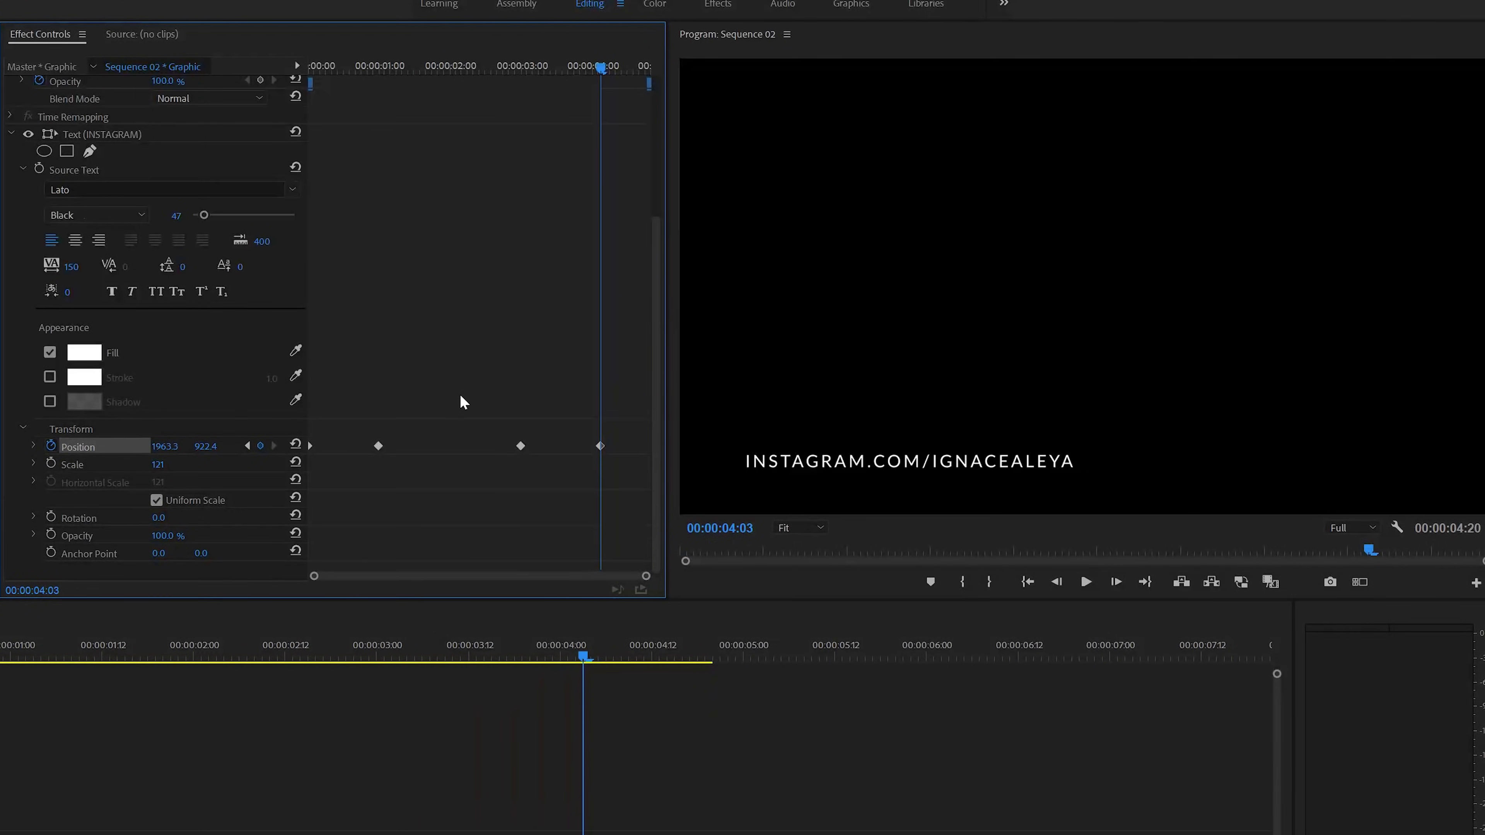
drag(580, 69, 309, 67)
key(space)
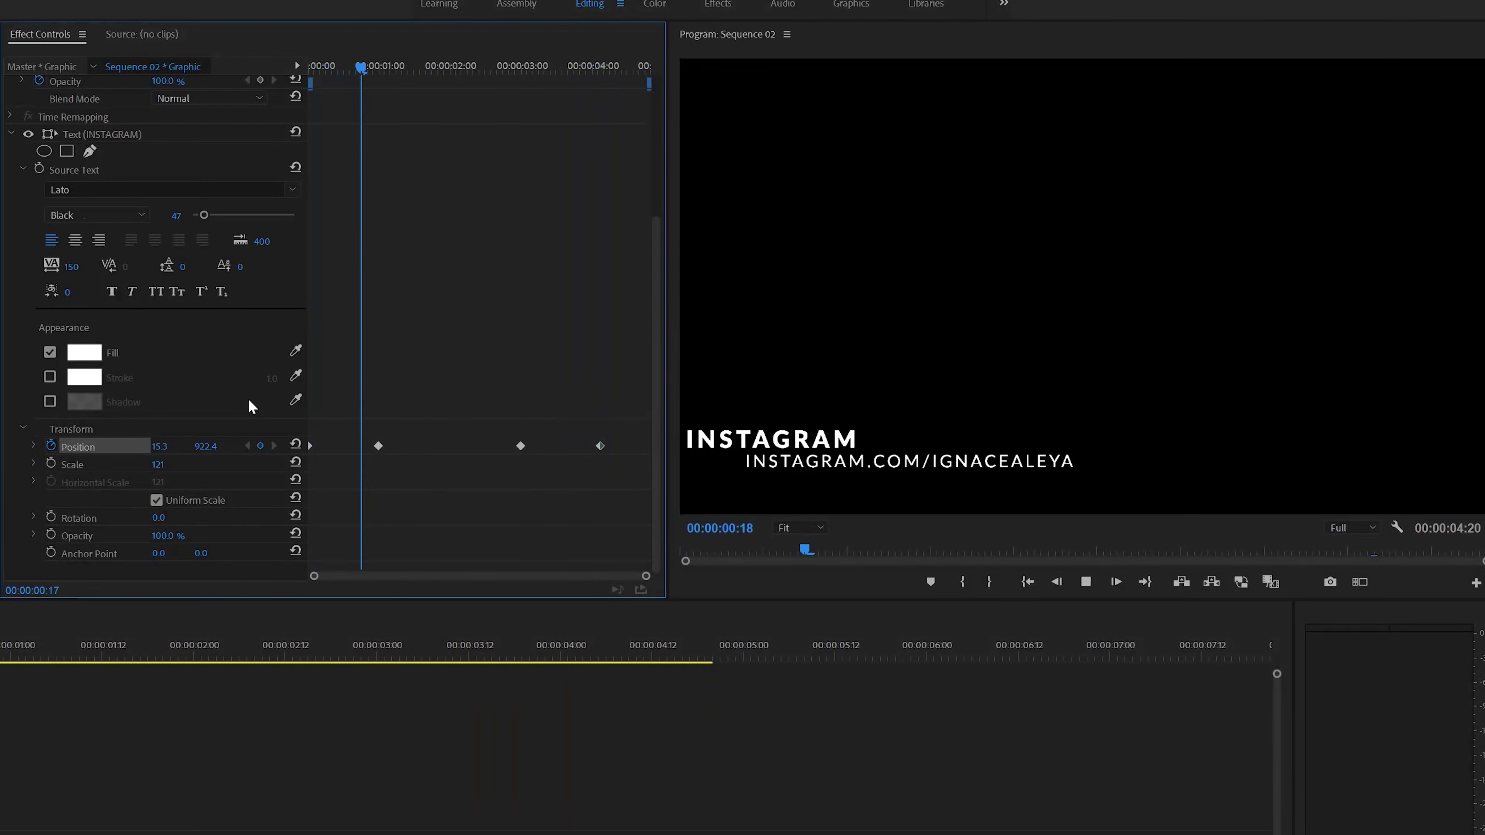
key(space)
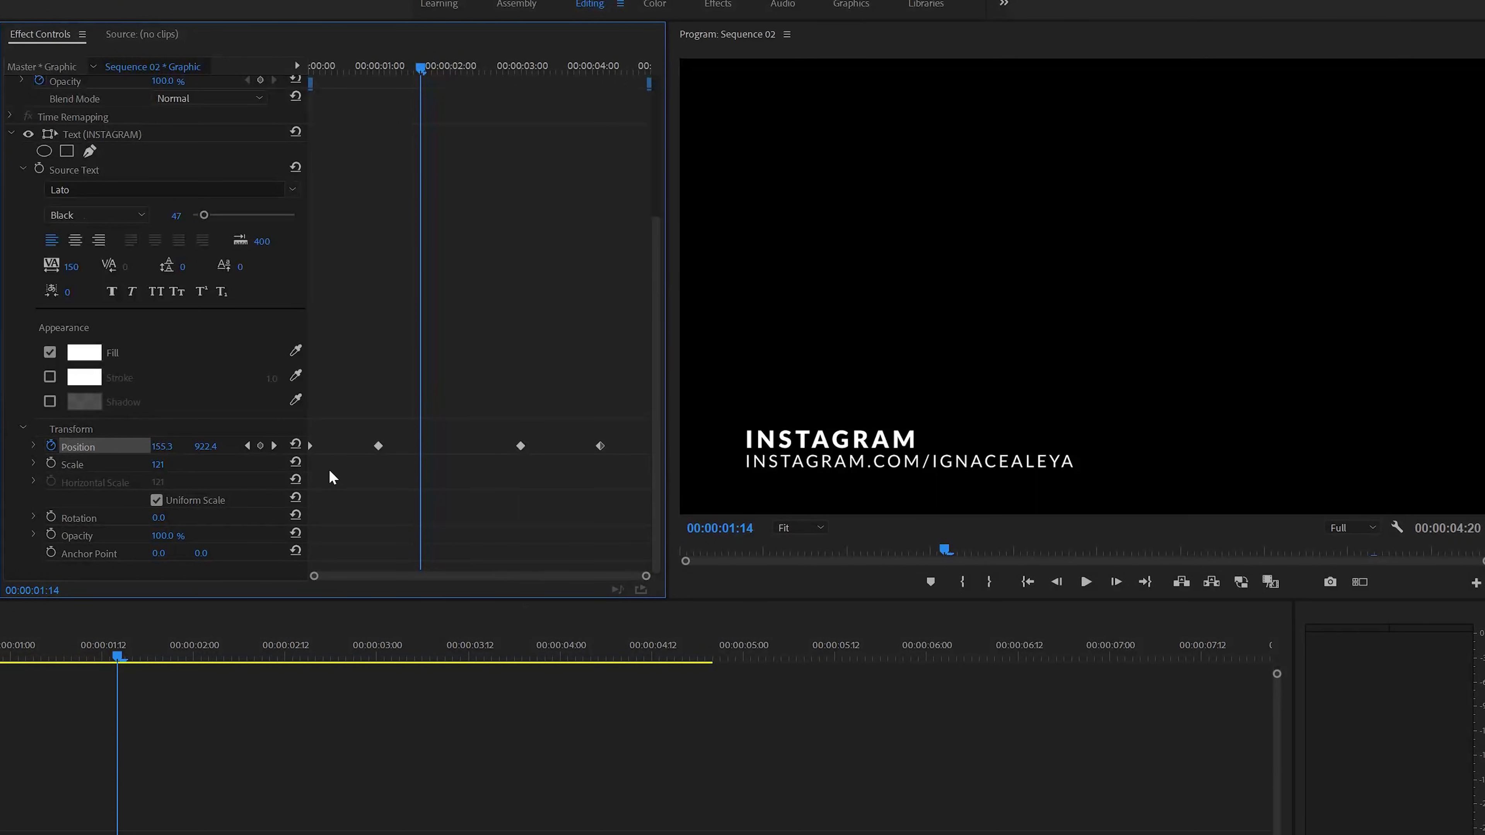
drag(353, 386, 528, 537)
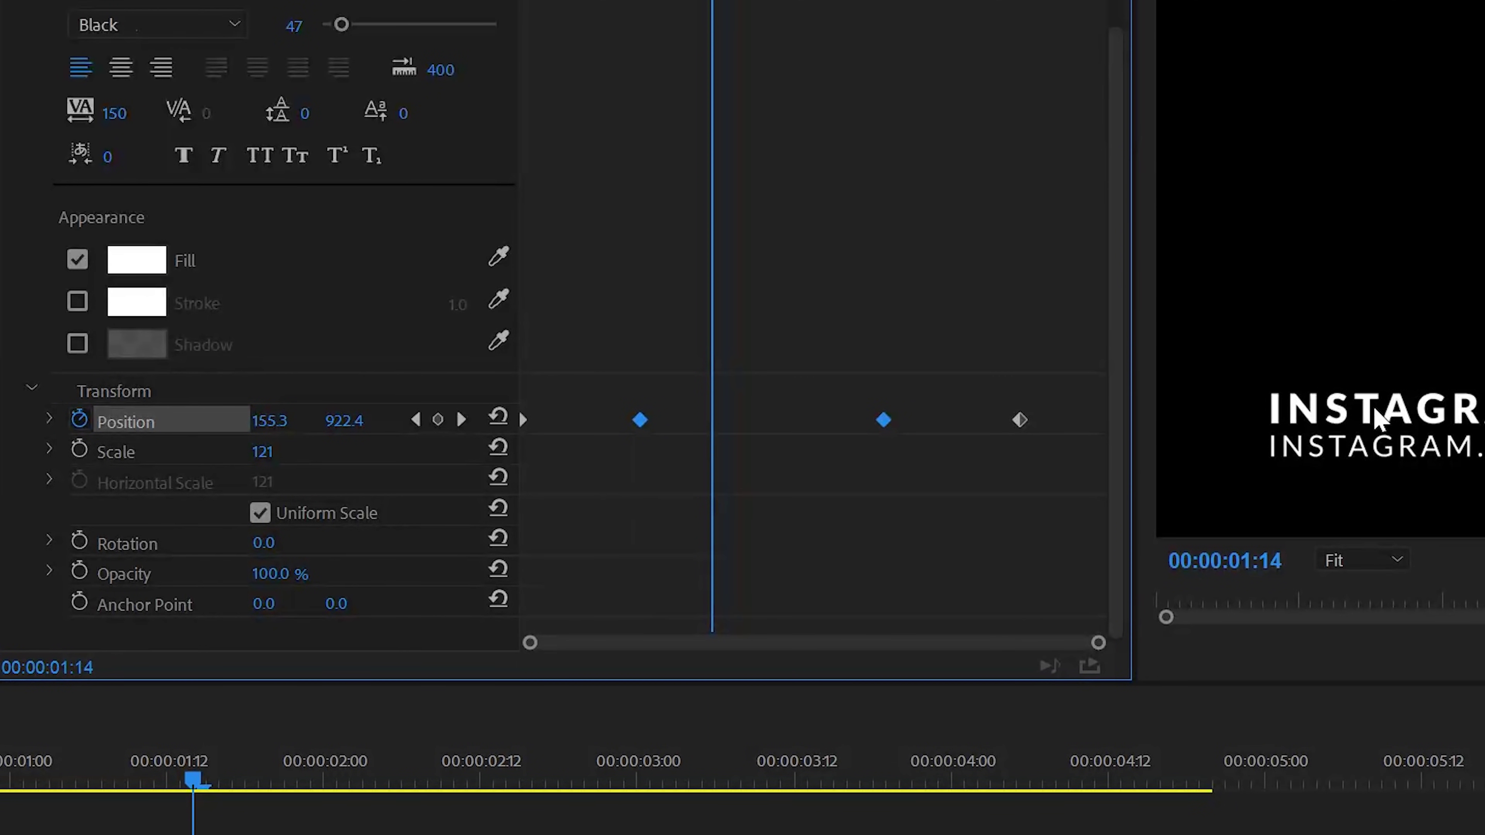
- Switch the INSTAGRAM title's one- and three-second Position keyframes to Continuous Bezier and preview the slide
drag(596, 357, 924, 489)
right_click(638, 418)
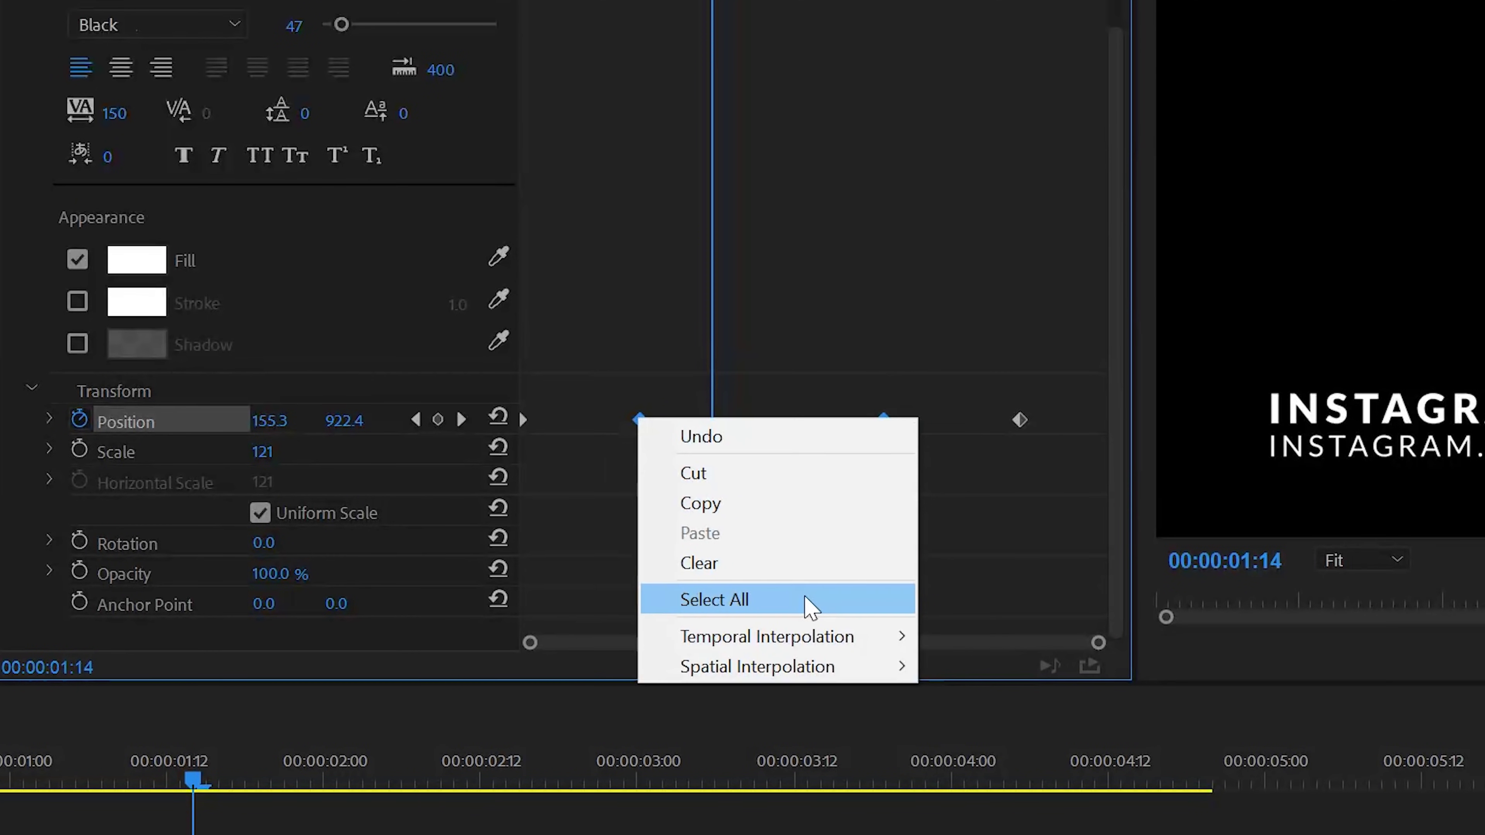
mouse_move(698, 640)
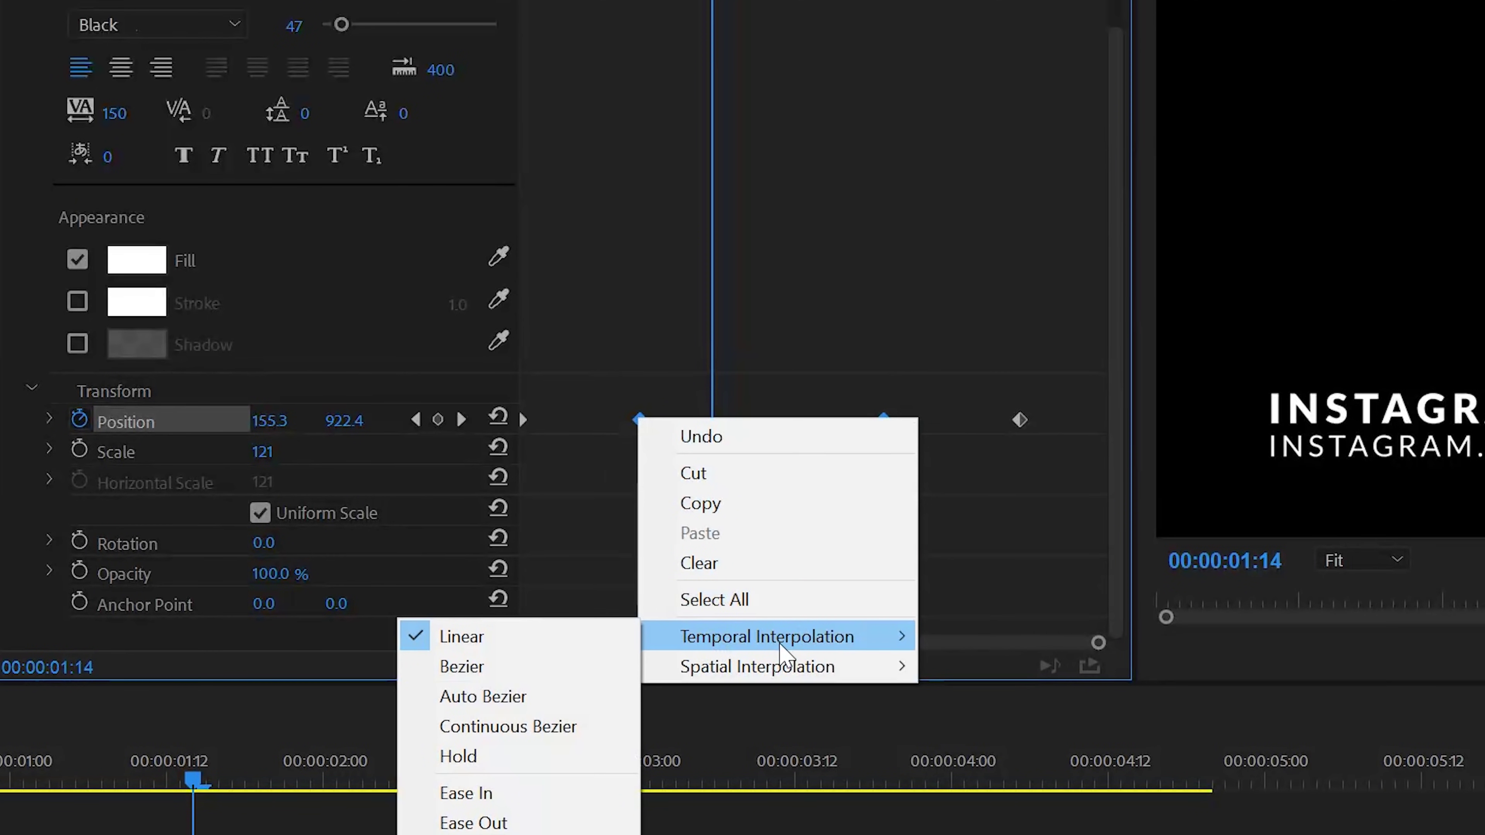
click(533, 727)
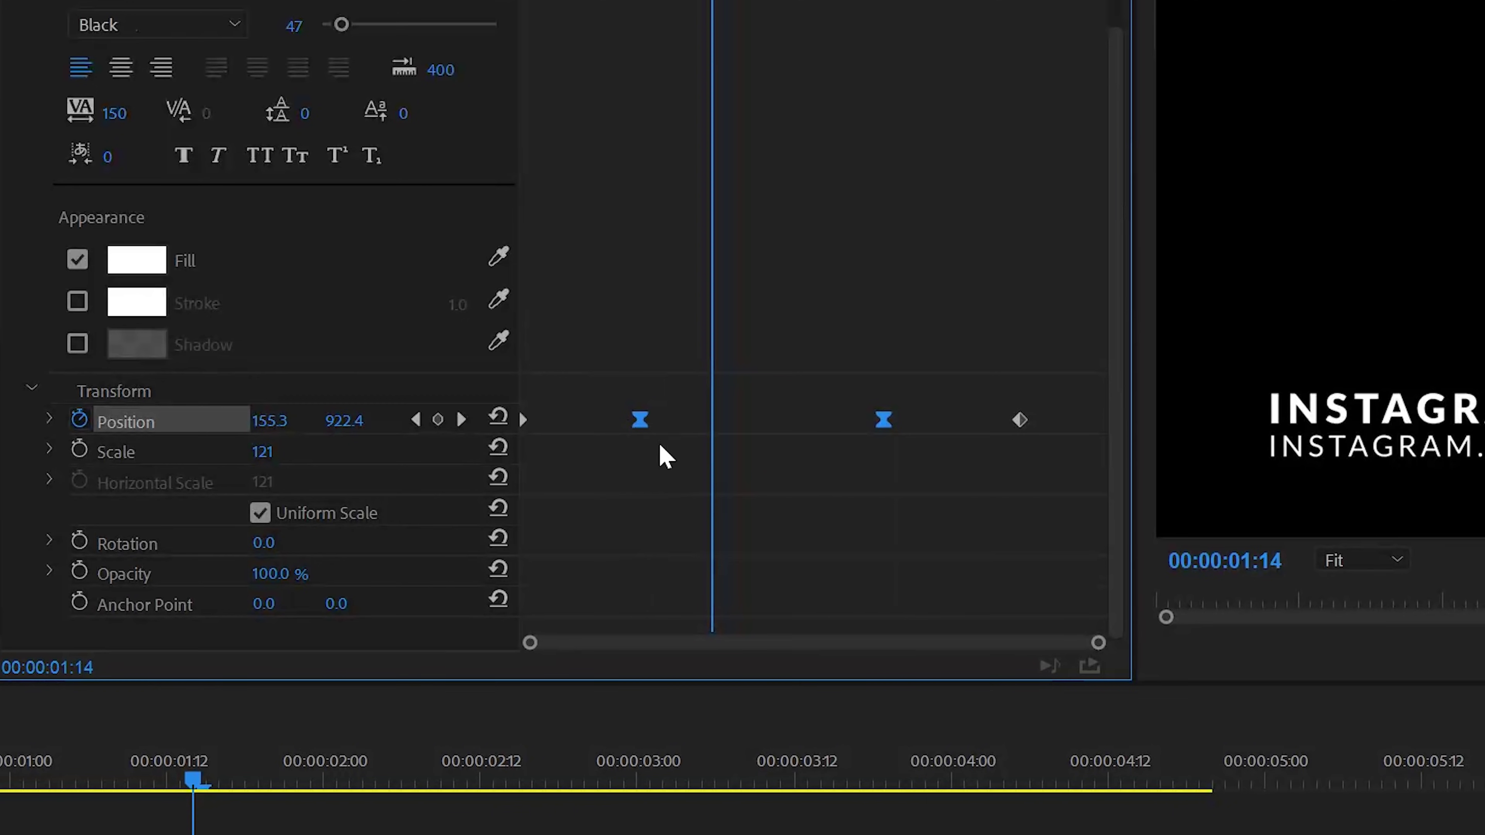
click(803, 507)
key(Home)
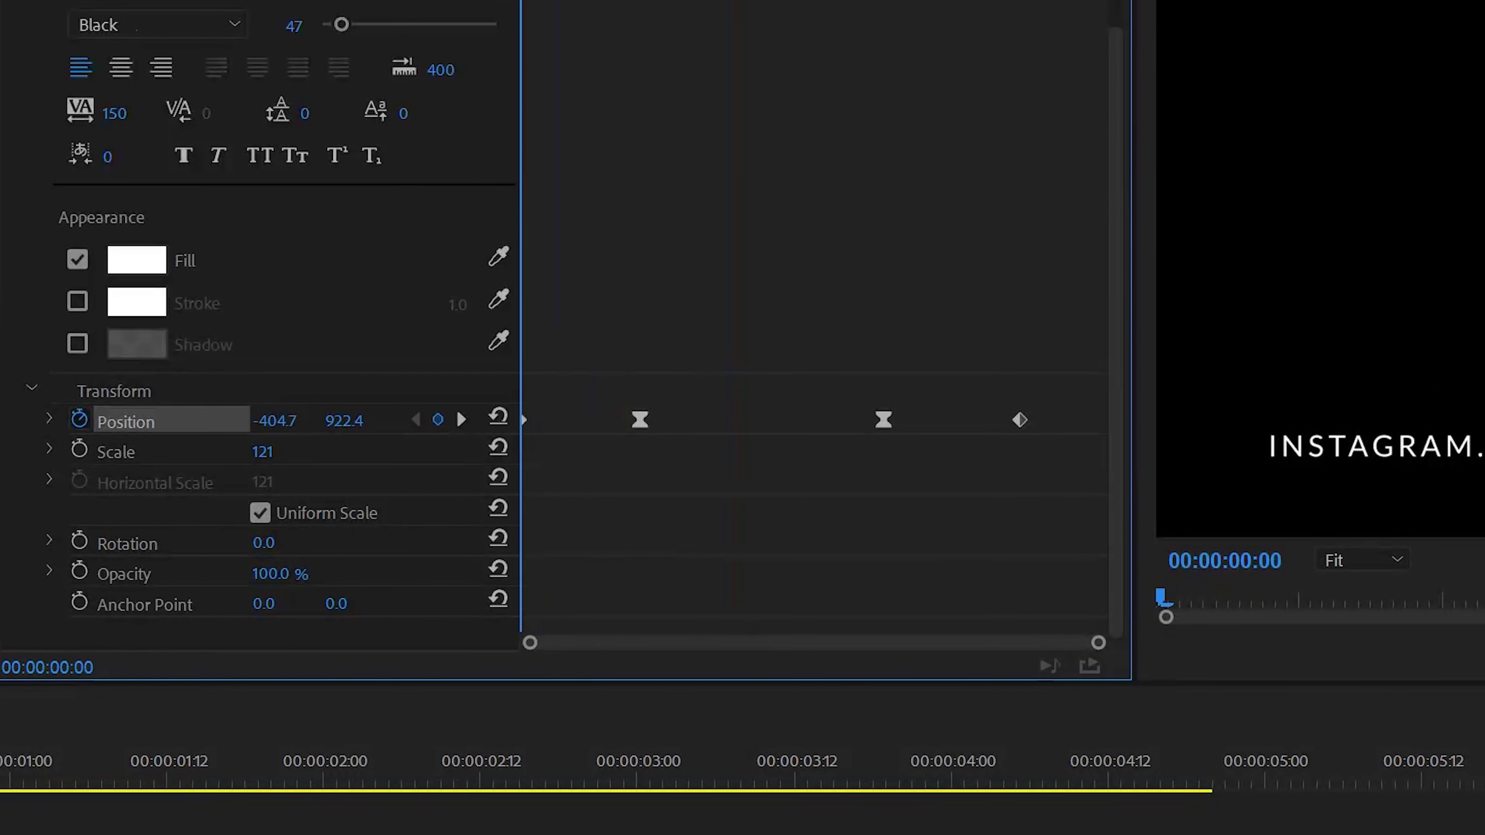
key(space)
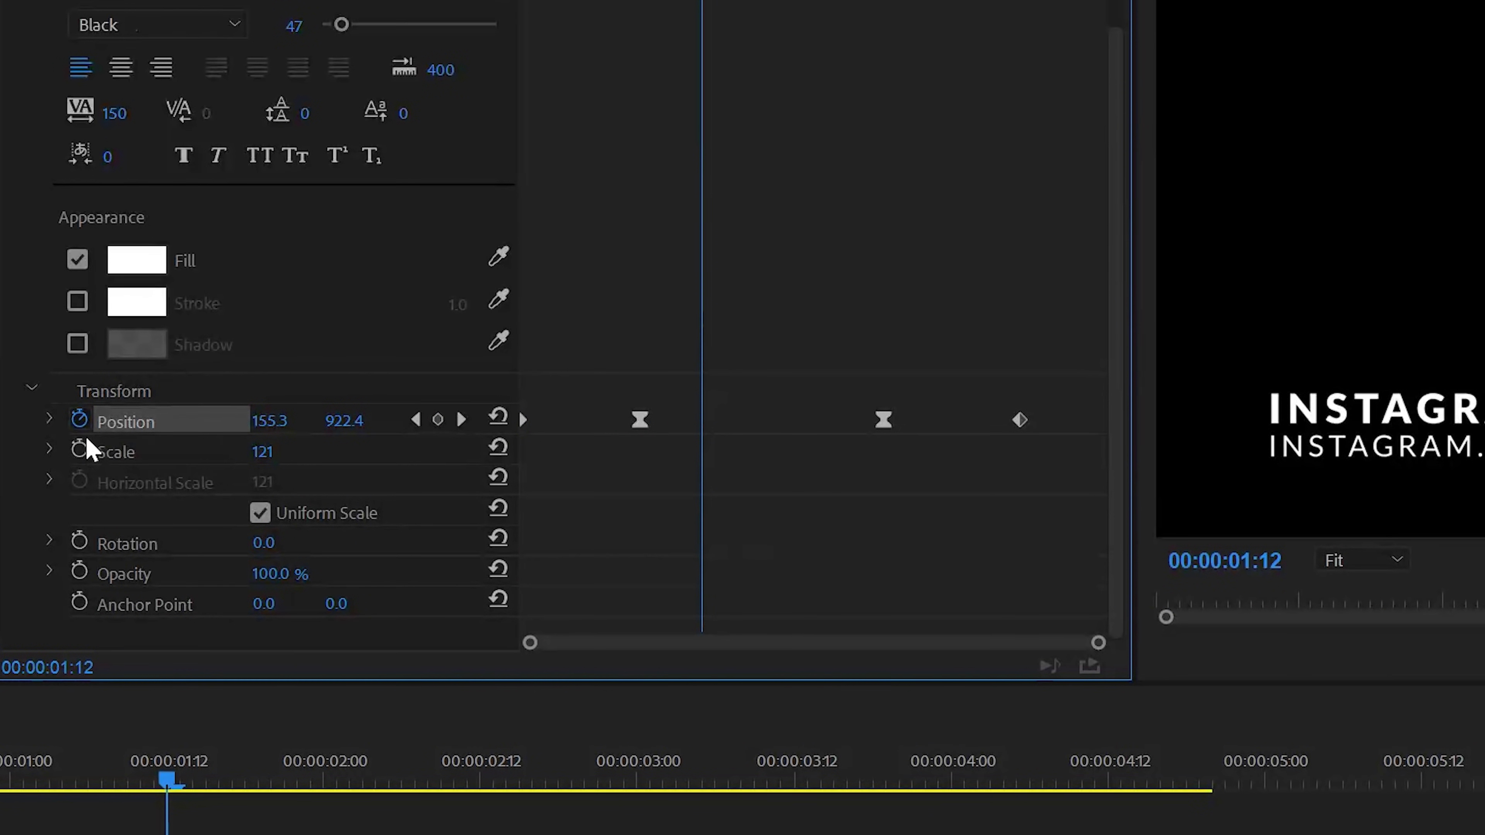
- In the Position velocity graph, drag the first middle keyframe's handles for a steep ease-in
click(51, 420)
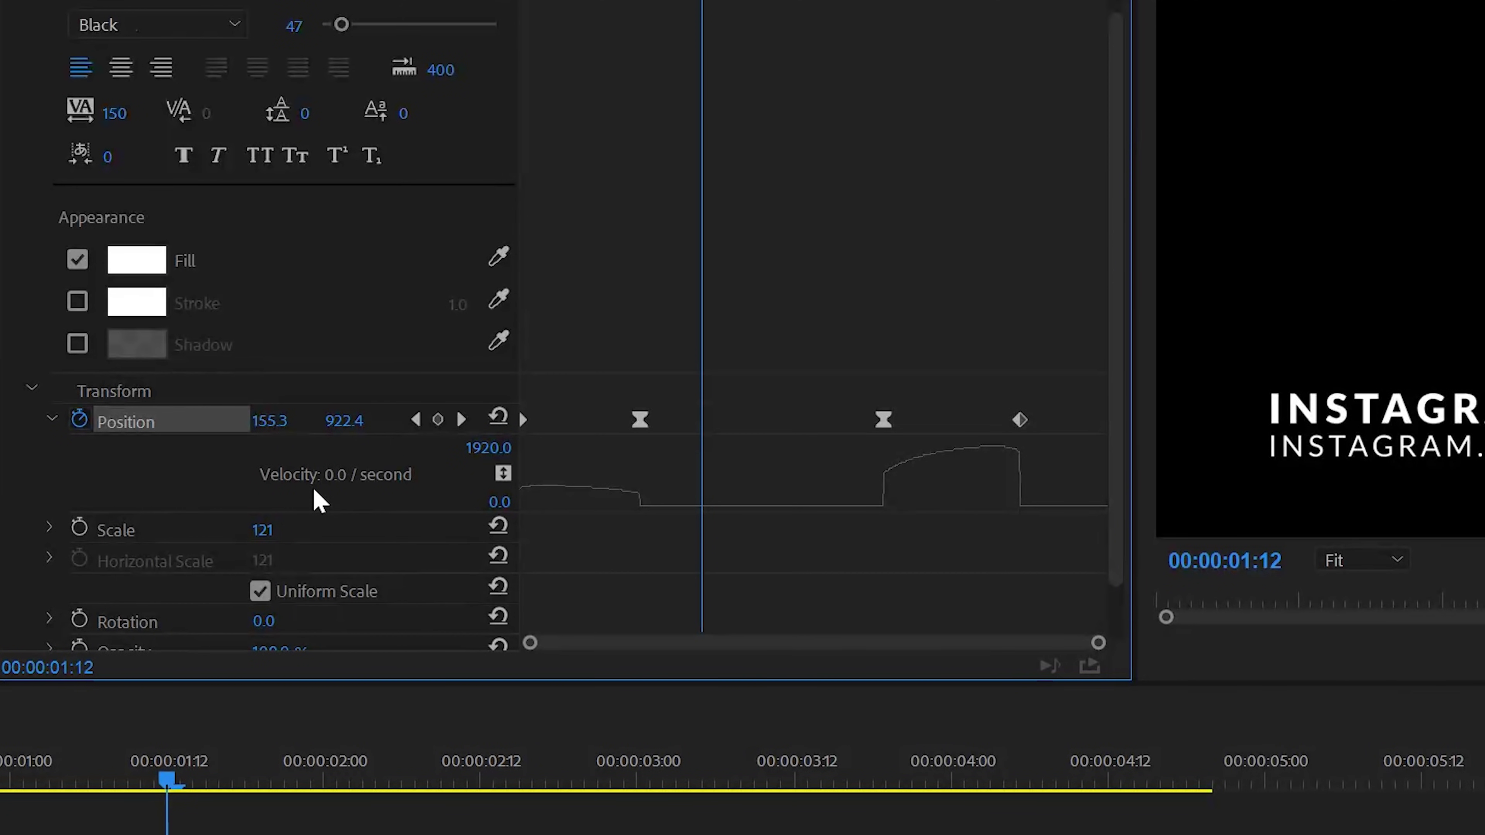
click(640, 419)
drag(607, 460, 719, 614)
drag(622, 496, 581, 535)
drag(541, 564, 544, 569)
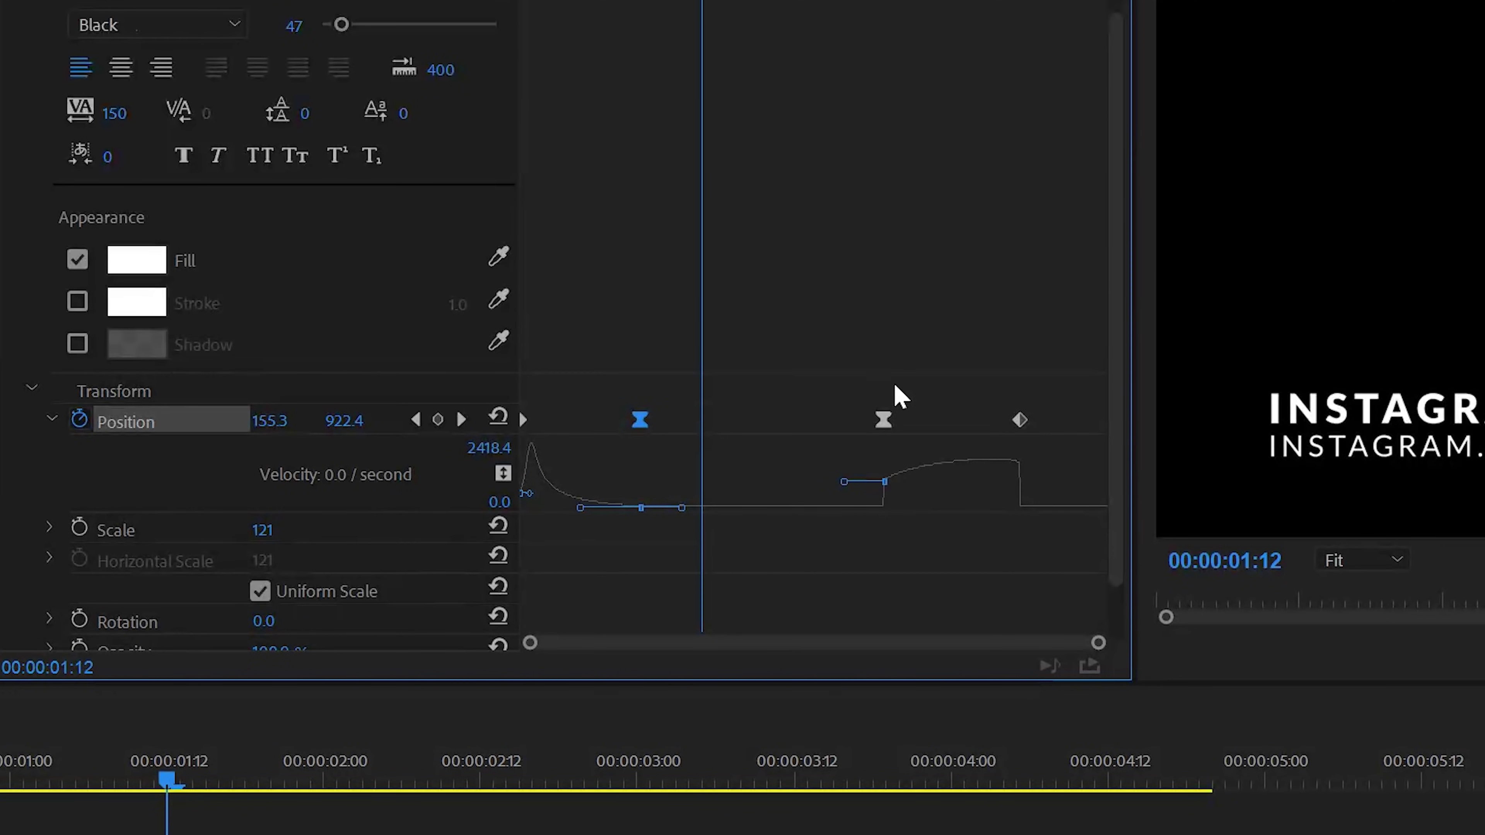
- Drag the second middle keyframe's handles so the title accelerates out, then play from the start
drag(833, 384, 917, 550)
drag(907, 482, 984, 573)
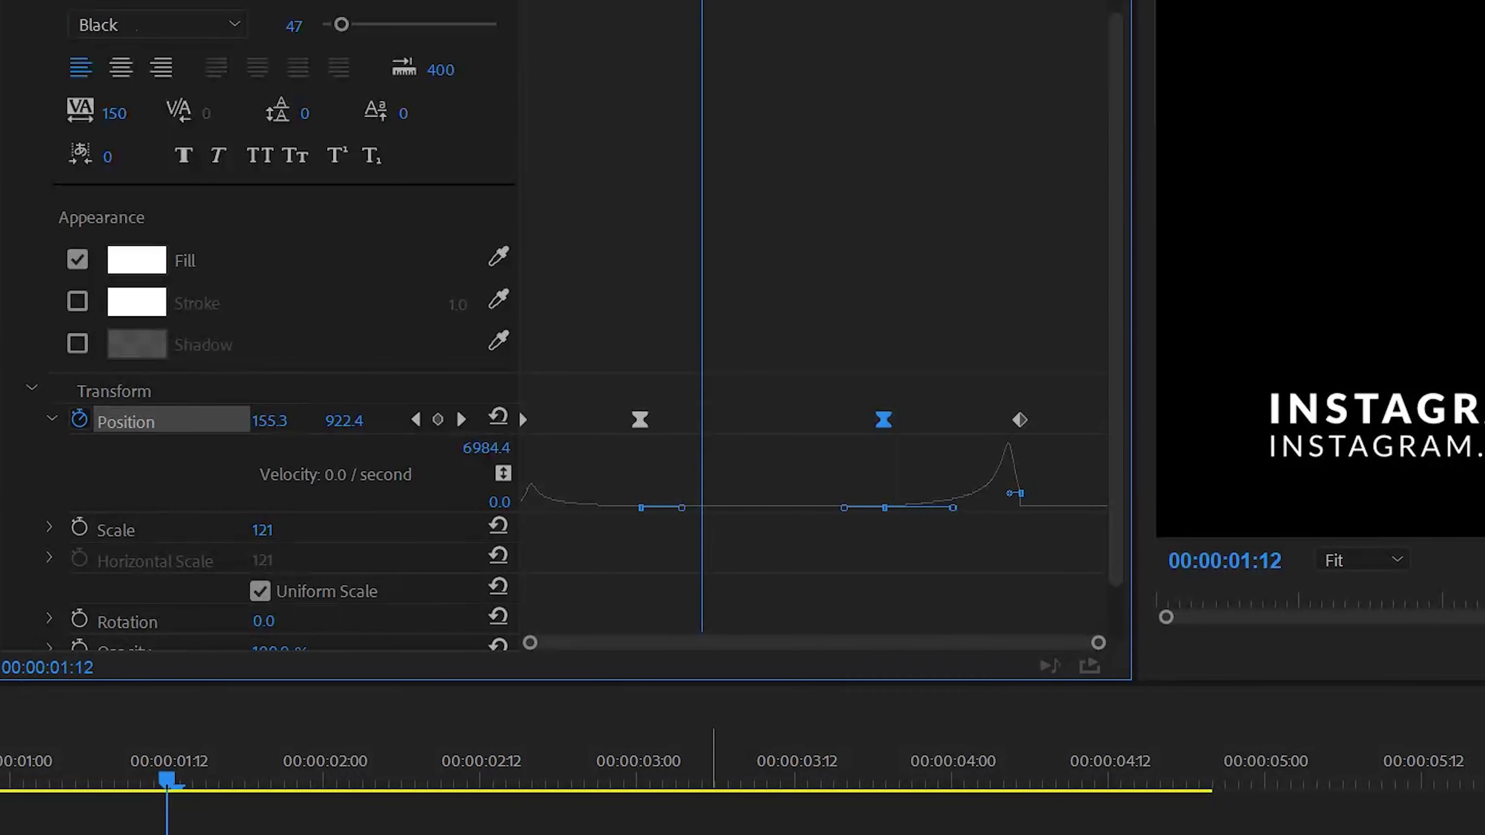
drag(167, 781, 4, 784)
key(space)
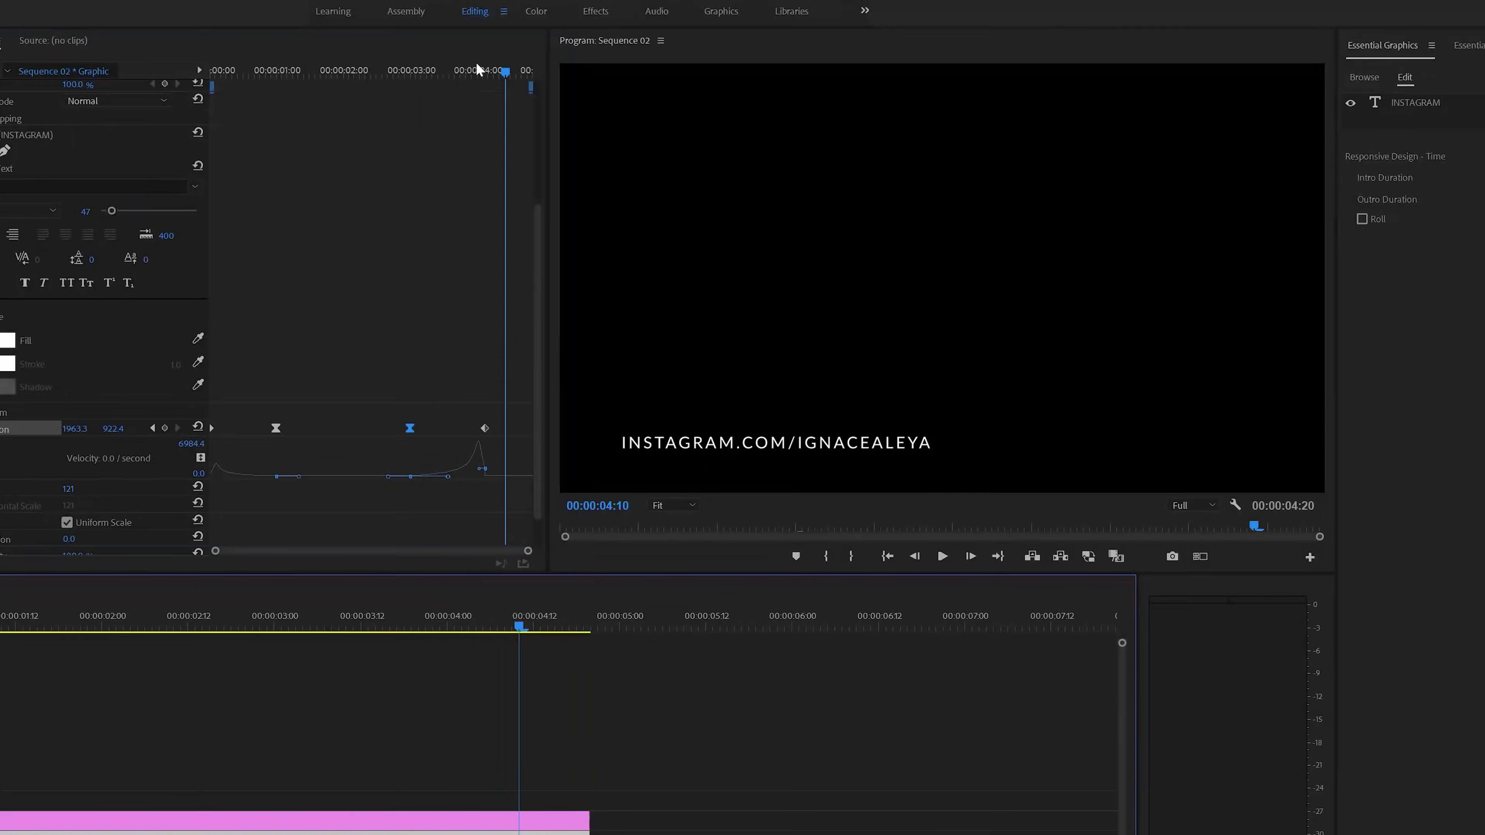
- On the V2 URL clip, add Position keyframes at 00:00:01:00 and 00:00:03:00
drag(649, 82, 625, 87)
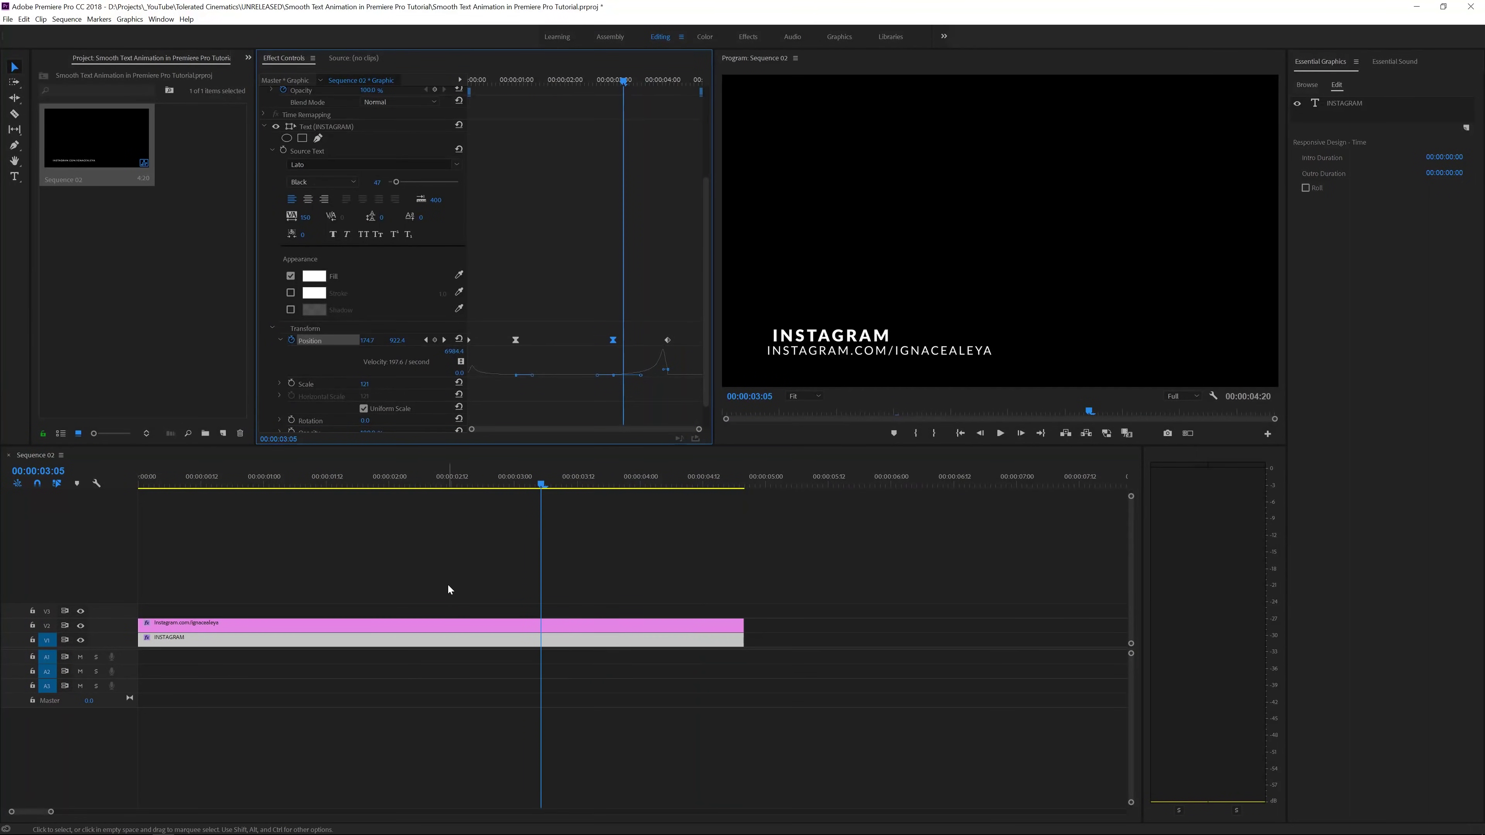
click(395, 629)
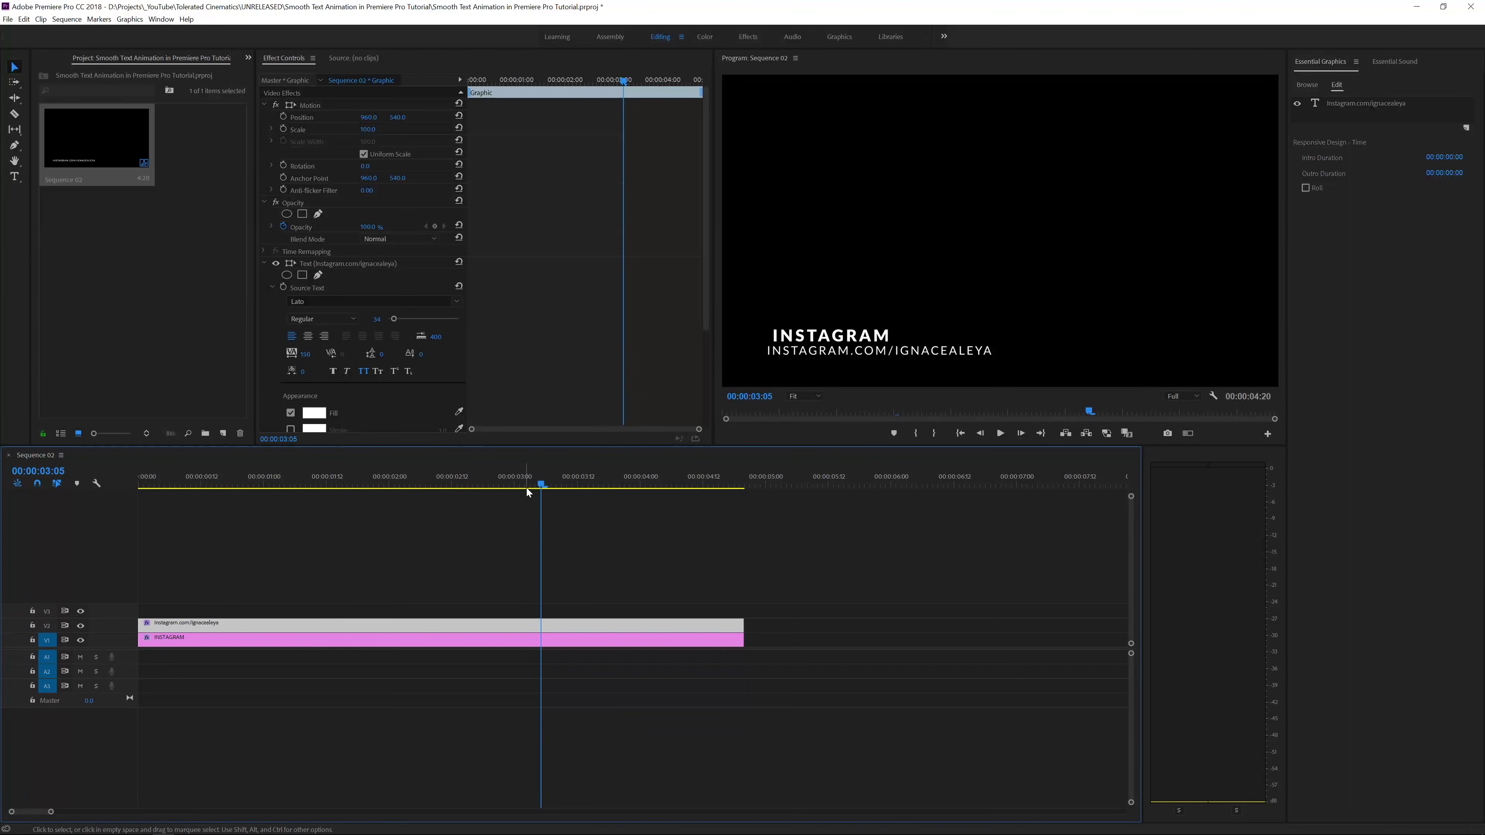
key(Home)
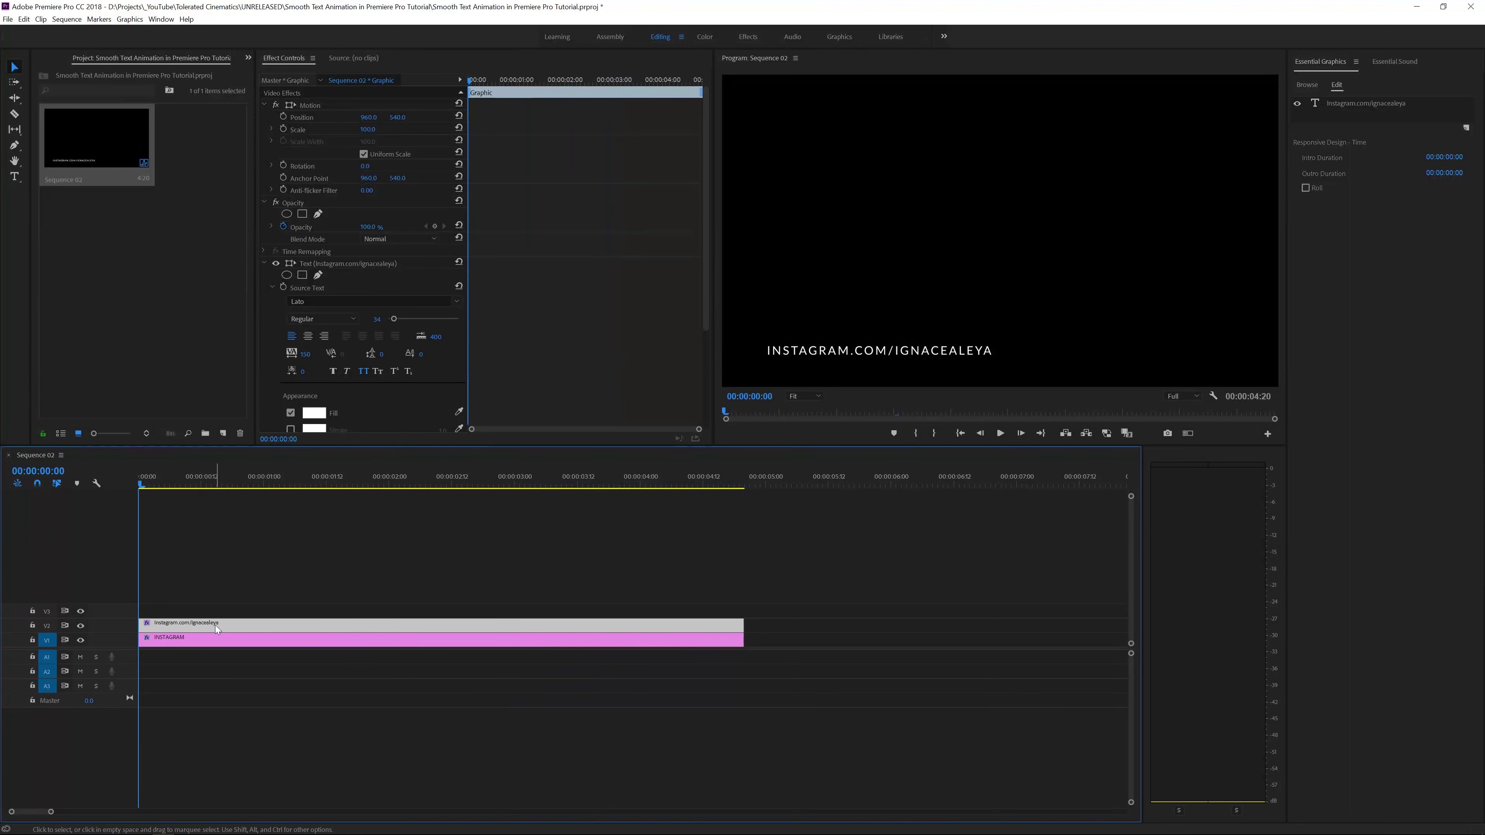
click(519, 82)
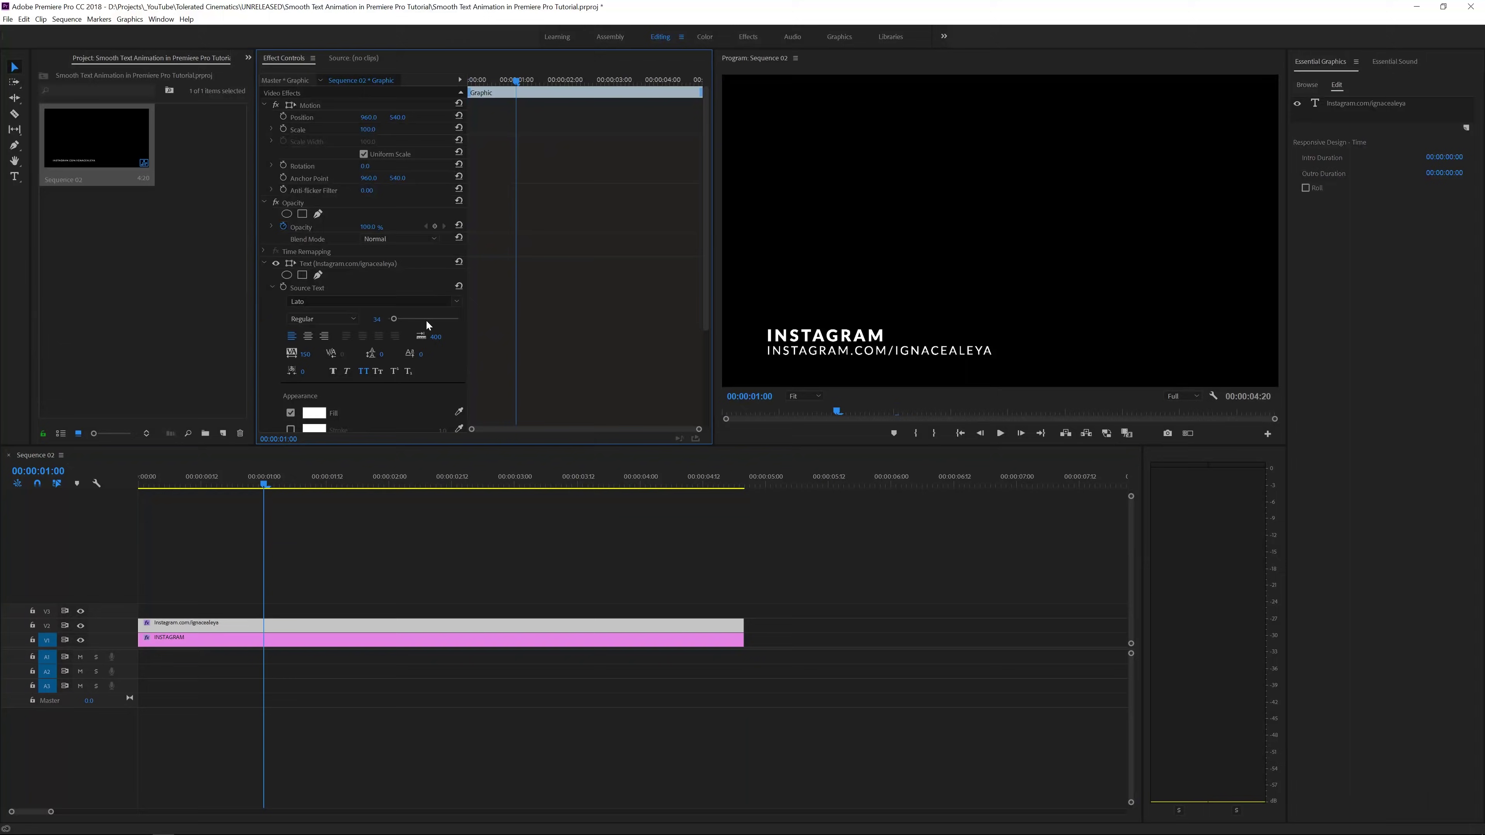
scroll(532, 350, down, 4)
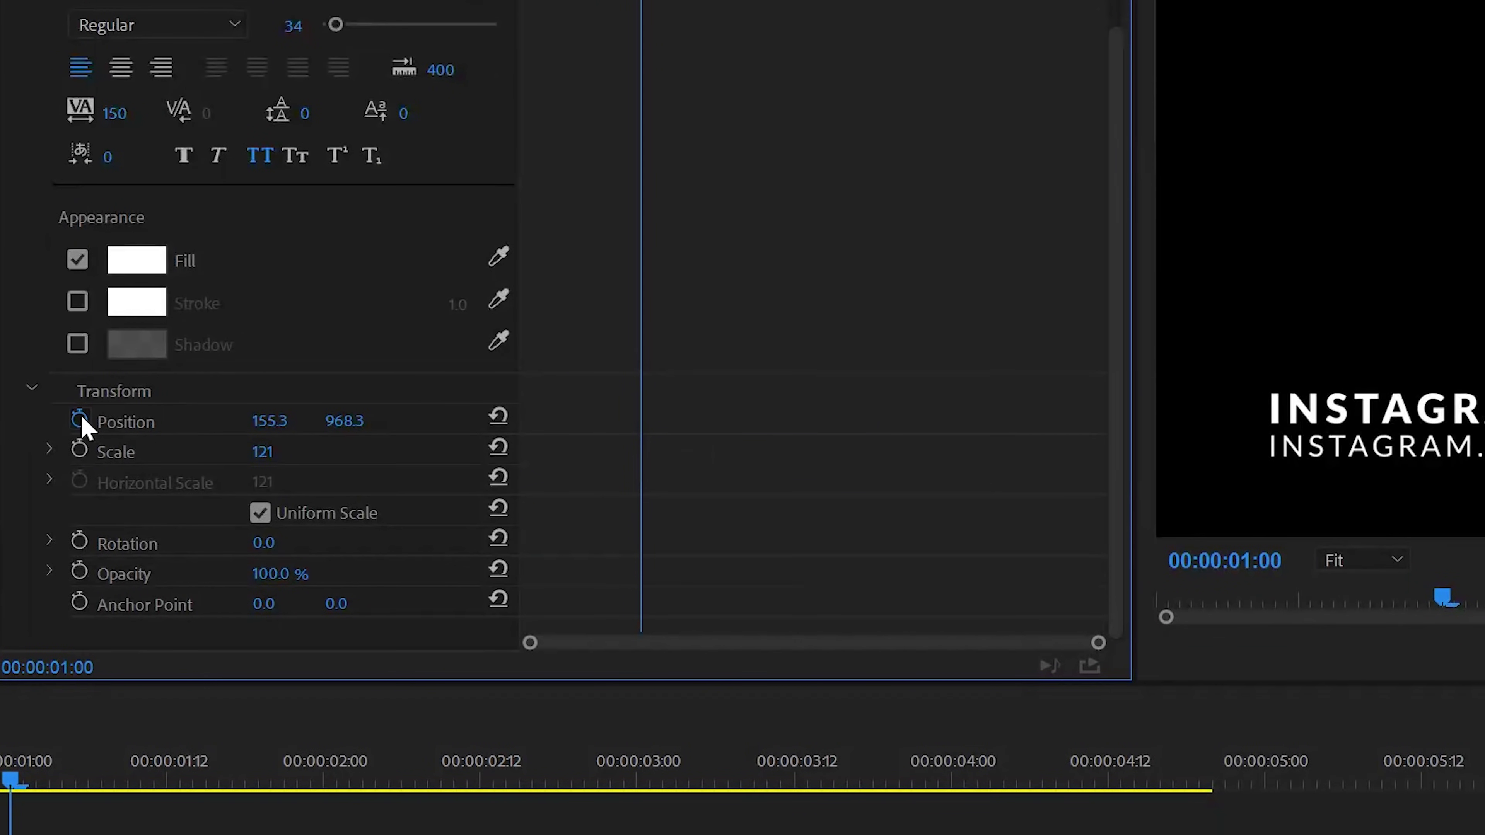
click(80, 419)
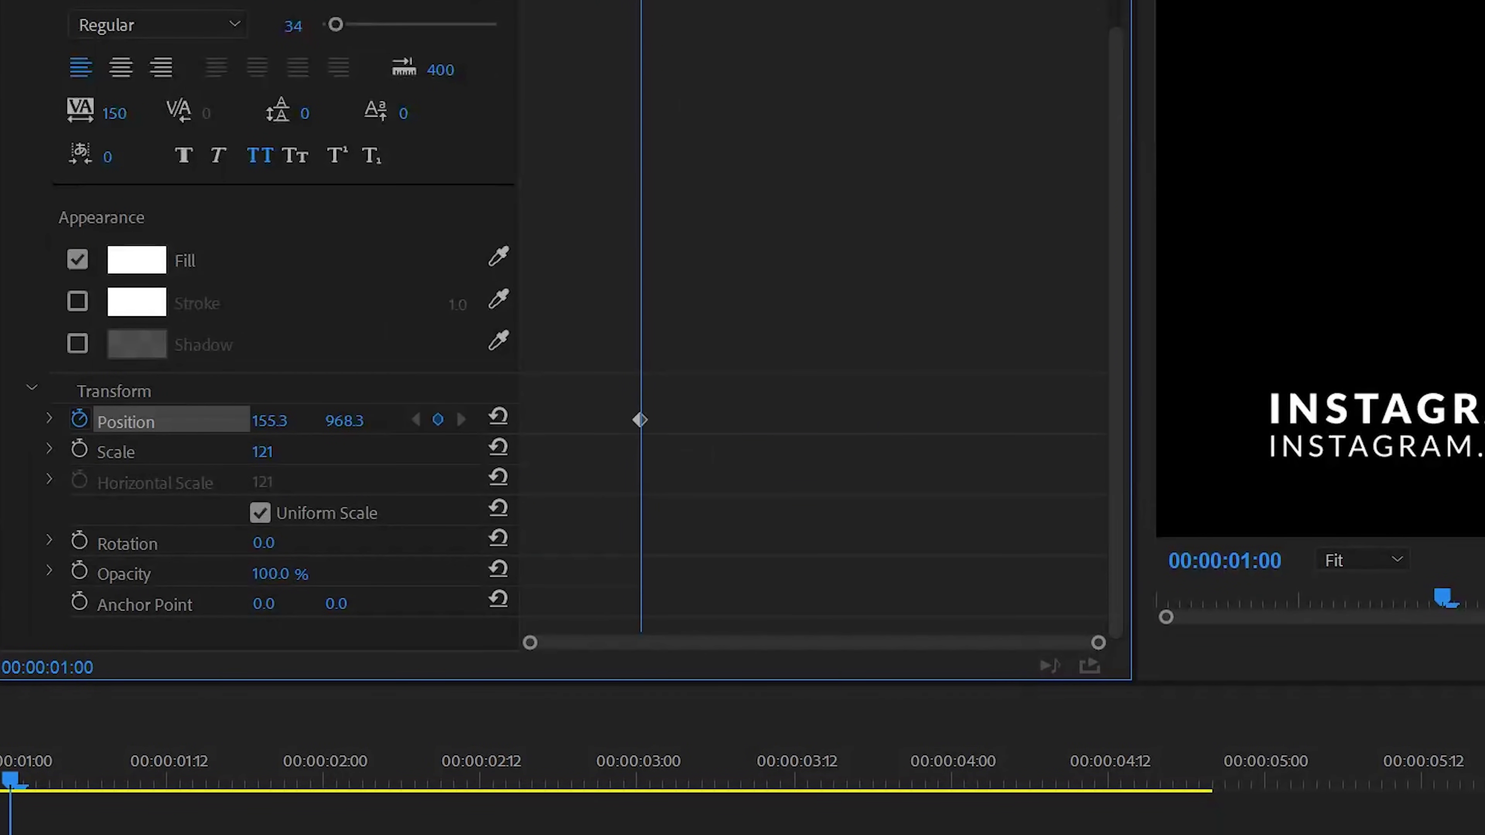
click(899, 3)
key(Left)
key(Left)
key(Left)
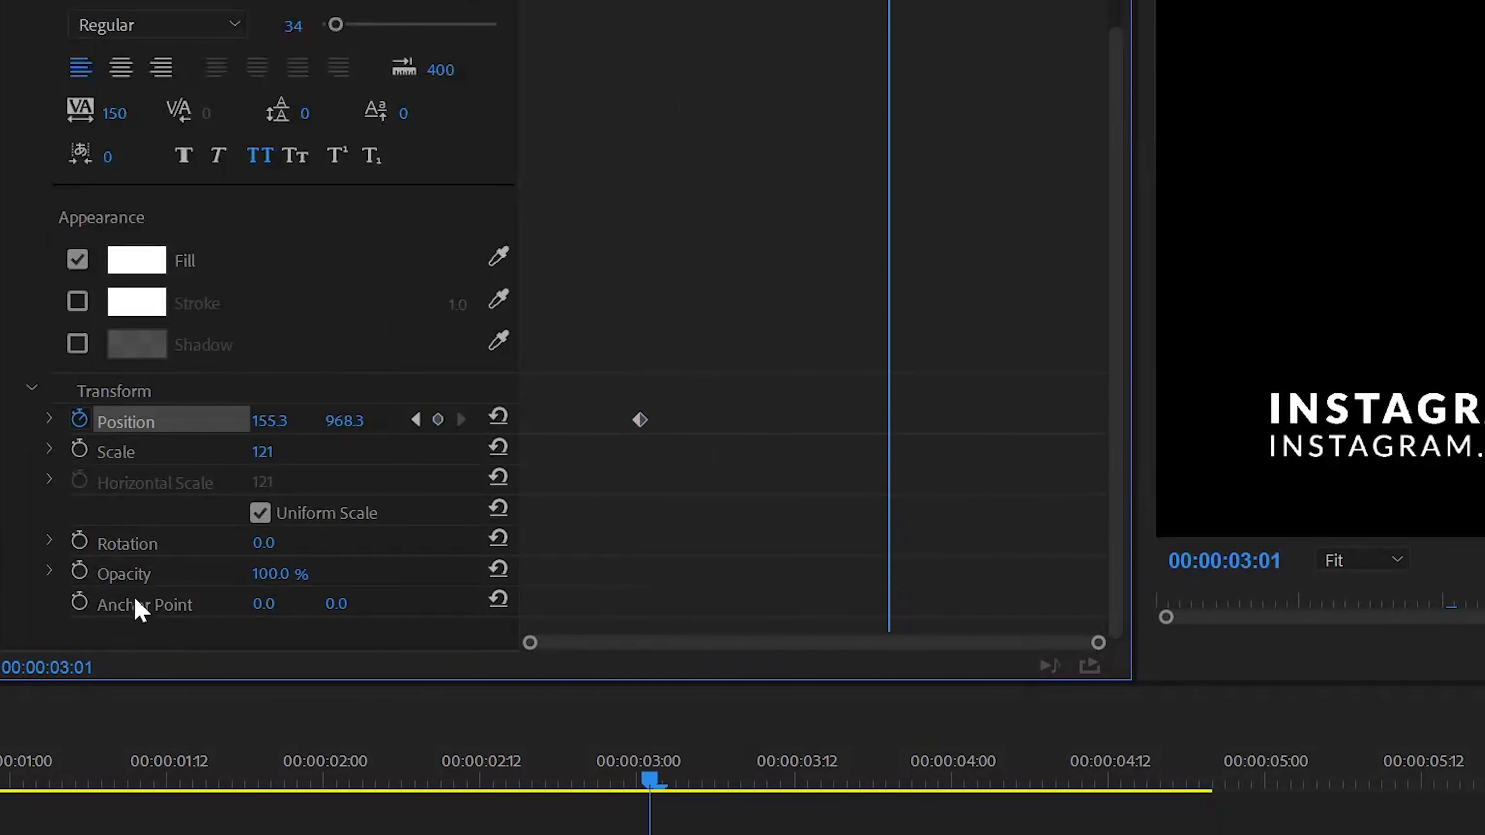
click(439, 419)
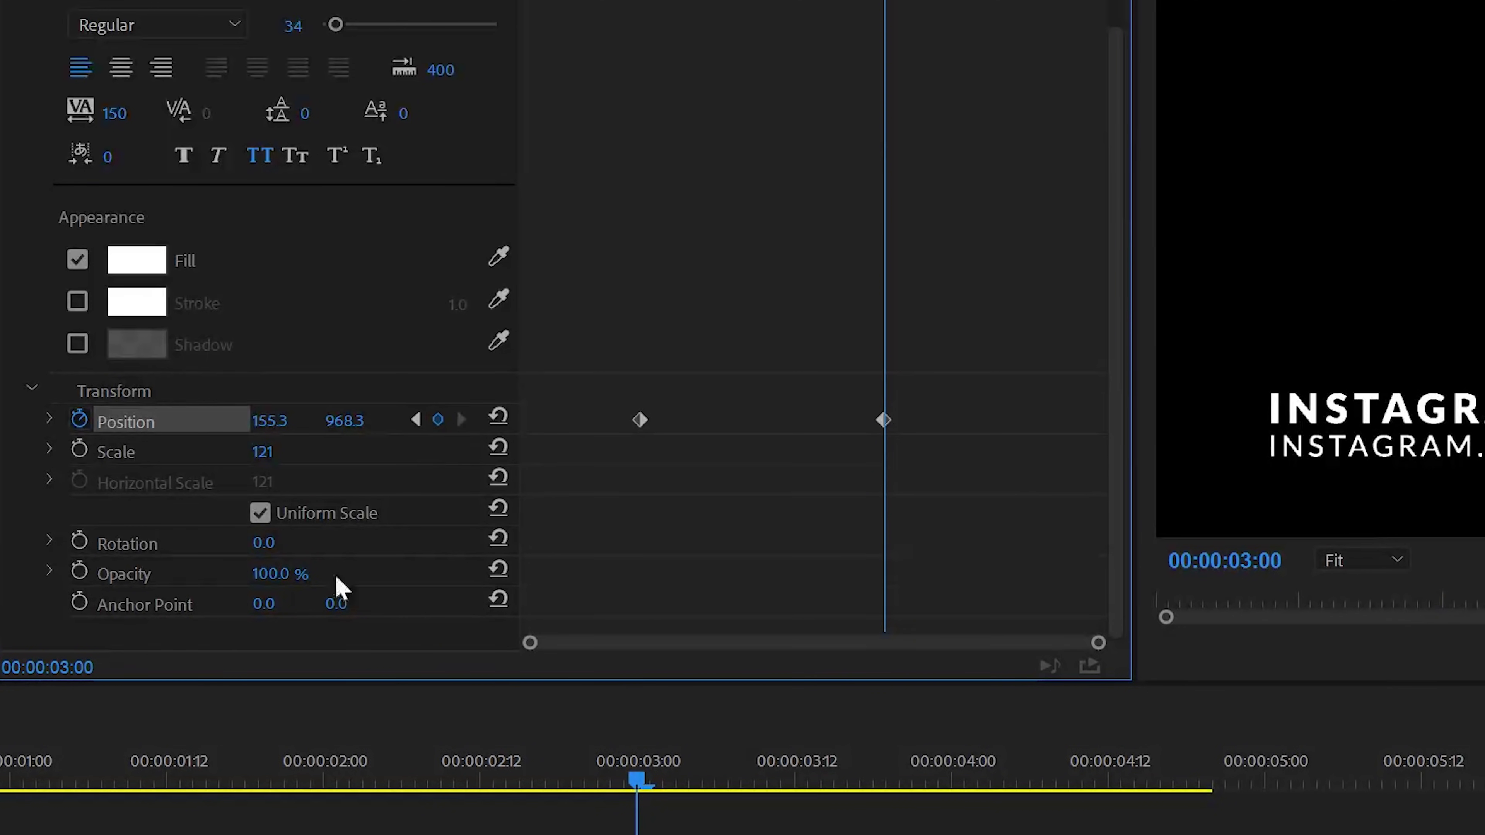
- Set the URL line's Position Y to 1151.3 at the start and -107.7 at 00:00:04:08
key(Home)
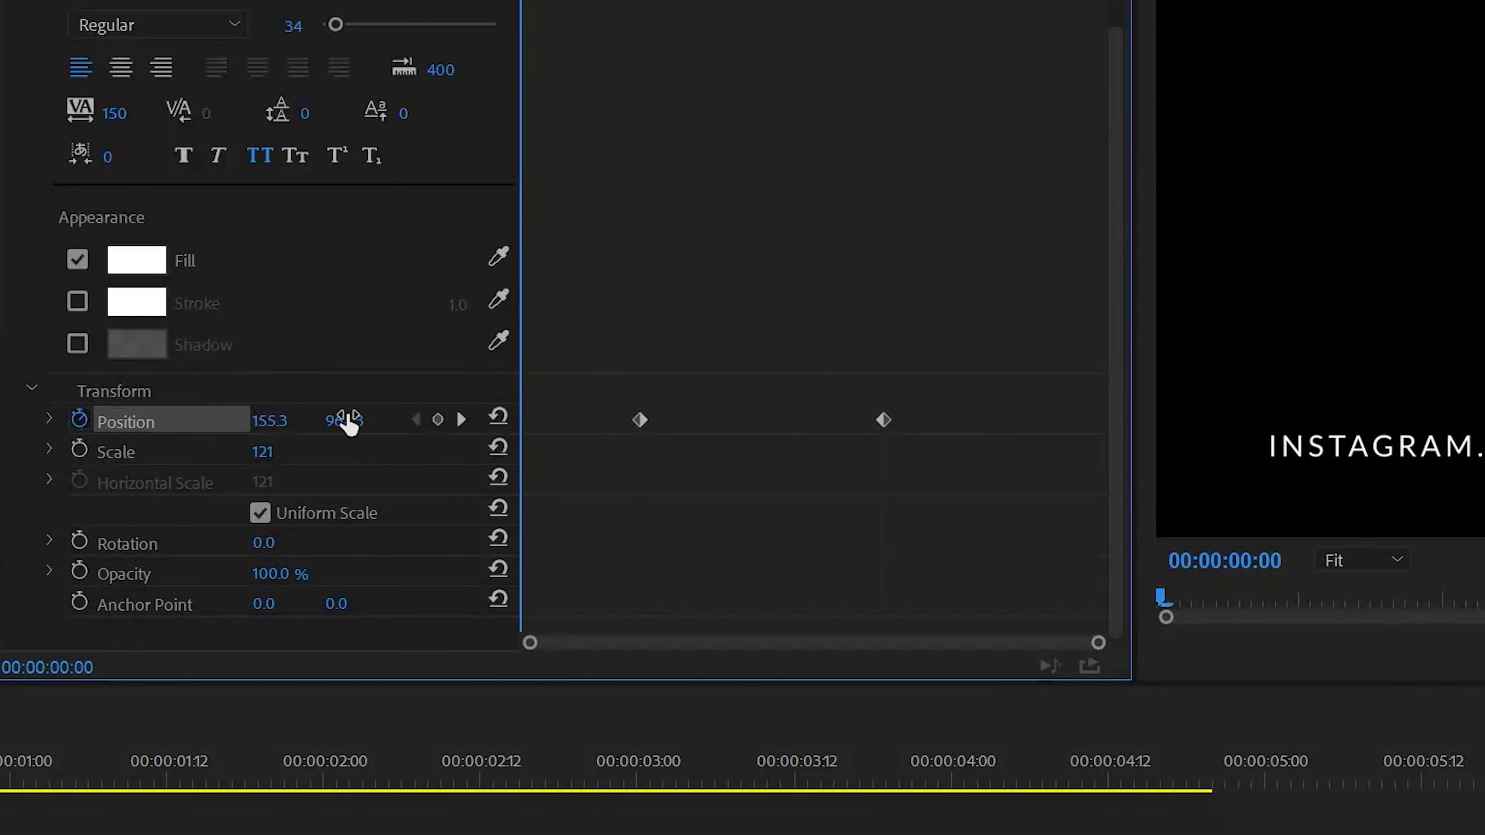
drag(349, 421, 403, 421)
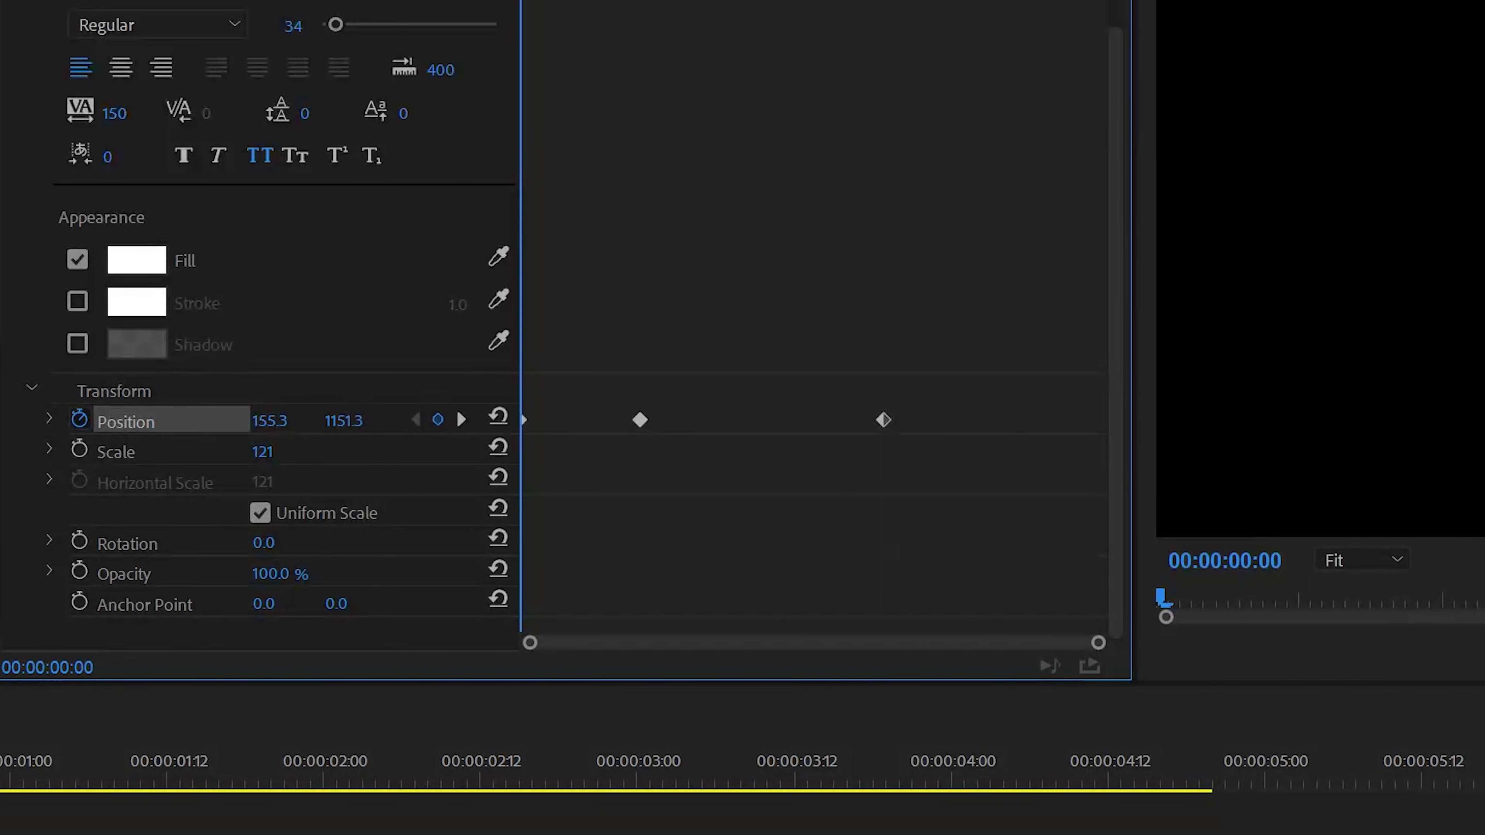
drag(391, 97, 750, 149)
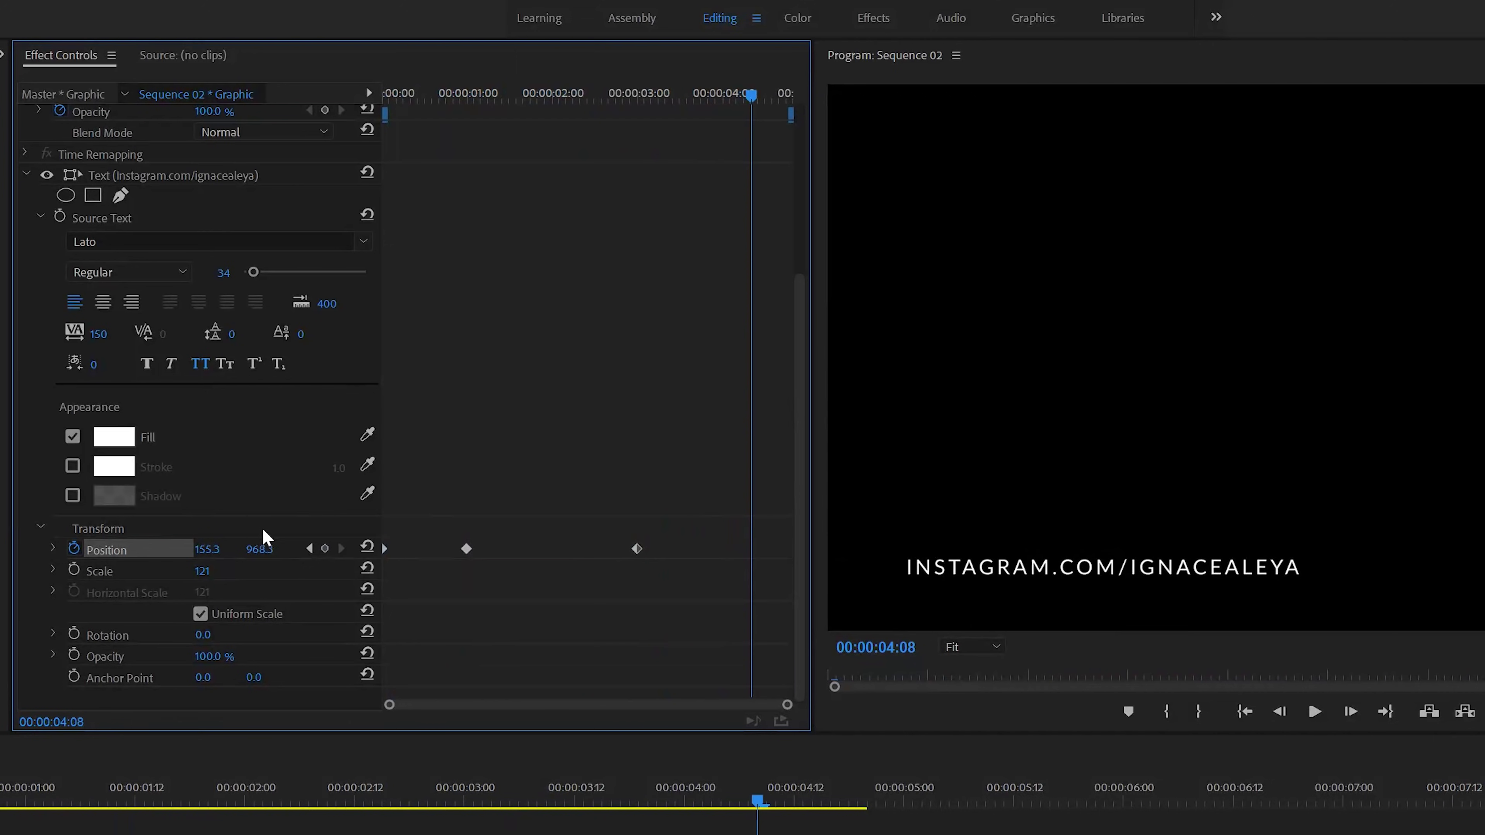
drag(264, 538, 106, 540)
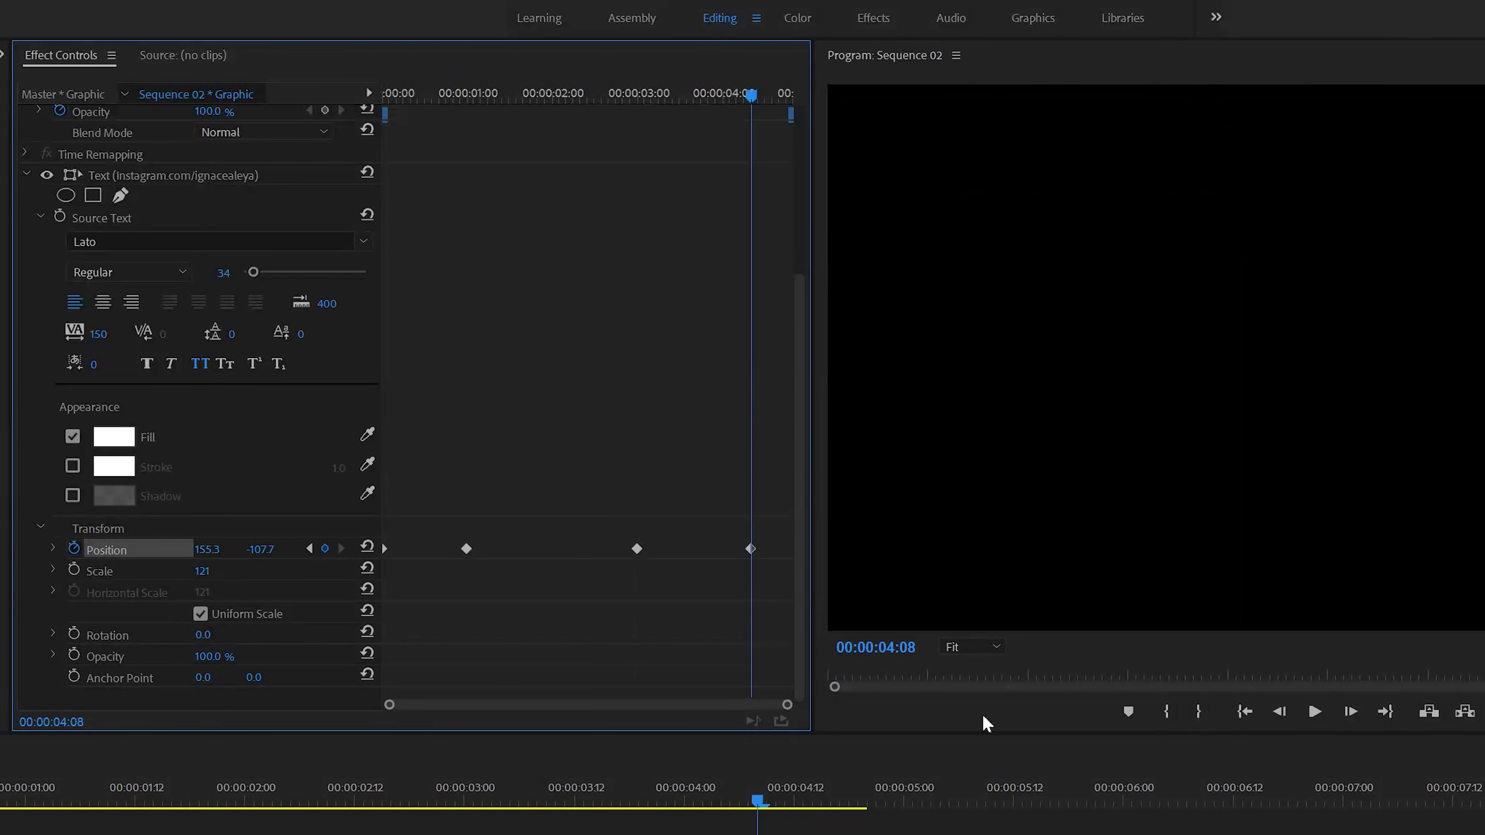
key(Home)
- Set the URL line's two middle Position keyframes to Continuous Bezier
drag(438, 496, 688, 632)
right_click(641, 548)
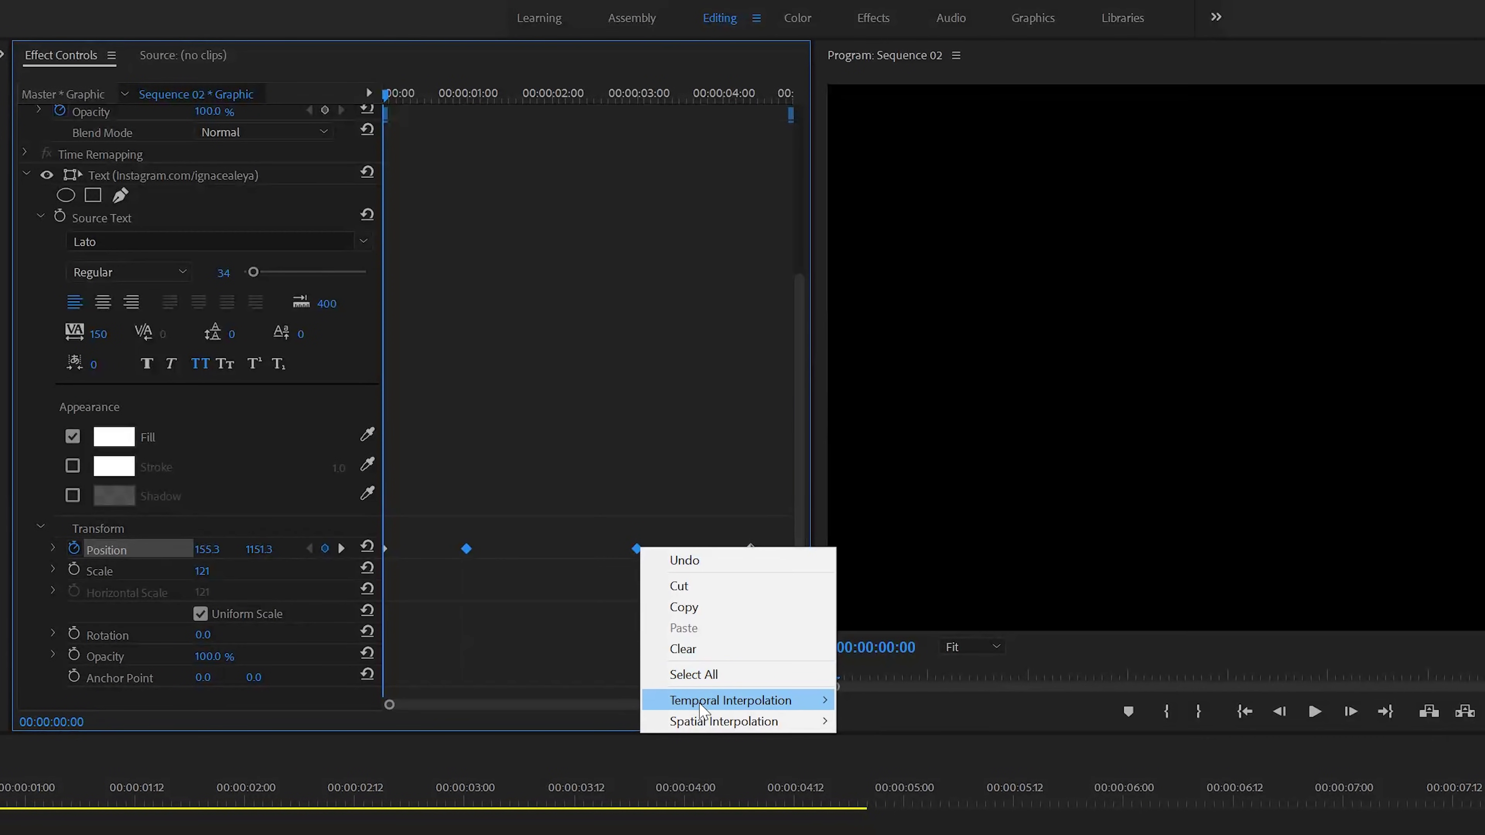
mouse_move(700, 704)
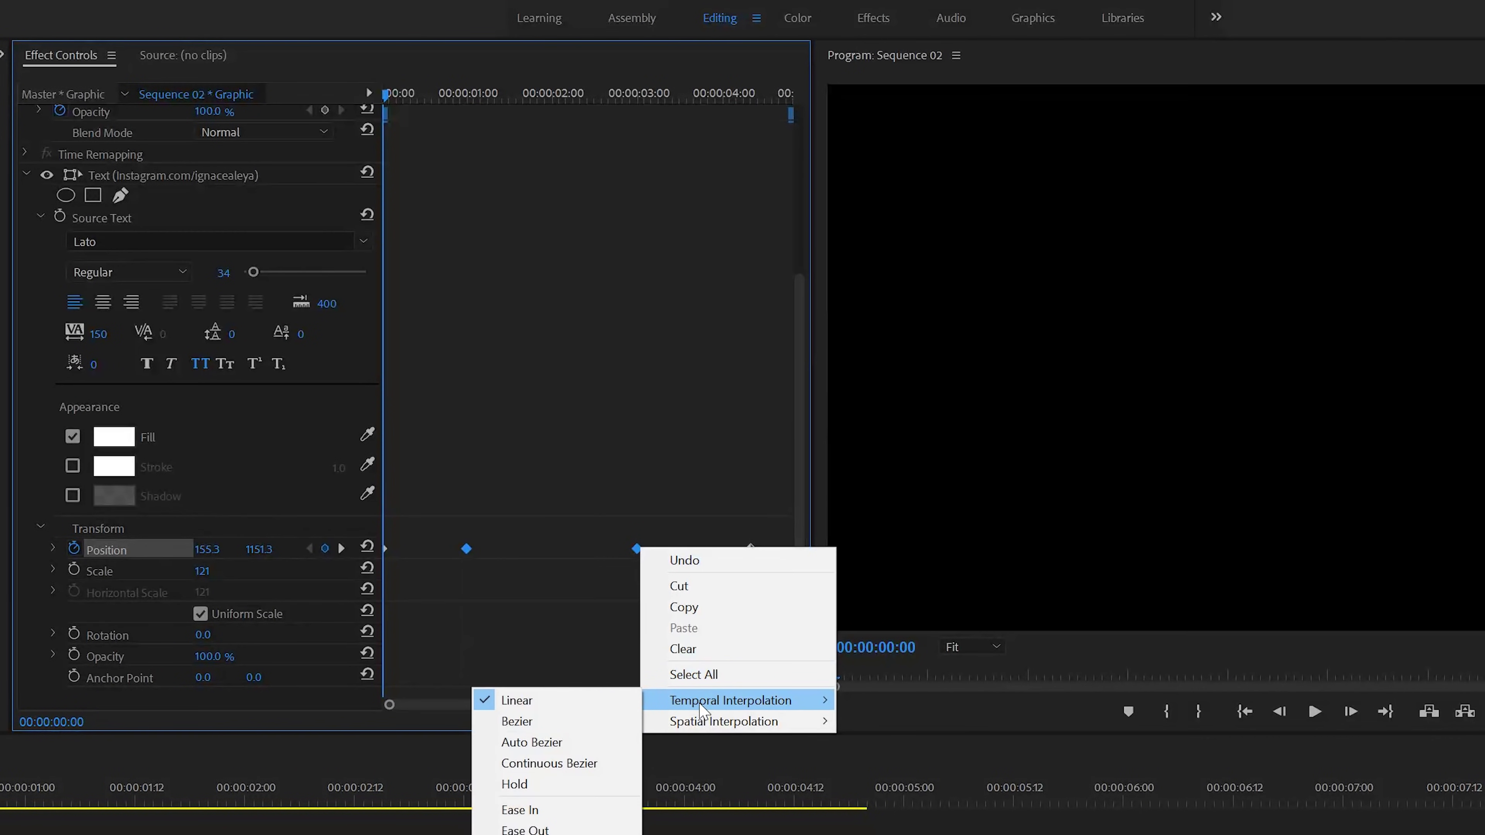
click(529, 768)
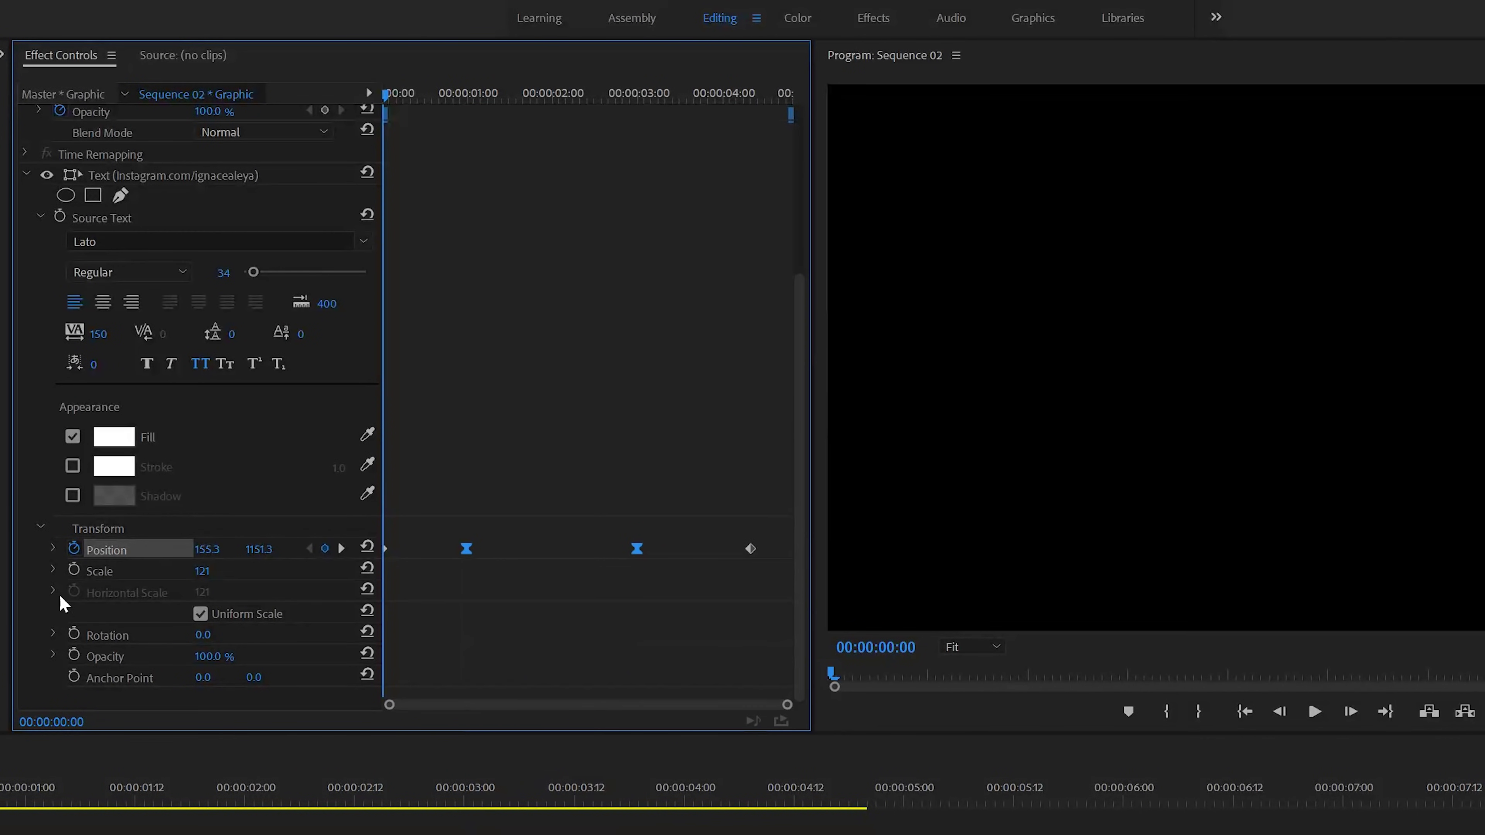
- Drag the velocity handles so the URL line eases into place and speeds out, then preview
click(54, 550)
click(467, 606)
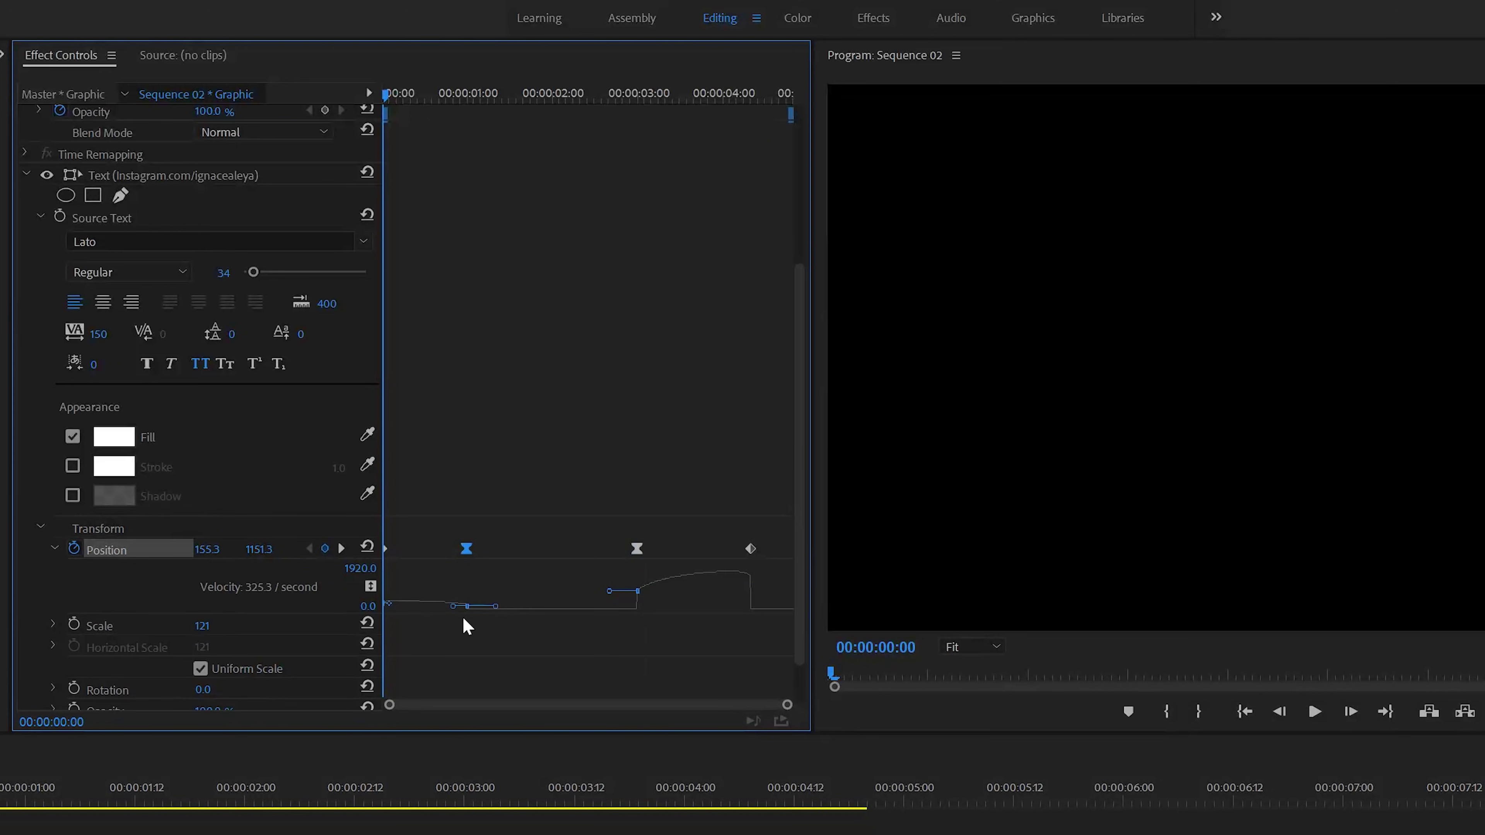
drag(449, 606, 422, 624)
drag(592, 573, 689, 654)
drag(657, 592, 786, 707)
click(371, 754)
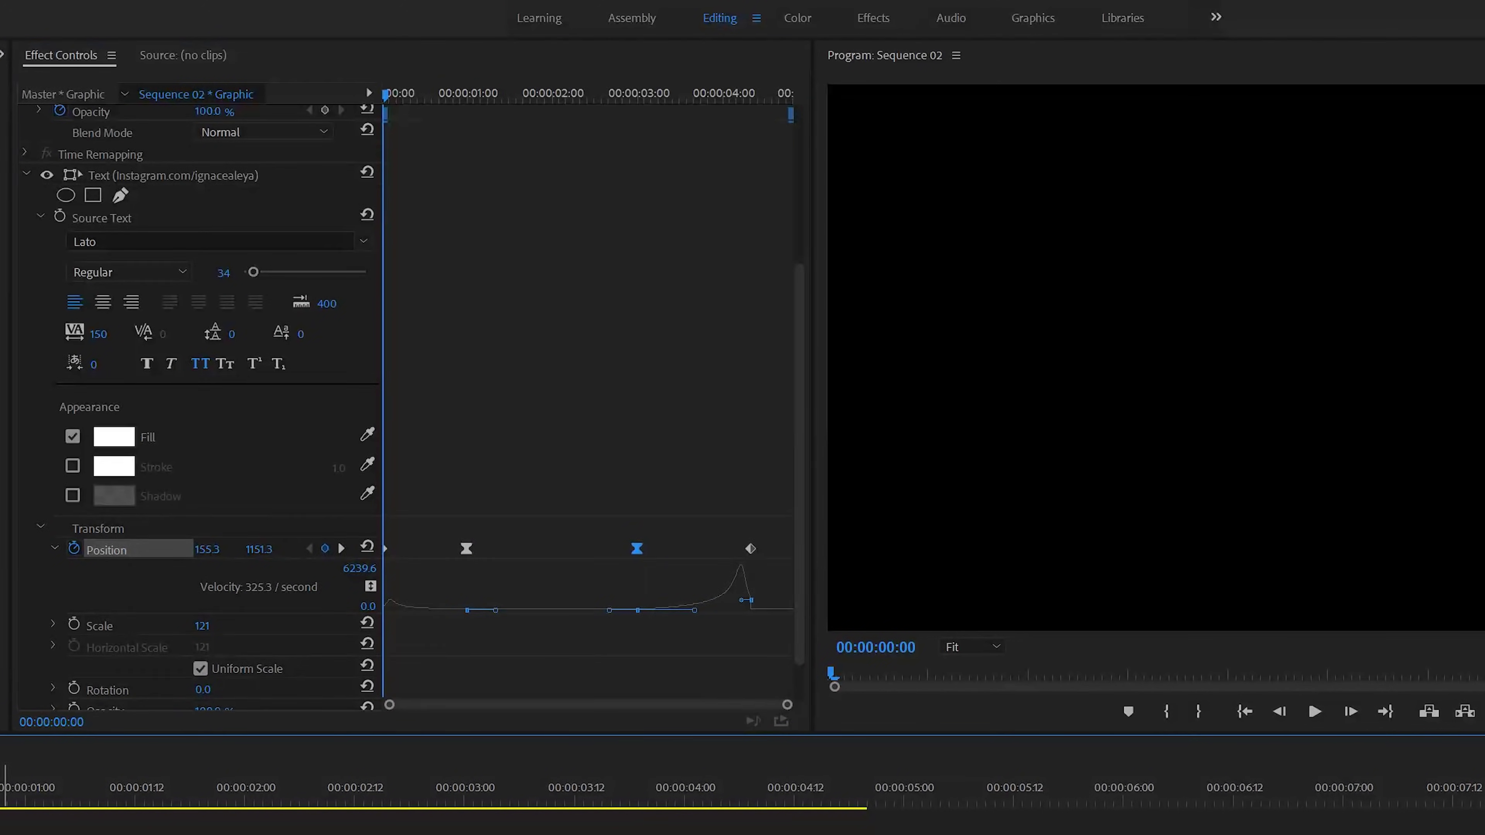
key(space)
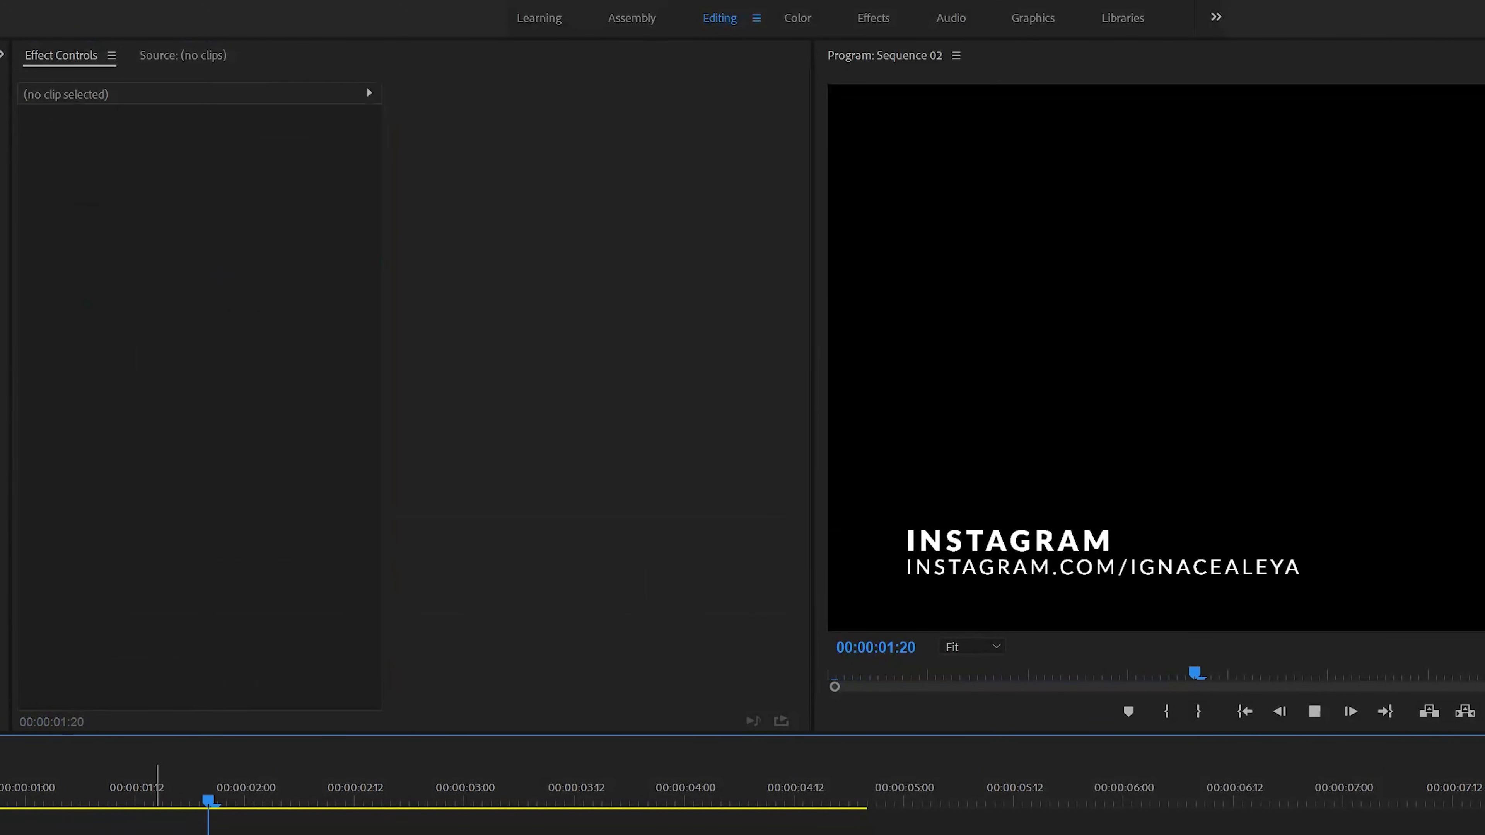
key(space)
drag(88, 795, 3, 795)
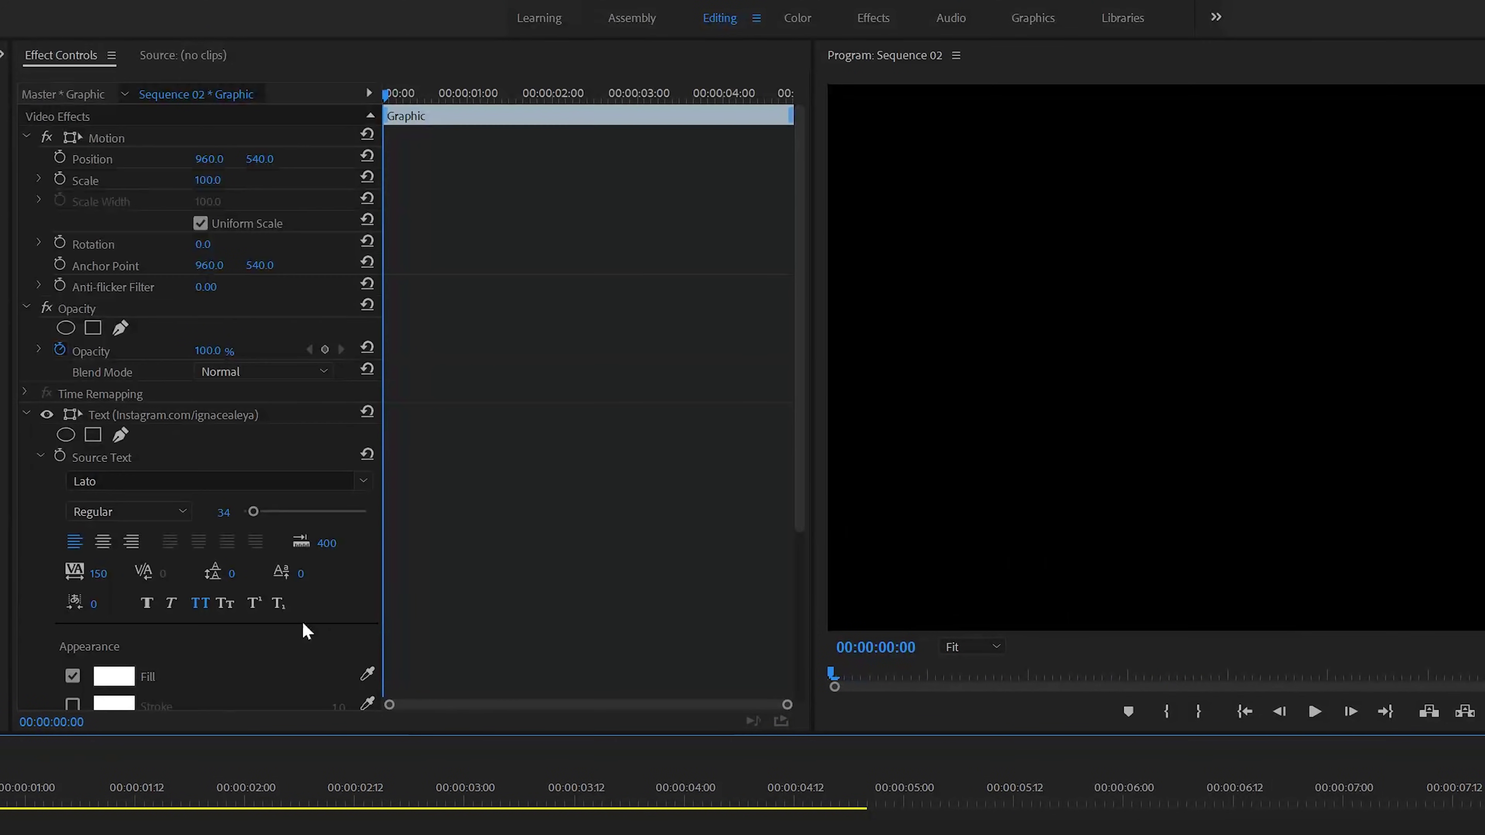
scroll(316, 643, down, 5)
- Lengthen the ease on the first Position keyframe's velocity curve, then select the URL title clip
click(116, 553)
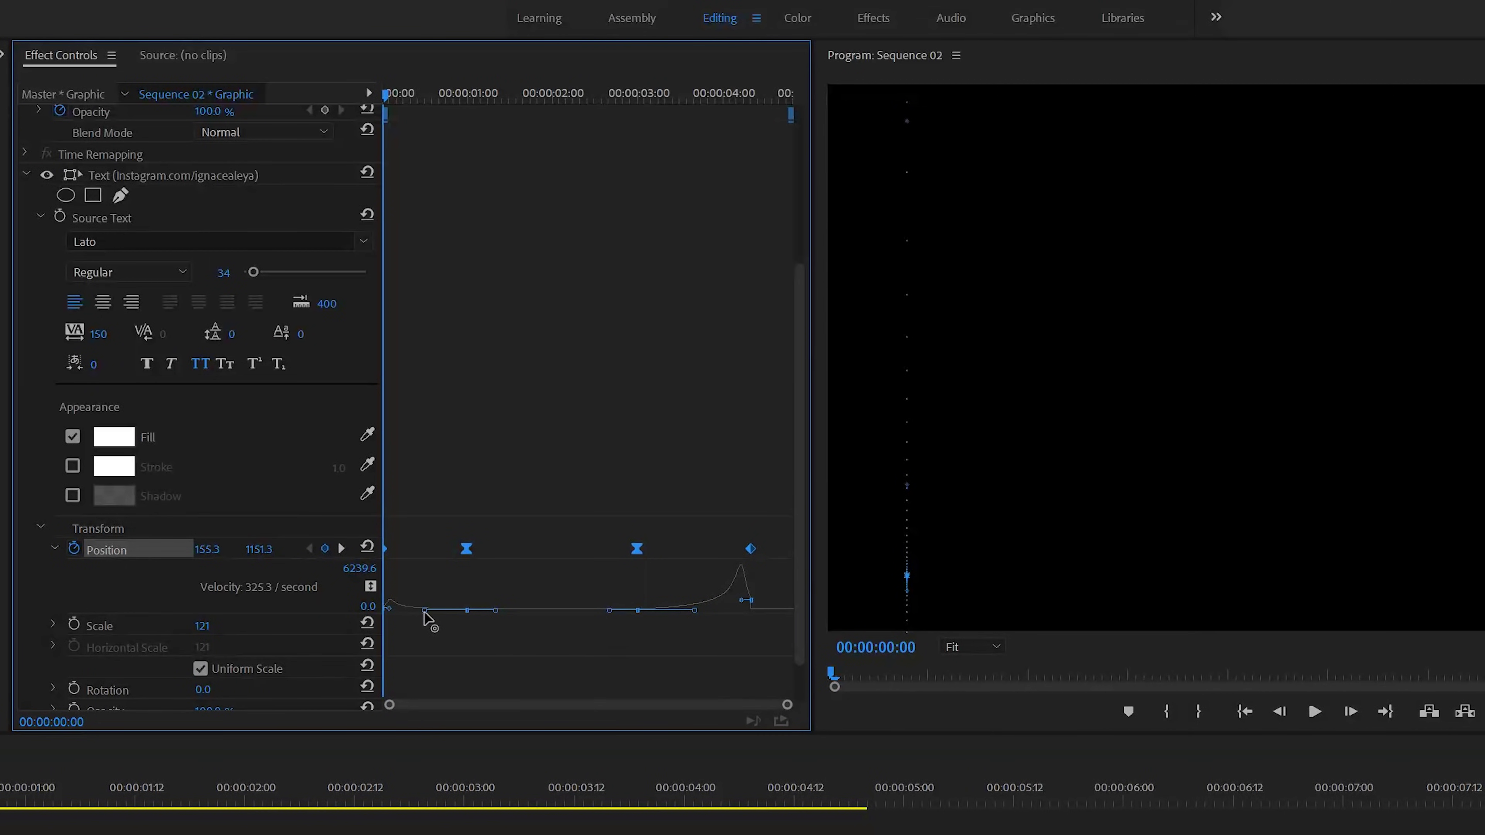
drag(424, 612, 443, 615)
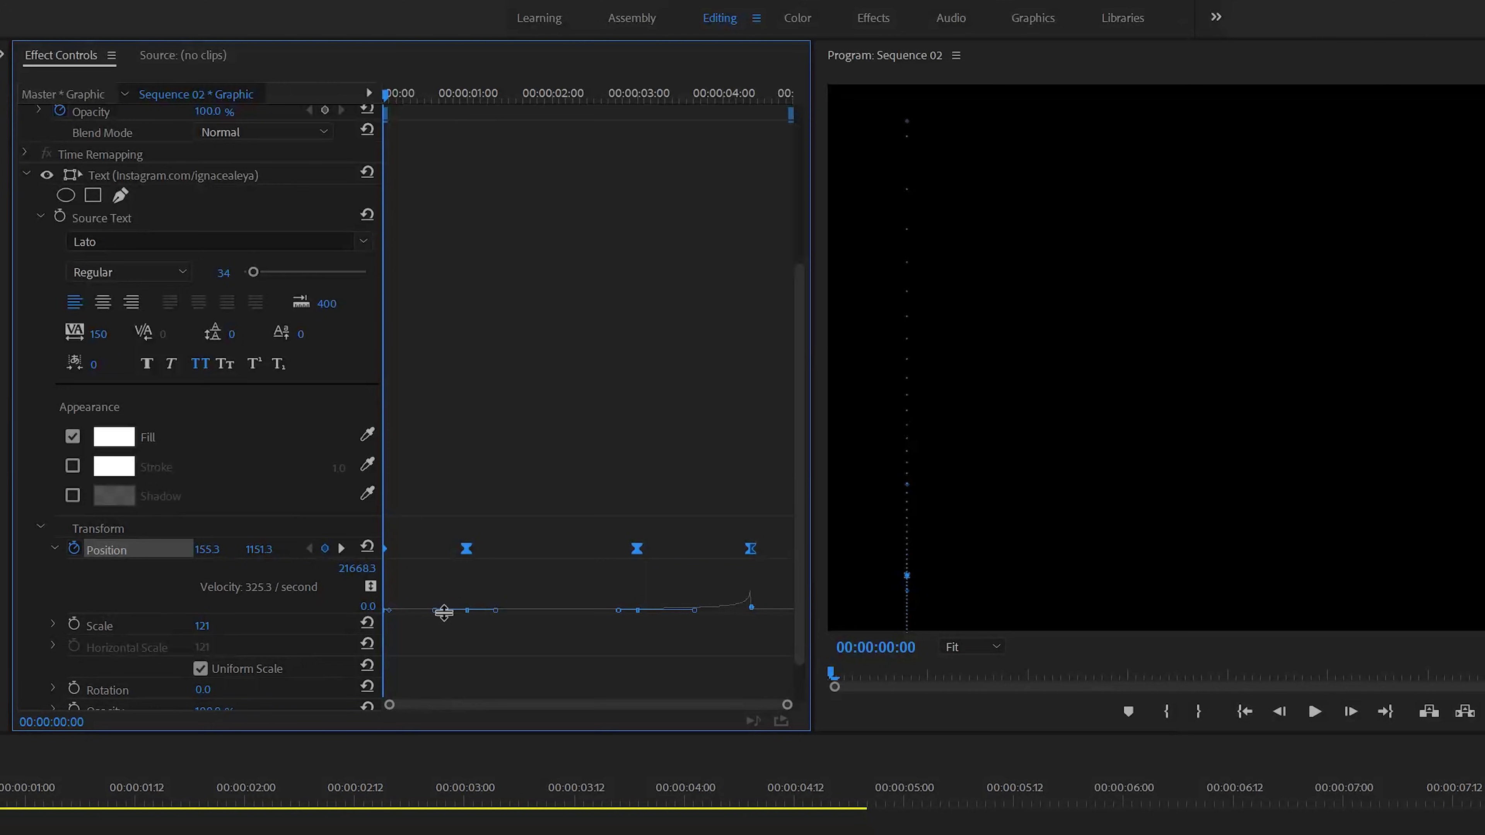
click(444, 612)
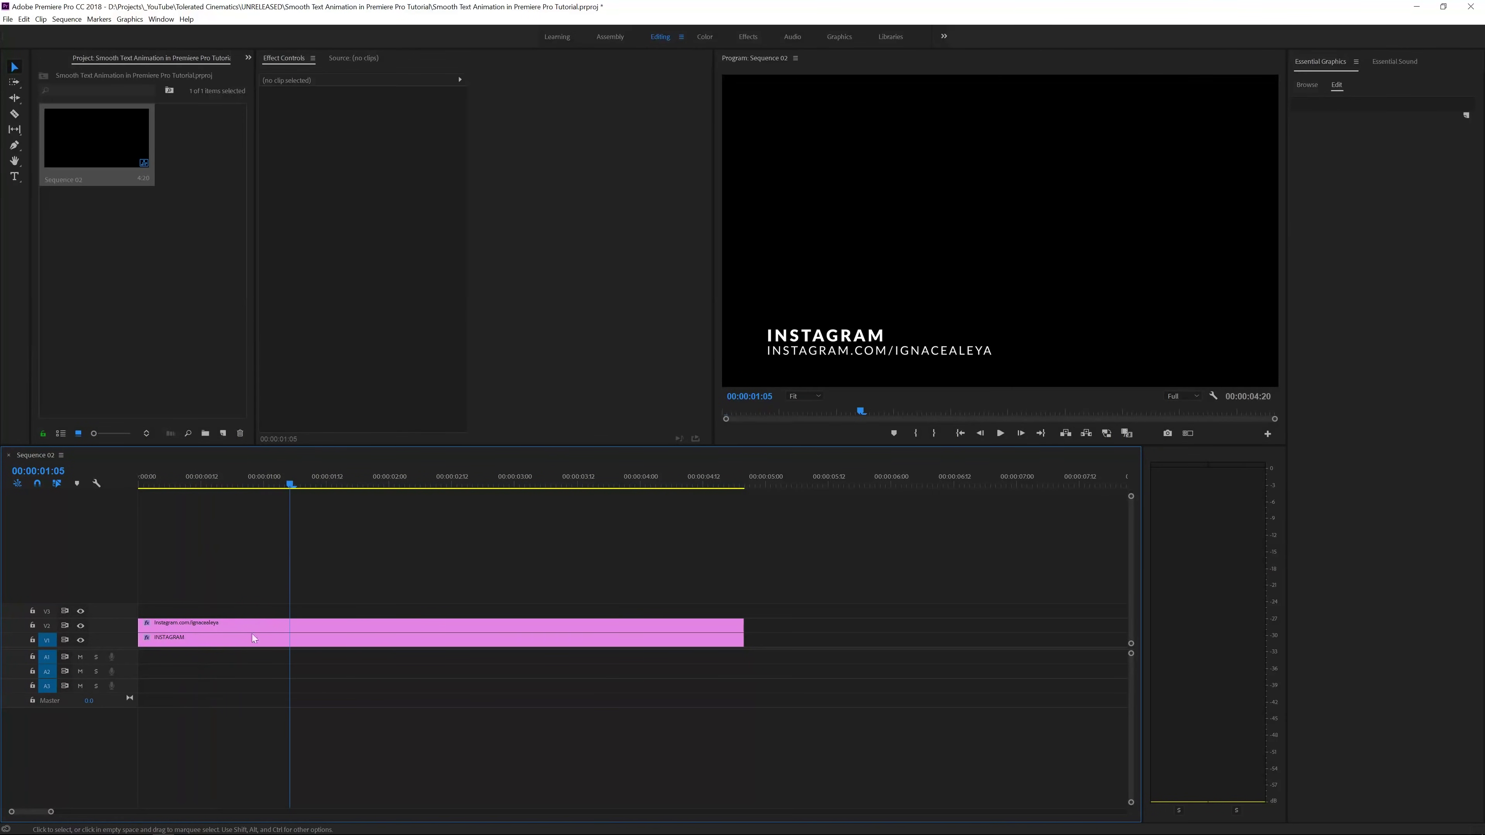
click(249, 631)
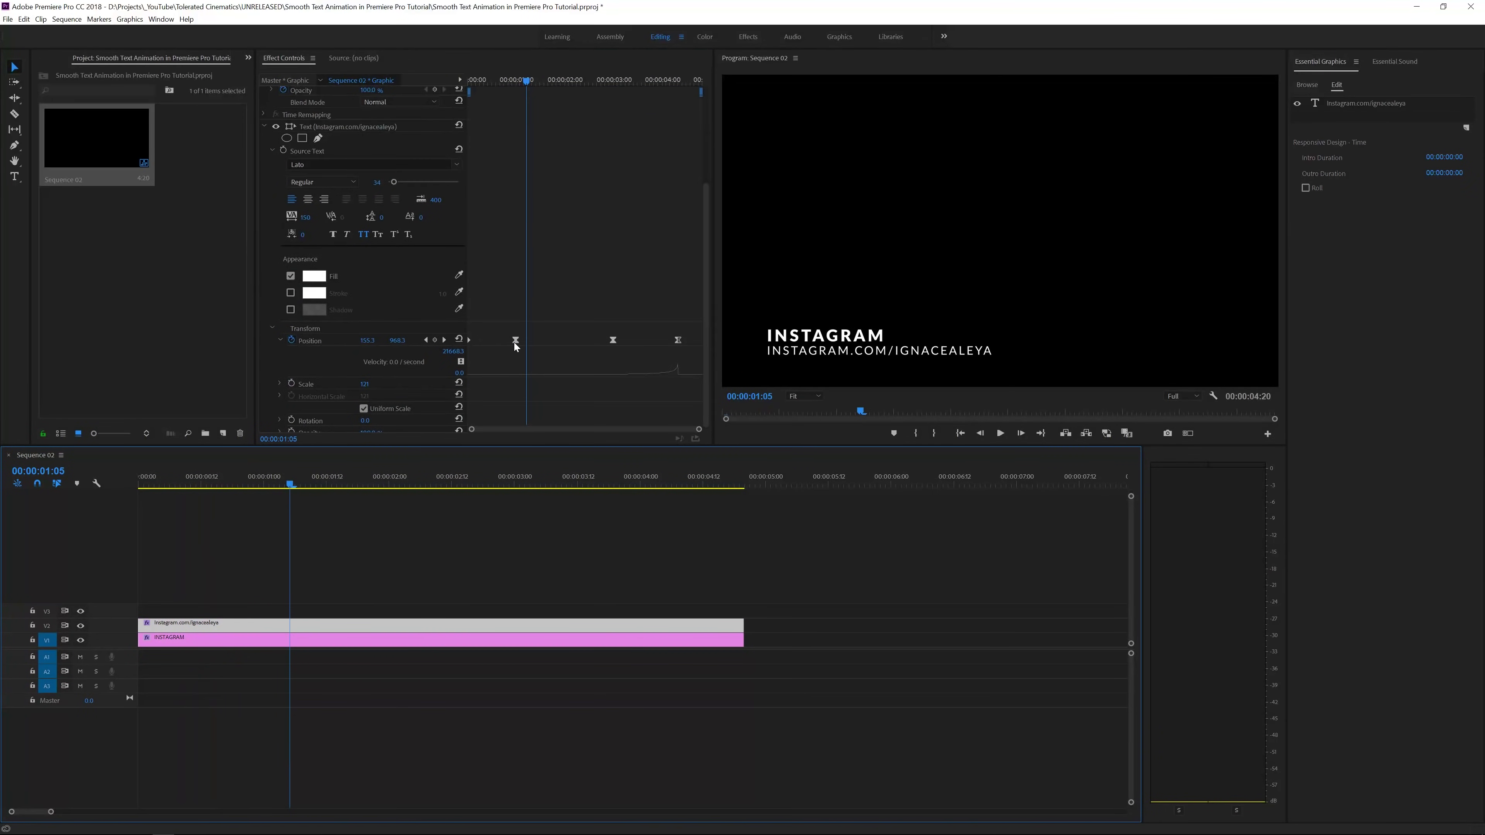
- Play back the sequence to review the URL line's slide-in and exit
click(515, 342)
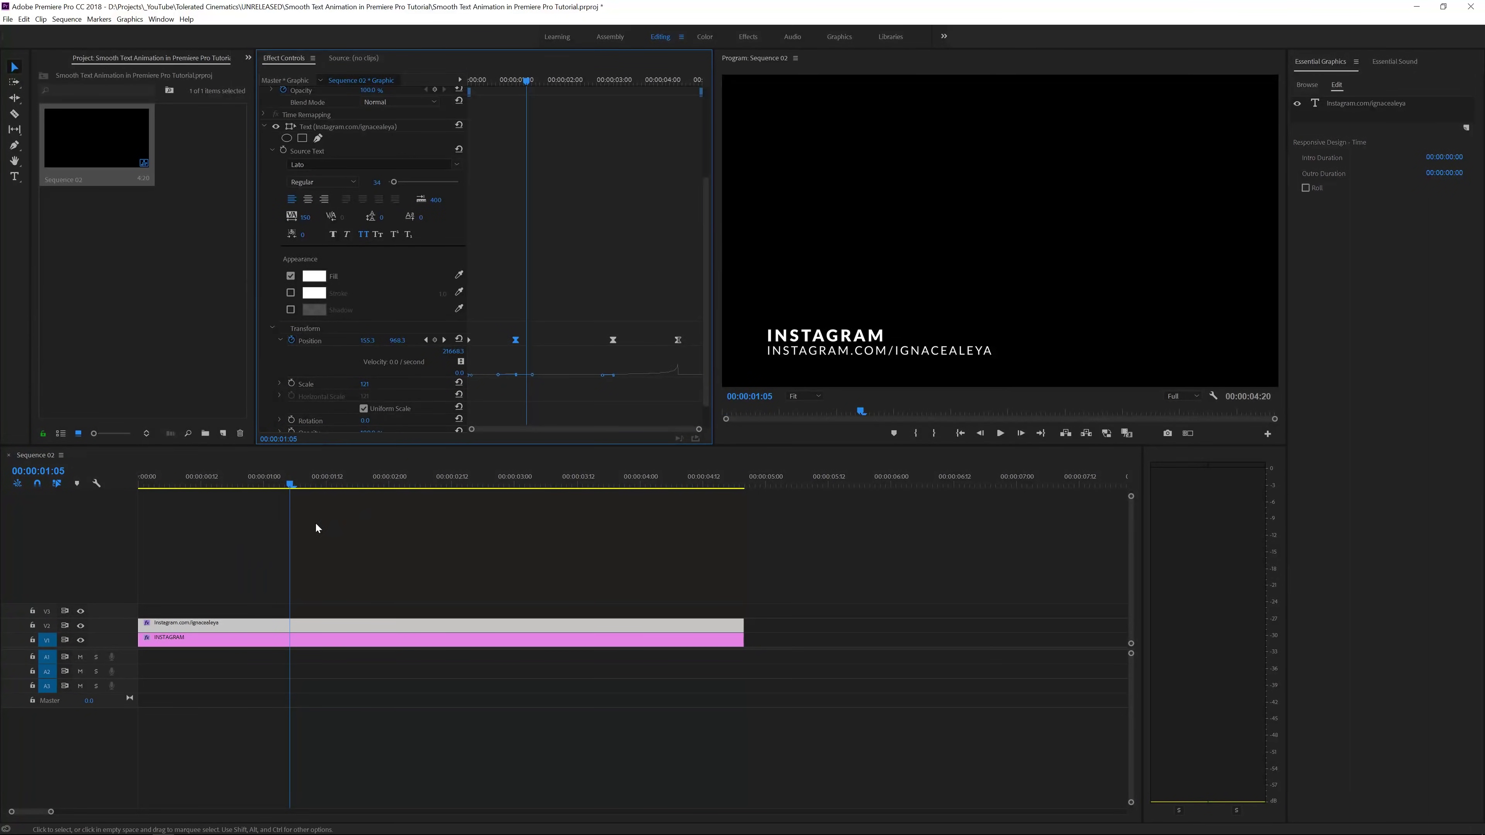
click(140, 483)
key(space)
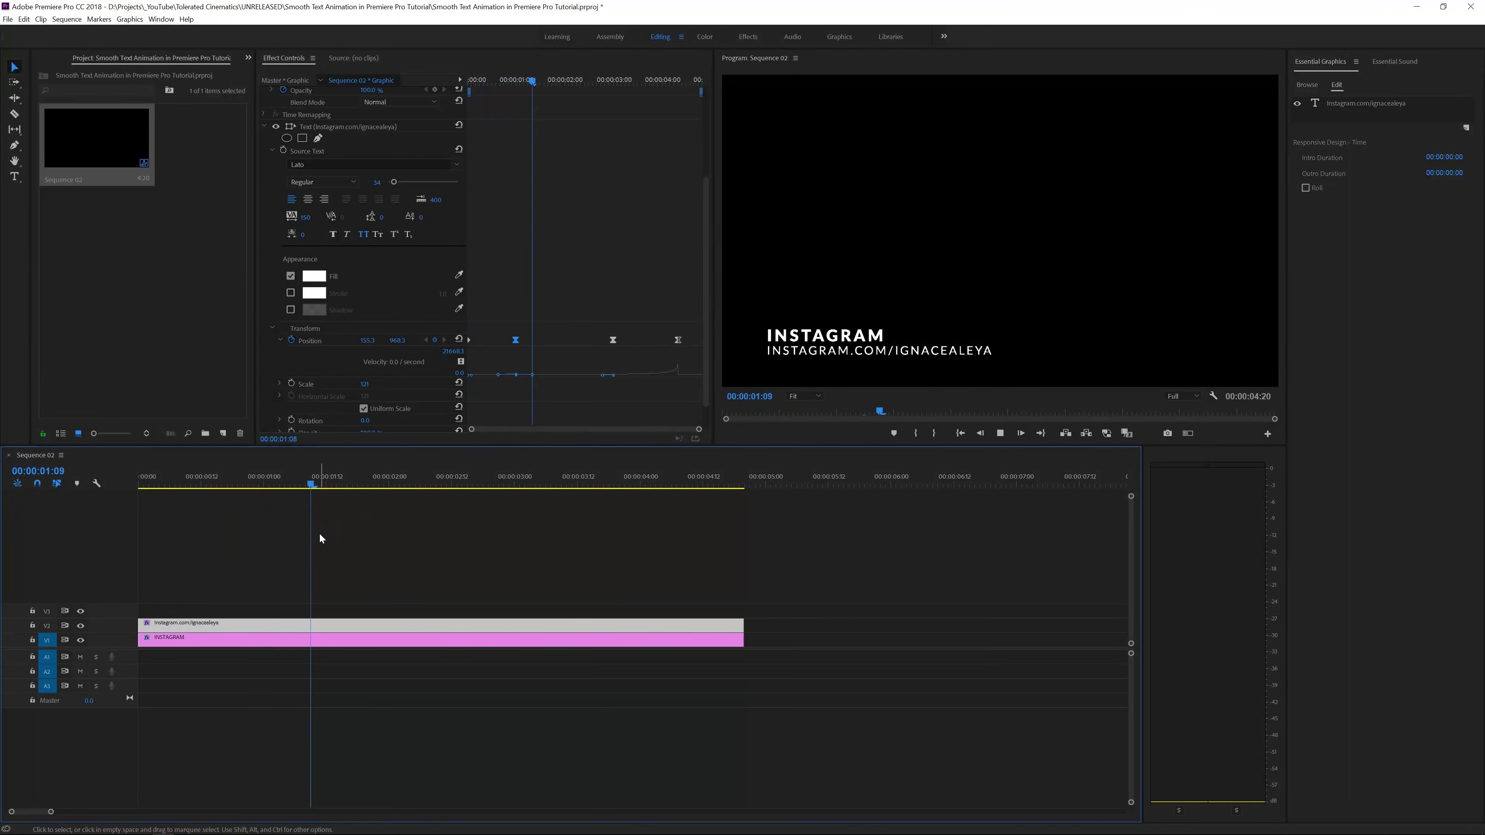
mouse_move(257, 482)
mouse_down()
mouse_move(187, 483)
mouse_move(261, 503)
mouse_up()
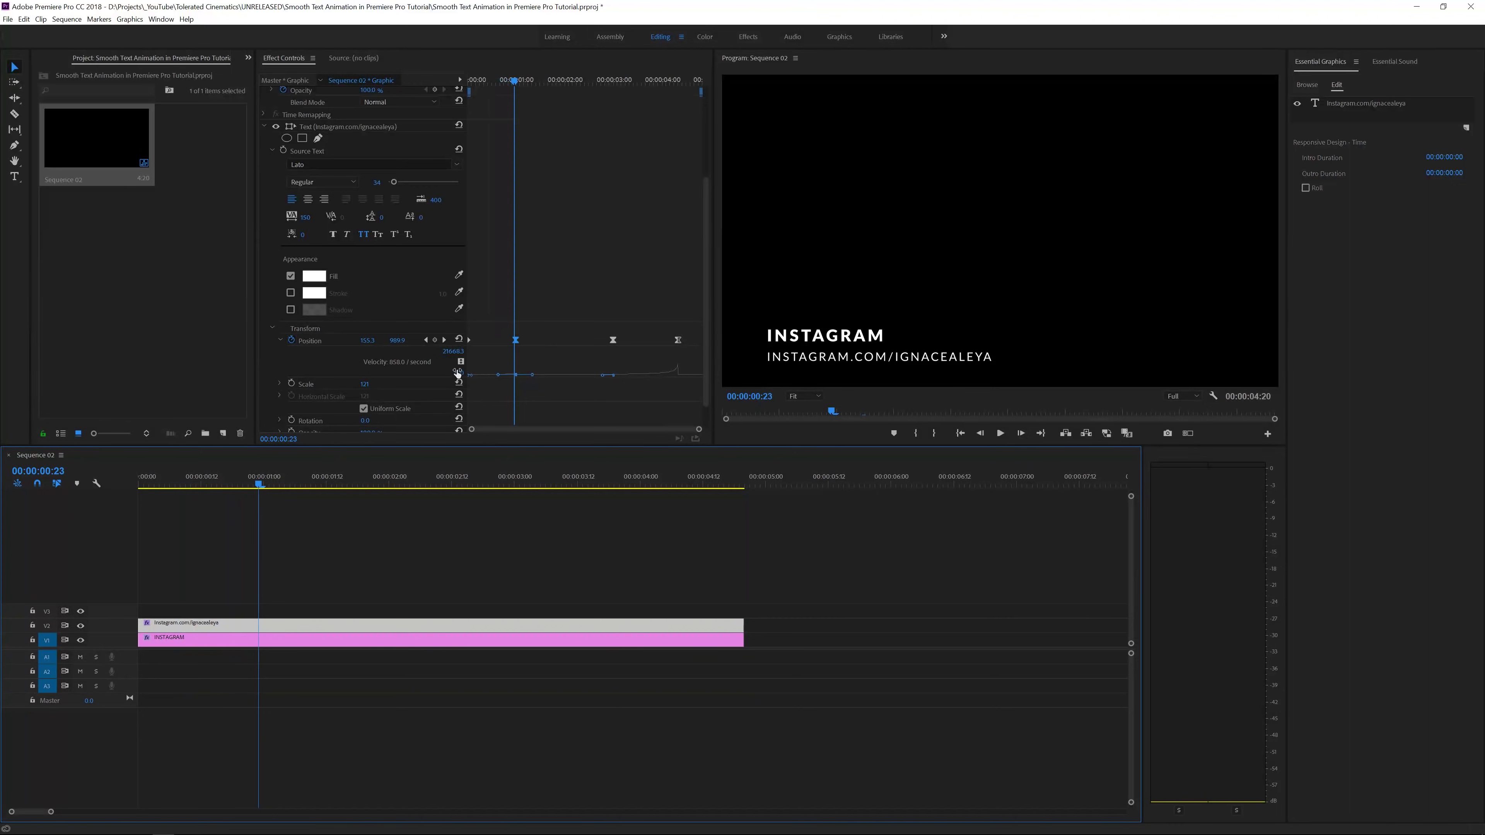
click(496, 377)
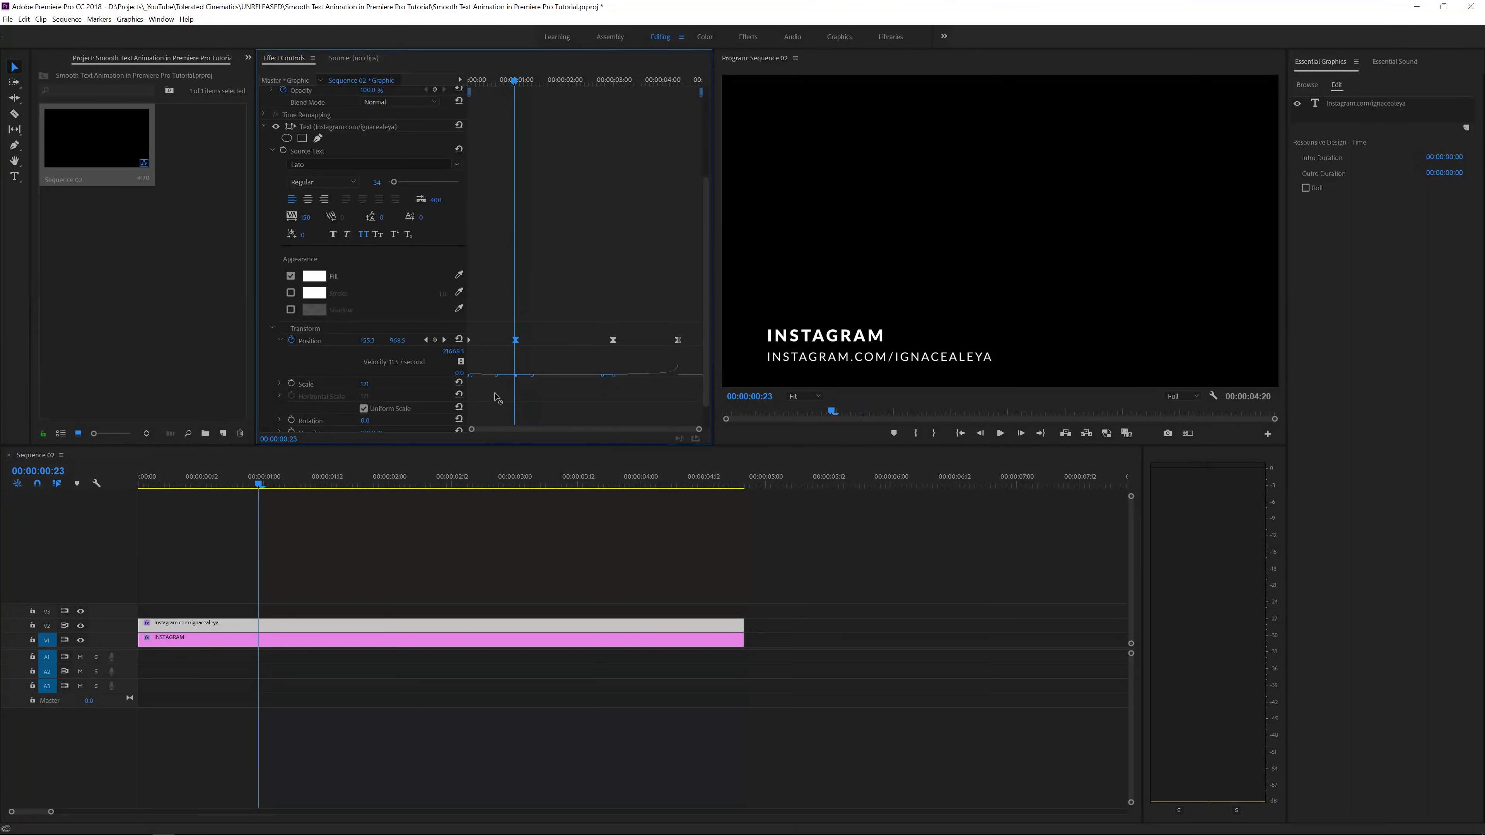
click(185, 518)
key(Home)
key(space)
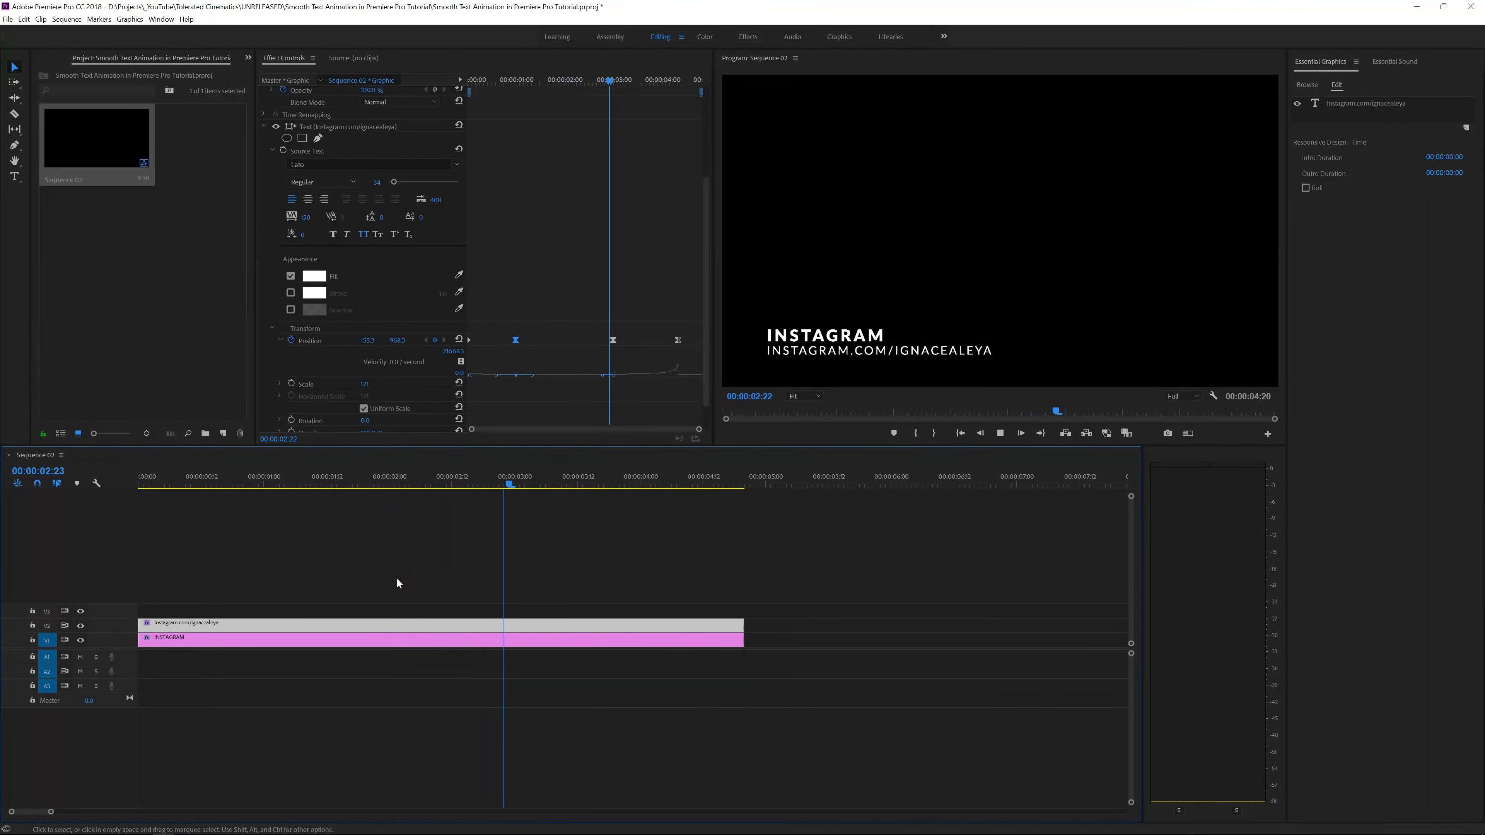
key(space)
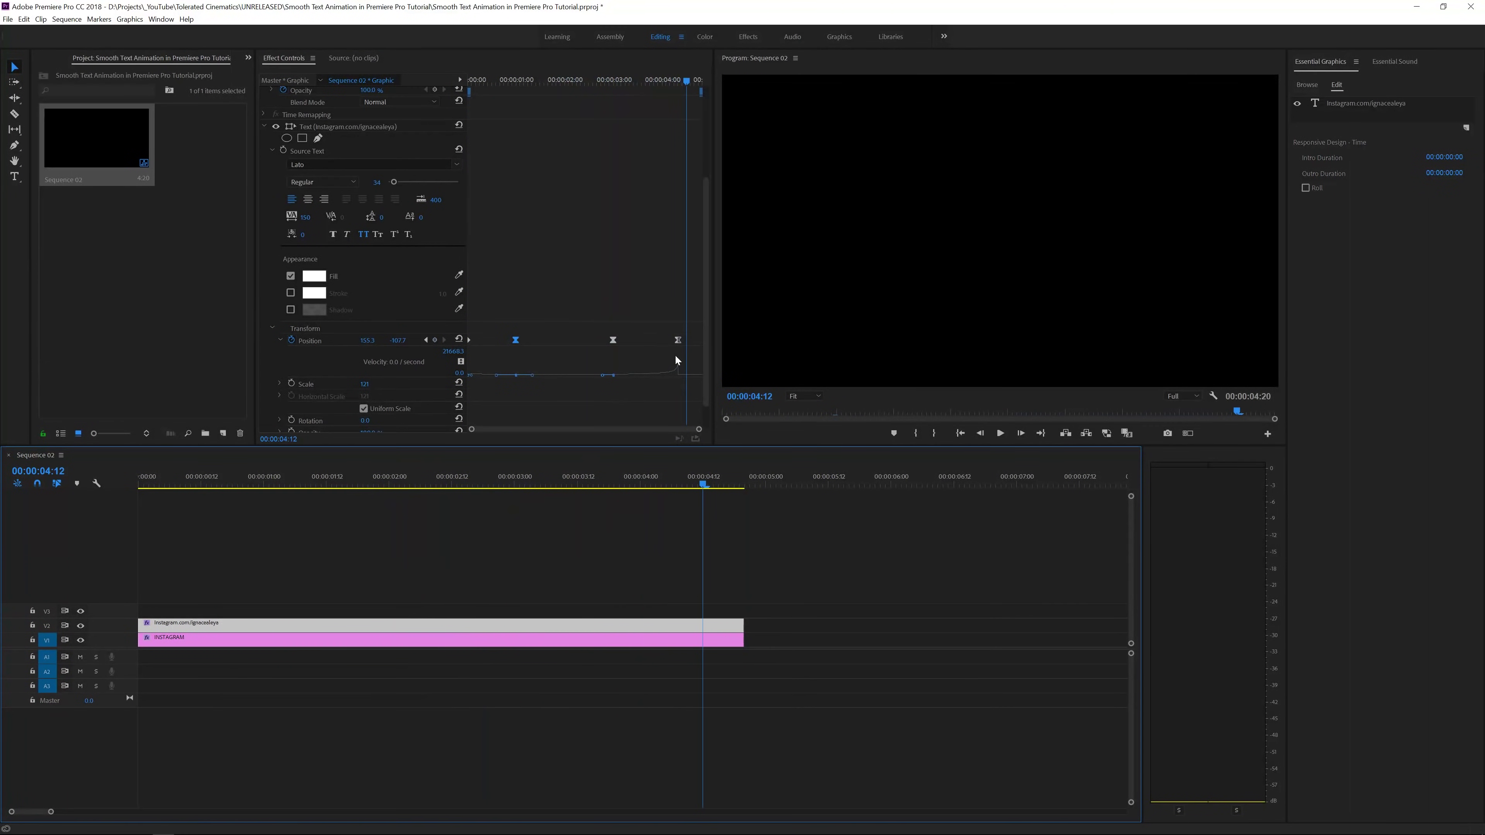
- Move the URL line's last Position keyframe to 00:00:03:18 and preview the earlier exit
drag(639, 80, 649, 80)
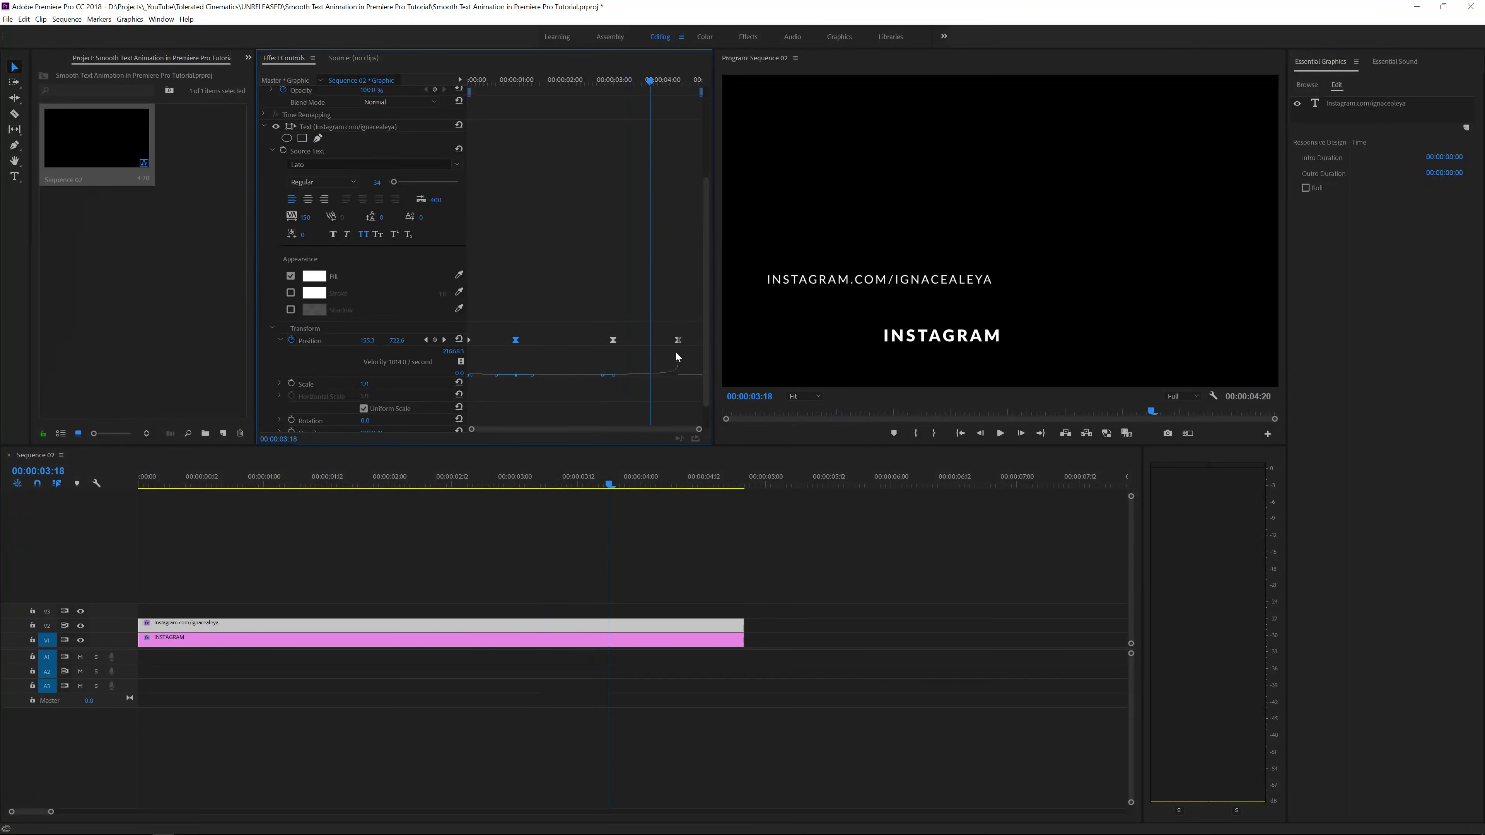
drag(677, 348, 652, 346)
click(593, 71)
key(space)
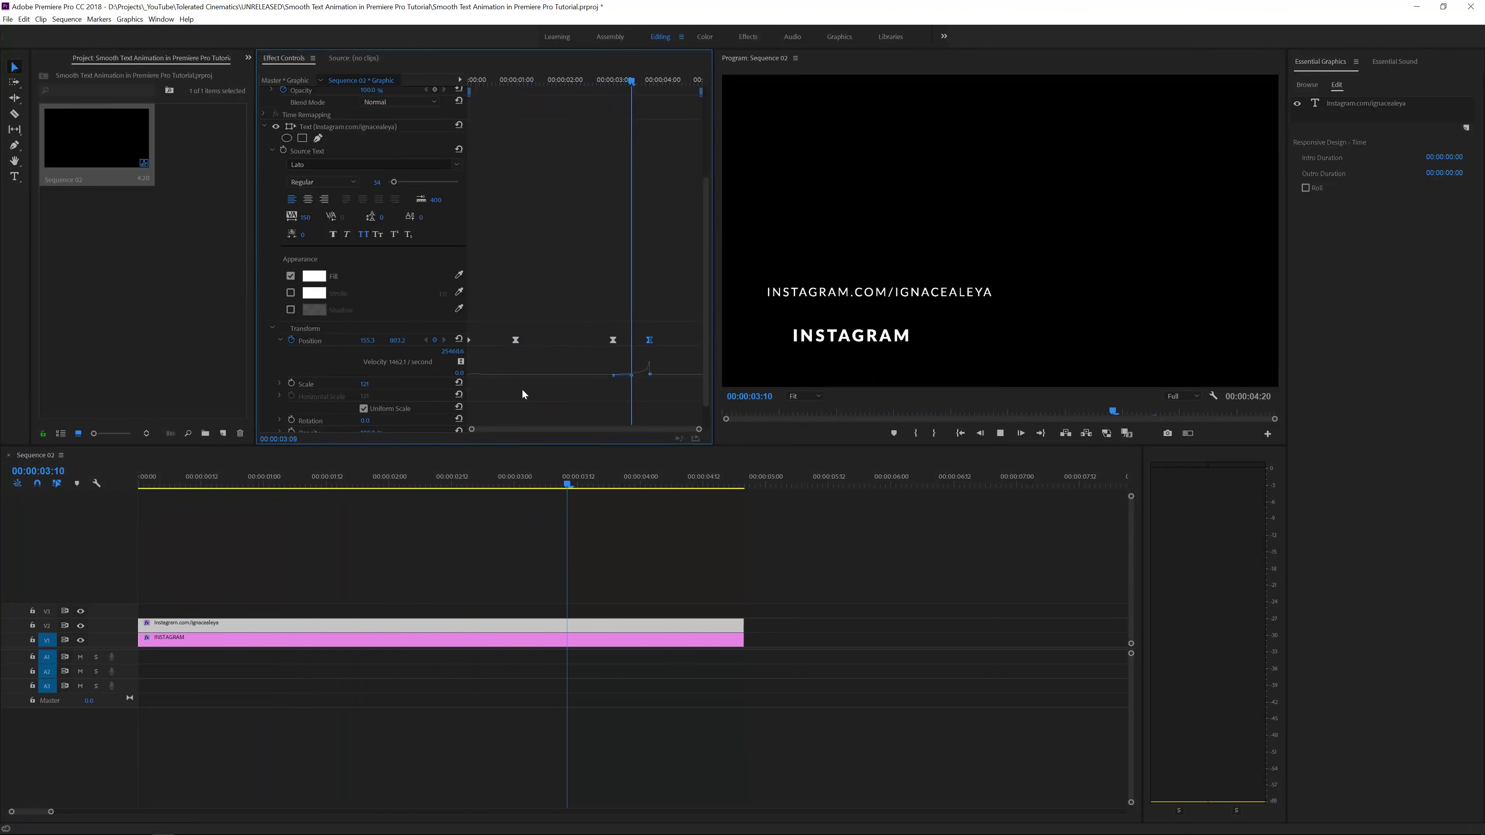
key(space)
drag(634, 80, 659, 188)
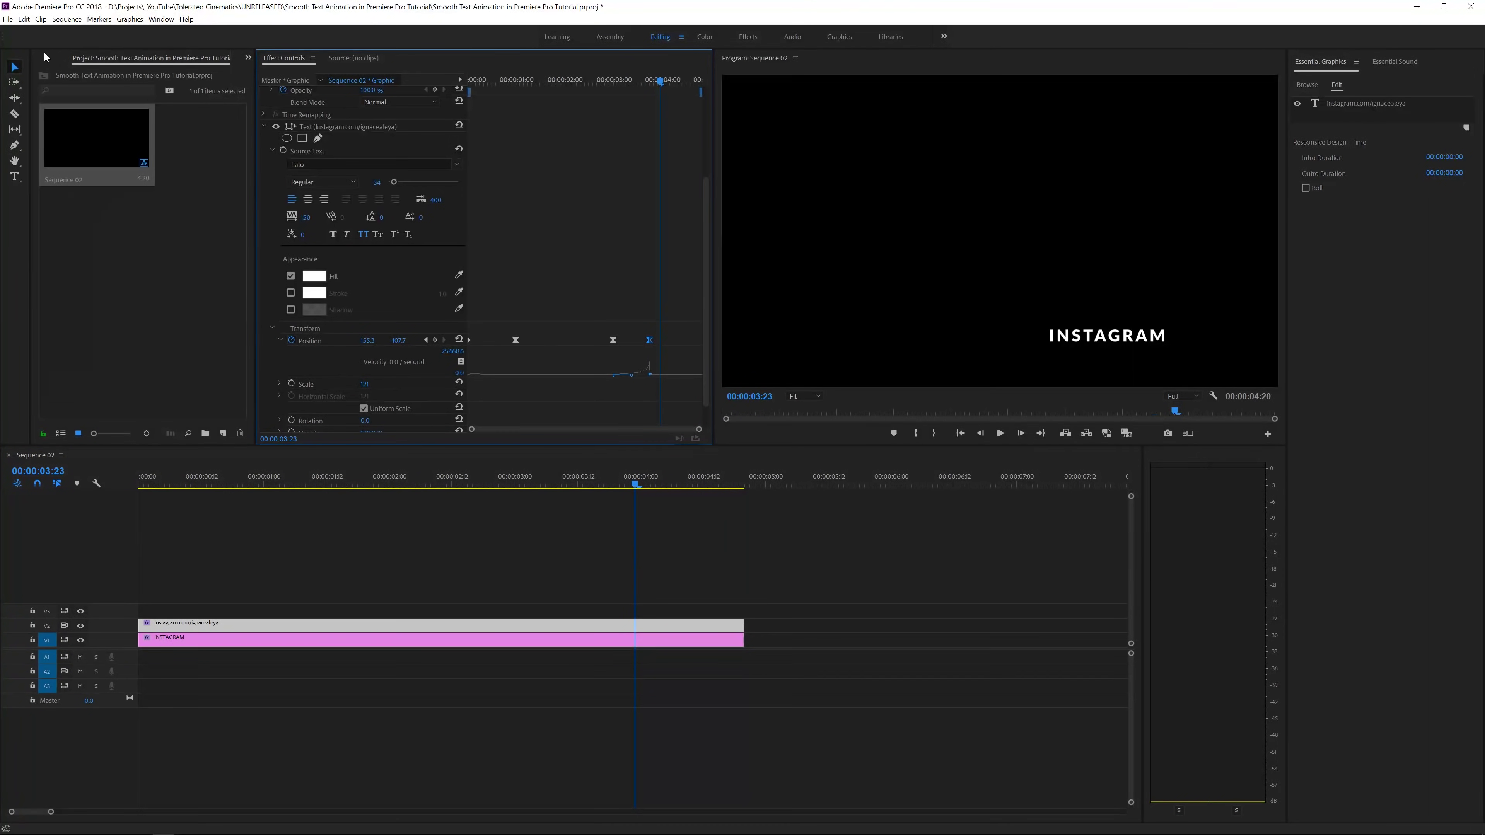
- Bring up the Effects panel and clear its search field
click(248, 58)
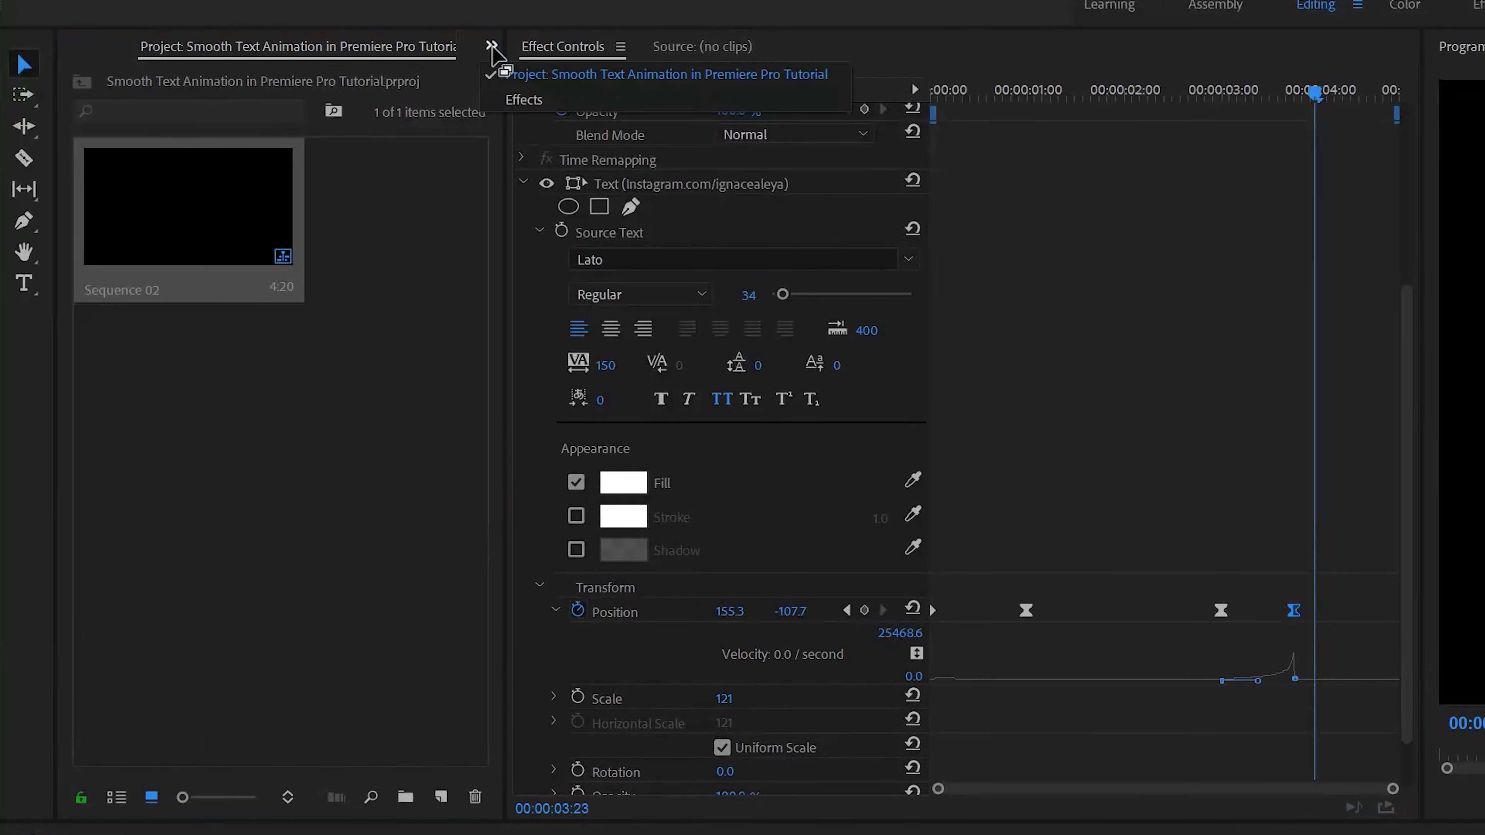
click(524, 99)
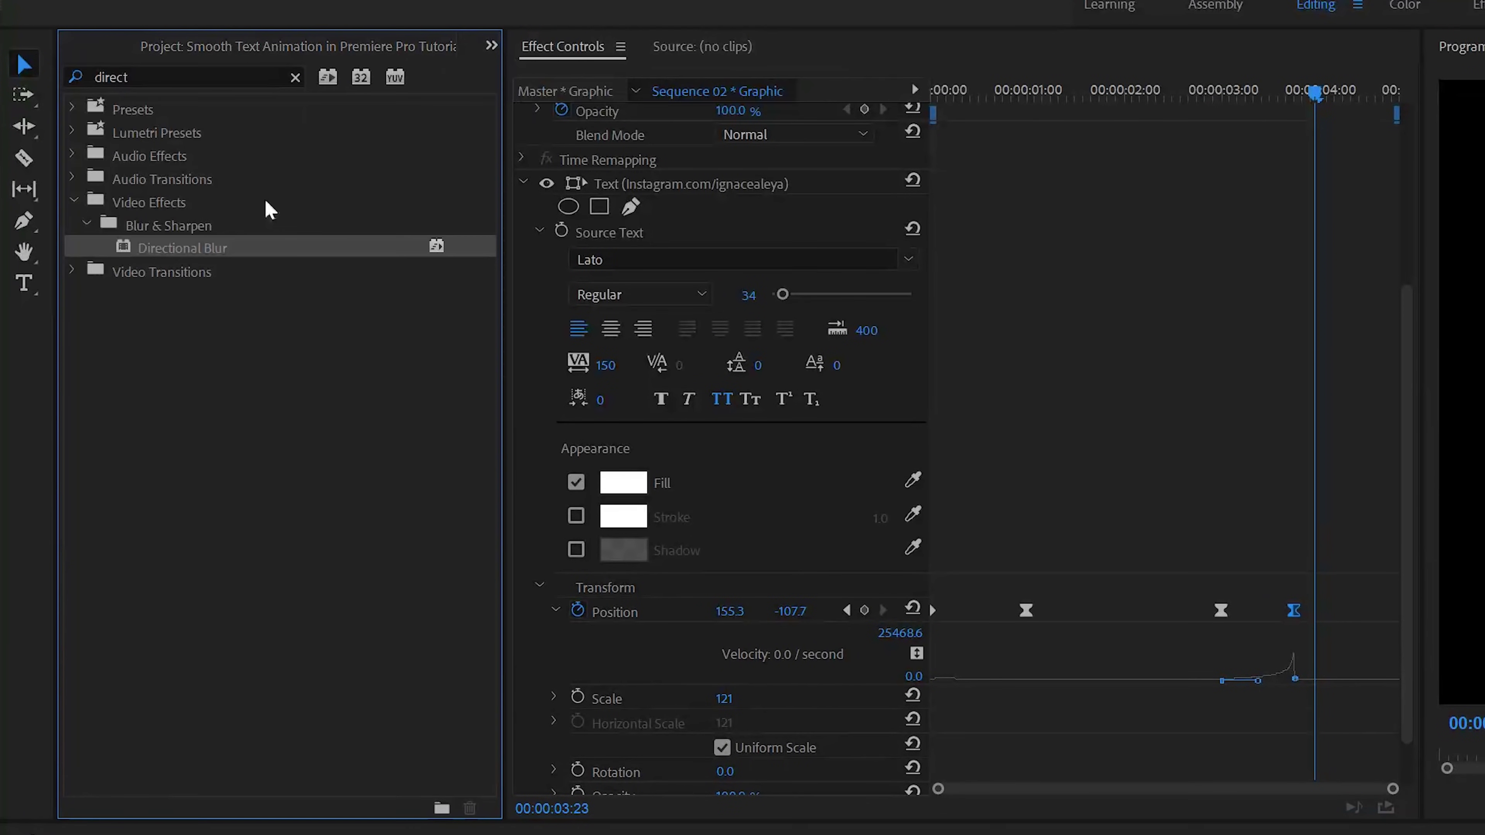
click(129, 79)
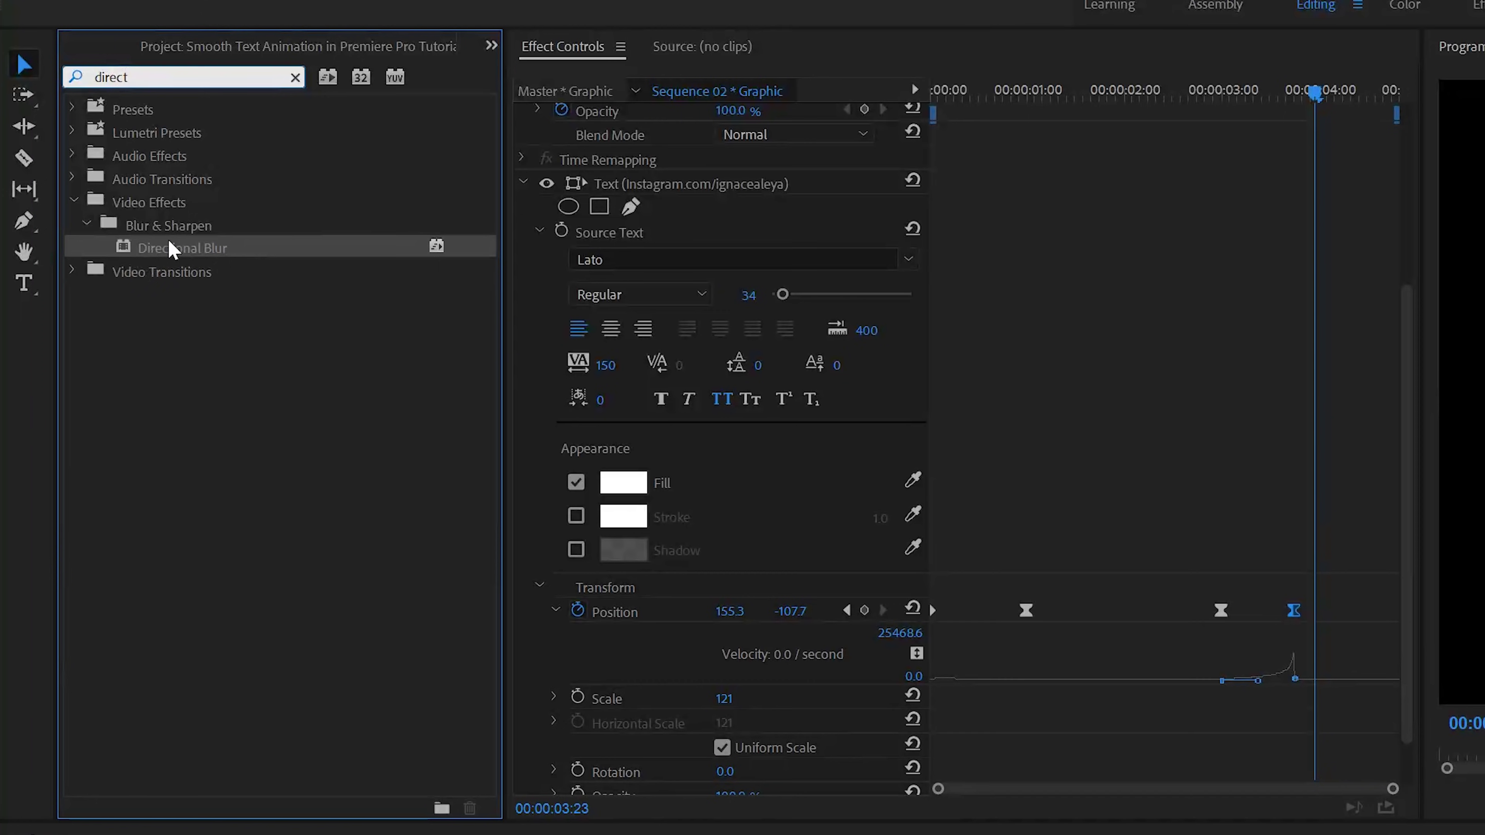
click(297, 78)
- Drag Directional Blur from Video Effects > Blur & Sharpen onto the URL clip on V2
click(72, 201)
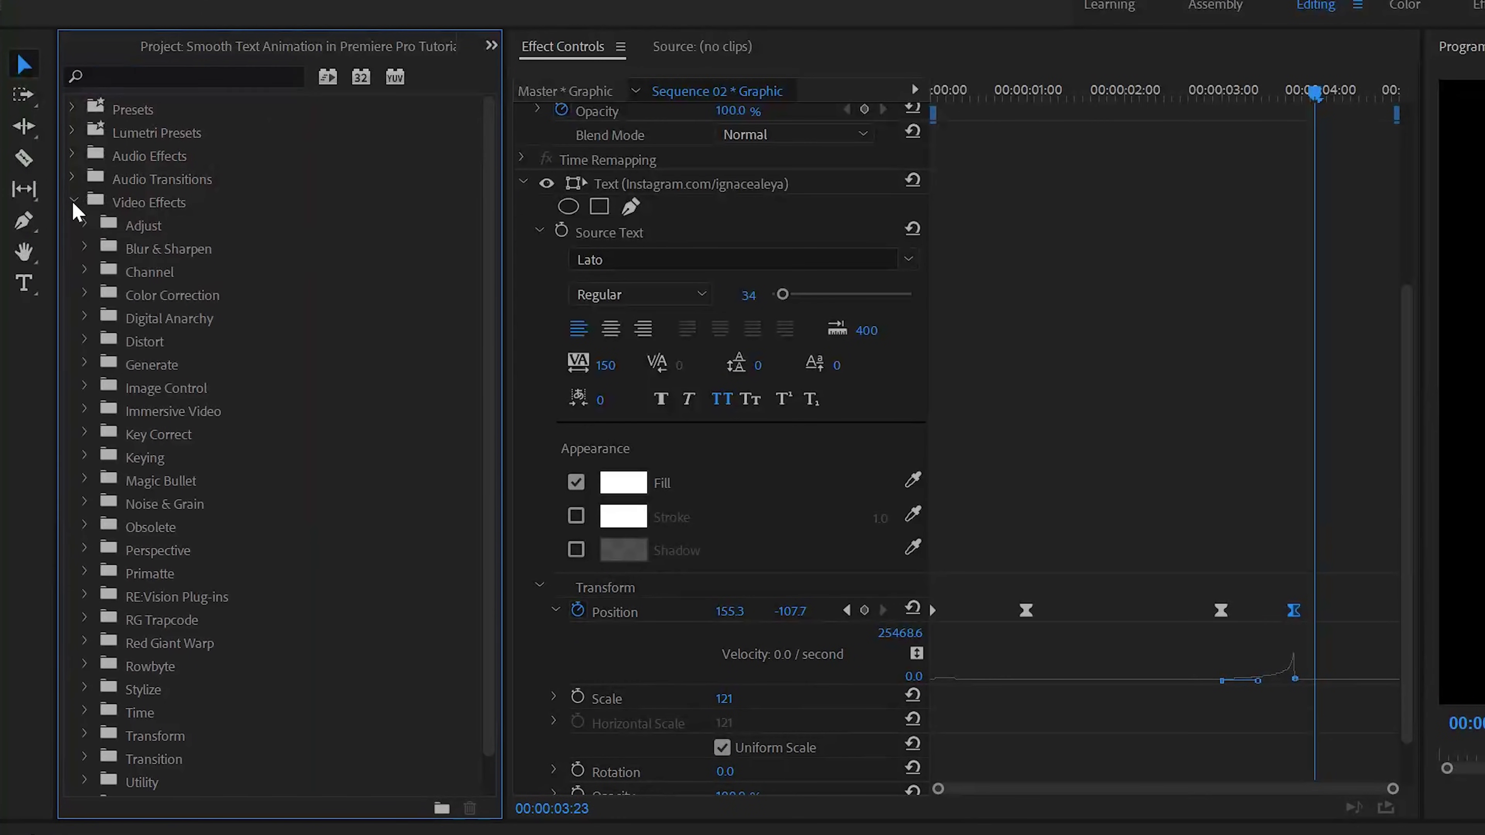
click(87, 250)
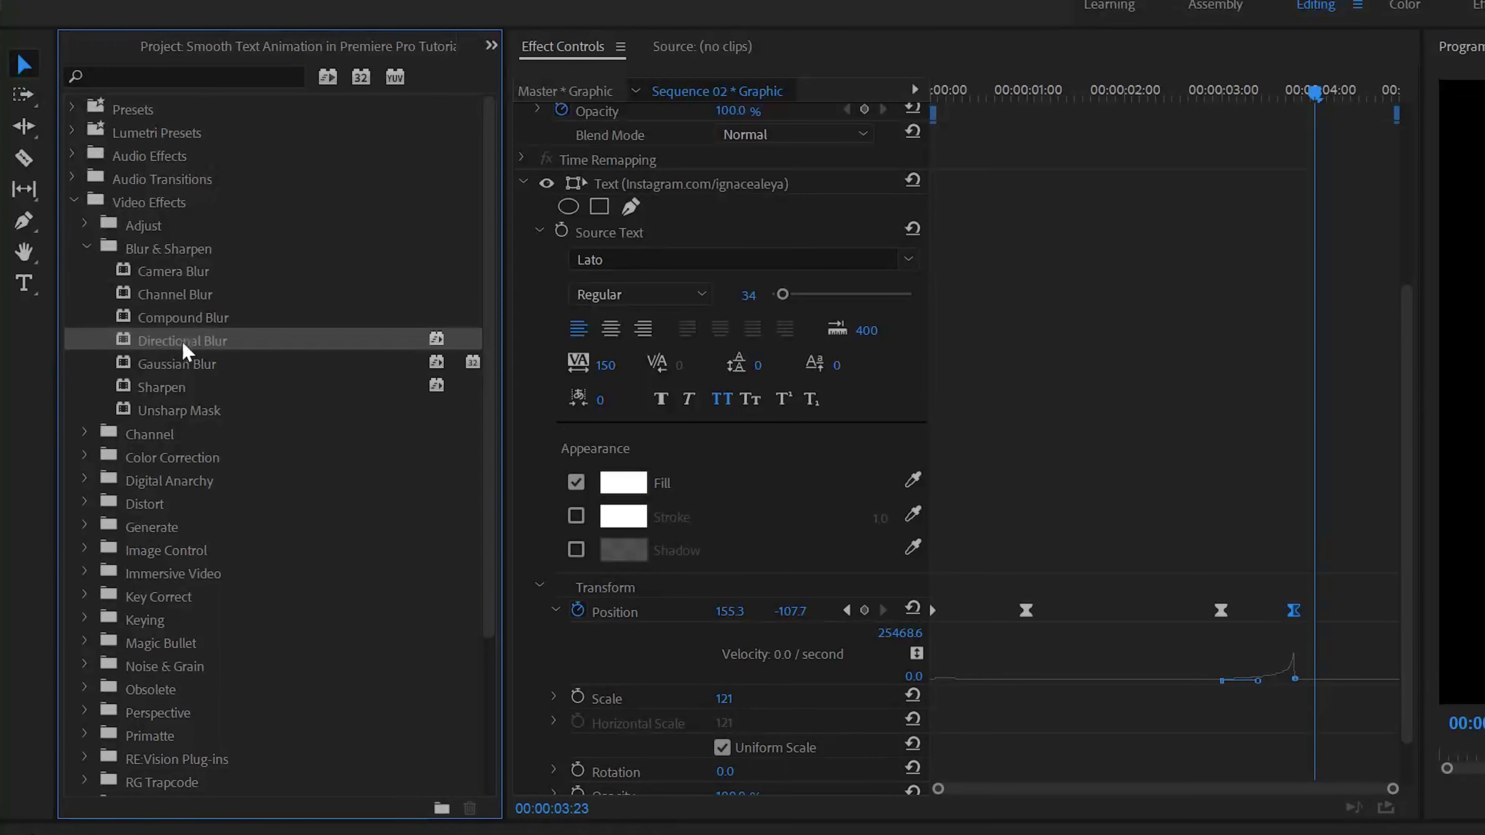
drag(193, 349, 401, 834)
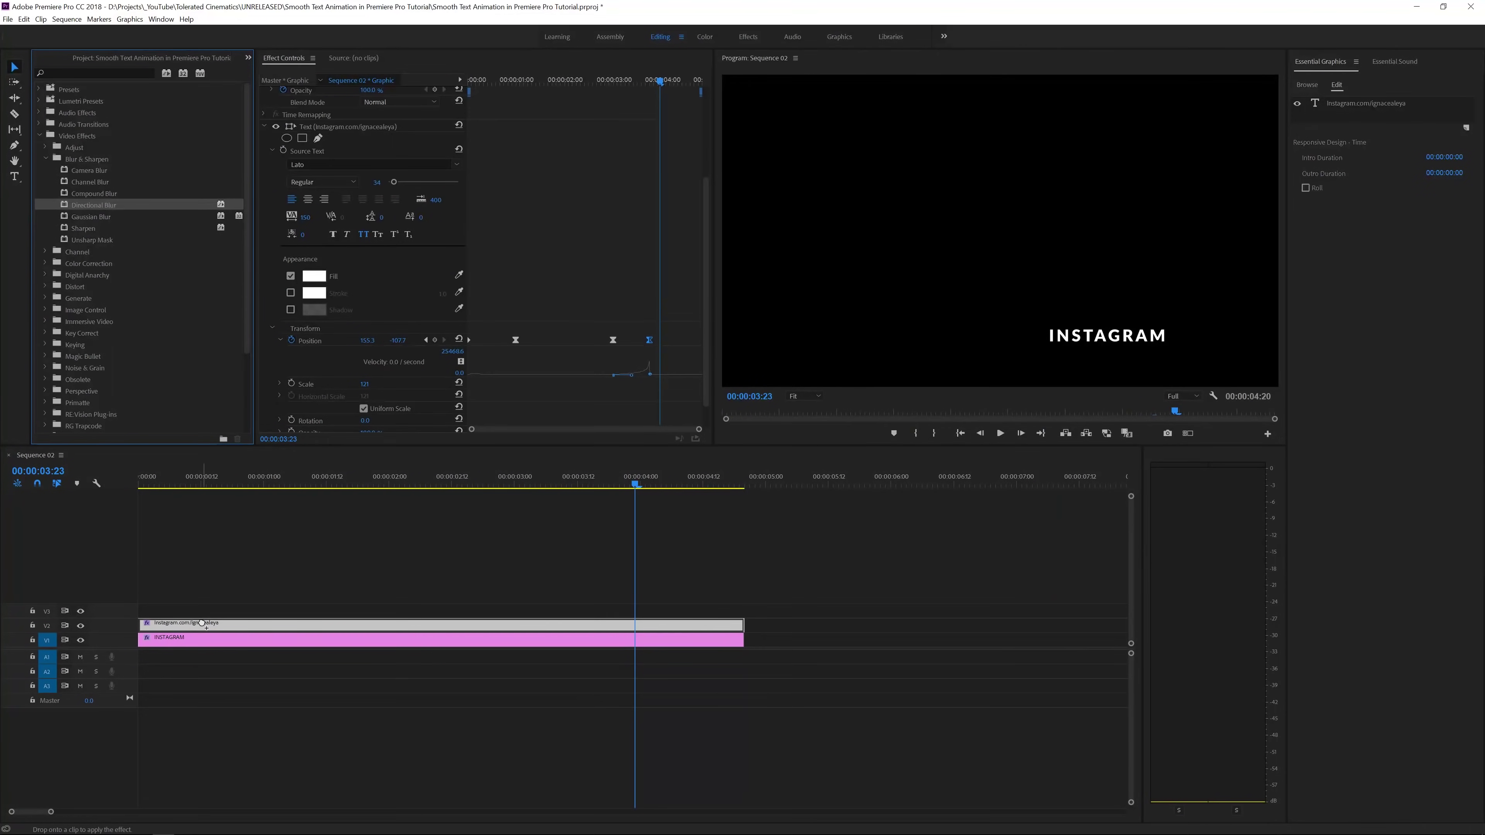
drag(199, 625, 201, 627)
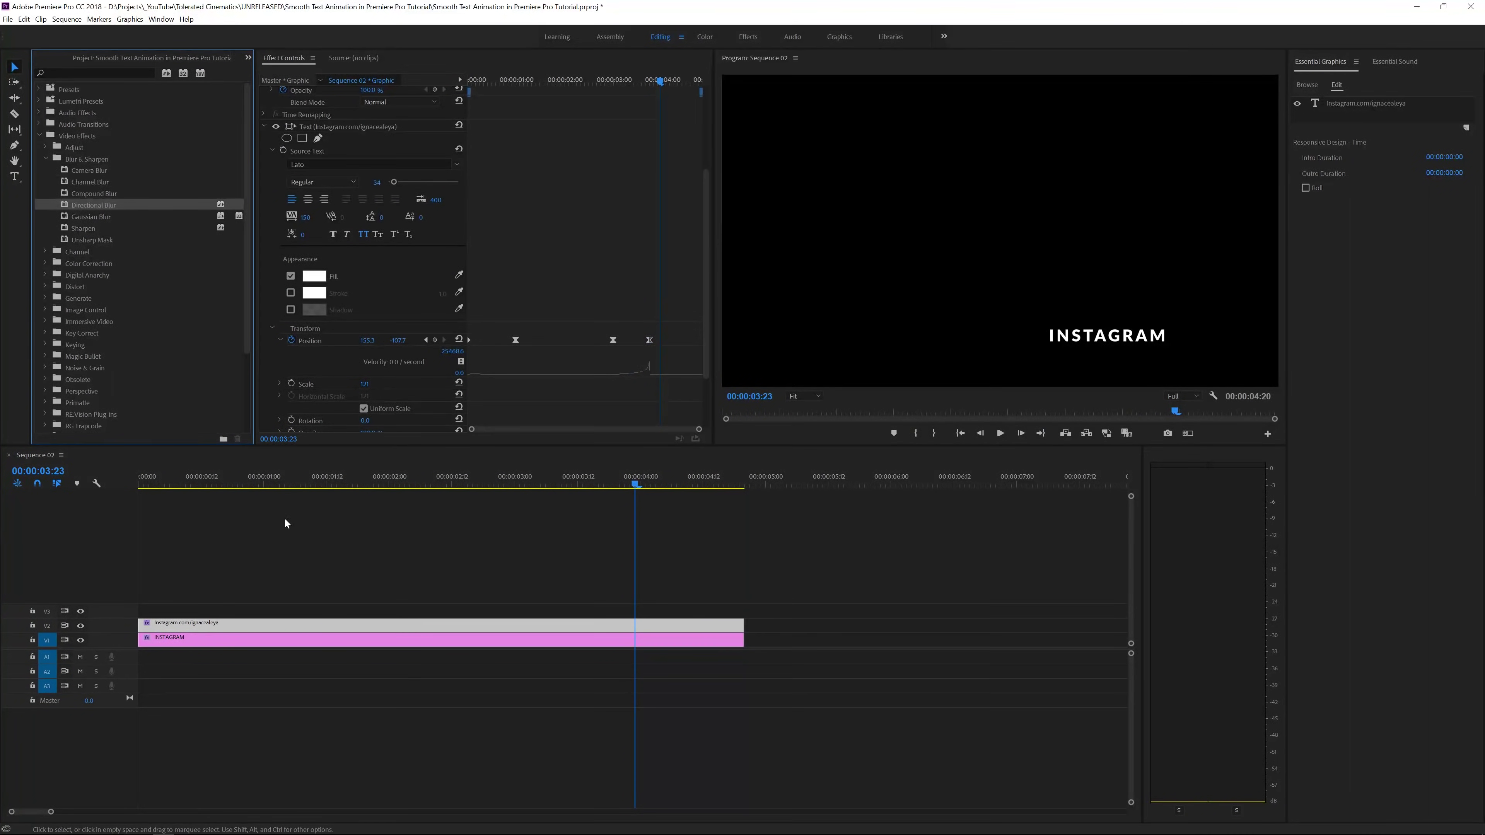
drag(149, 480, 264, 554)
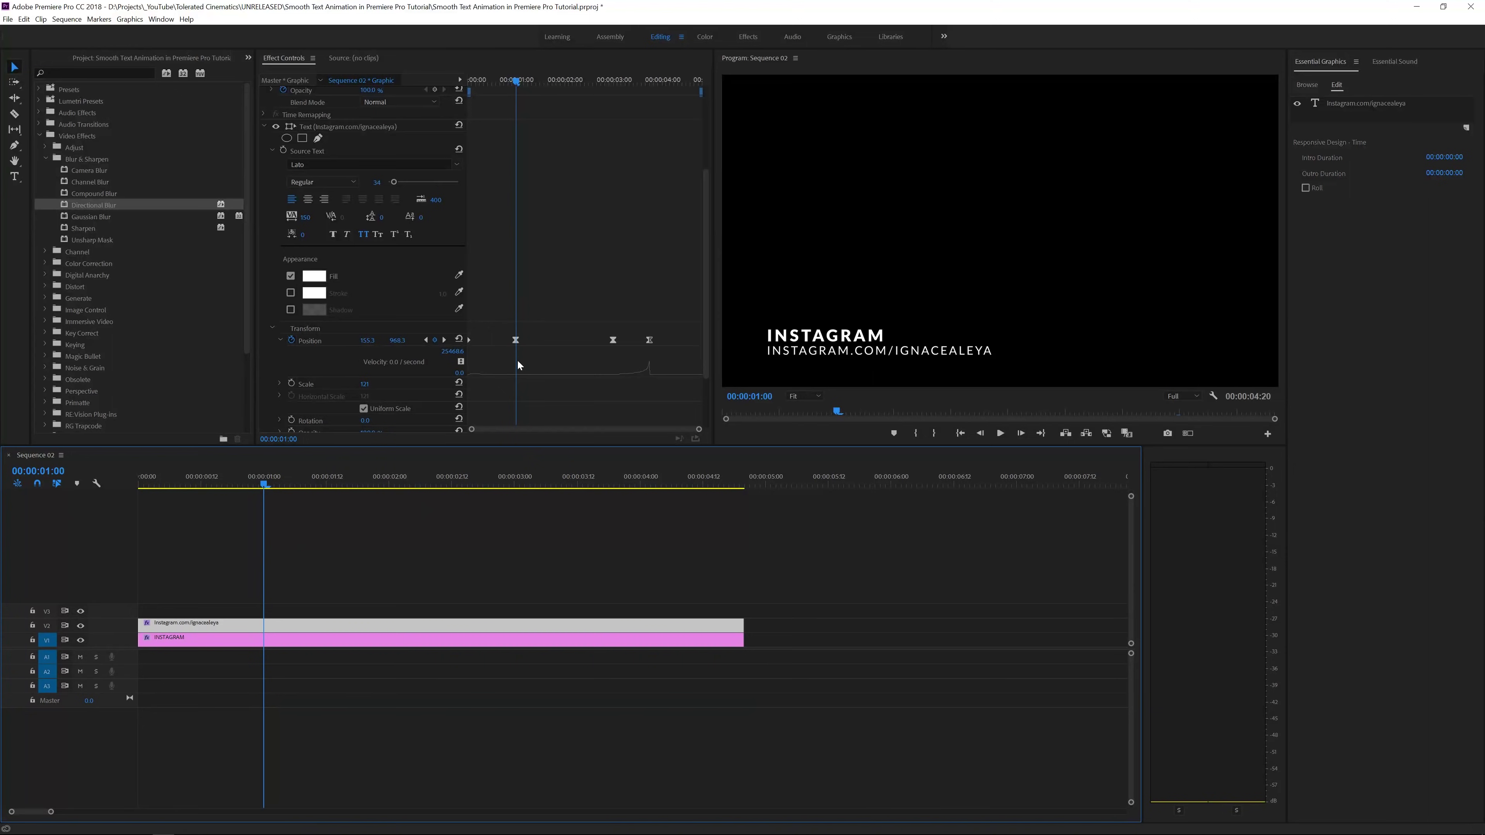
- Keyframe Blur Length at one second and set the blur Direction to 90°, then back to 0°
scroll(543, 318, down, 3)
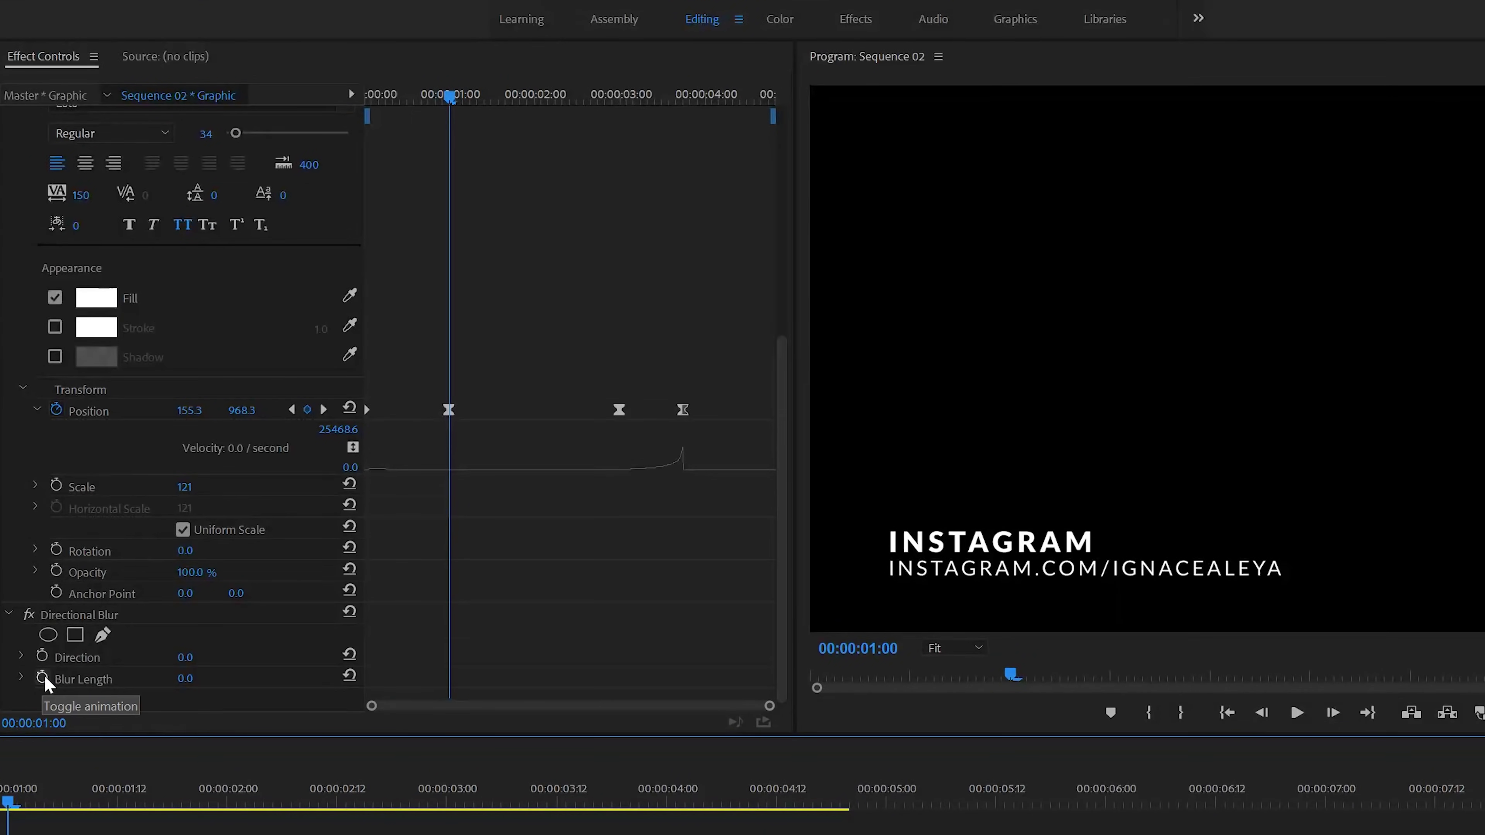
click(43, 677)
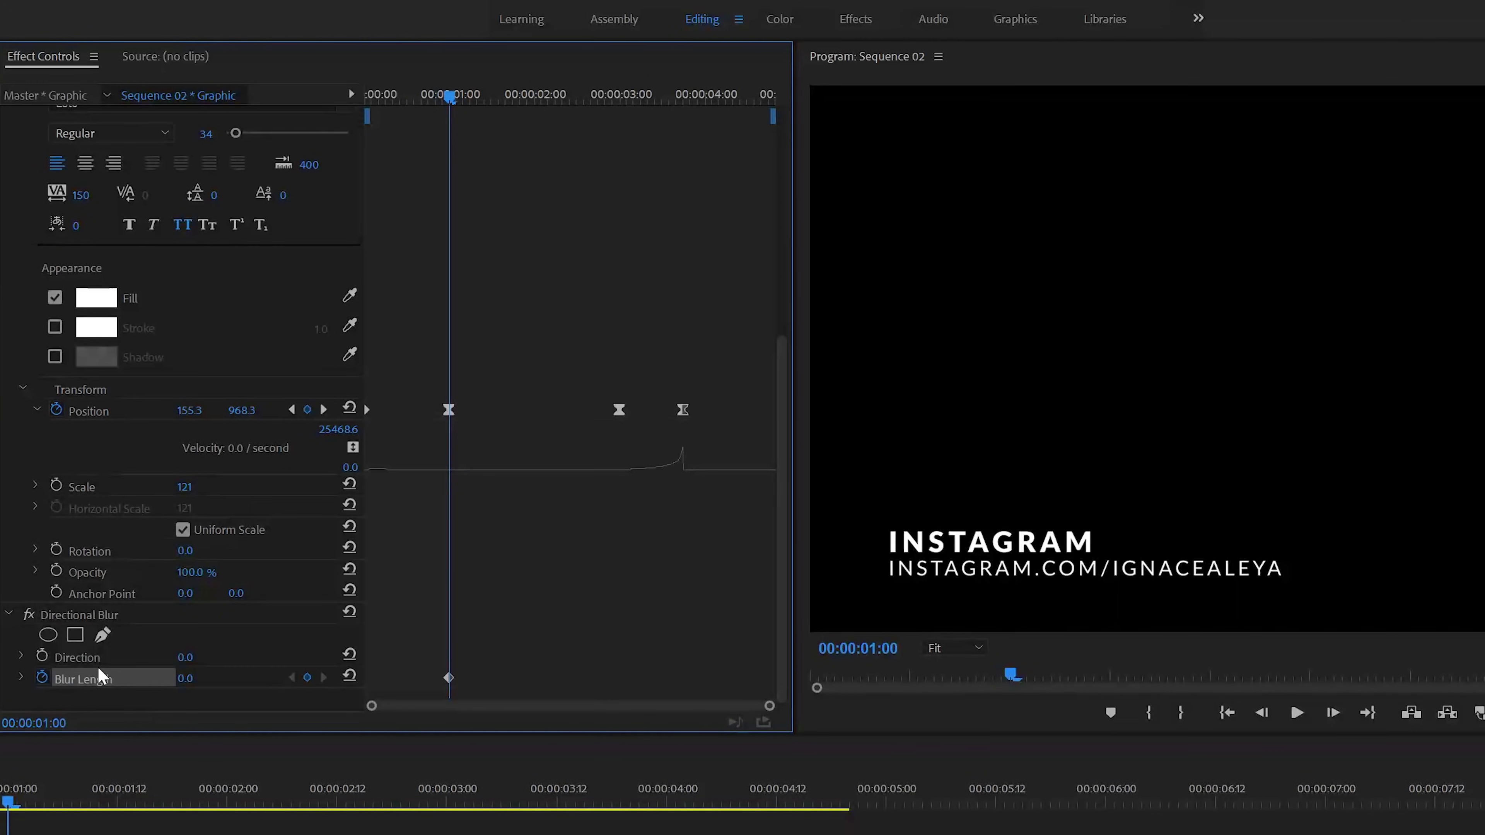
click(184, 657)
text(90)
key(Return)
click(185, 657)
text(0)
key(Return)
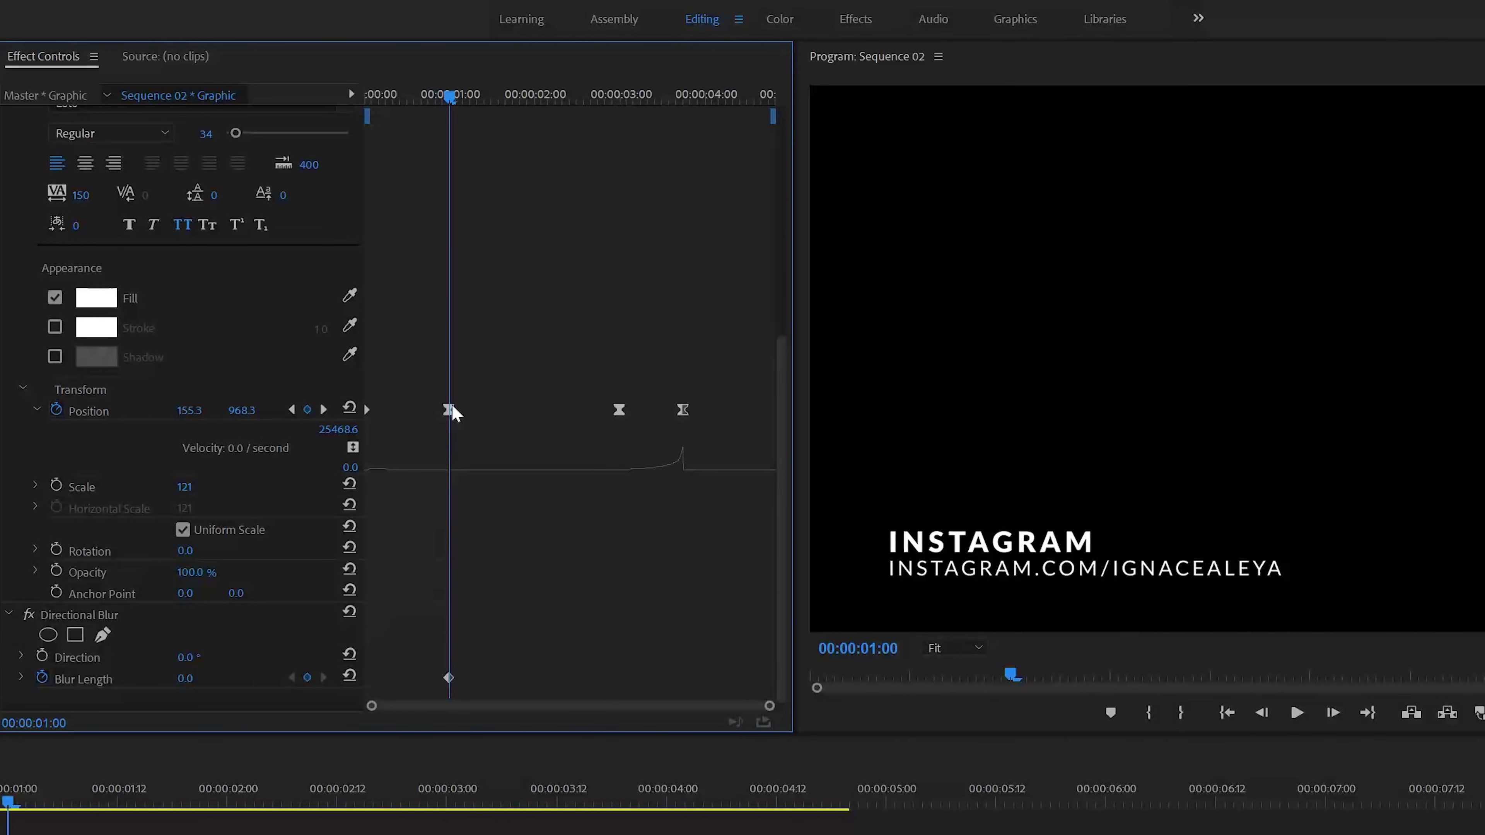
- Raise Blur Length to 27 early, move that keyframe to the clip start, and select the one-second keyframe
click(422, 97)
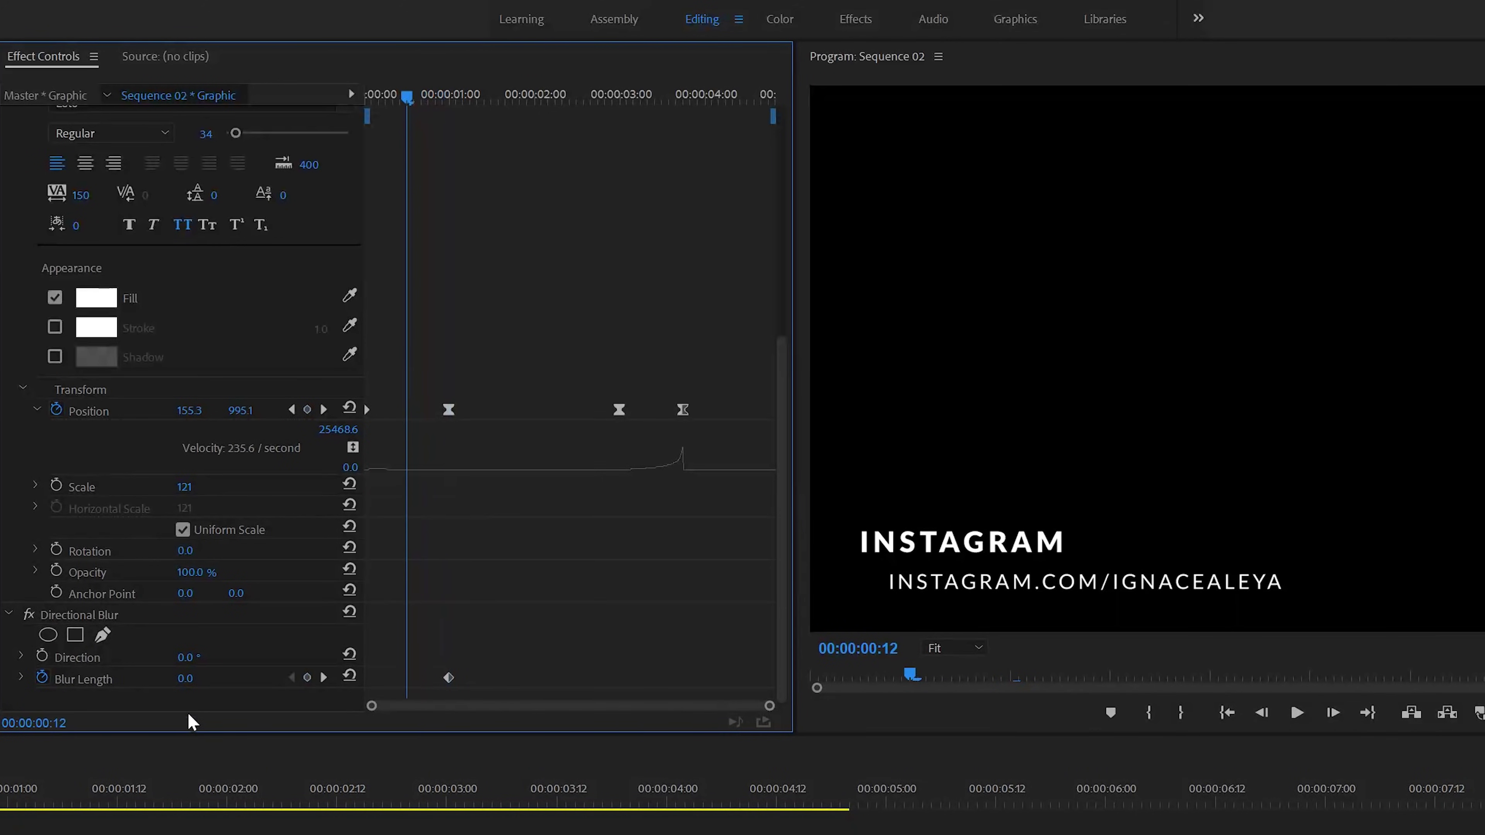
drag(185, 687, 200, 681)
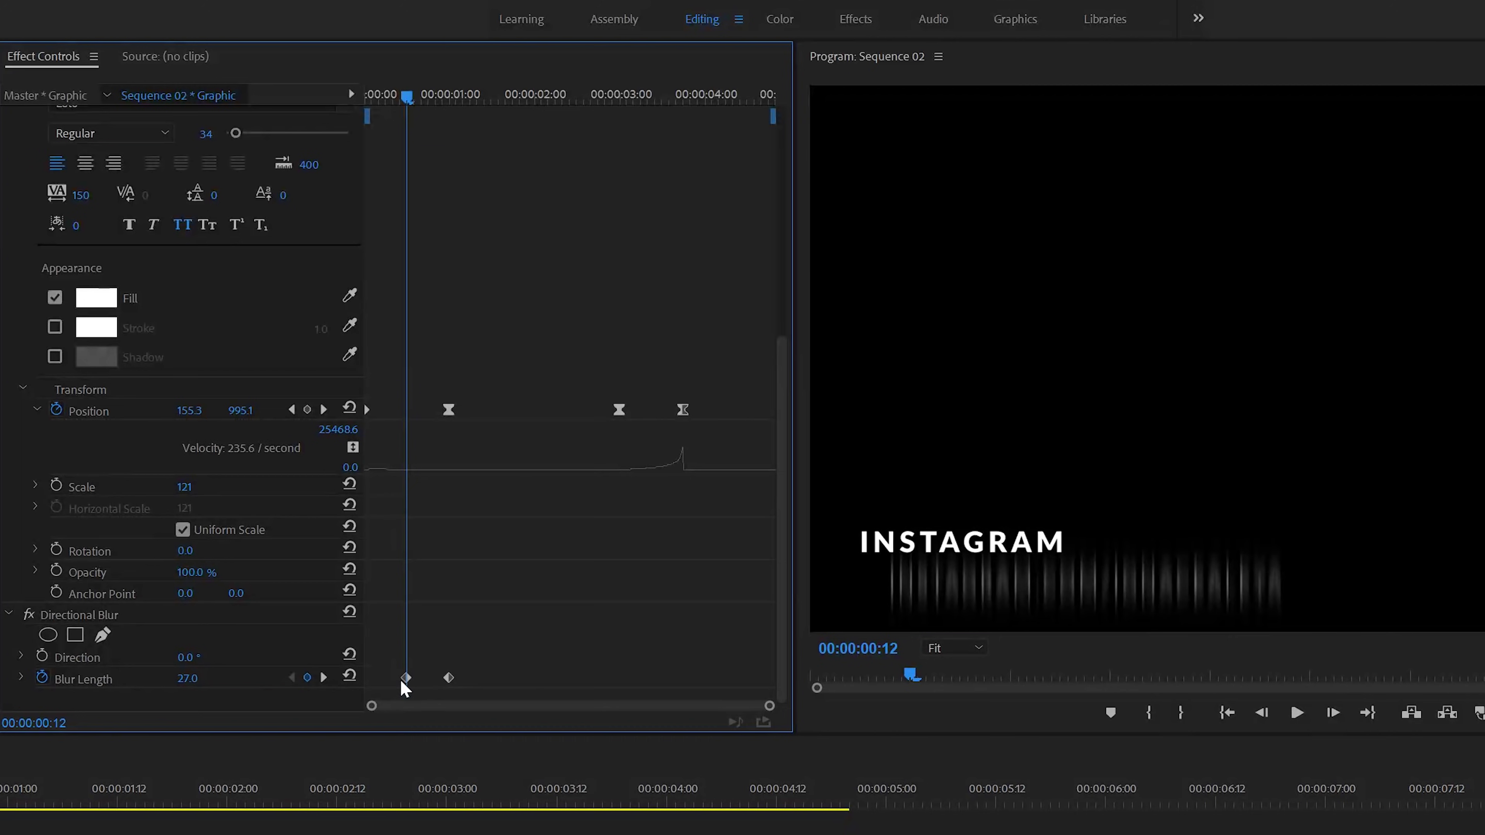
drag(406, 678, 298, 696)
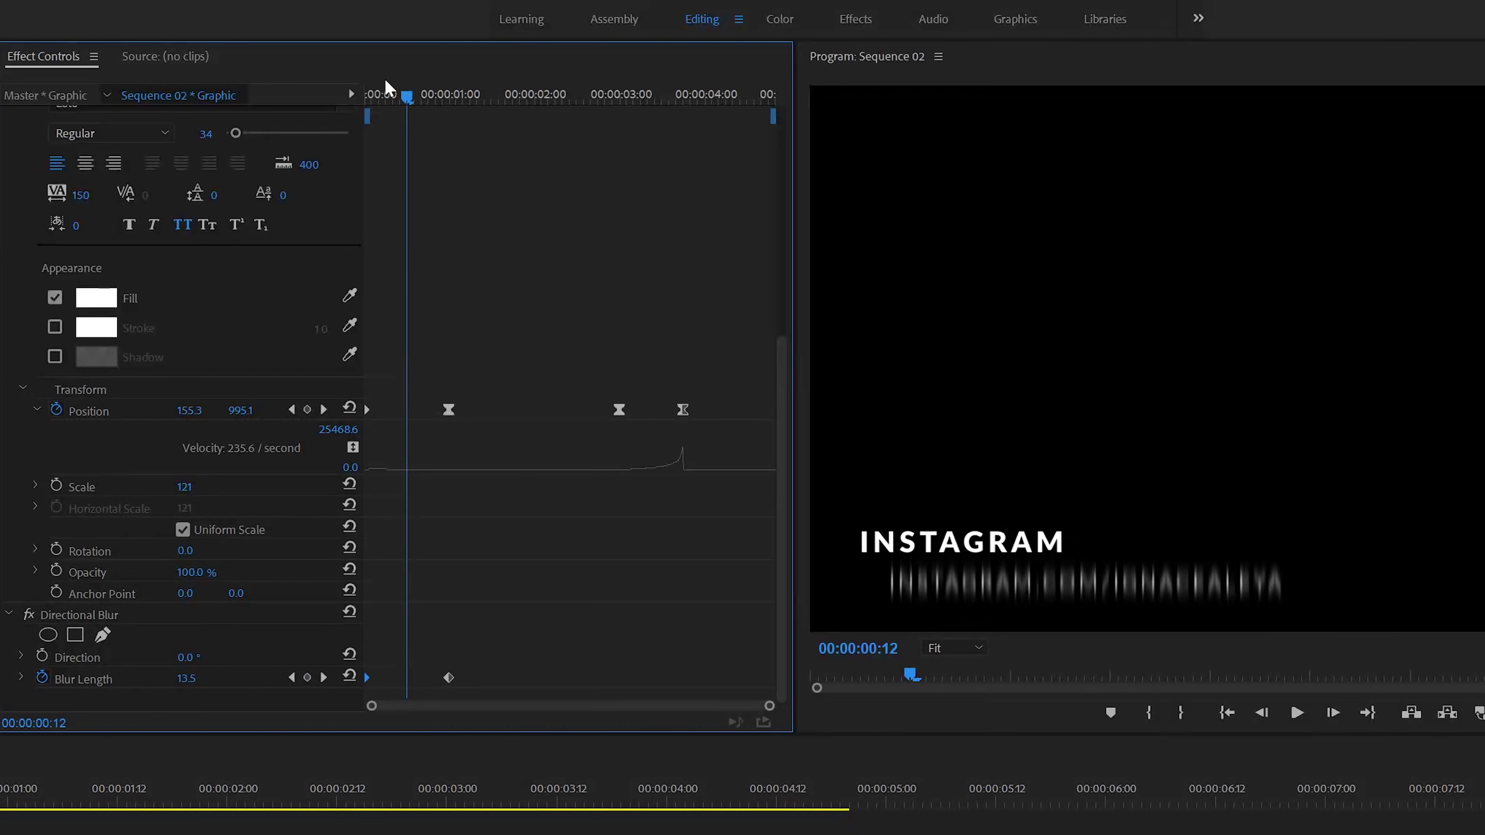
click(375, 96)
drag(374, 95, 451, 386)
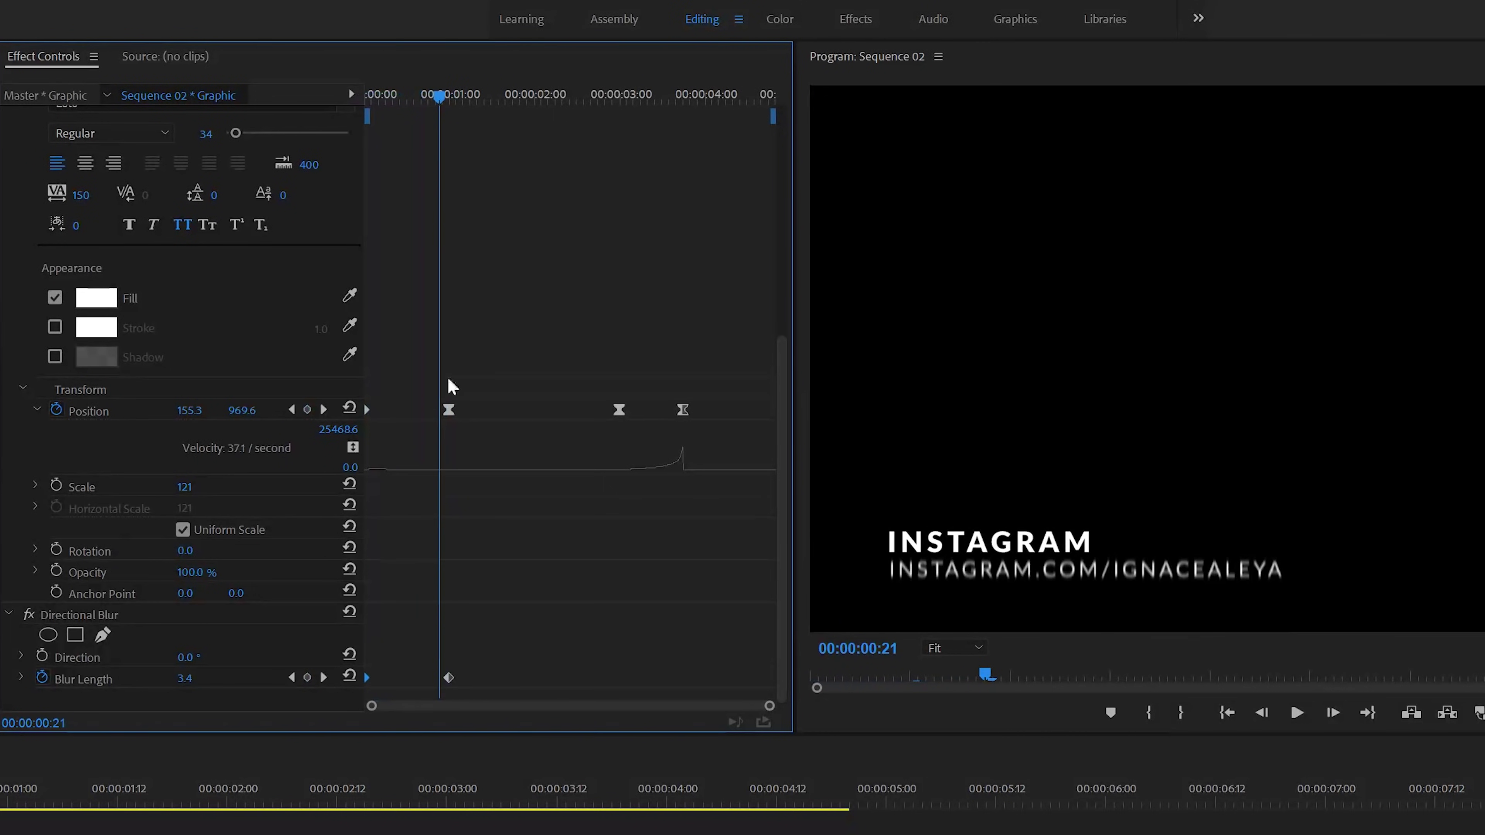
drag(479, 648, 447, 685)
- Make the one-second Blur Length keyframe Continuous Bezier, ease its curve, and preview
right_click(449, 681)
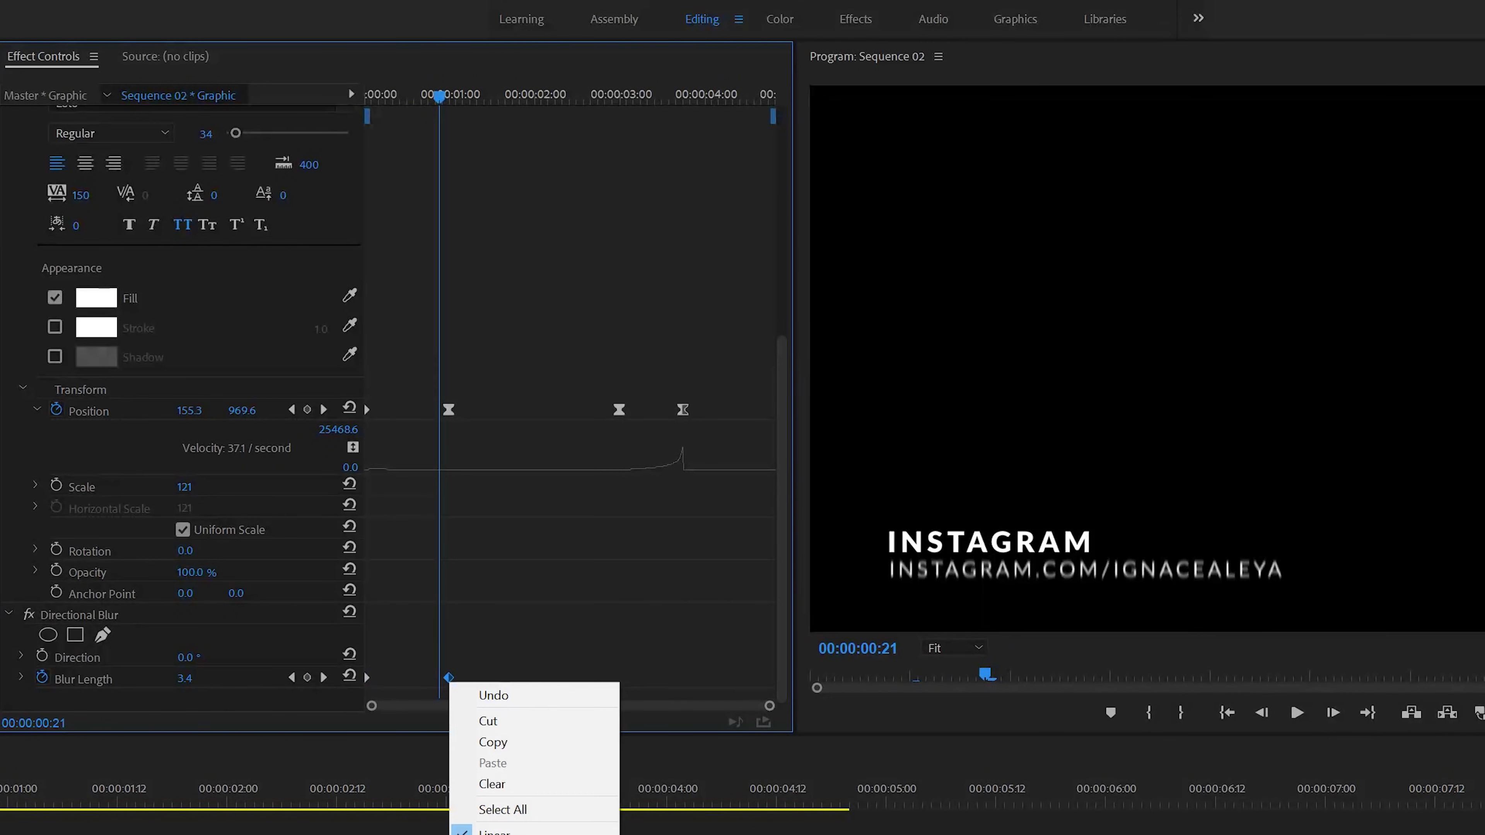
click(529, 711)
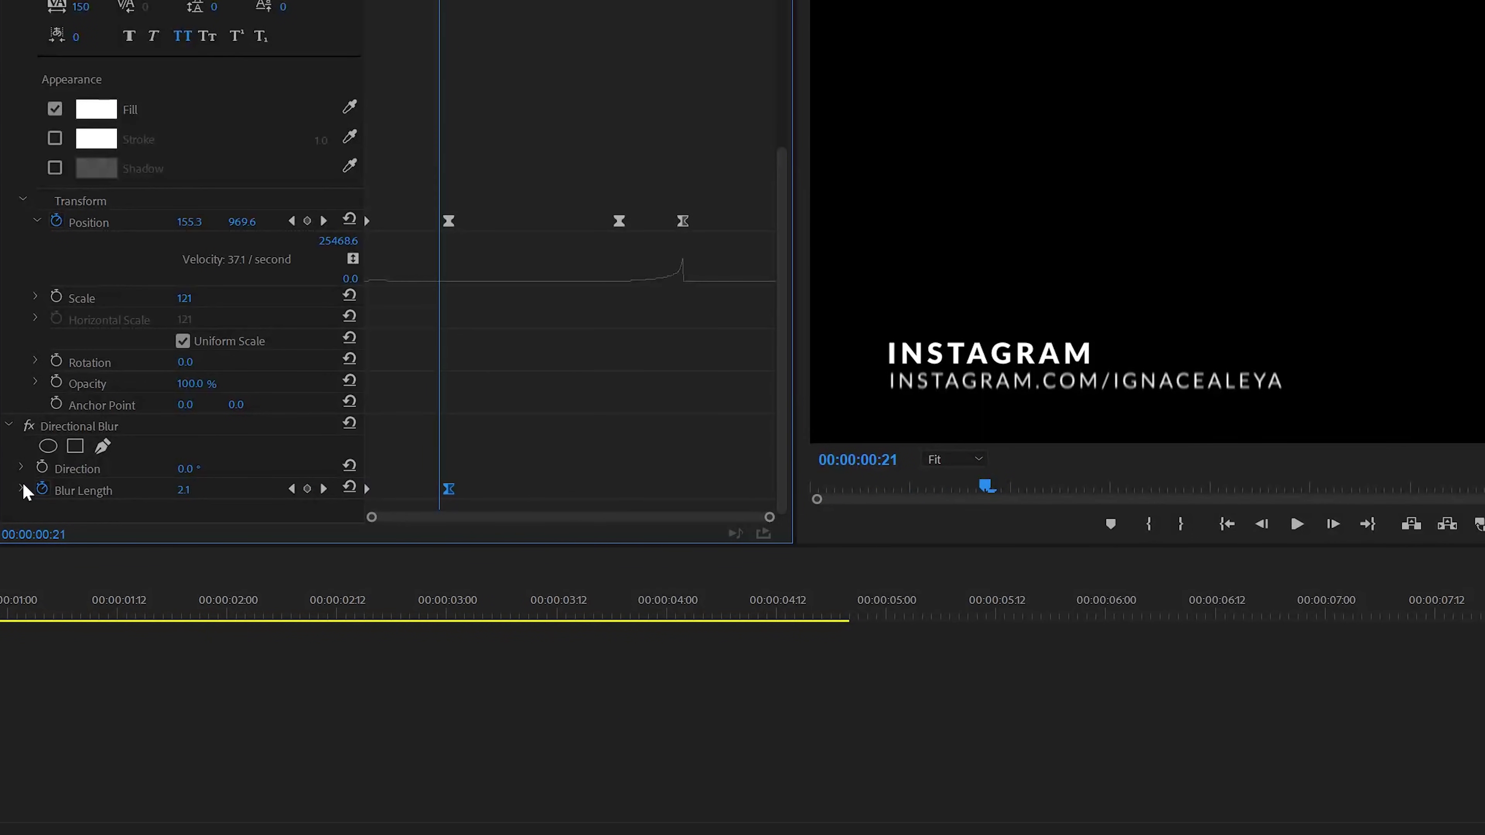
click(22, 489)
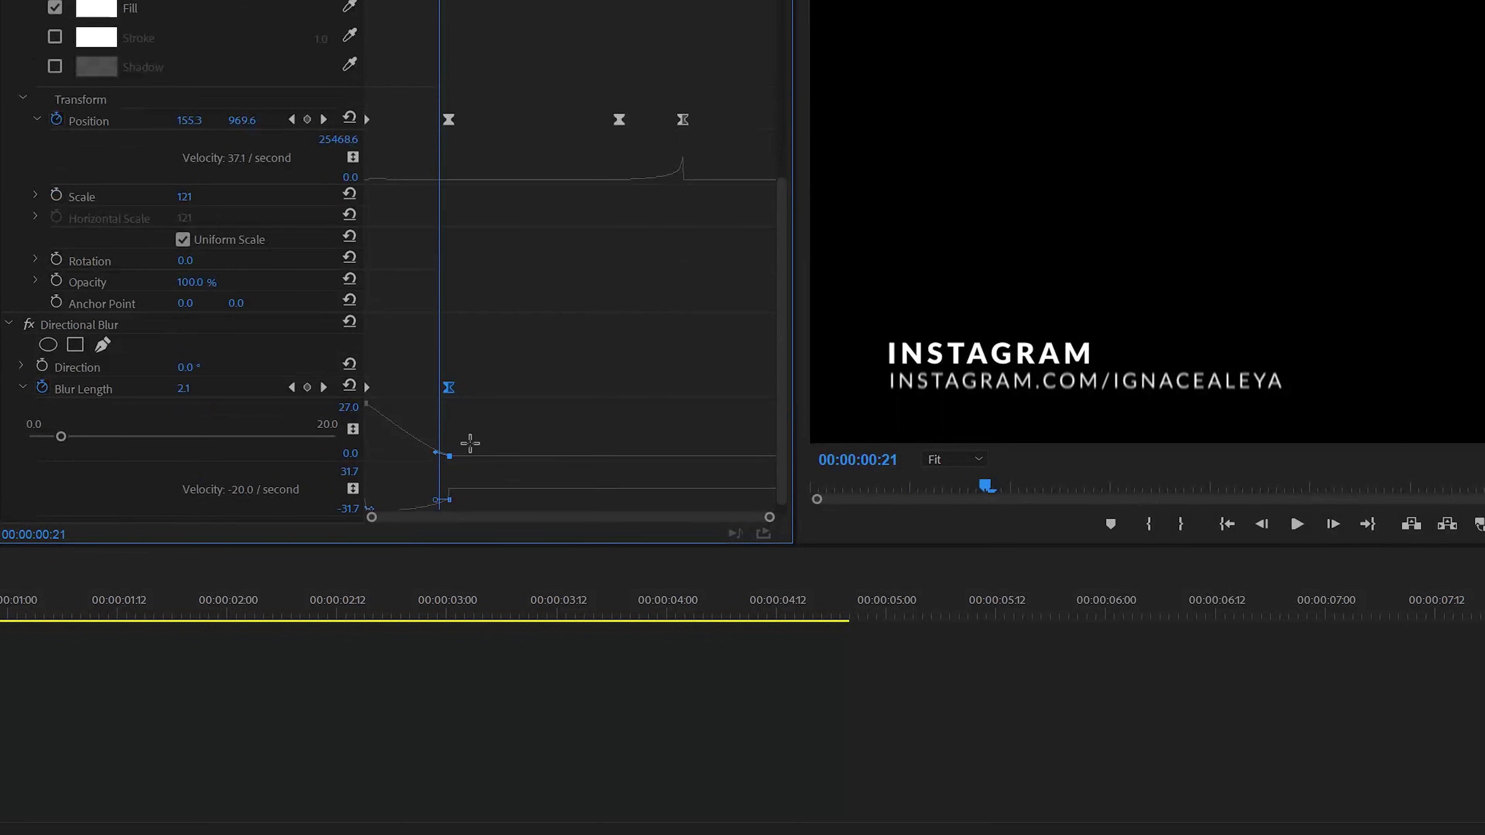
drag(435, 452, 418, 453)
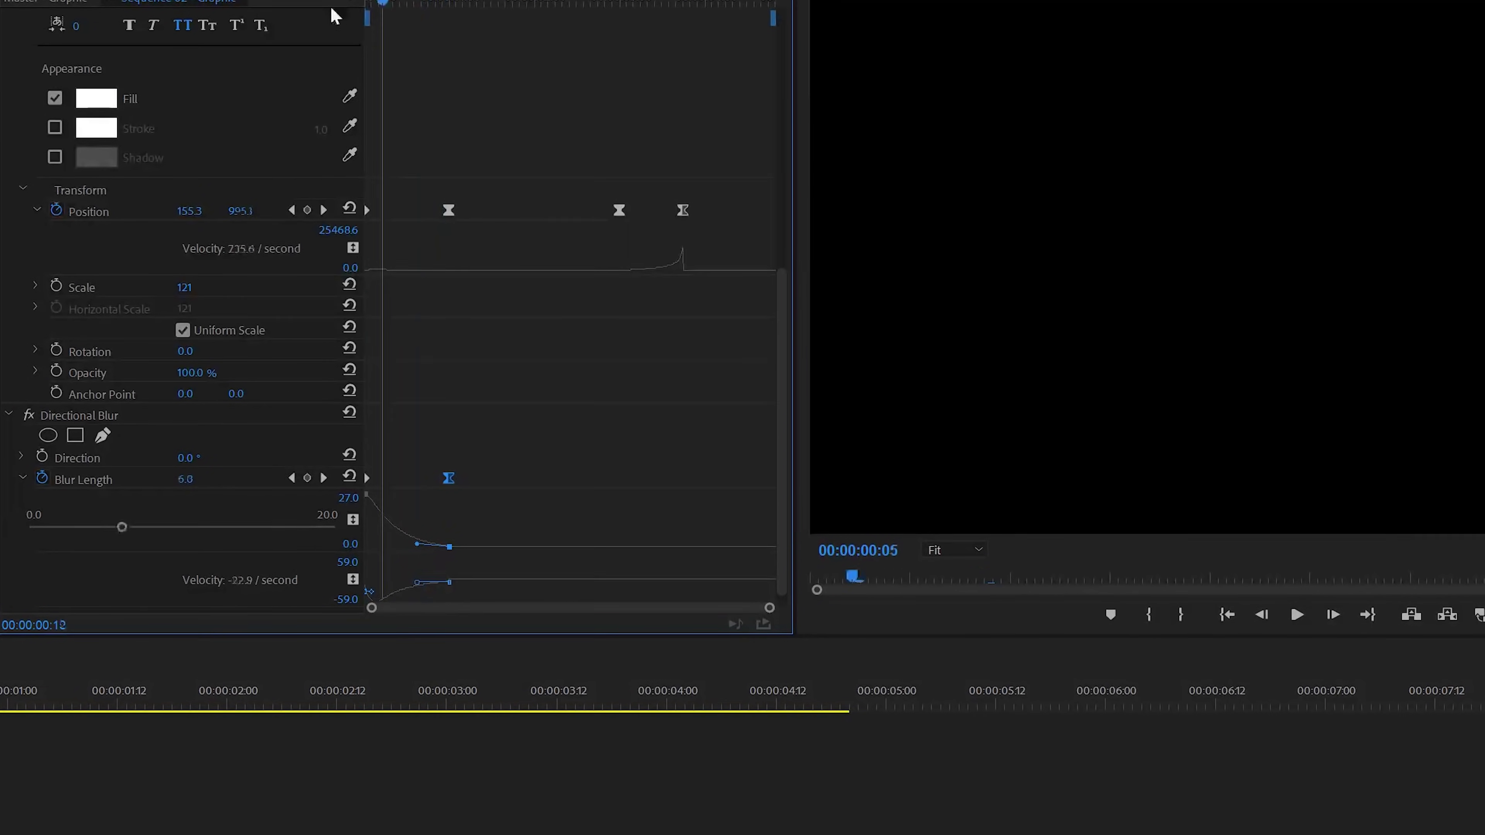
key(space)
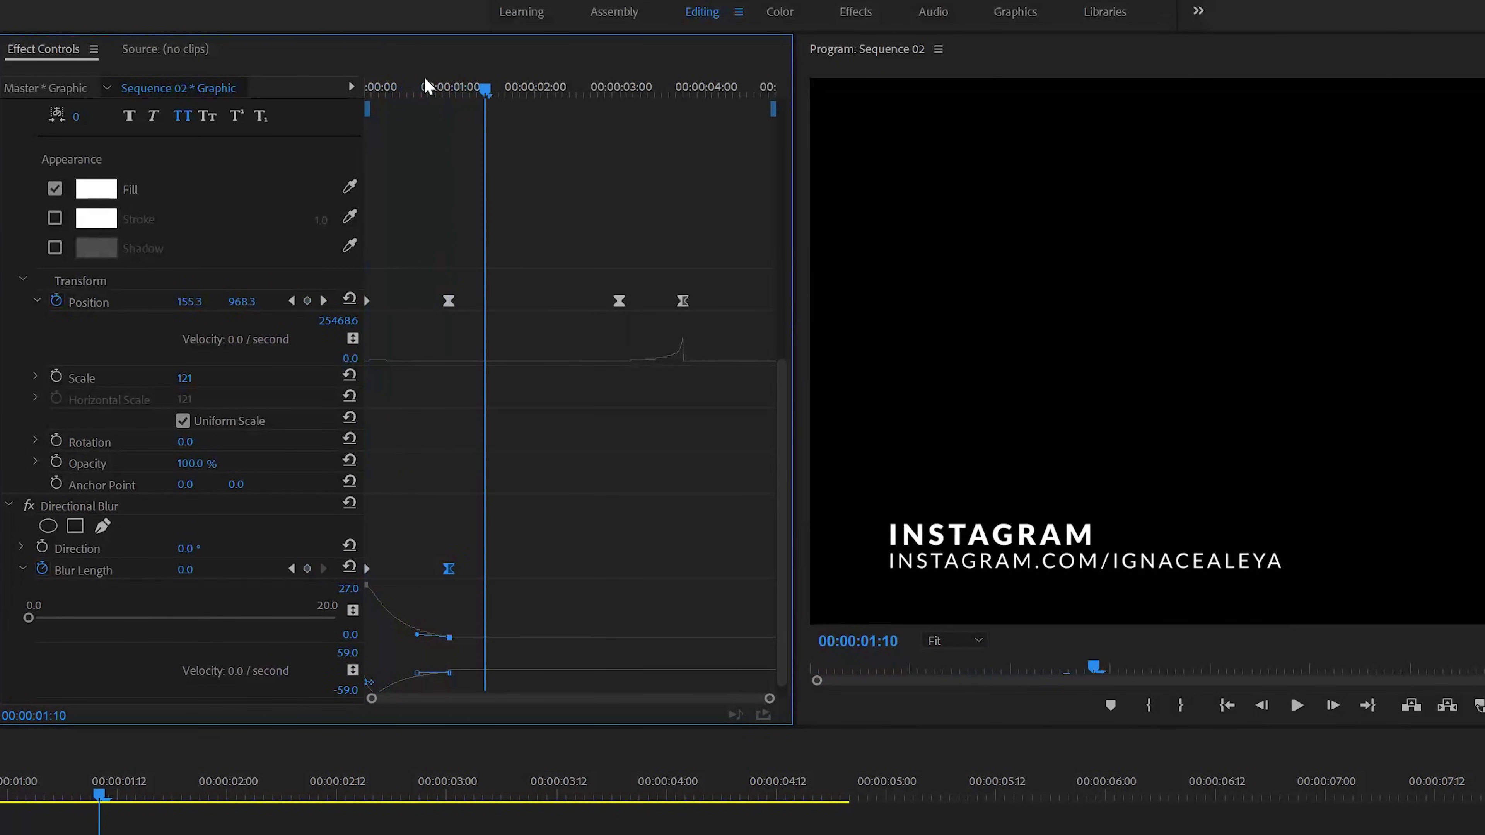
key(space)
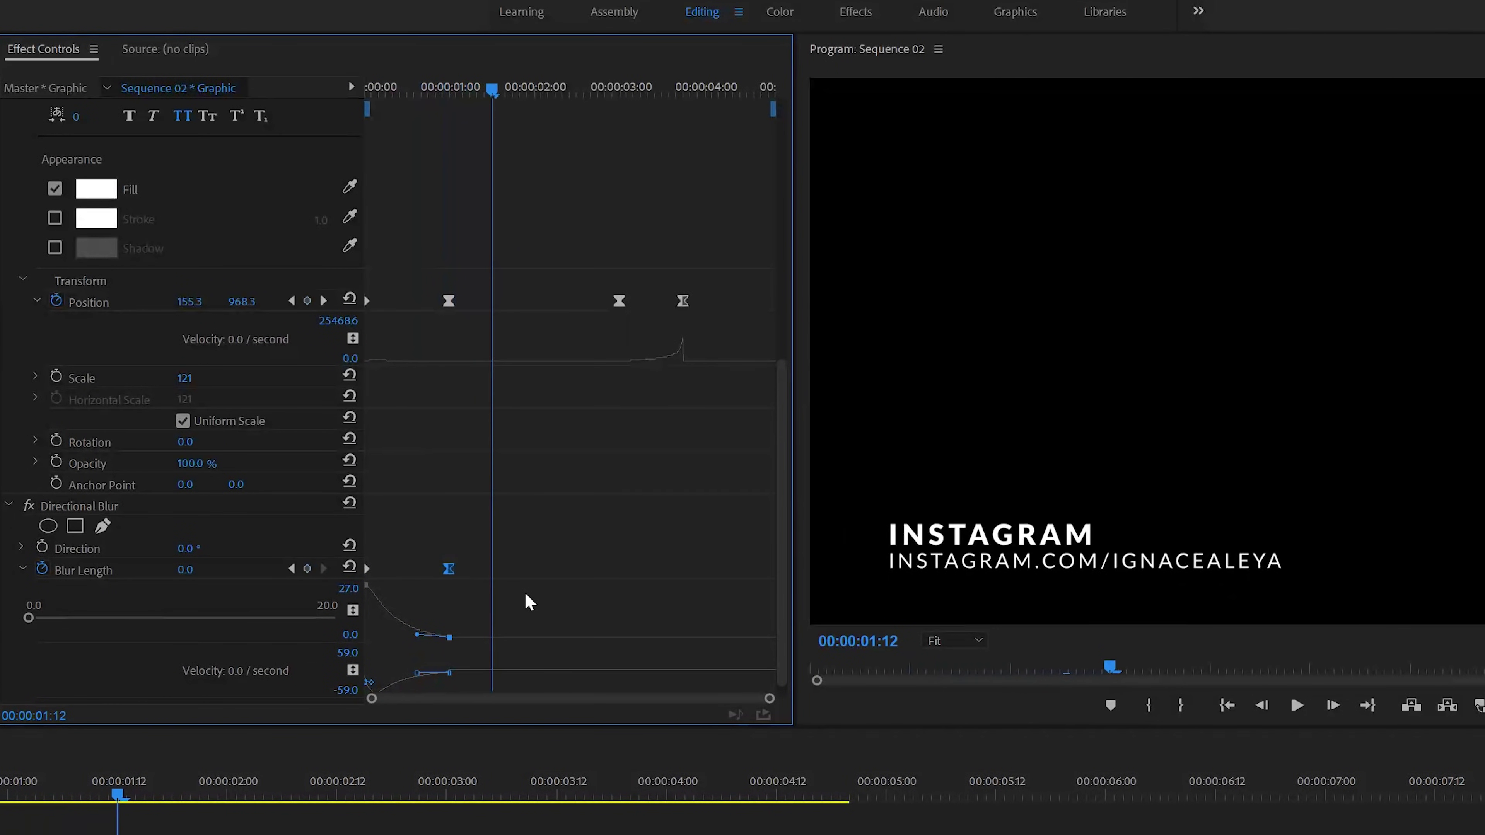
- Set the starting Blur Length to 10 and play back the softer blur
drag(399, 87, 367, 87)
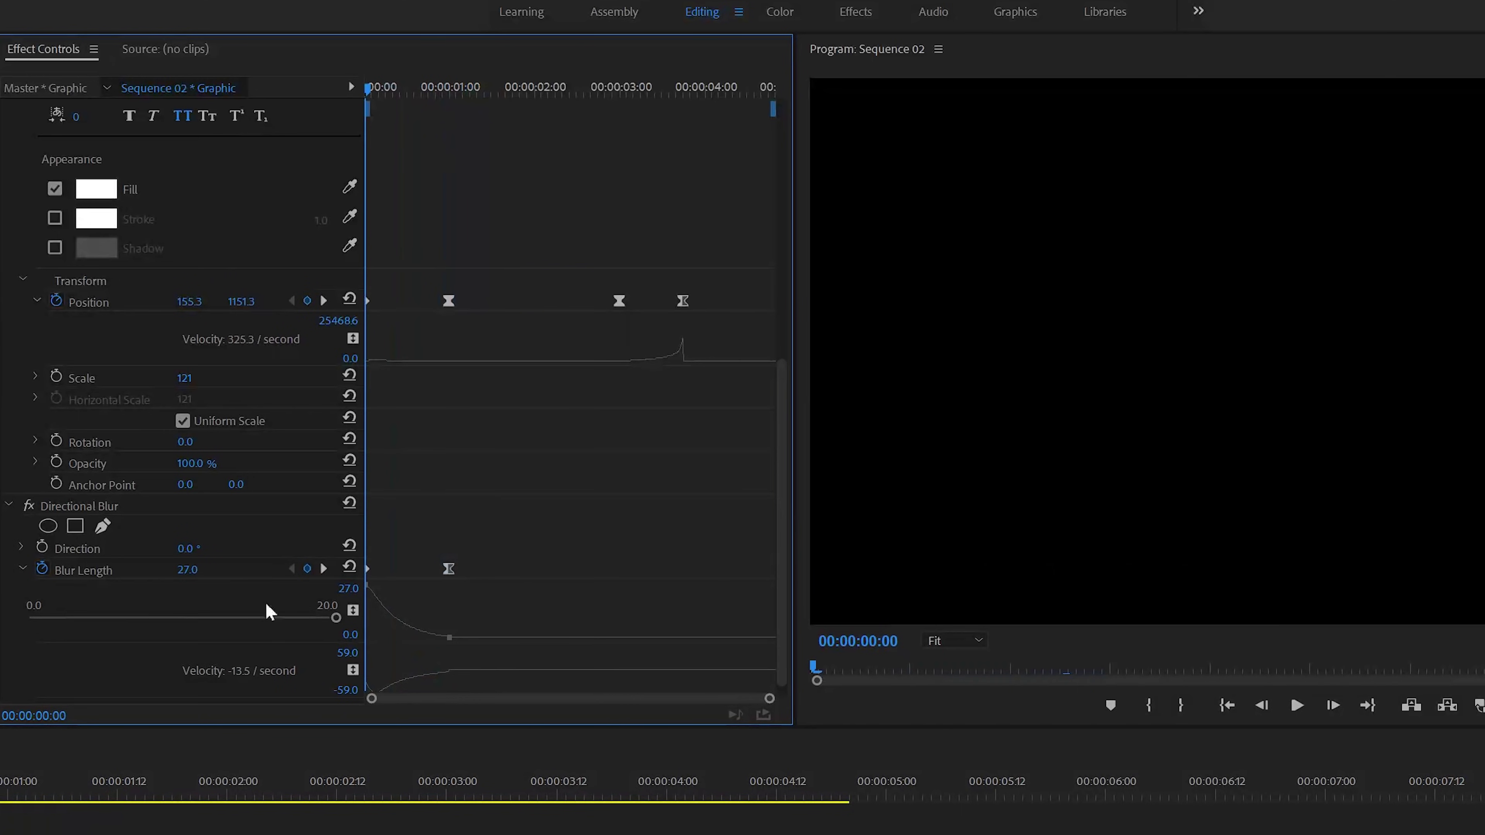
click(189, 572)
key(Return)
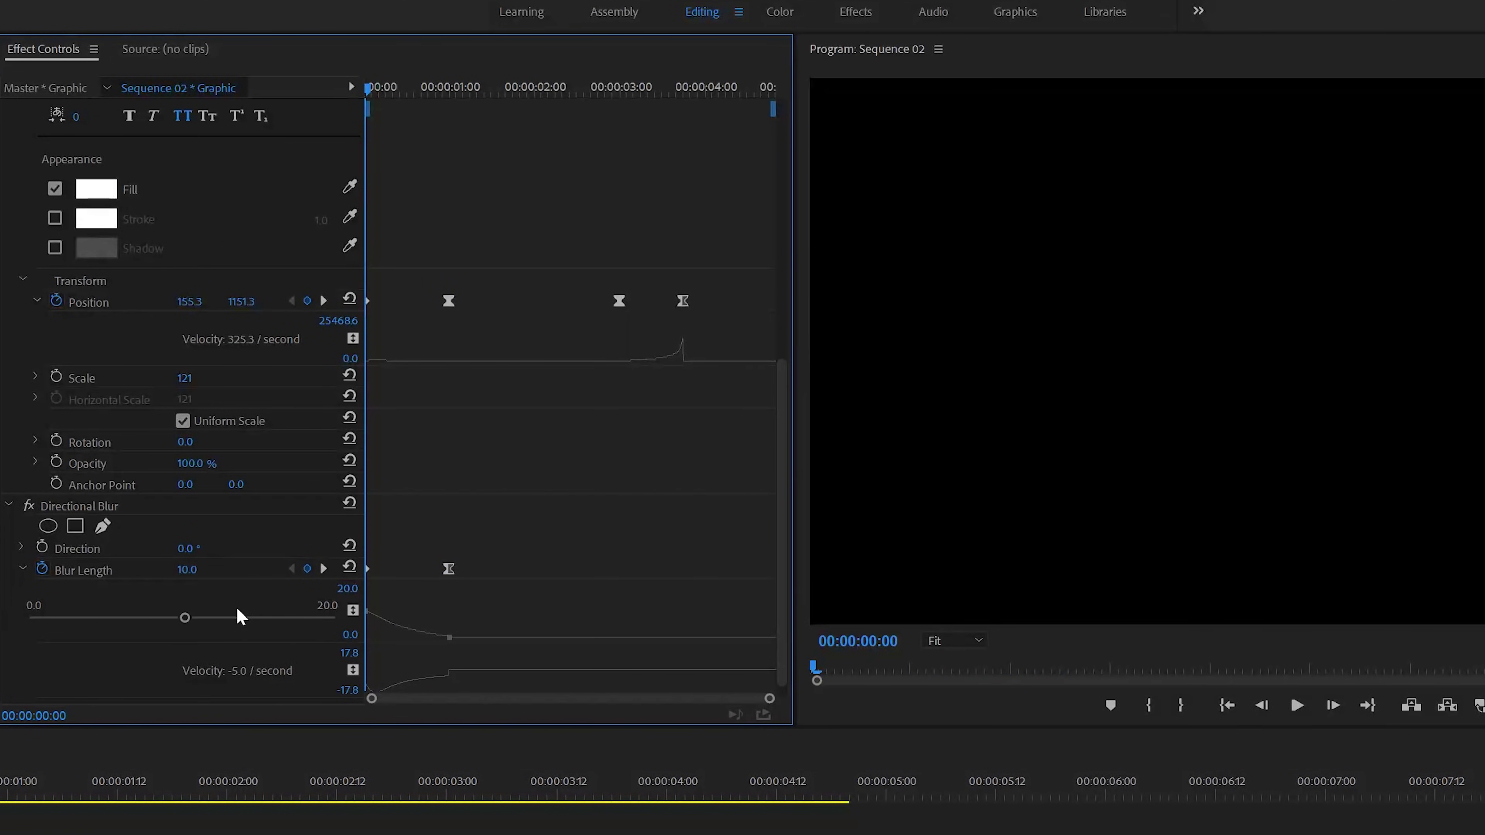
key(space)
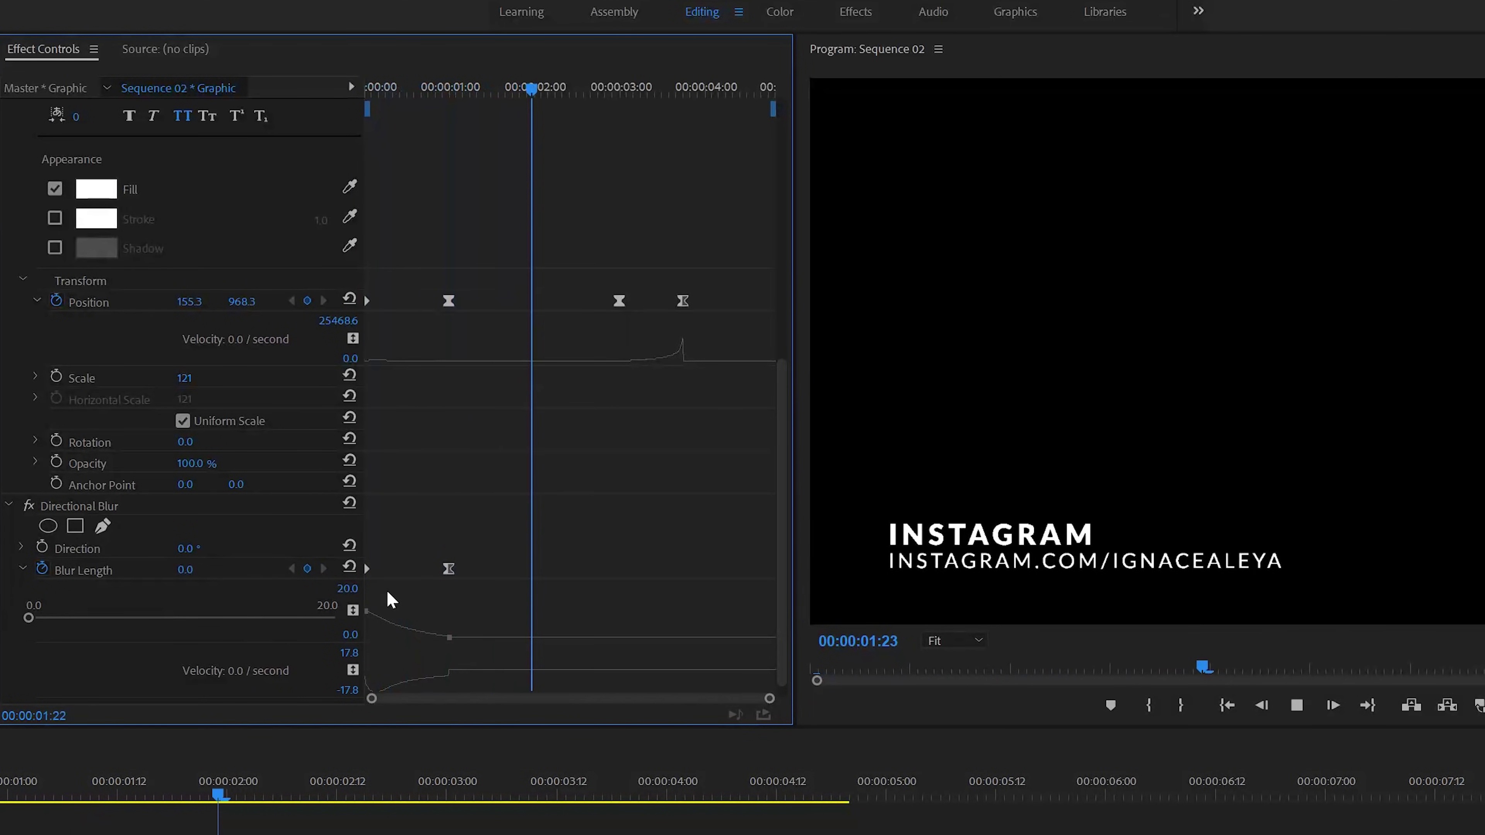
key(space)
- Add a Blur Length keyframe of 0 at three seconds and set 10 at 00:00:03:18
key(Right)
key(Right)
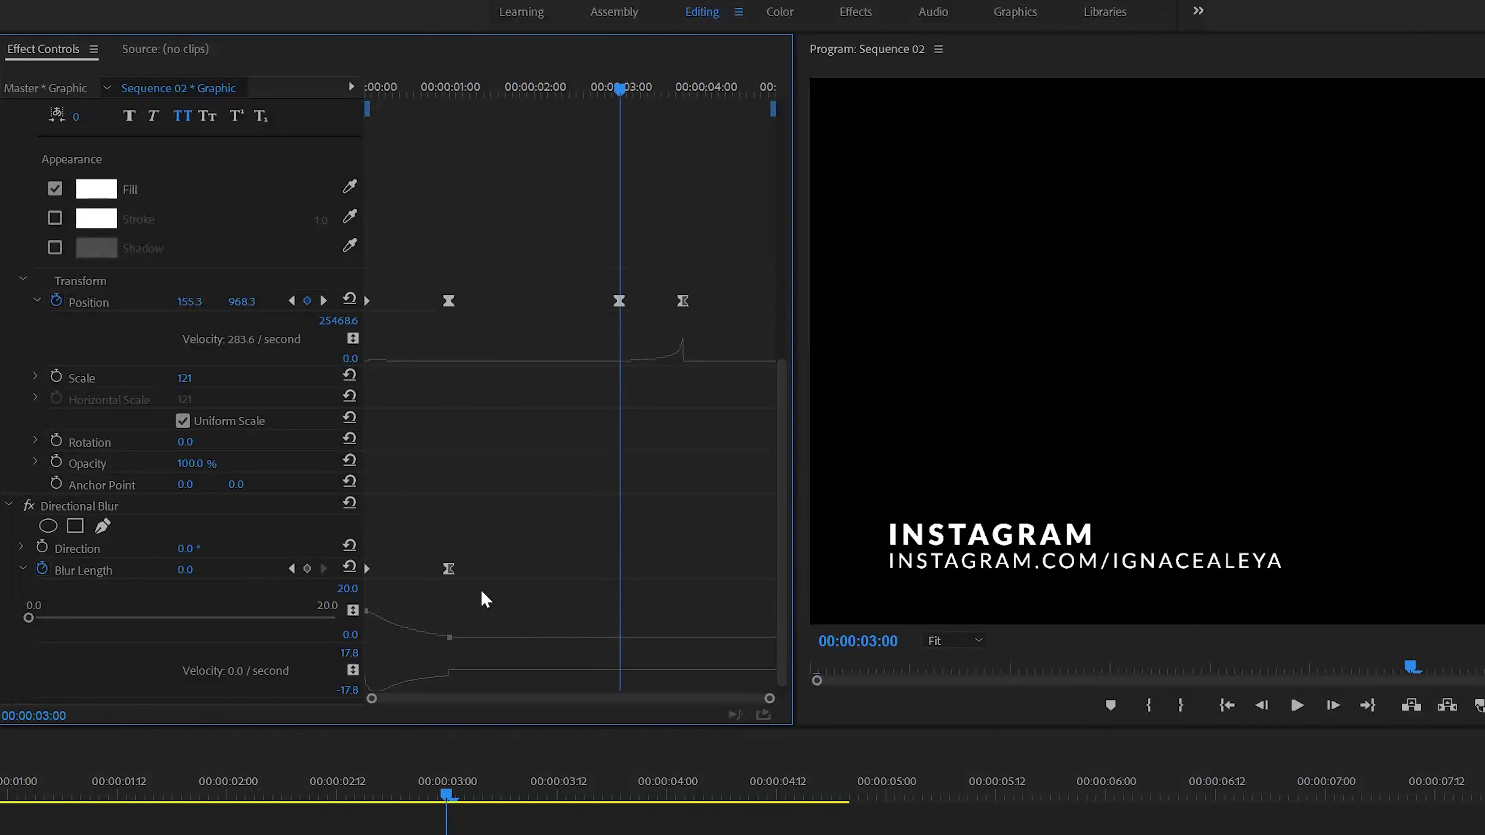
click(307, 568)
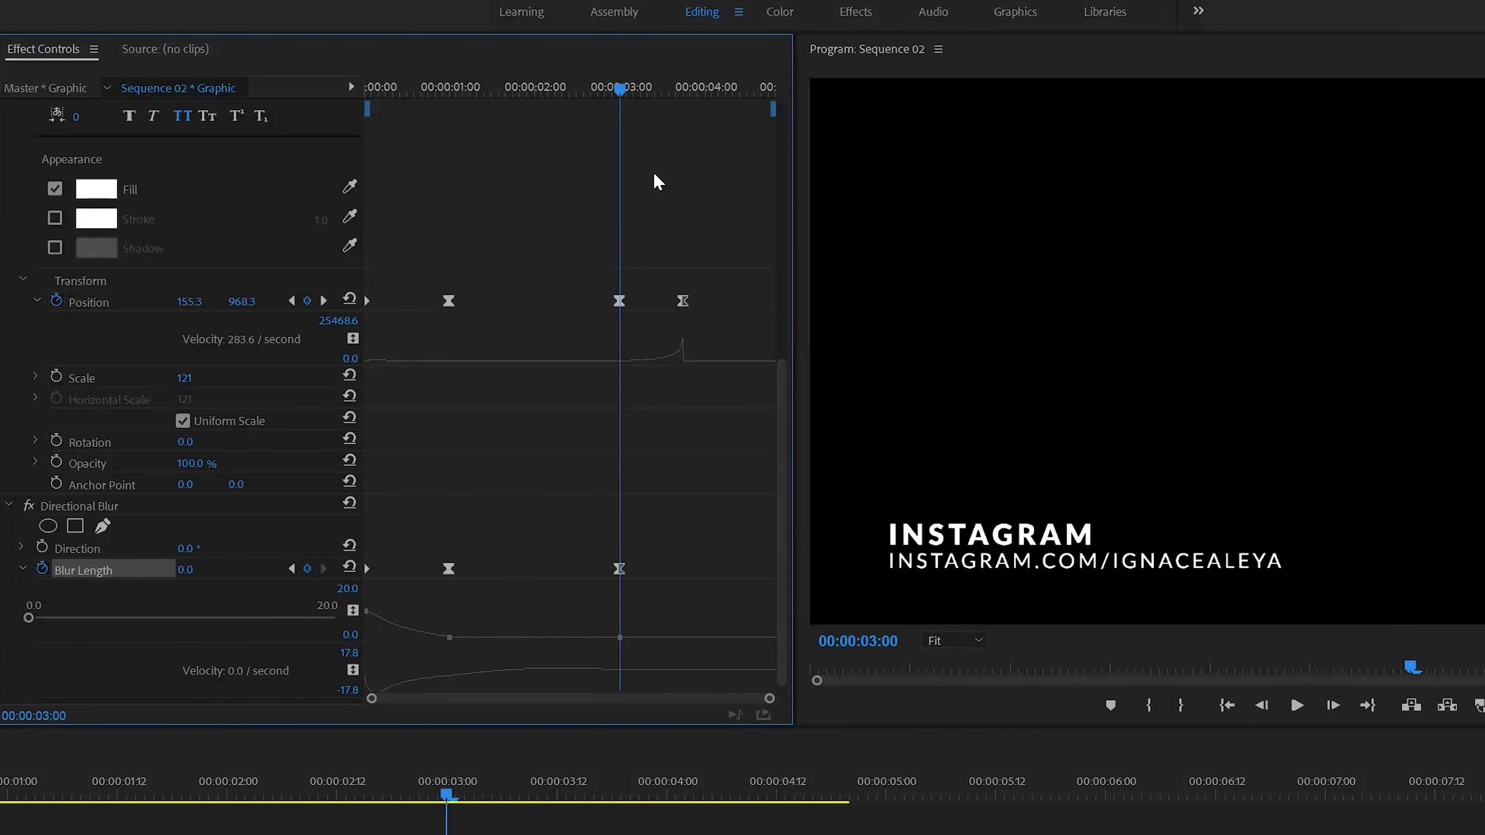
click(685, 88)
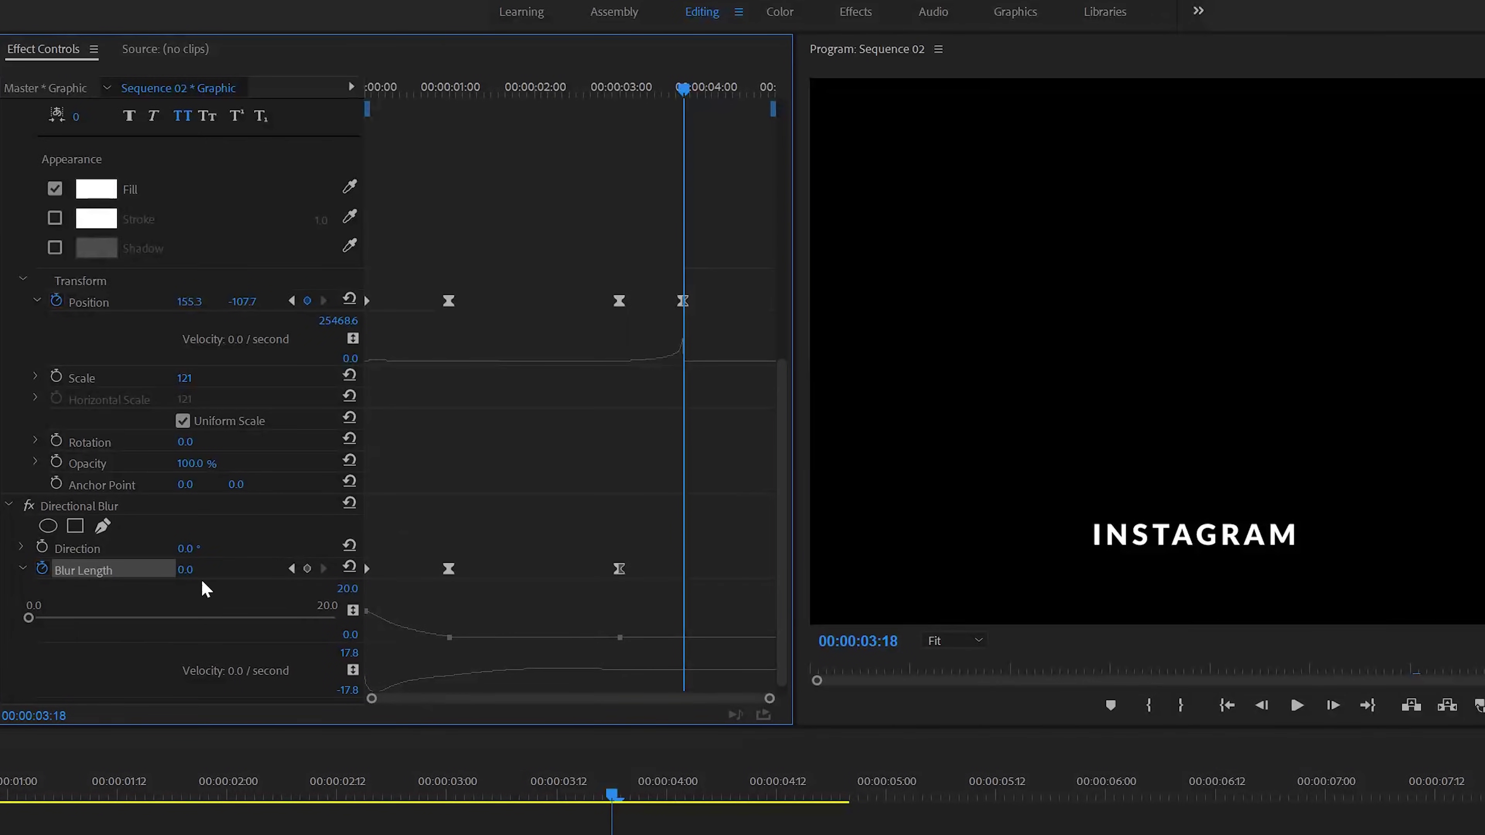
click(186, 569)
text(10)
key(Return)
- Ease the blur curve out of the three-second Blur Length keyframe and preview the exit
click(634, 114)
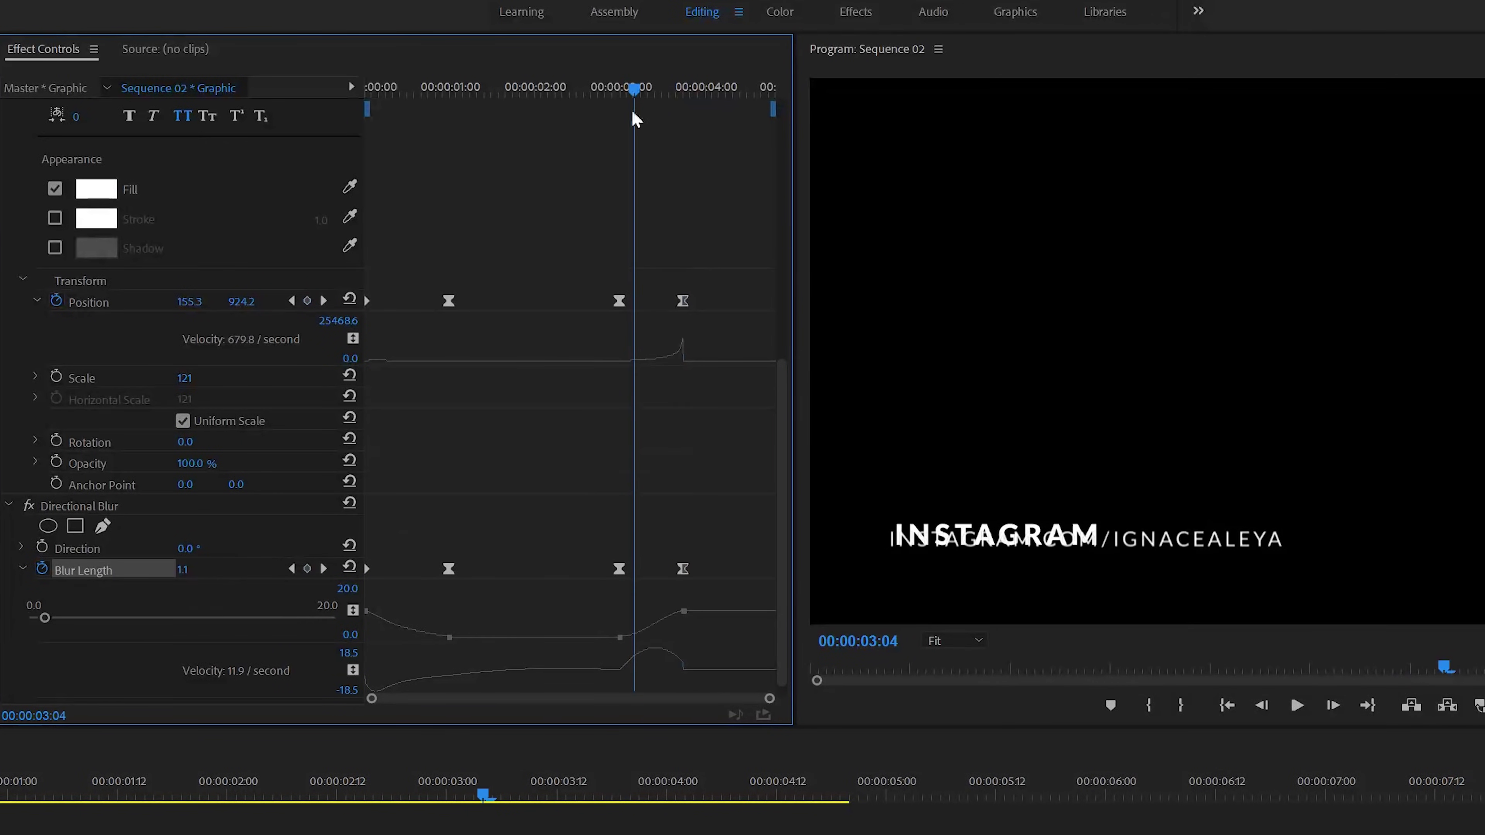
click(615, 638)
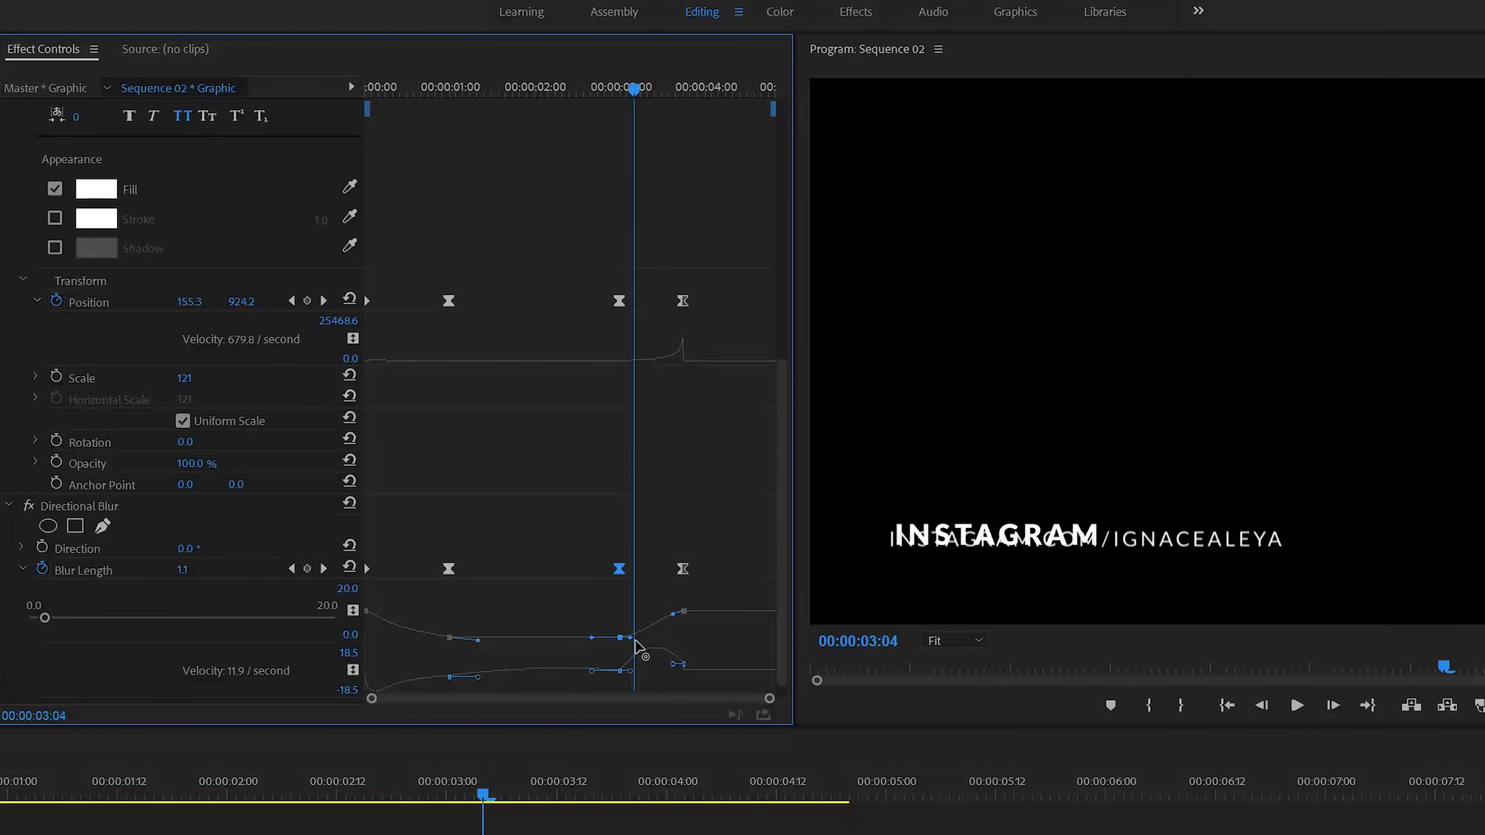
drag(634, 641, 651, 640)
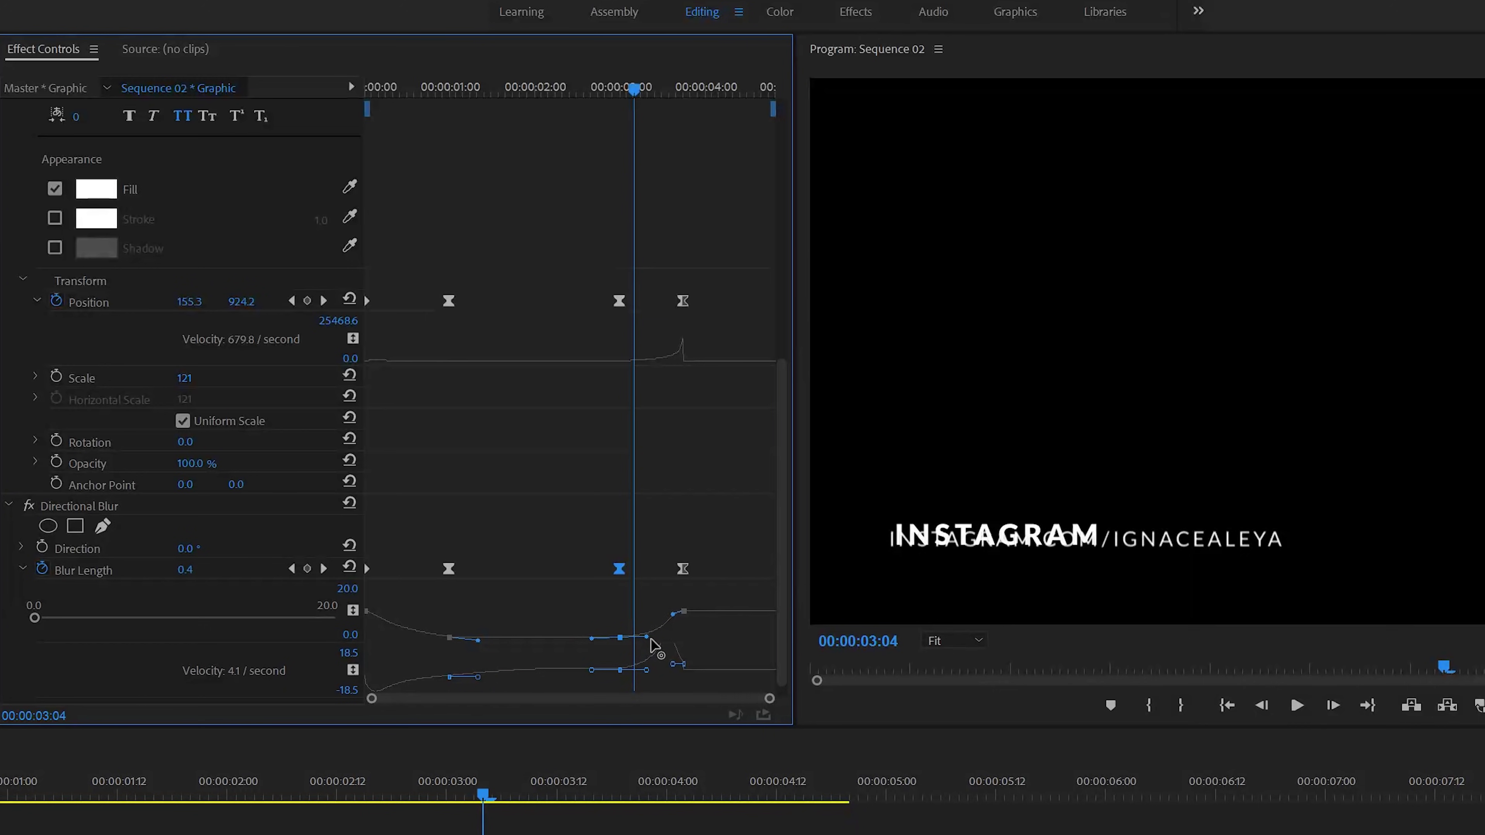
click(602, 91)
key(space)
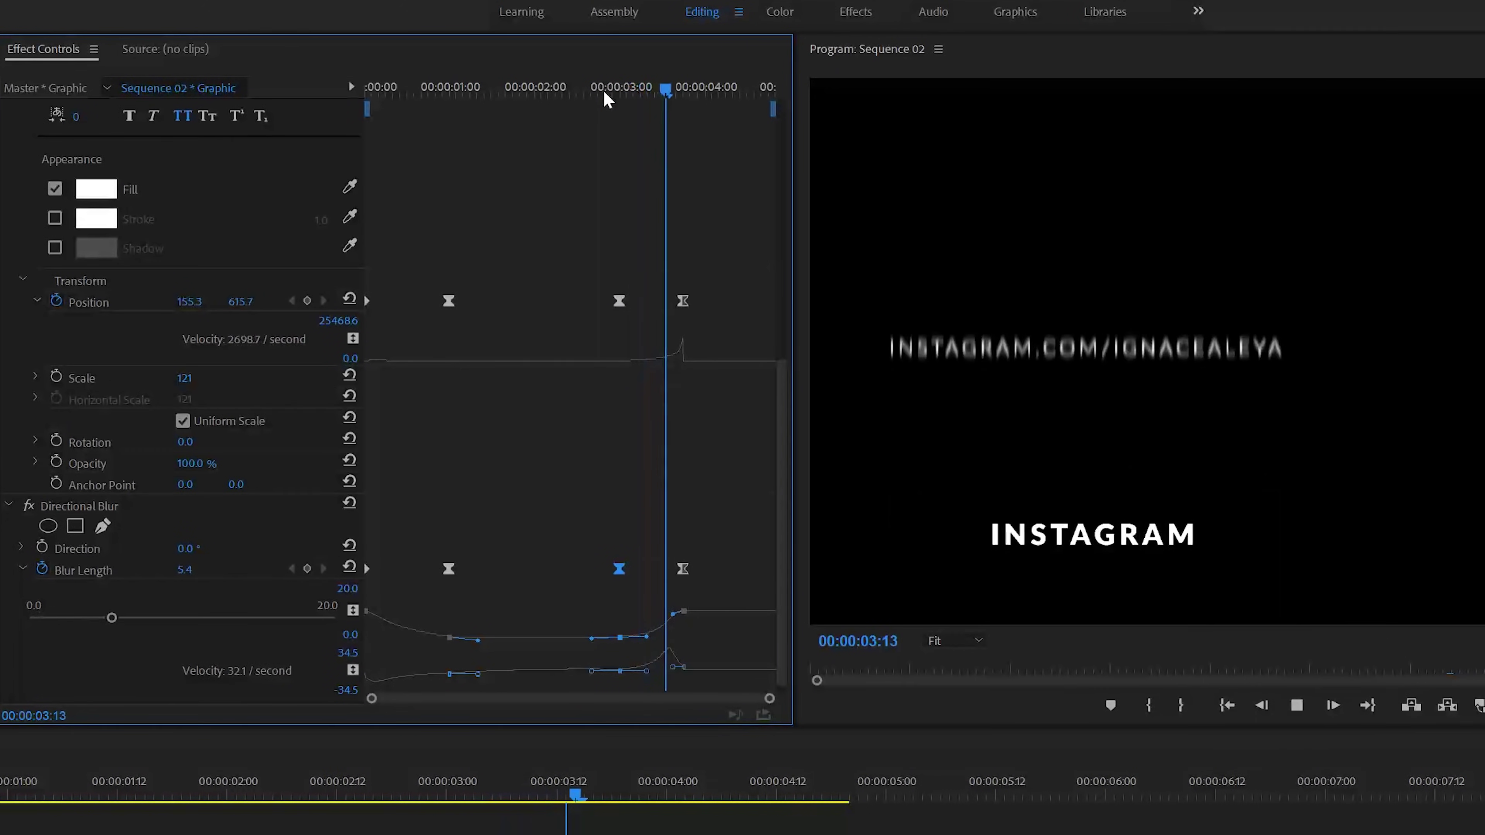
- Raise the exit Blur Length at 00:00:03:18 to 25 and preview the stronger streak
click(679, 79)
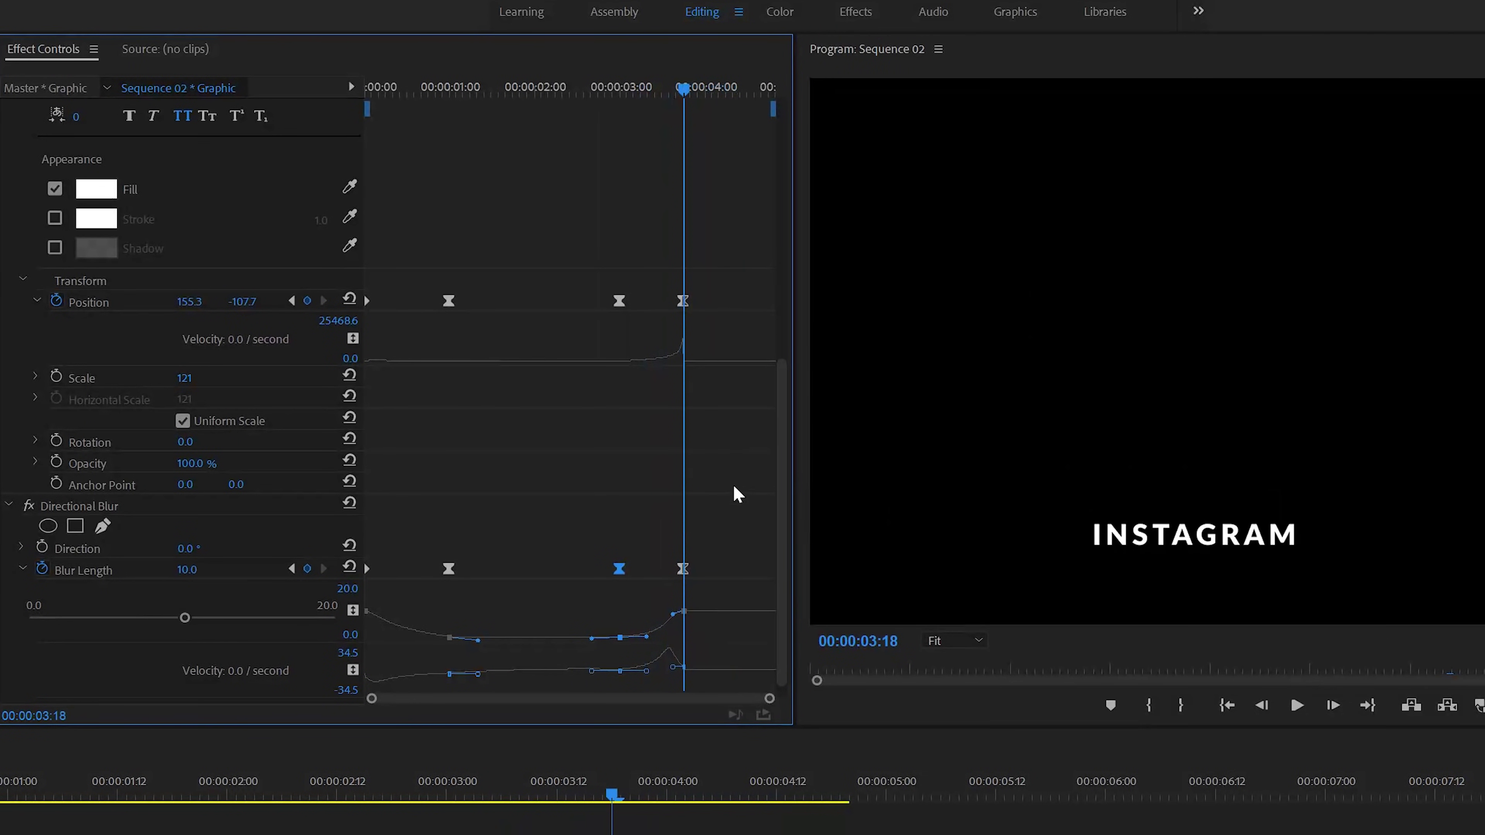
click(187, 569)
text(25)
key(Return)
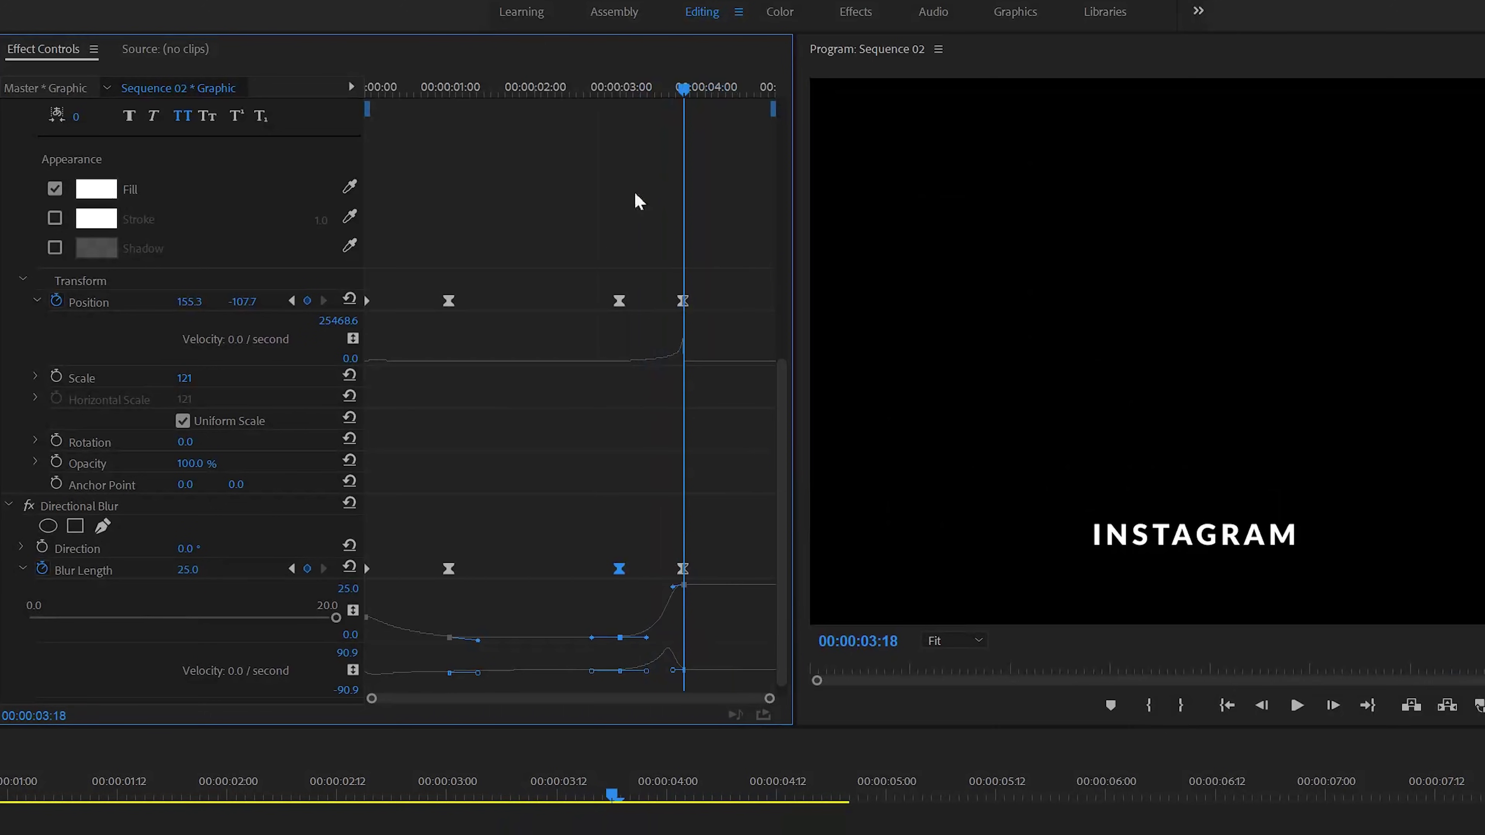
click(617, 91)
key(space)
key(space)
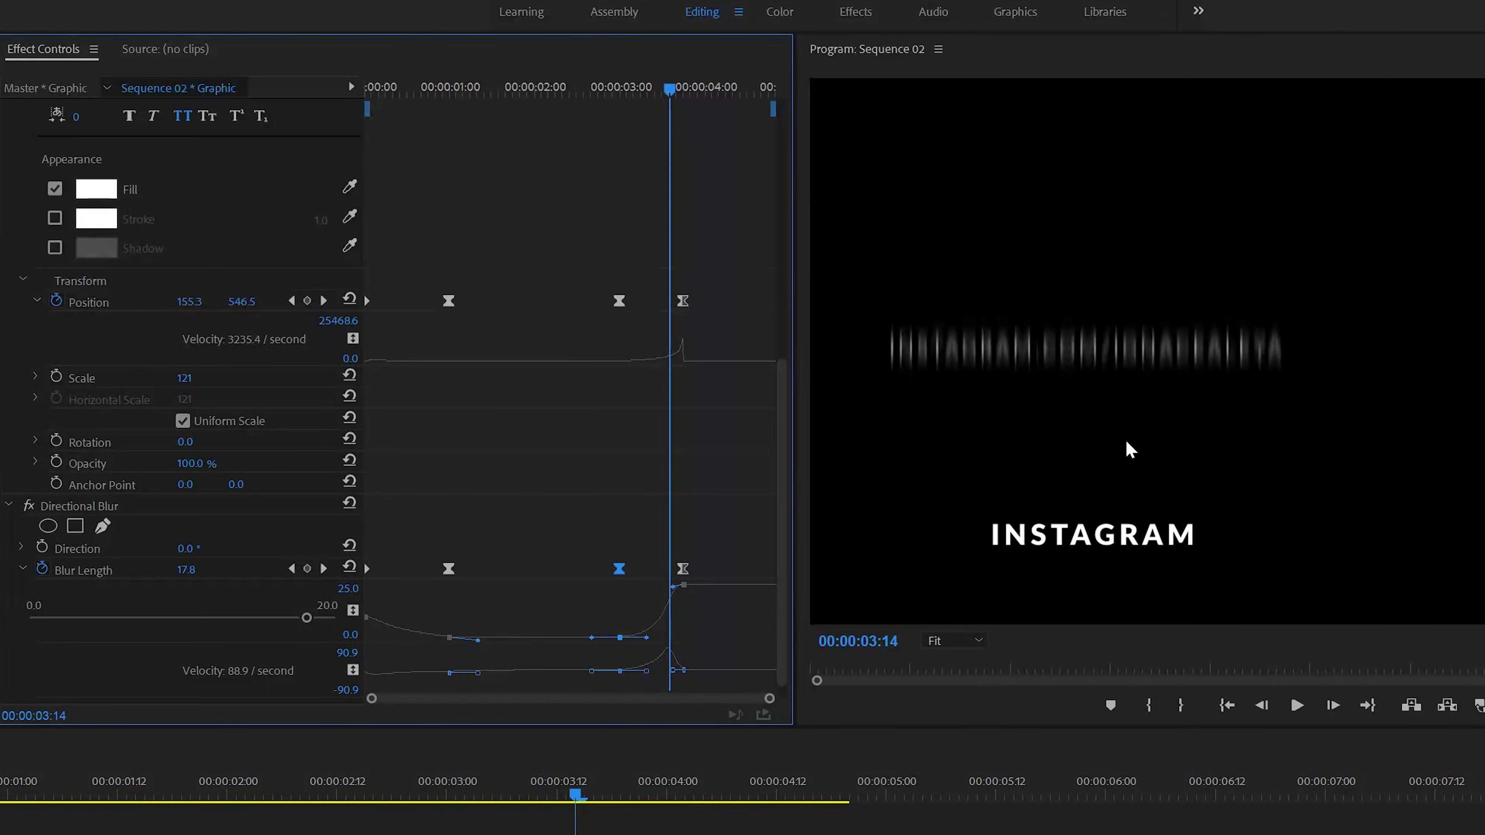
click(524, 93)
key(space)
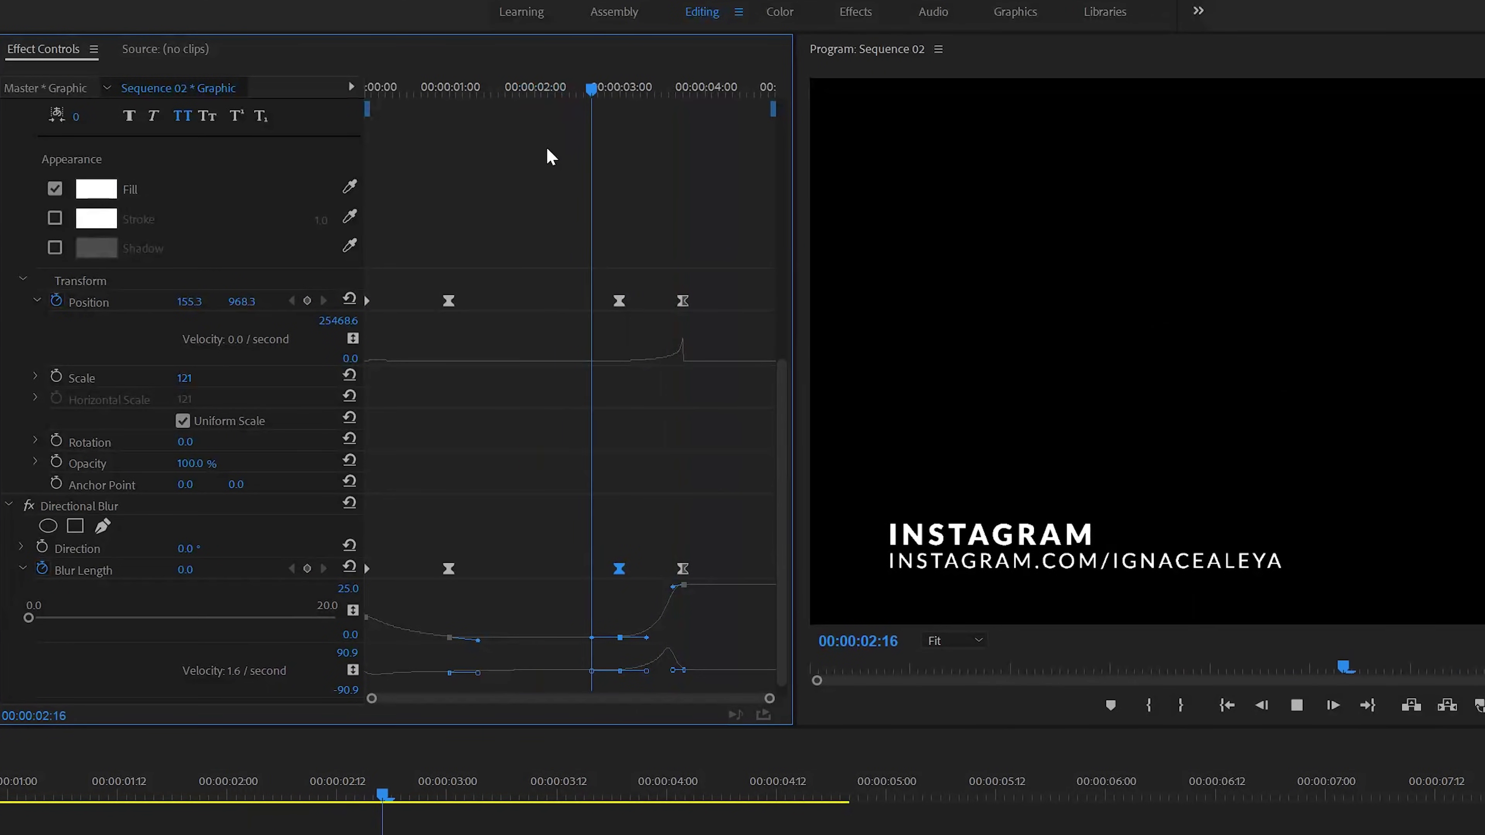
key(space)
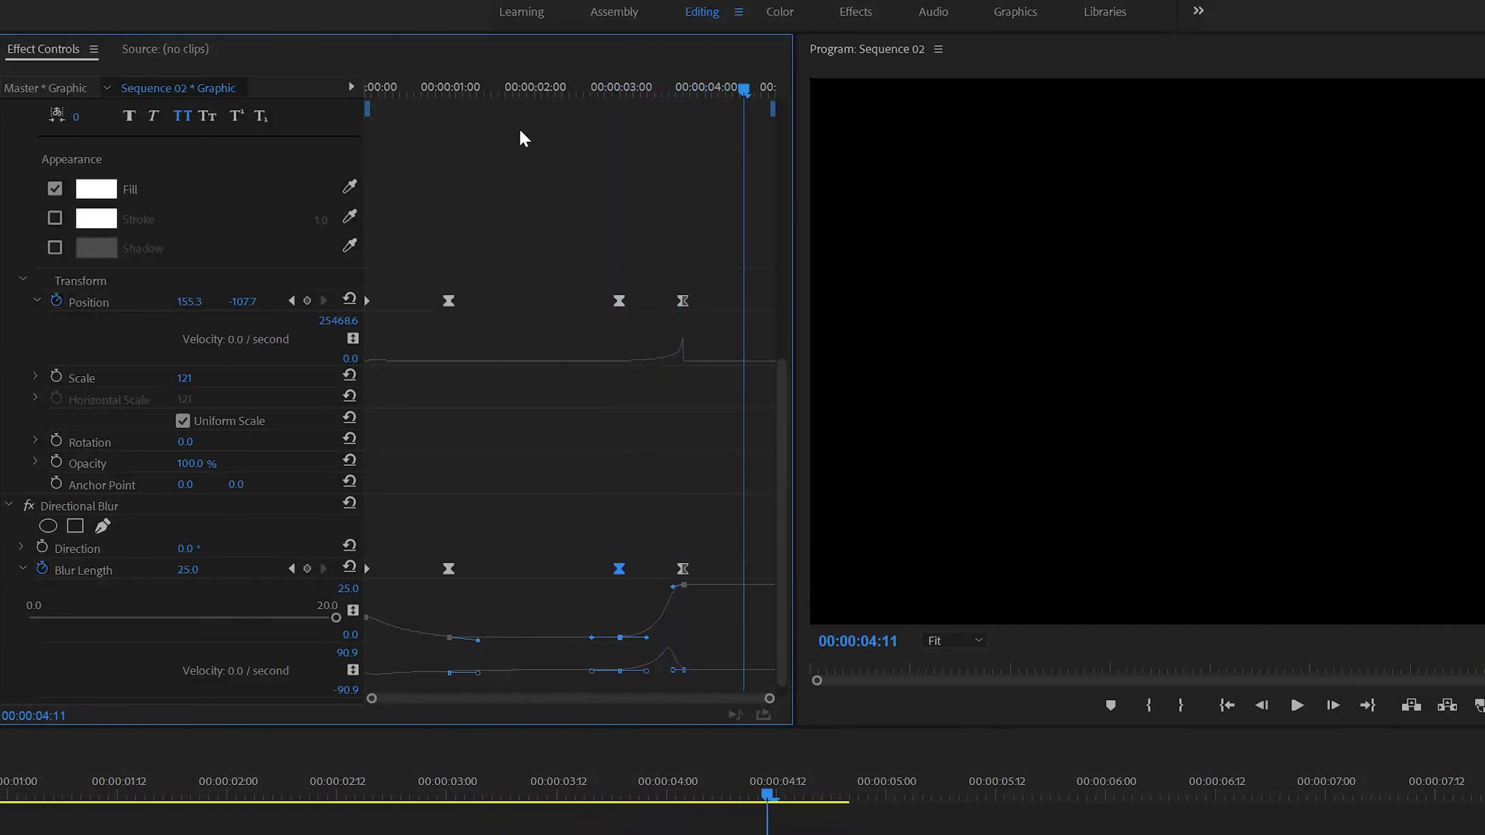
click(563, 88)
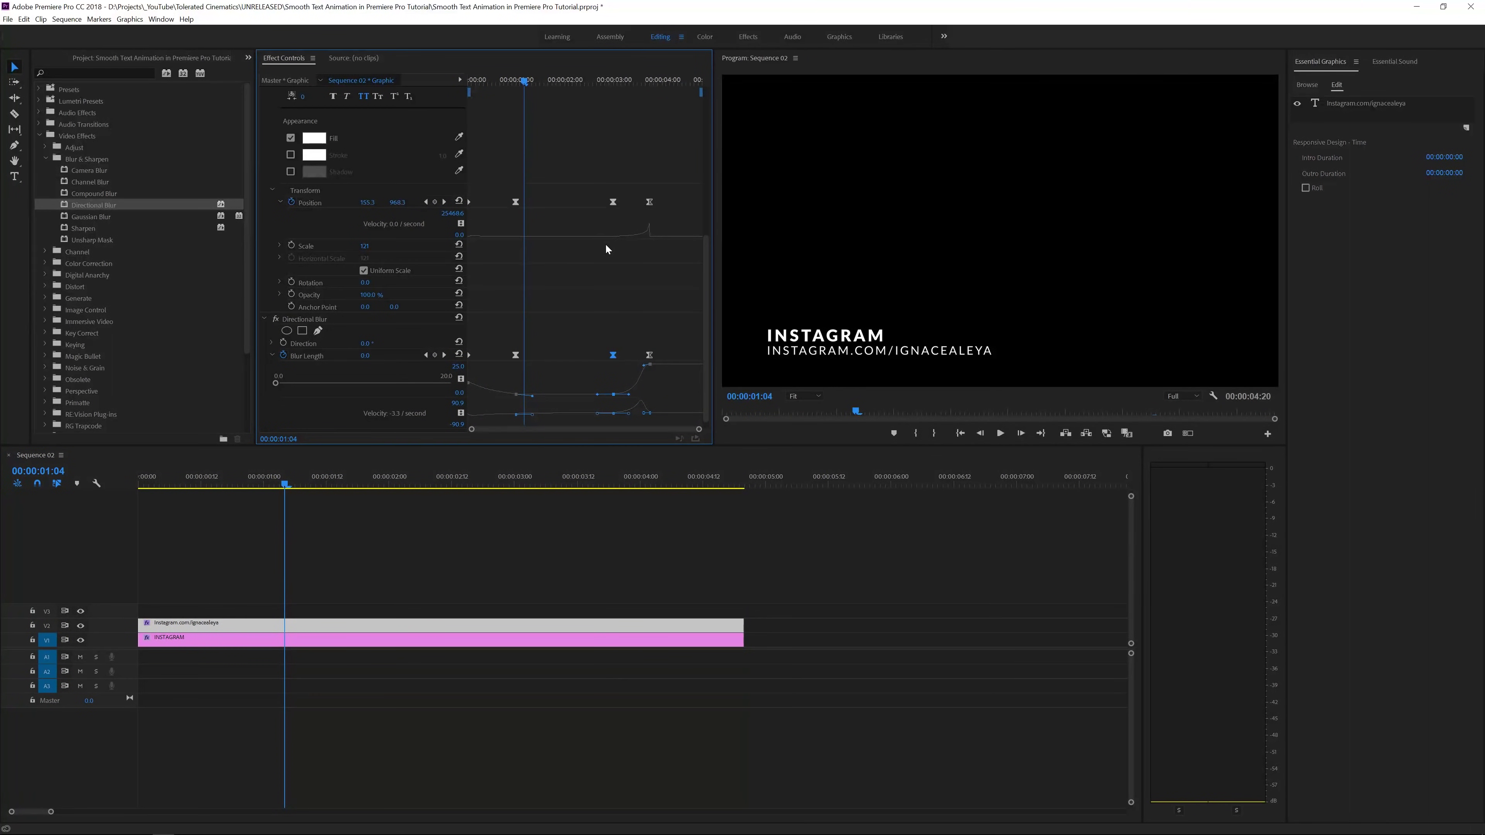
- Drag Directional Blur onto the INSTAGRAM title clip on V1
click(606, 246)
click(217, 638)
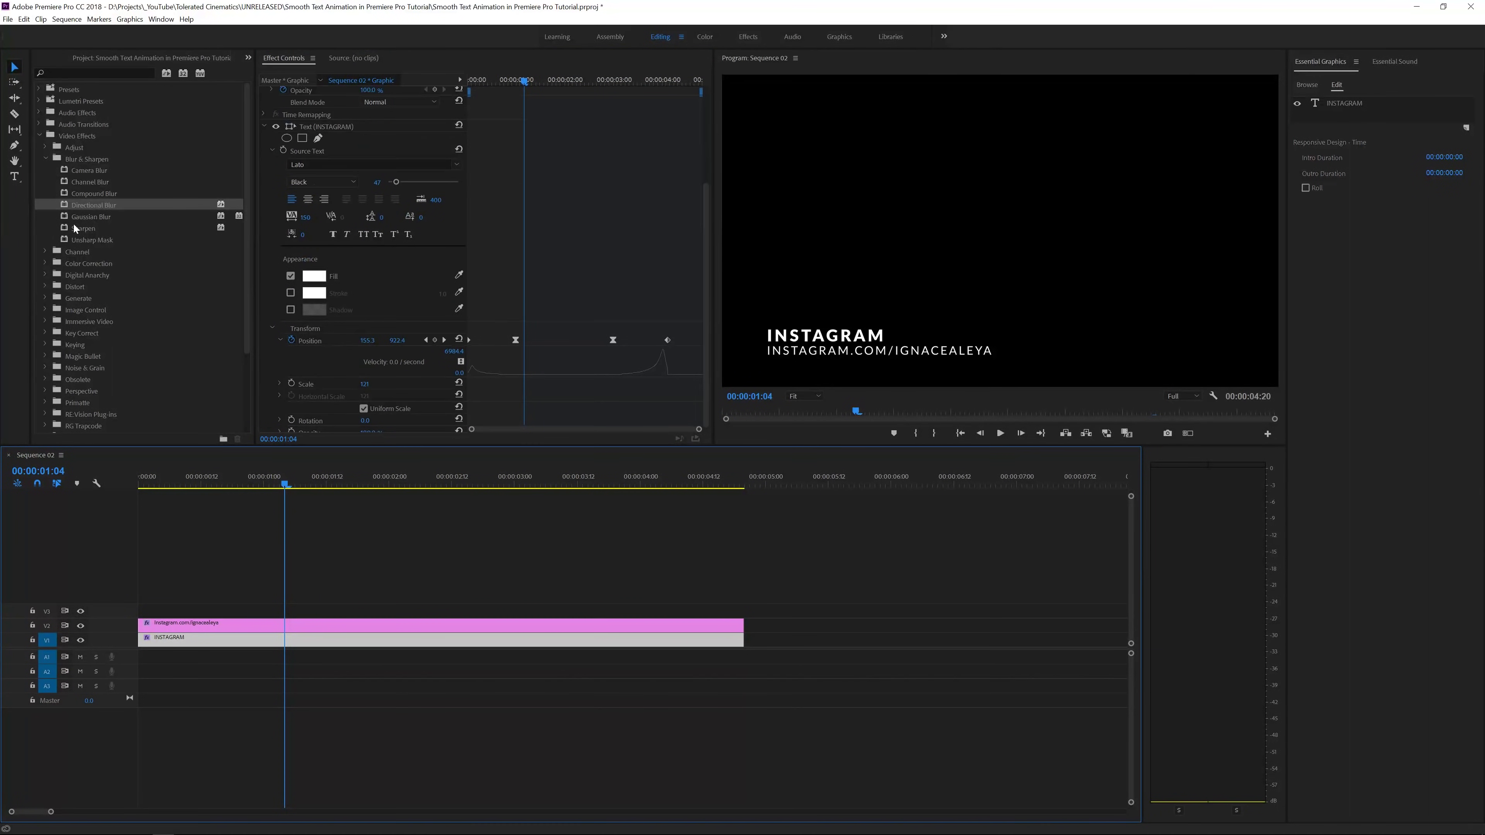
drag(105, 213, 217, 637)
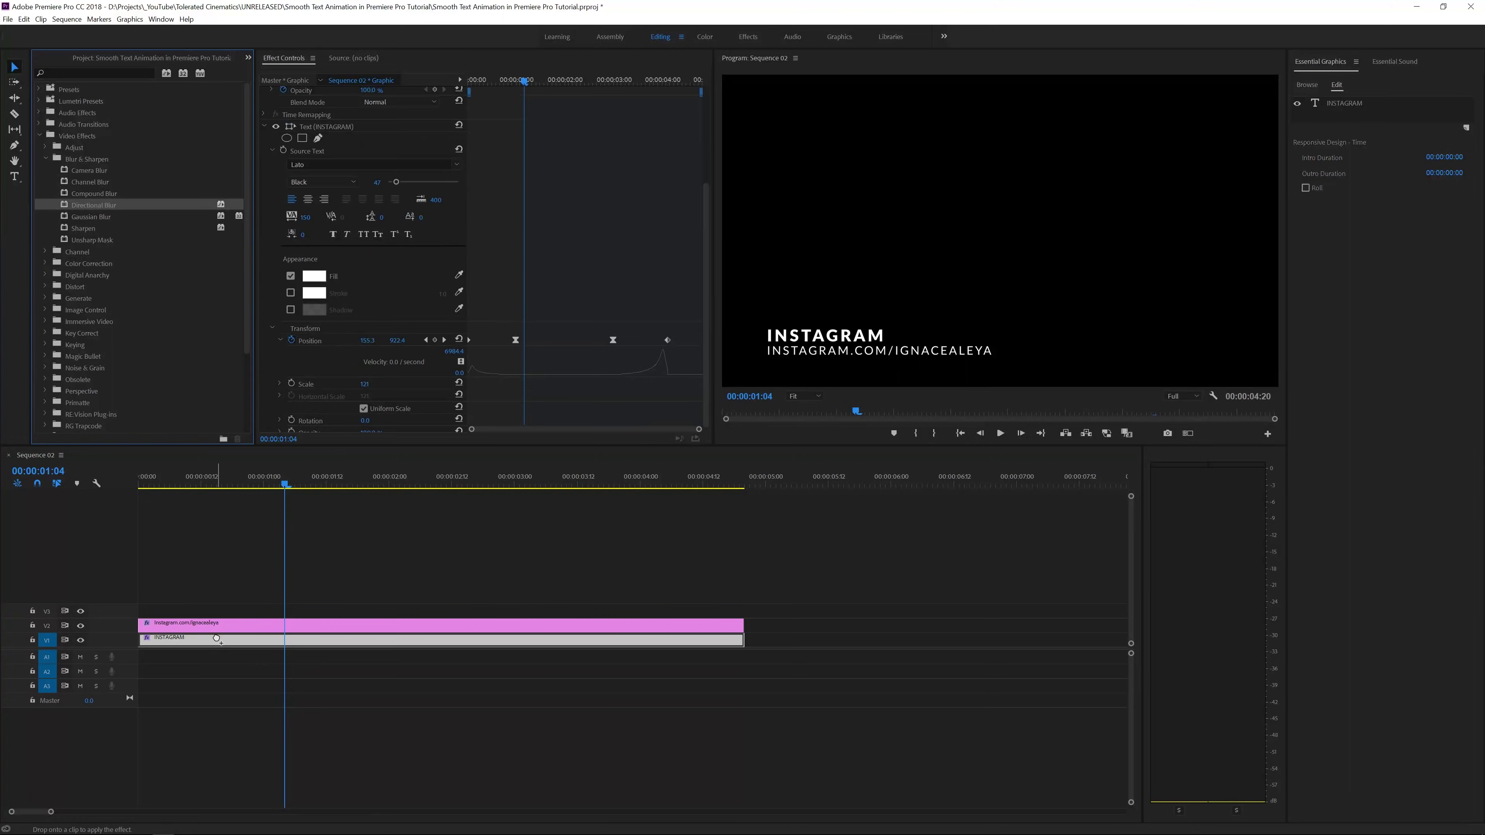
drag(517, 79, 457, 99)
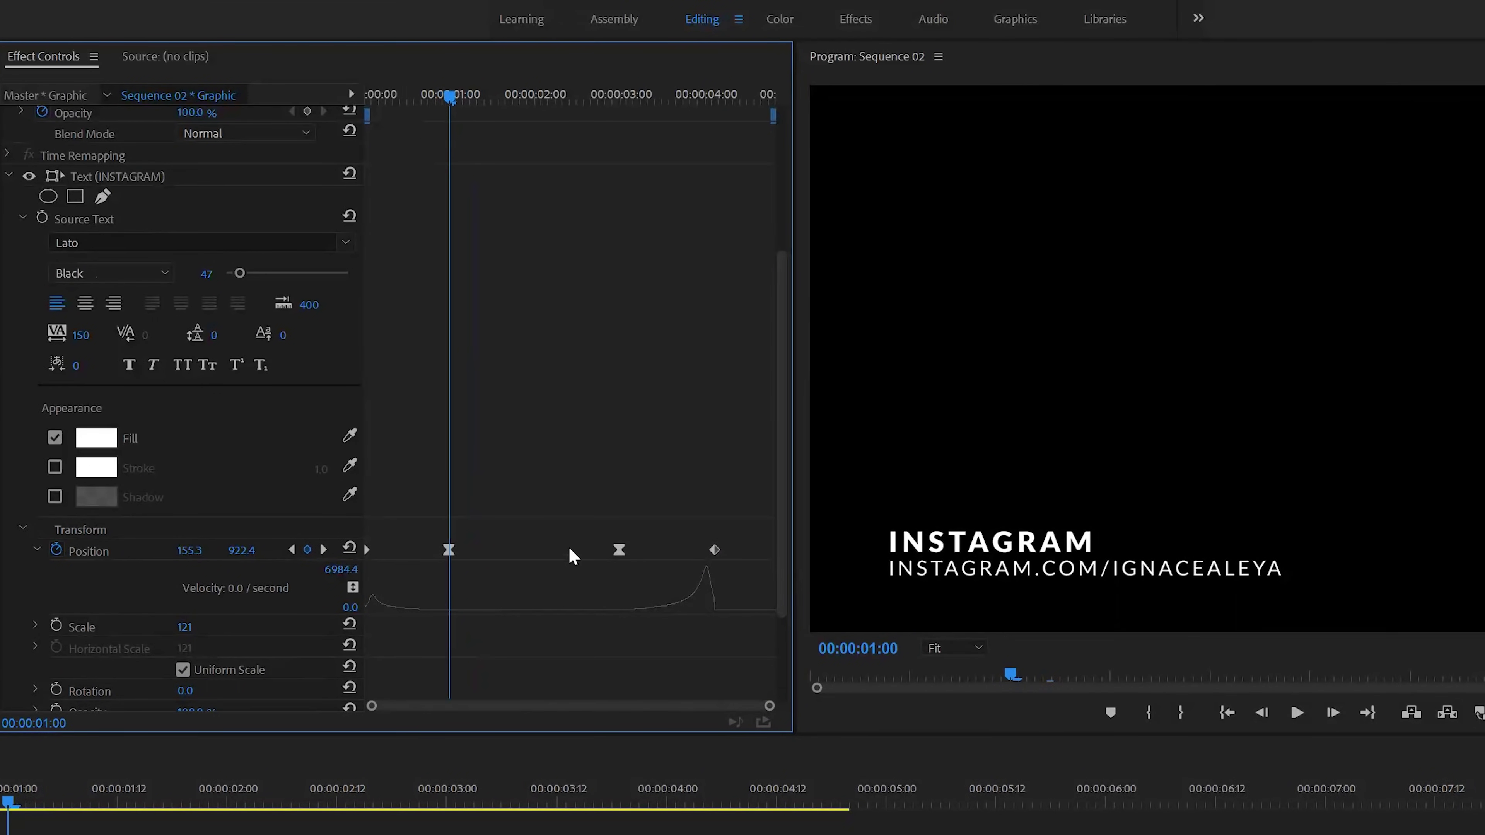
- Add Blur Length keyframes at one second and at 00:00:03:00
scroll(456, 547, down, 3)
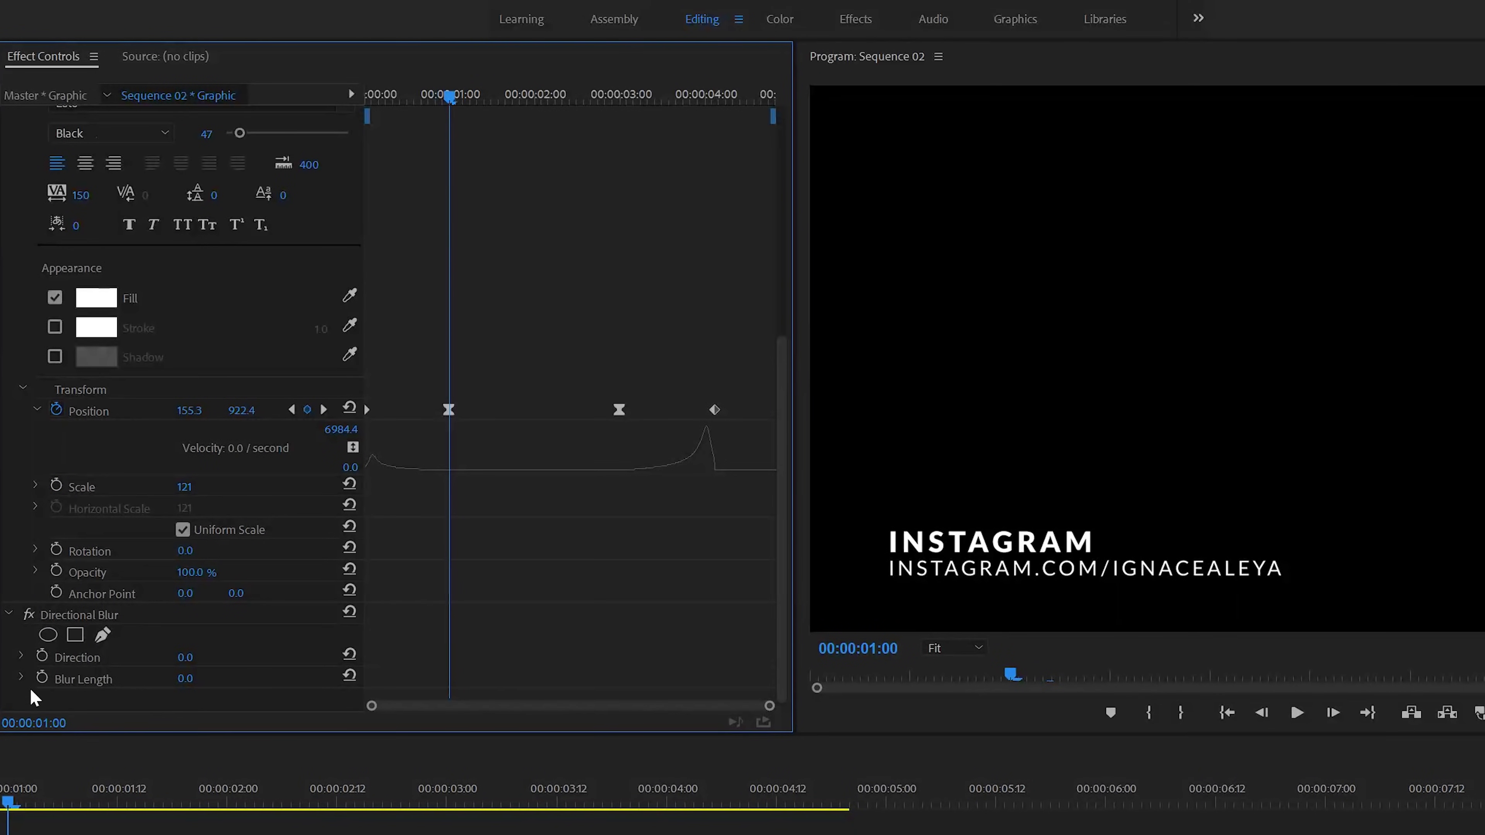
click(42, 677)
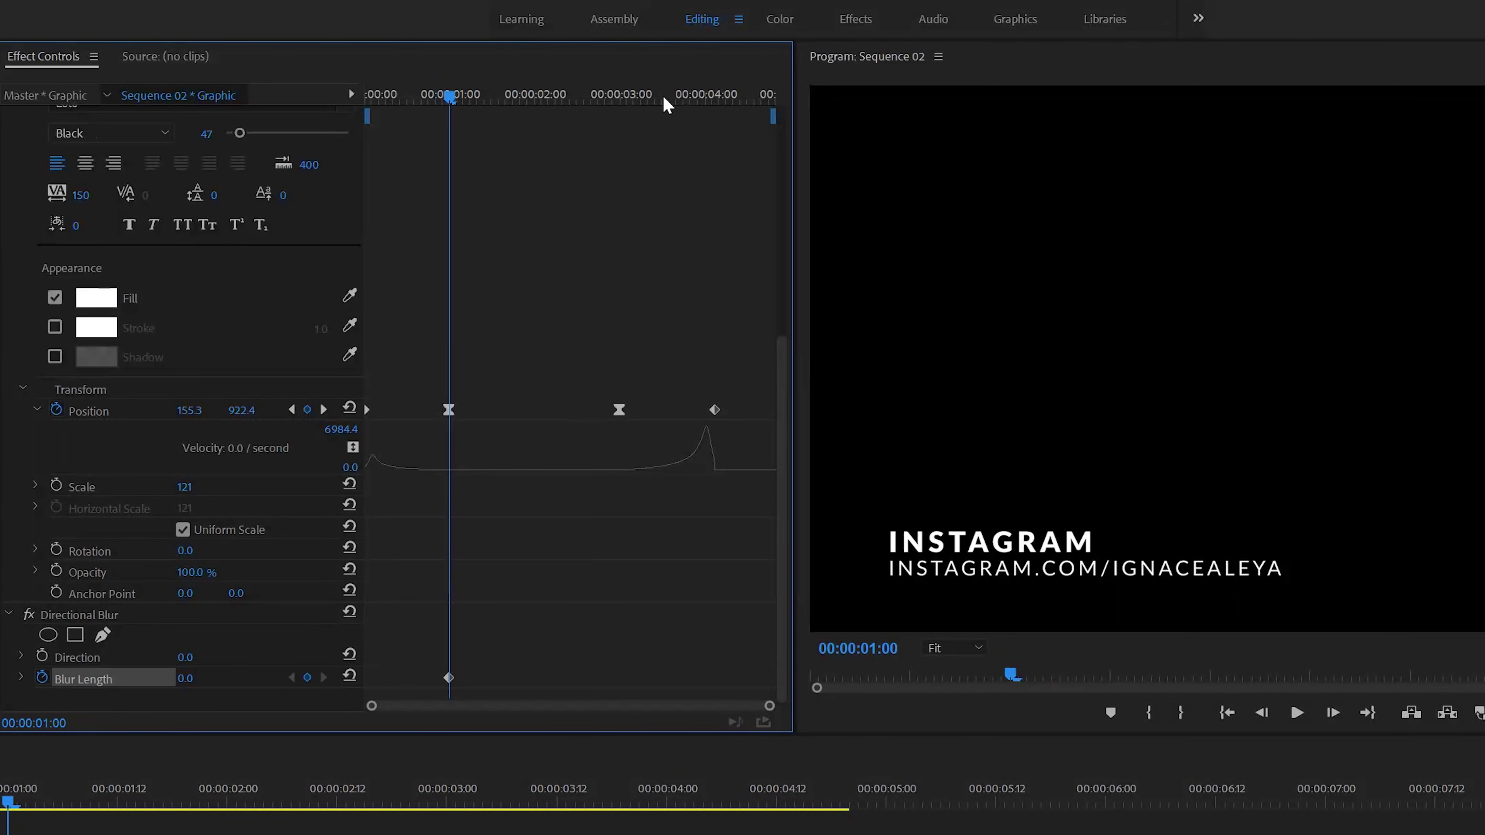
drag(625, 96, 619, 97)
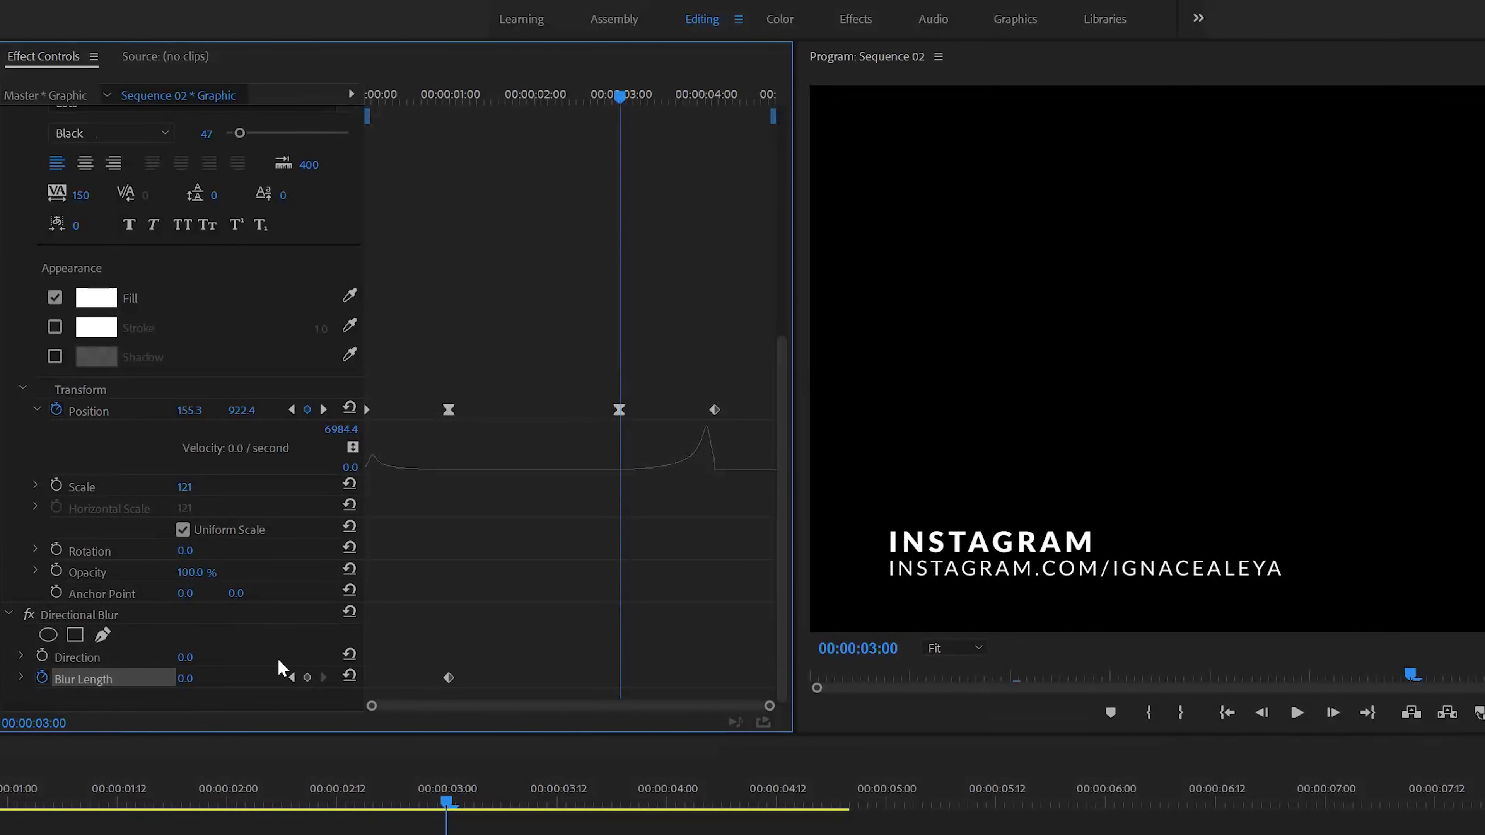
click(308, 679)
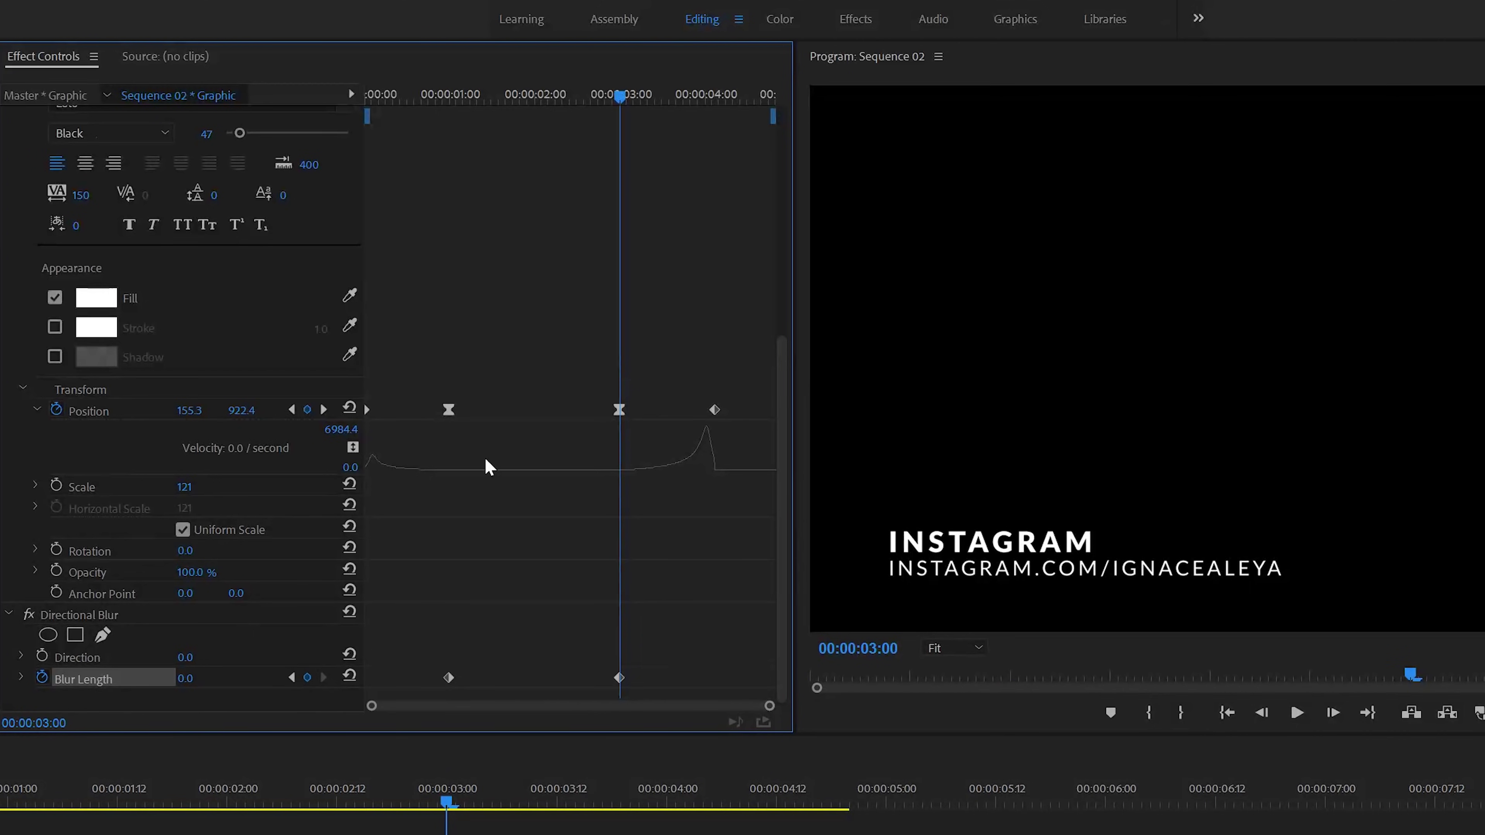
- Set the directional blur Direction to 90°
click(184, 657)
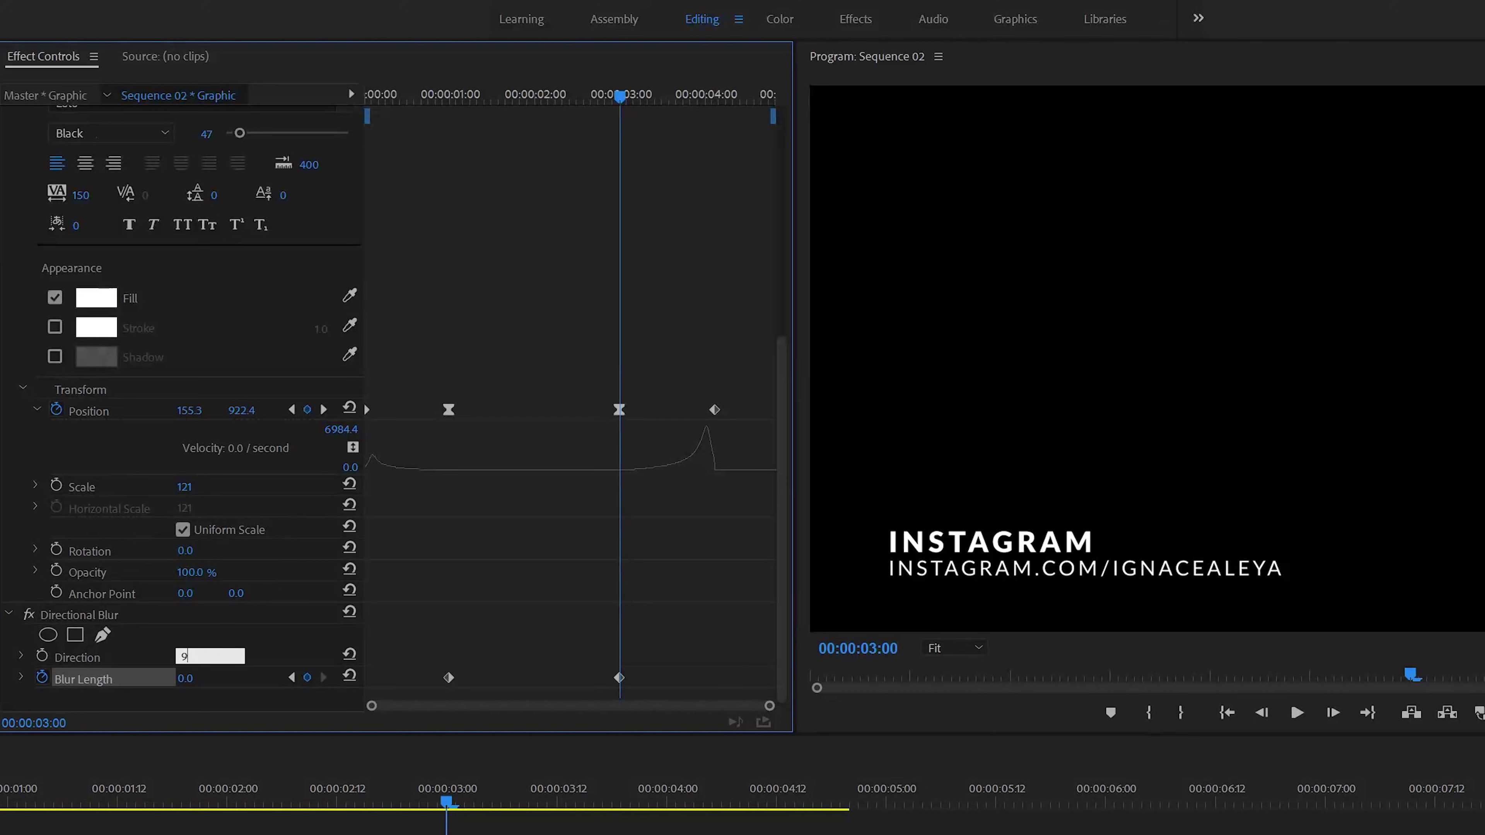
text(90)
key(Return)
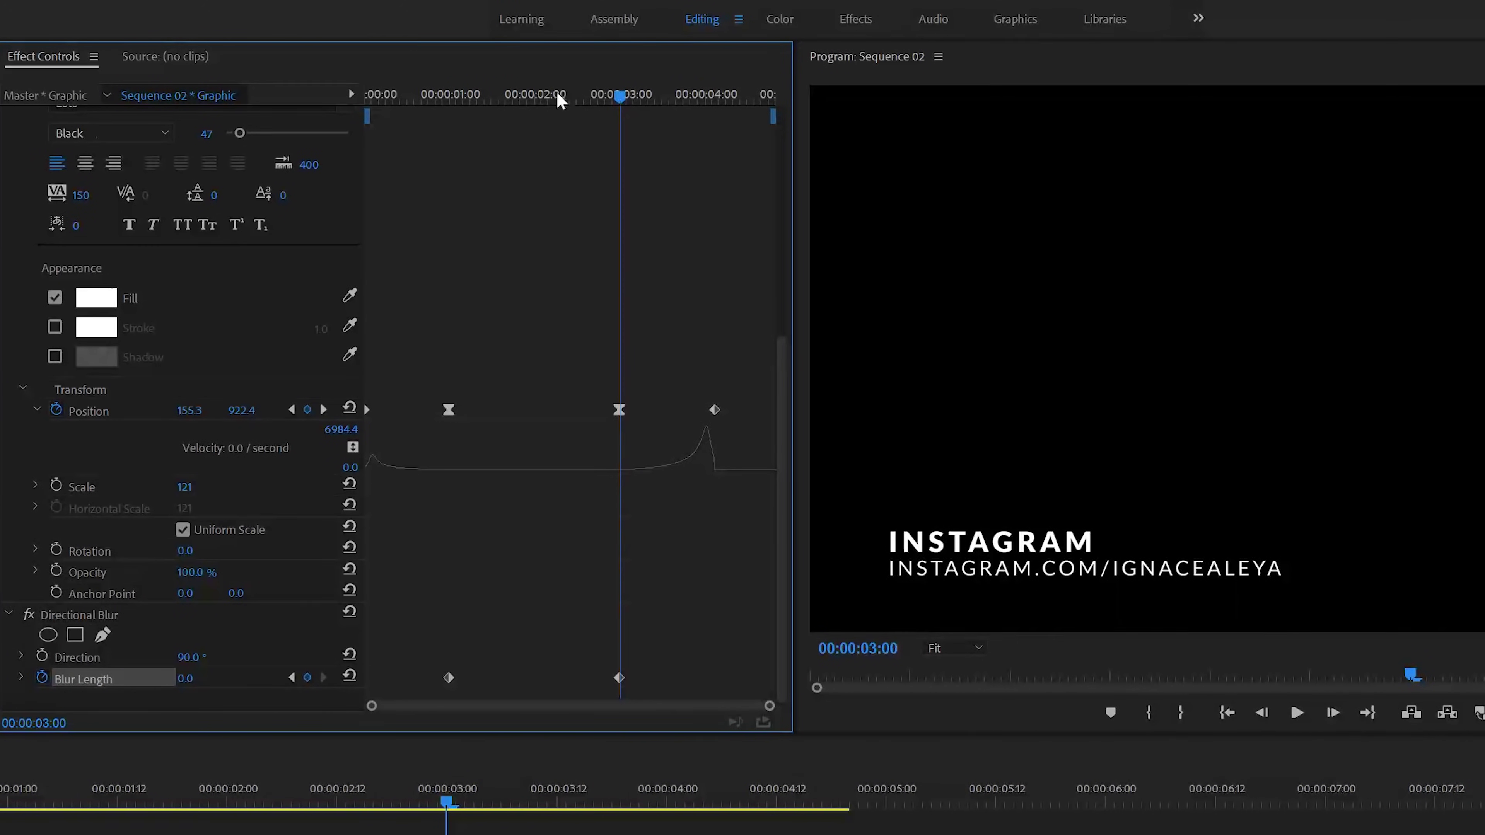
- Key Blur Length to 25 at the sequence start and at 00:00:04:03
drag(473, 97, 367, 97)
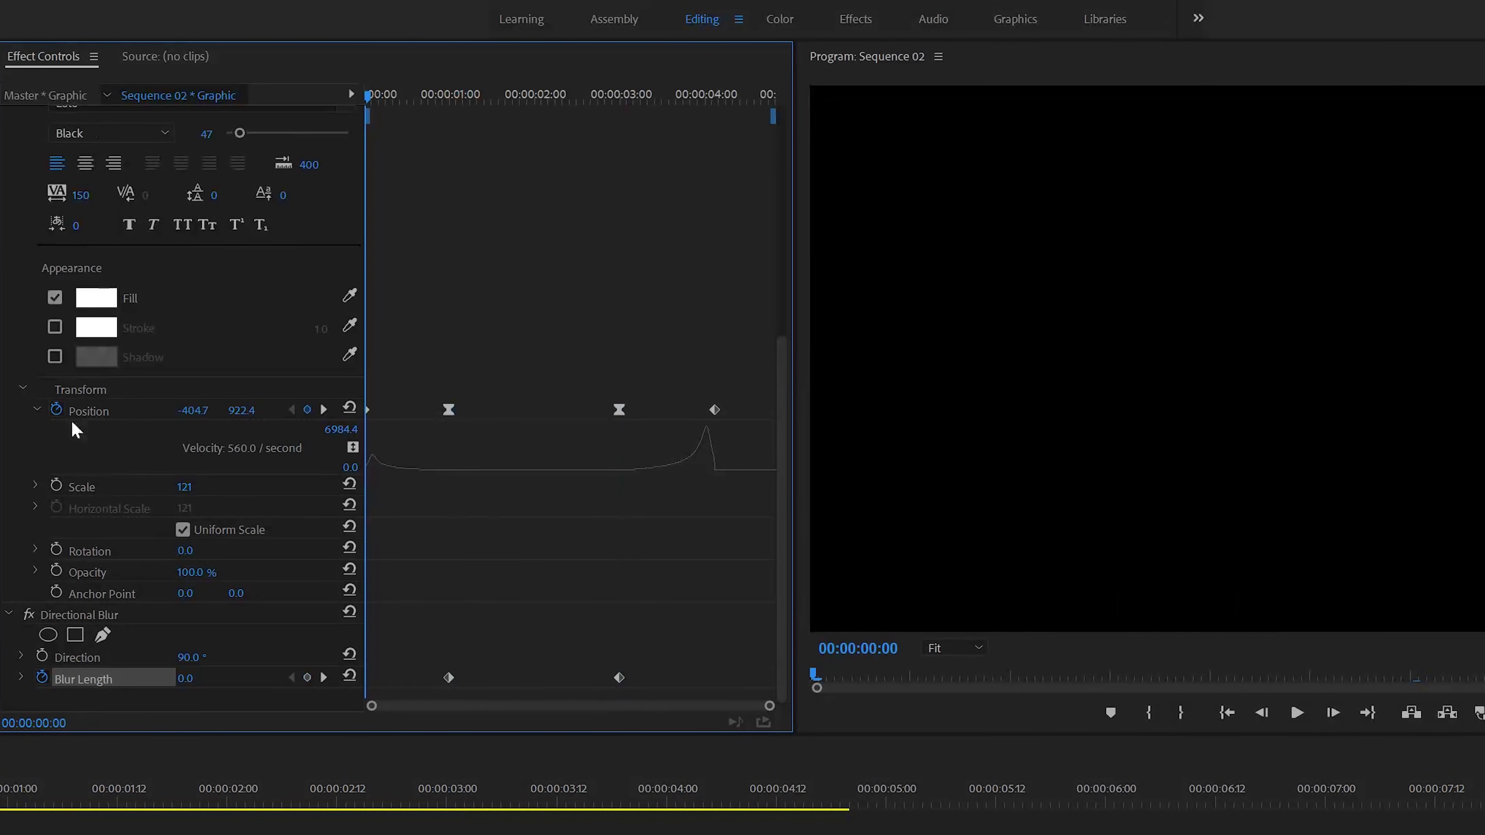
click(186, 679)
text(25)
key(Return)
drag(697, 99, 716, 98)
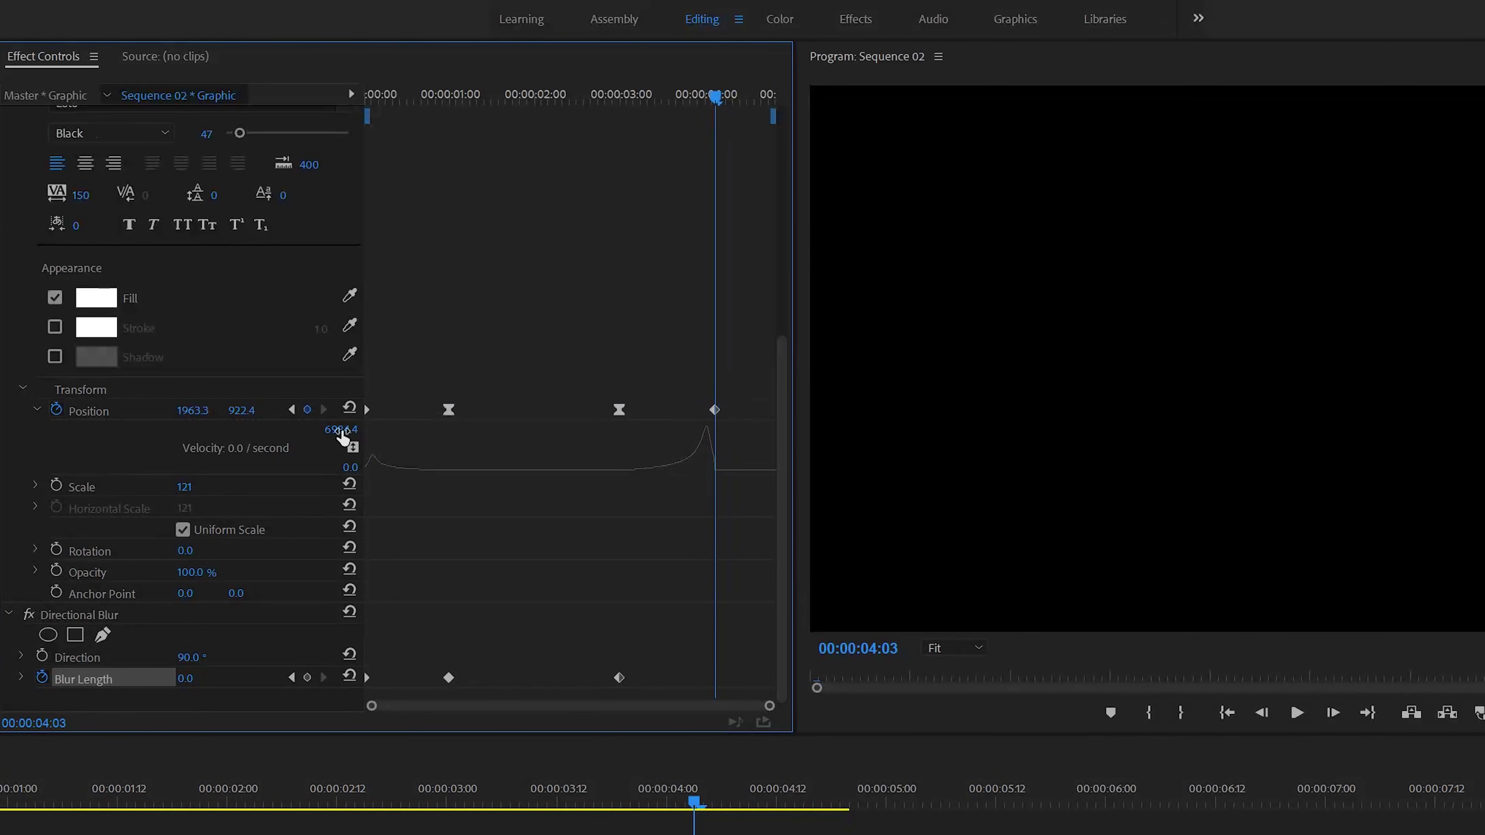
click(187, 678)
text(25)
key(Return)
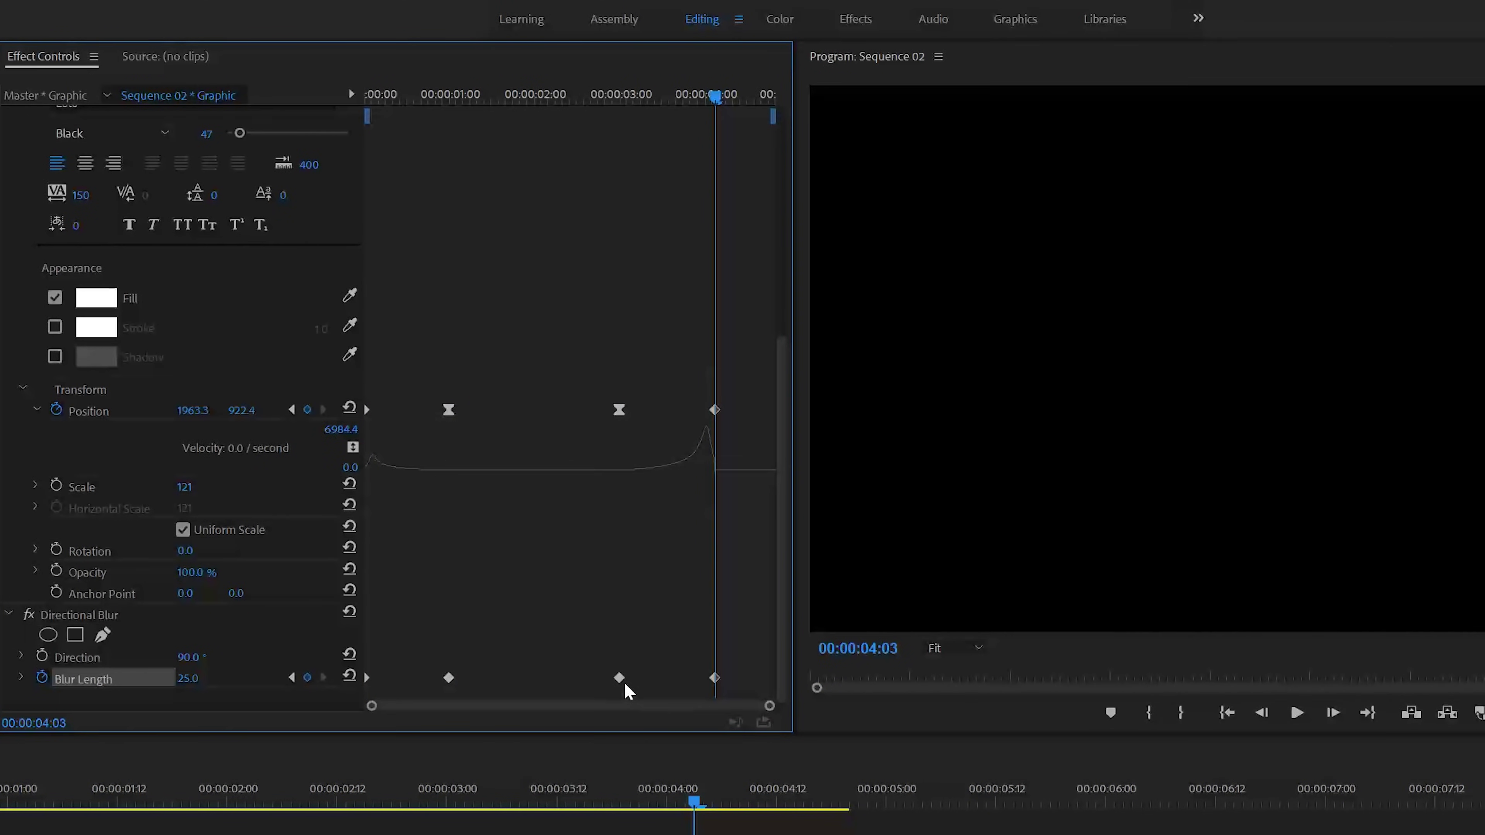
- Set the two middle Blur Length keyframes to Bezier and expand Blur Length's graph
drag(646, 652, 414, 698)
right_click(446, 680)
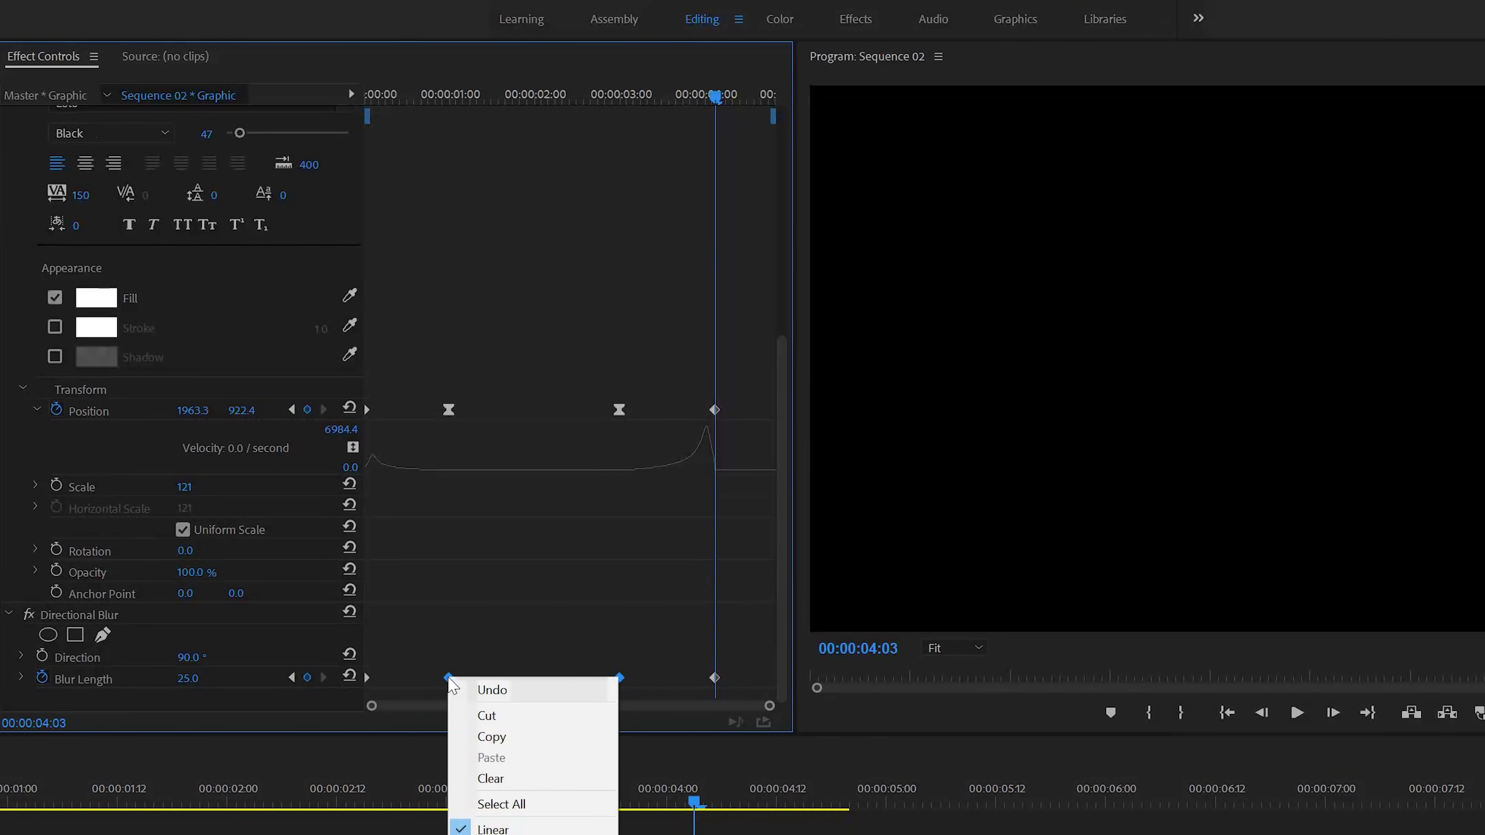
click(501, 834)
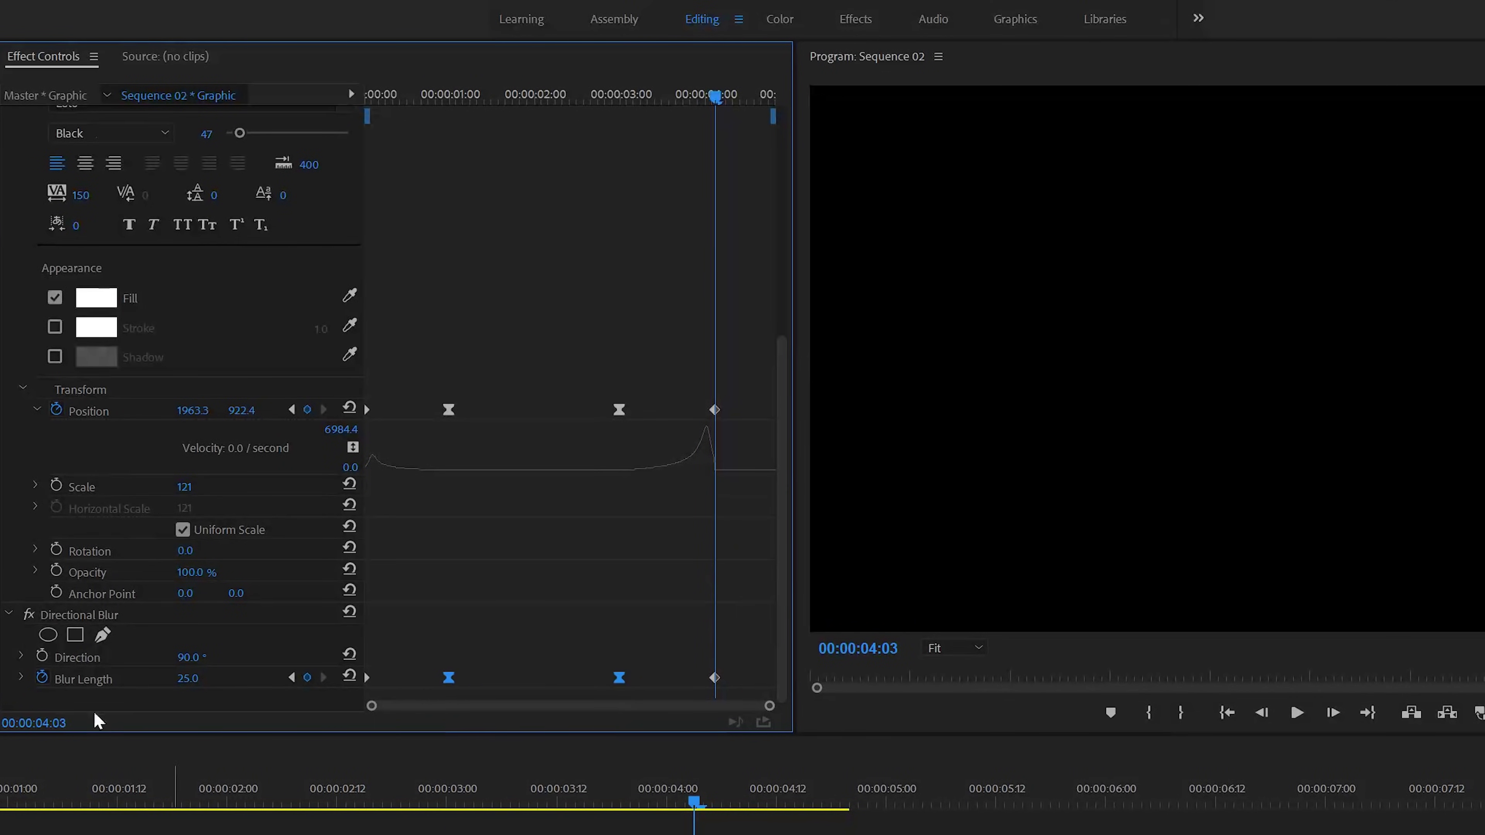
click(20, 678)
scroll(15, 684, down, 2)
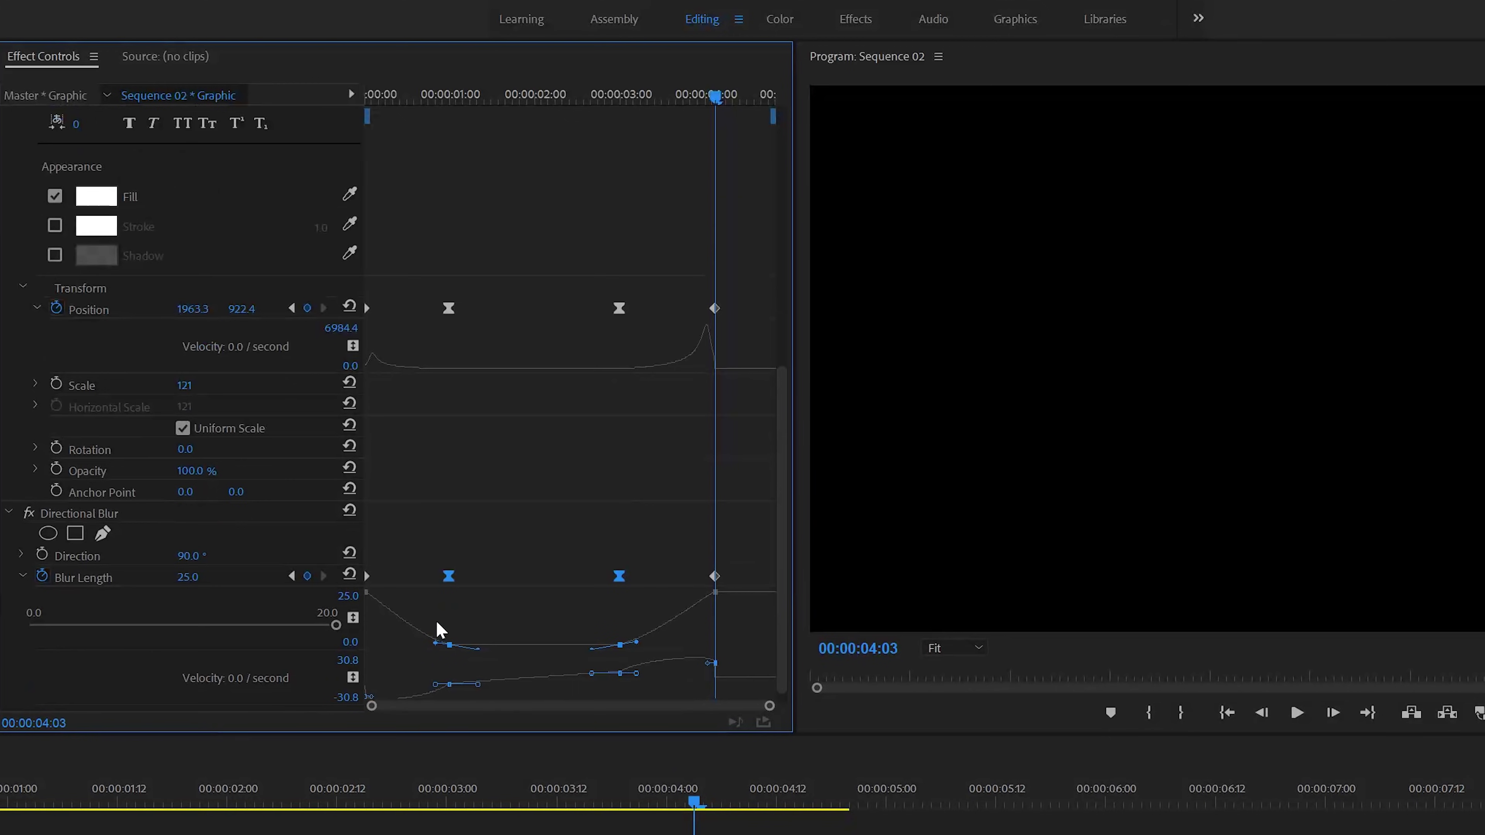
- Drag the Bezier handles of both middle Blur Length keyframes so the blur lingers near zero
drag(432, 618, 471, 674)
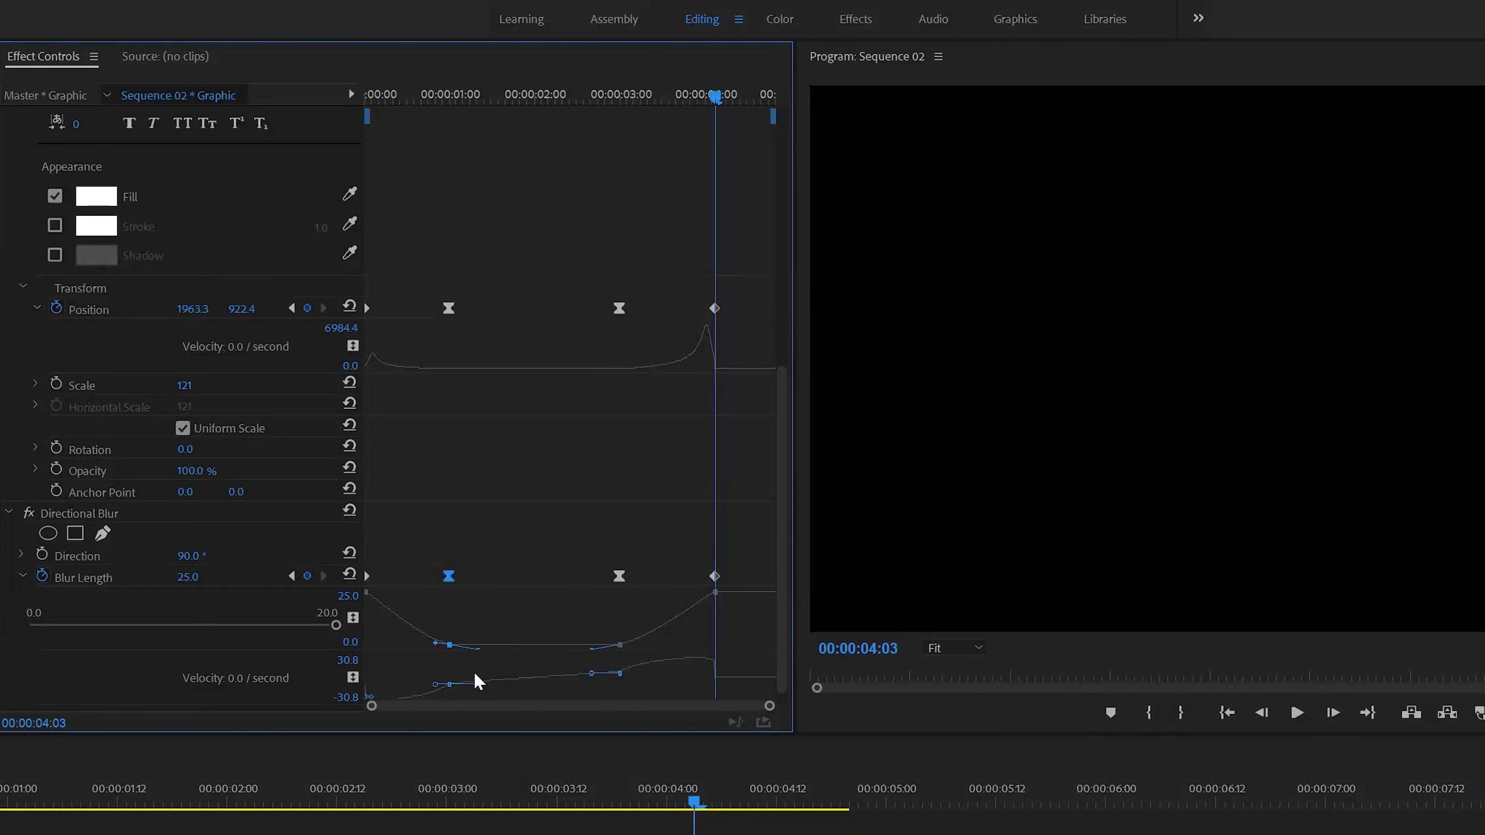
scroll(424, 702, down, 1)
drag(480, 683, 508, 670)
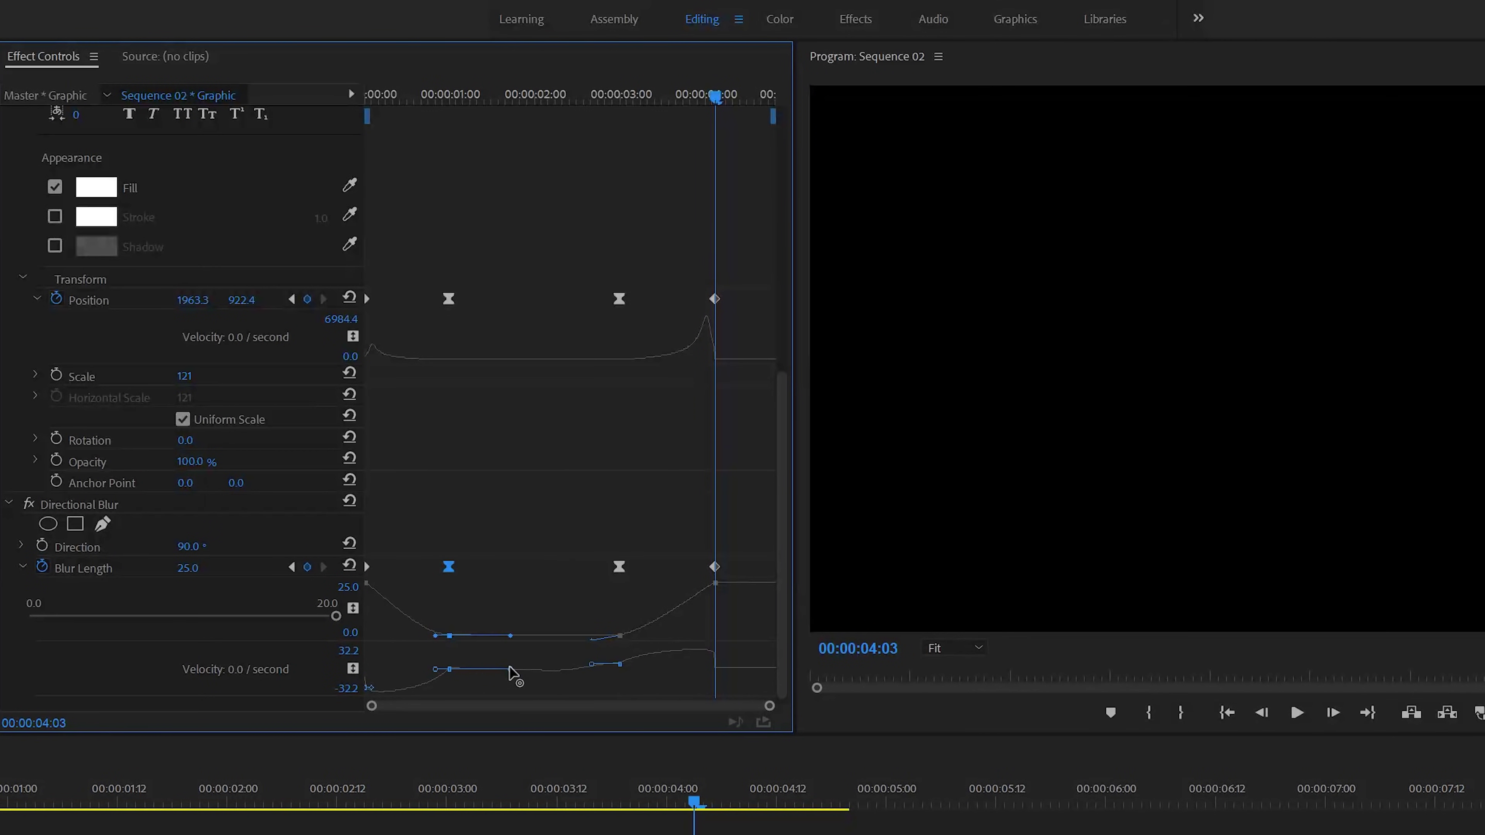
click(591, 634)
scroll(641, 689, down, 1)
drag(590, 657, 675, 663)
key(Home)
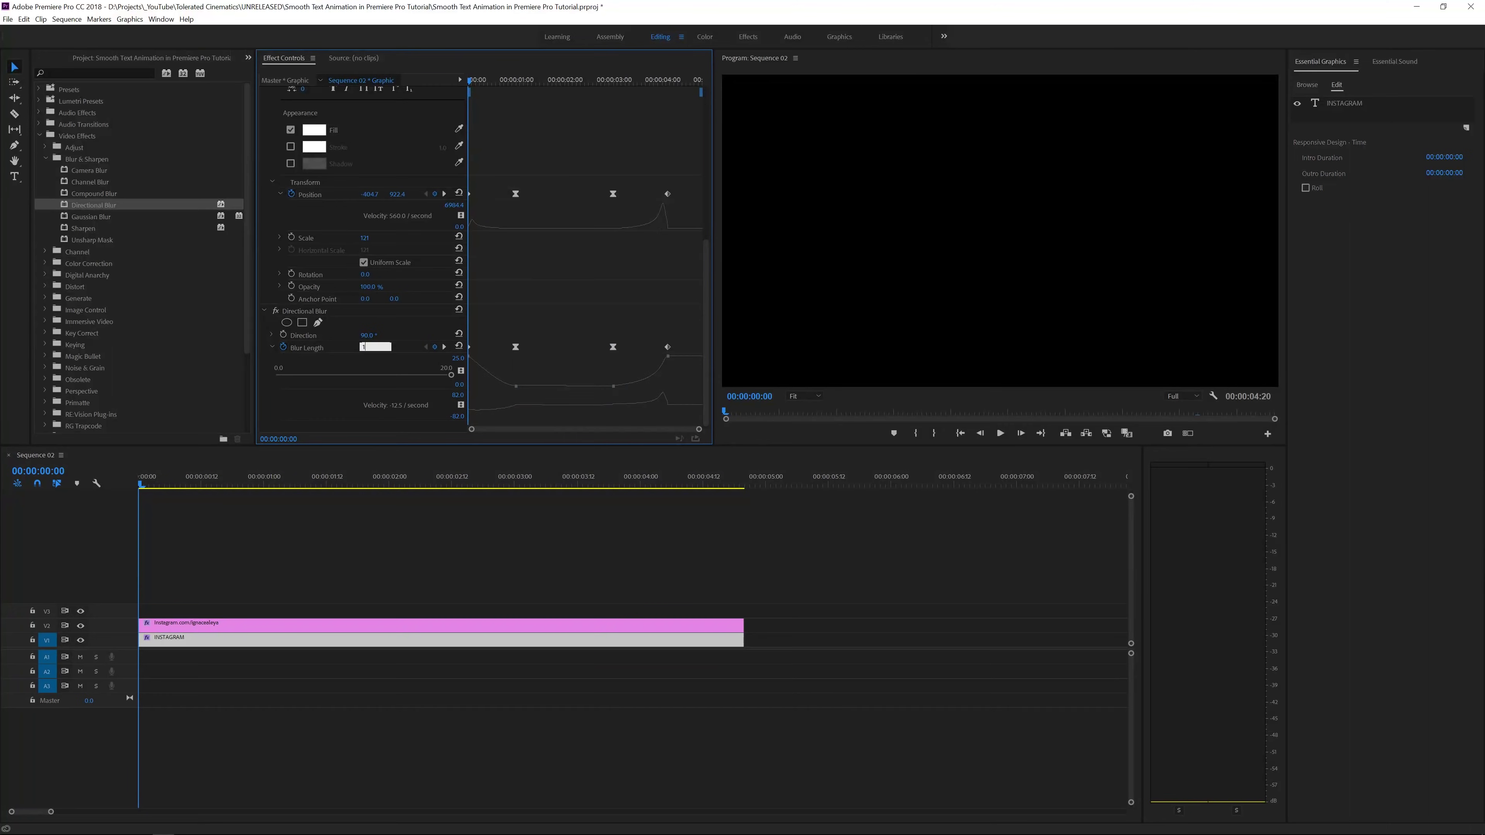
key(space)
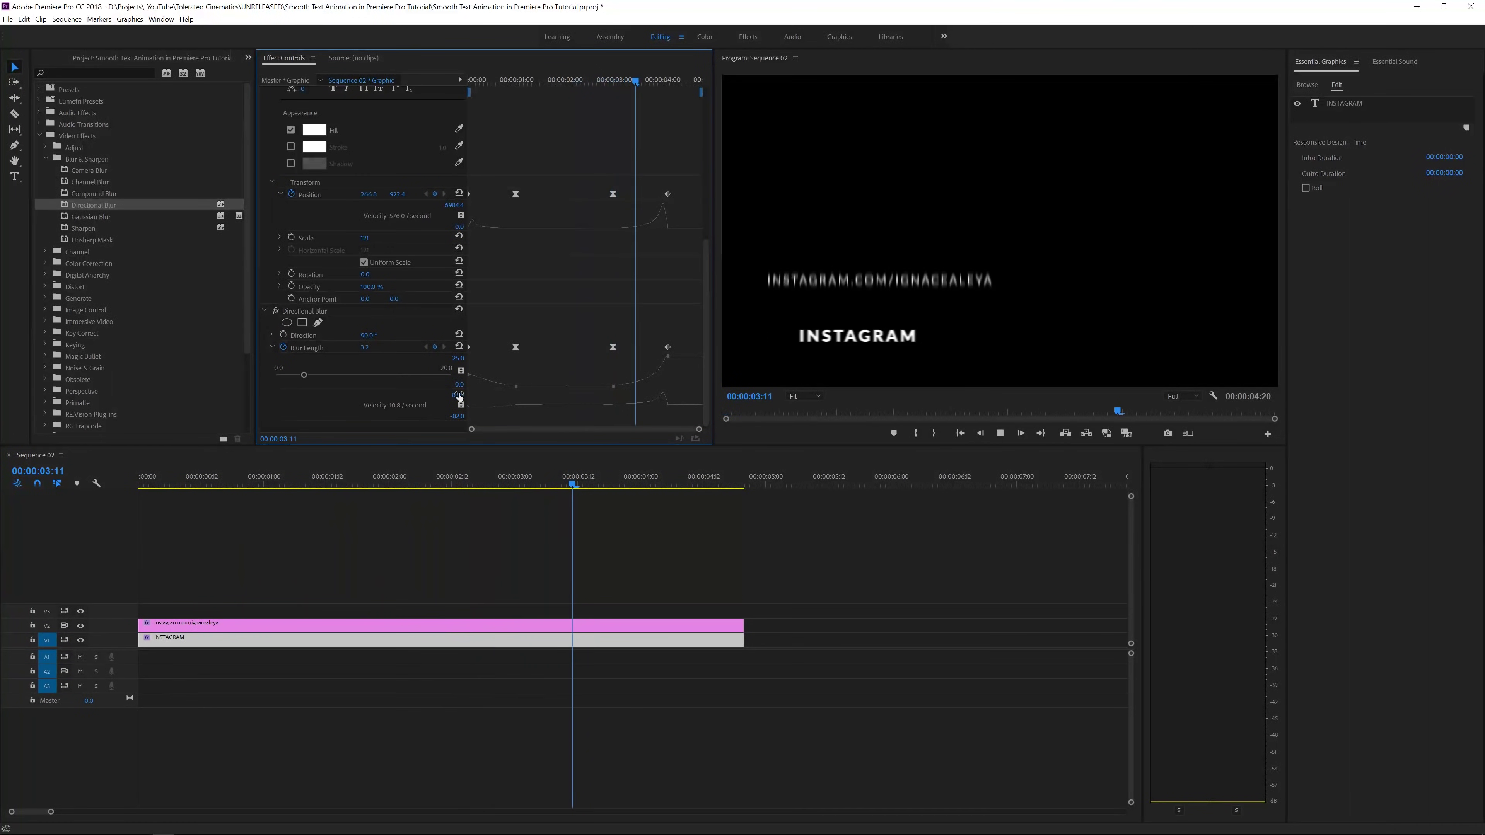
key(space)
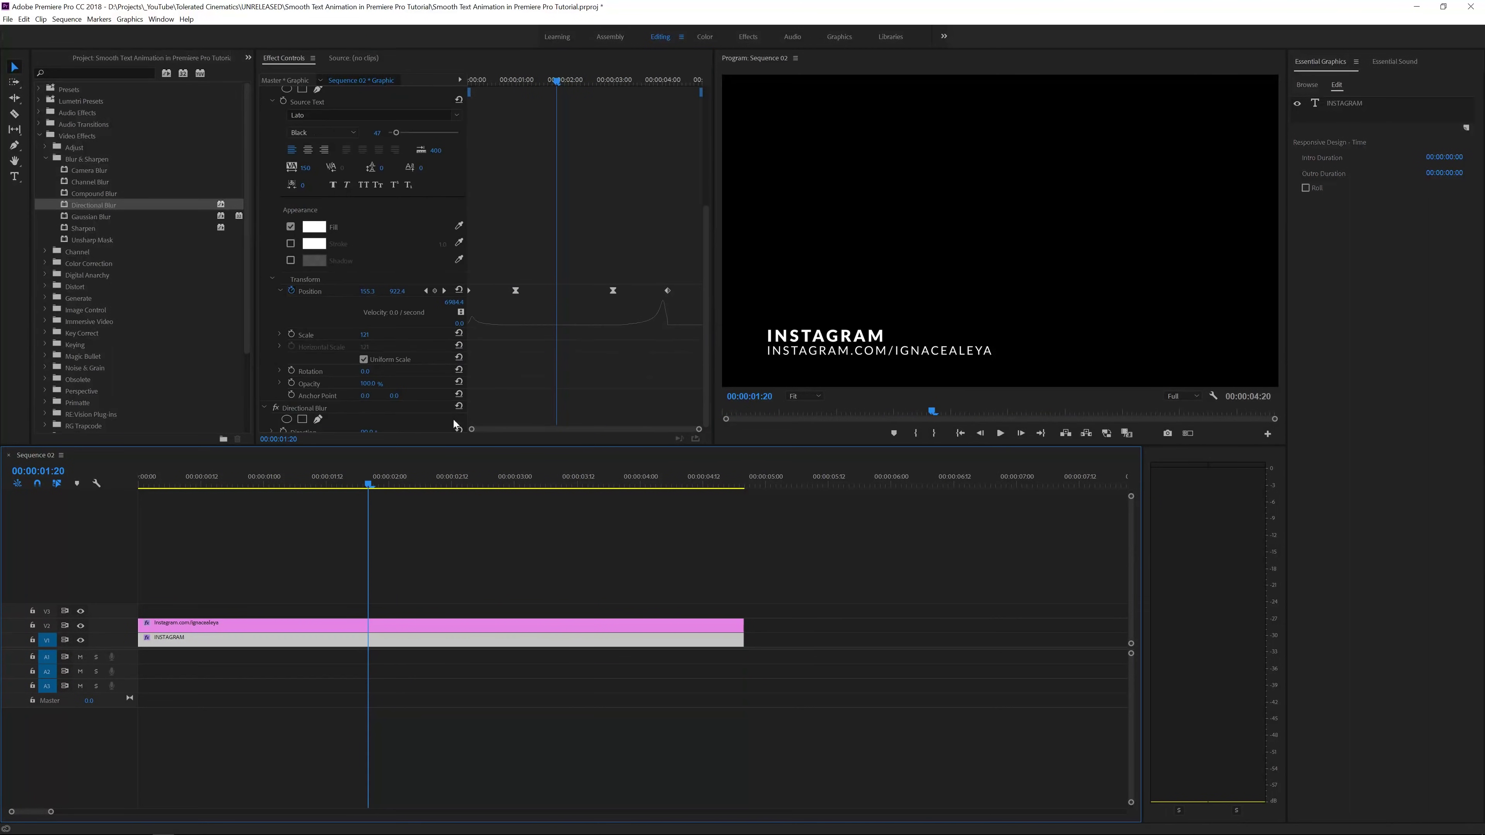
- Trim the INSTAGRAM clip to end at 00:00:04:03 and set its Intro and Outro Durations
drag(585, 81, 668, 99)
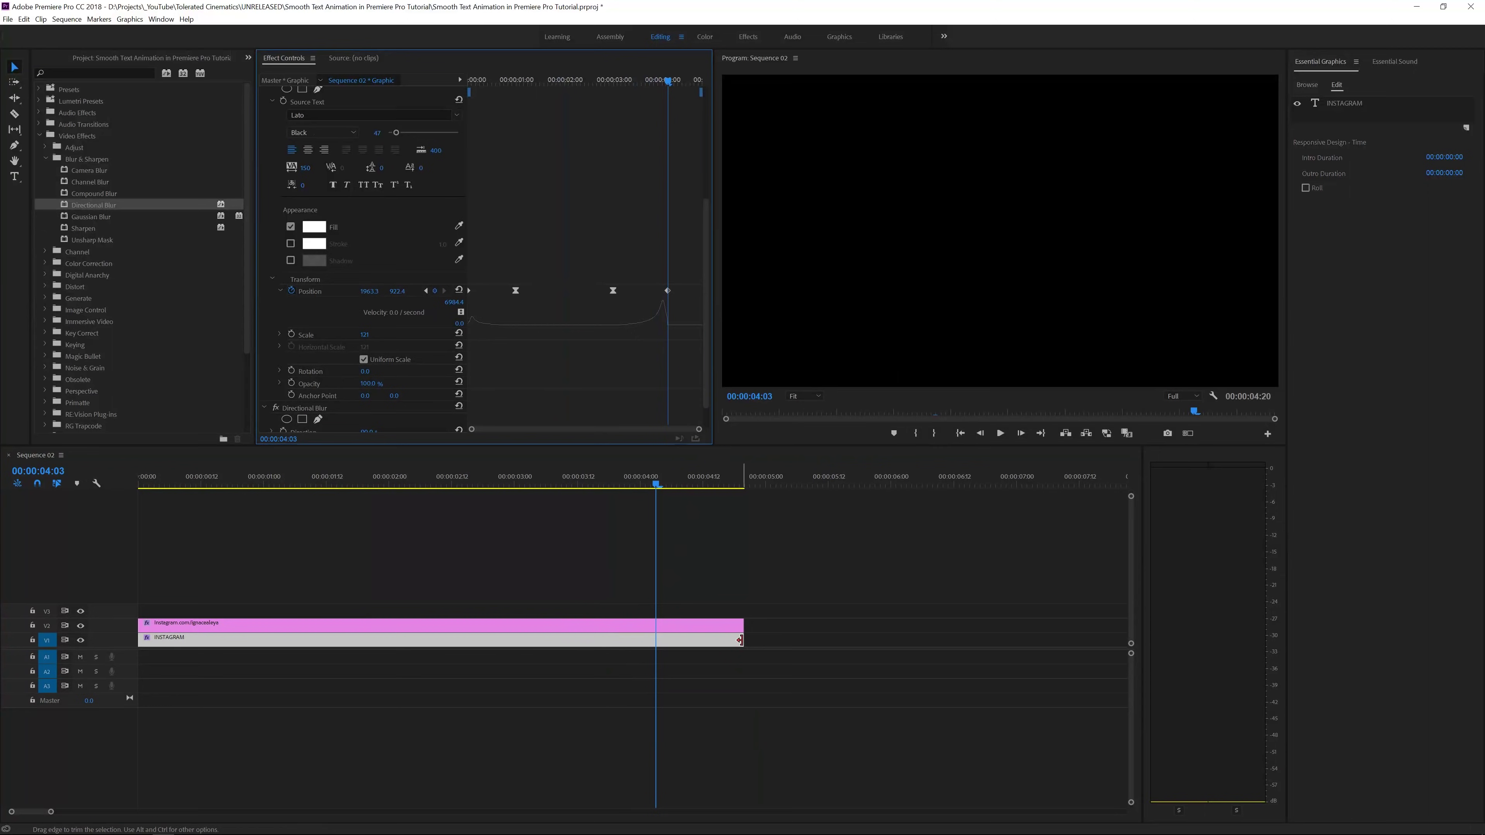
drag(736, 643, 656, 643)
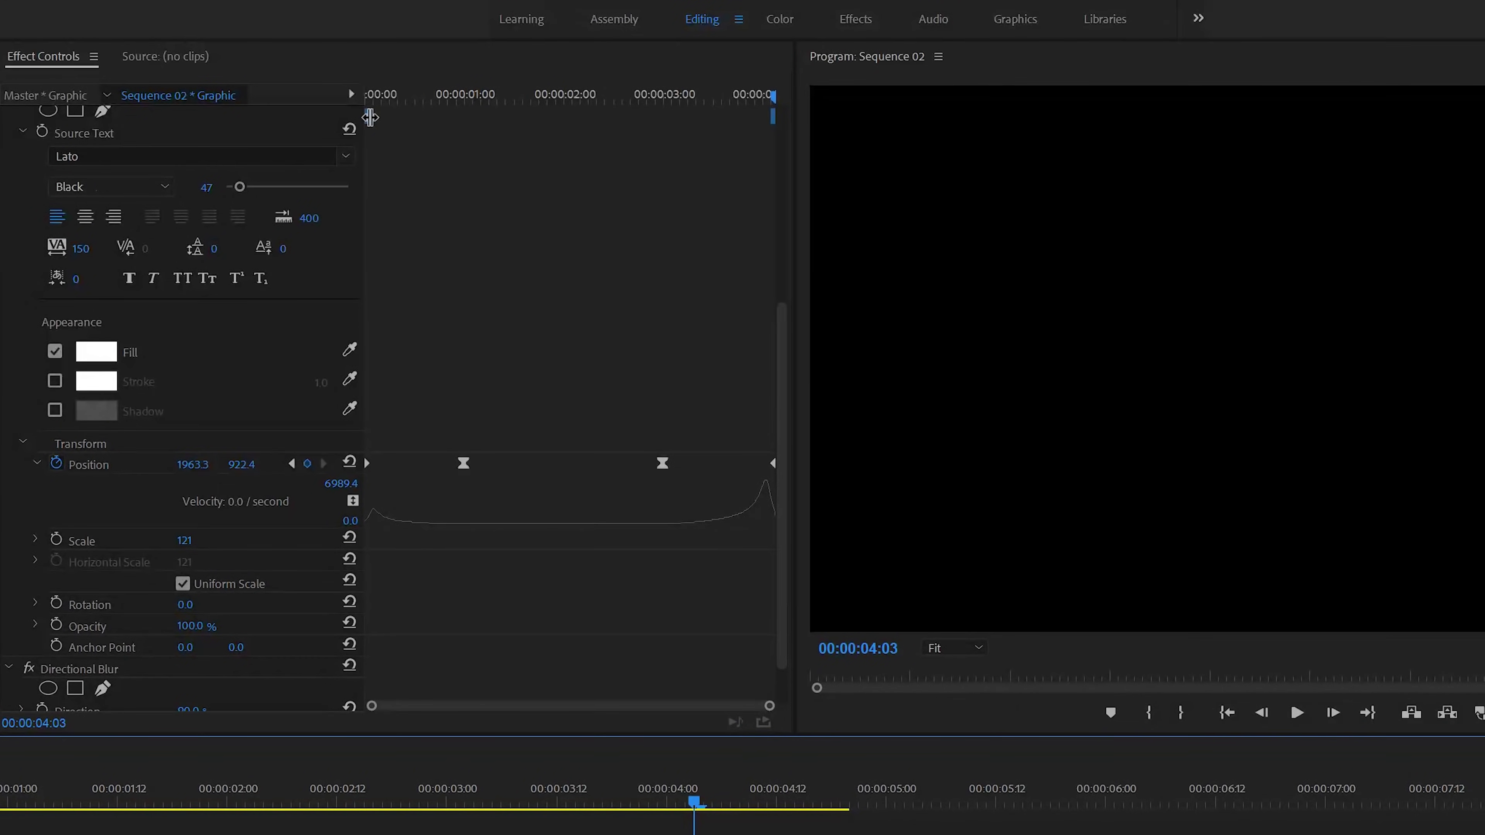
drag(366, 114, 488, 126)
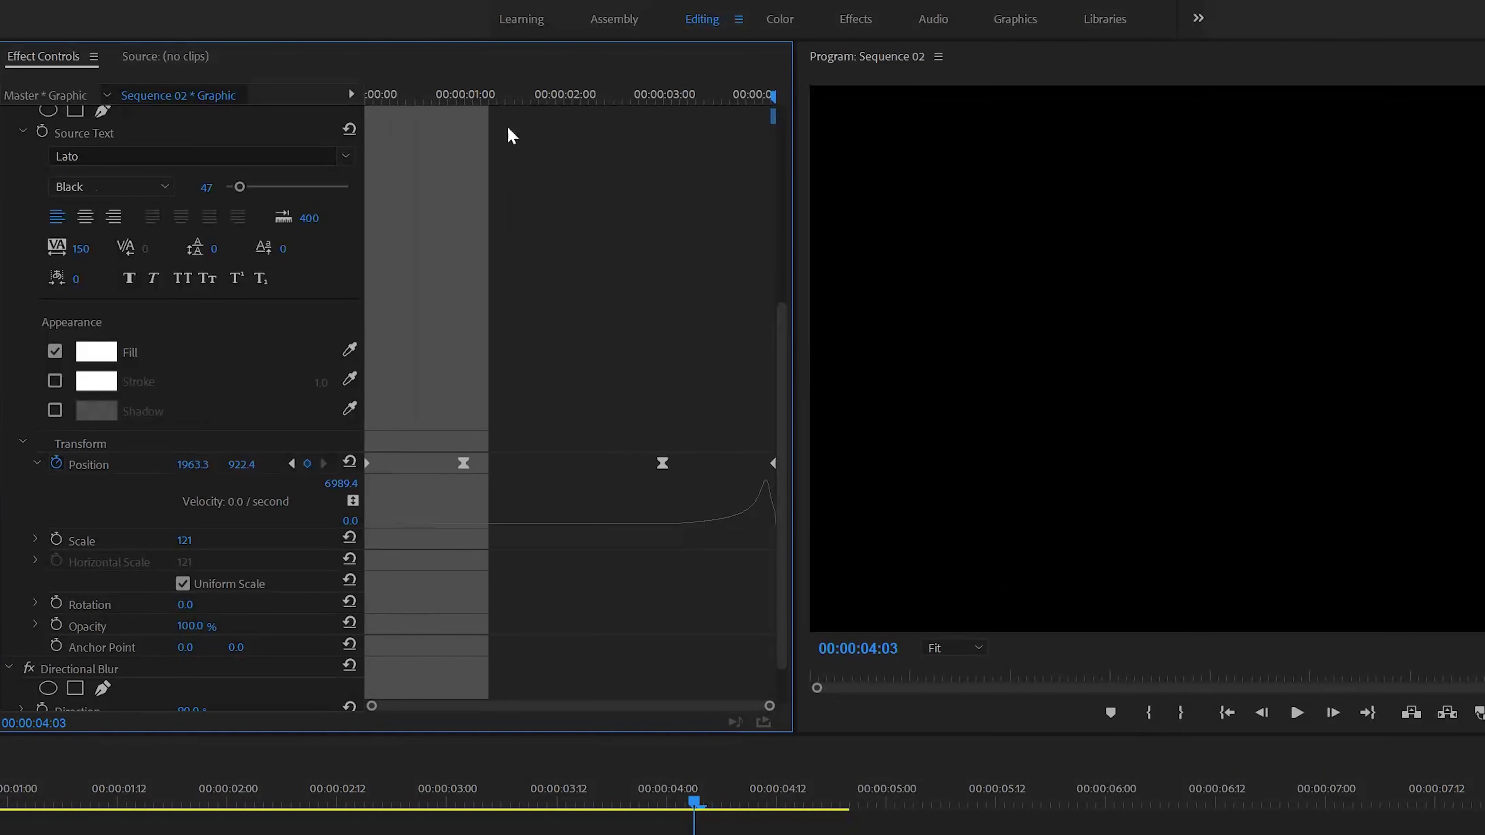
drag(771, 123, 651, 122)
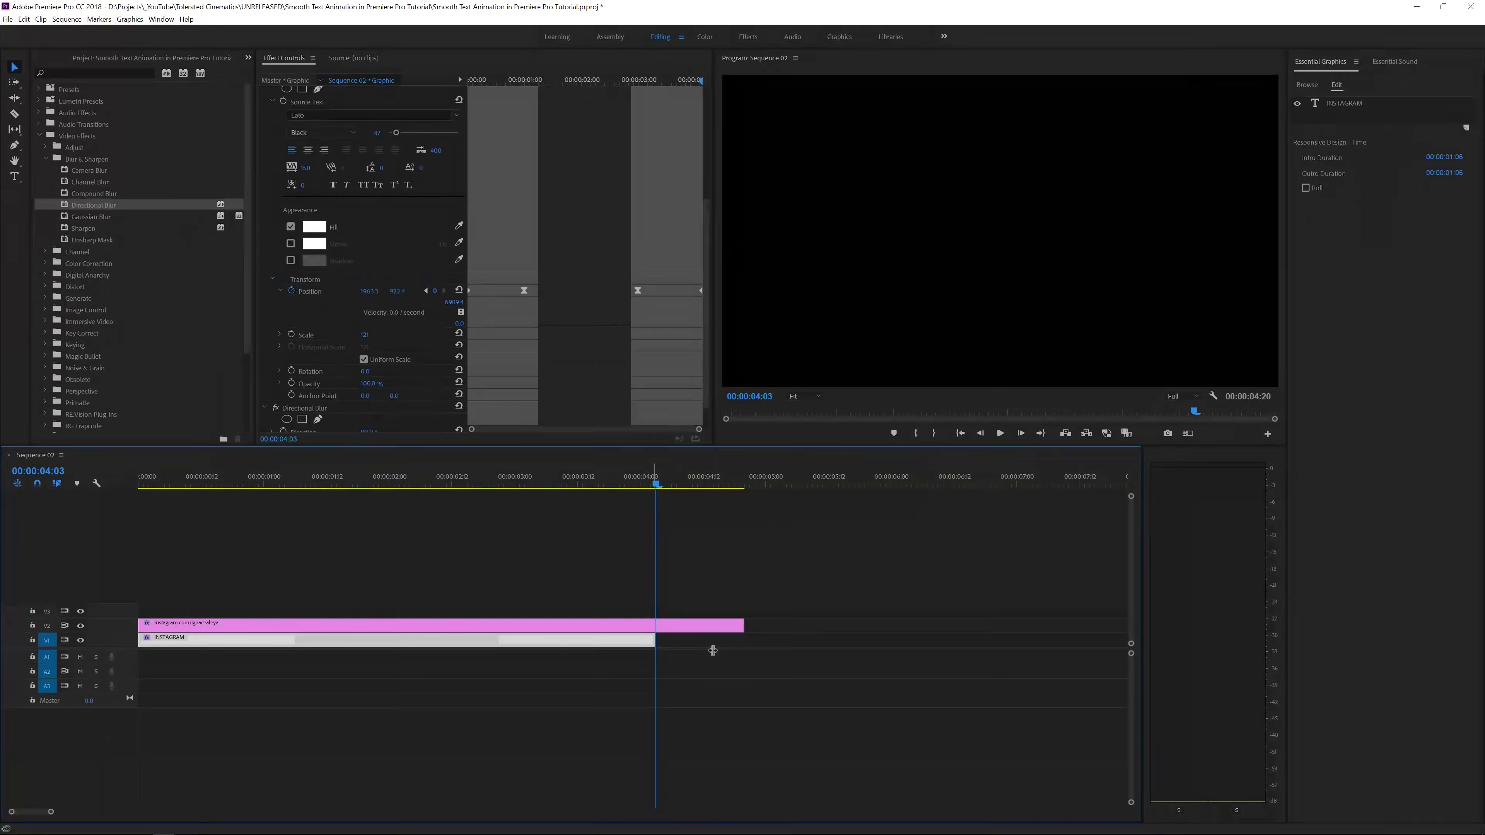
- Extend the INSTAGRAM clip past 00:00:05:00, preview the animation, then shorten it to about 2:23
drag(660, 641, 802, 640)
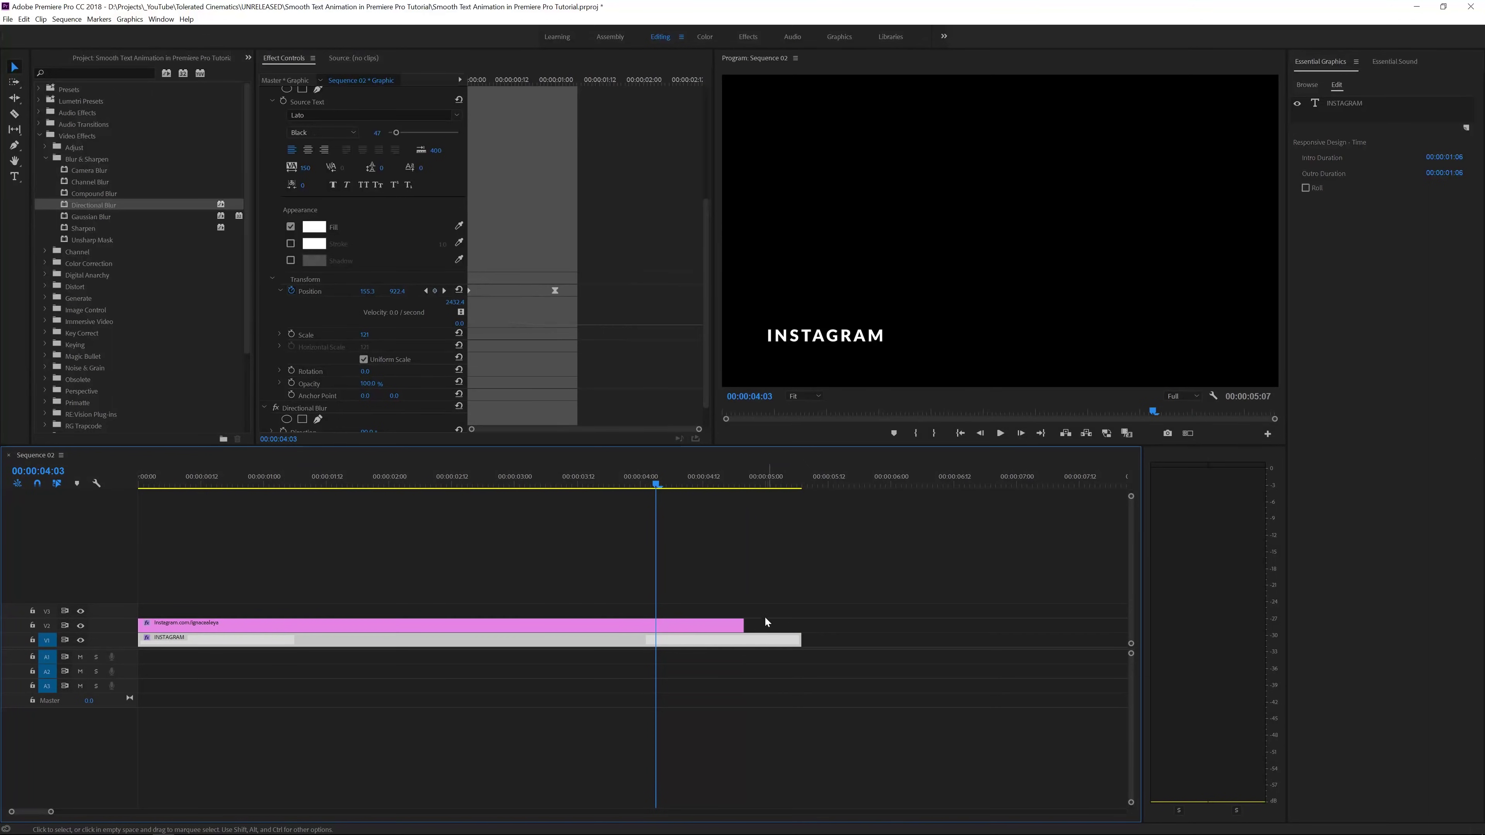
click(746, 641)
scroll(604, 340, down, 8)
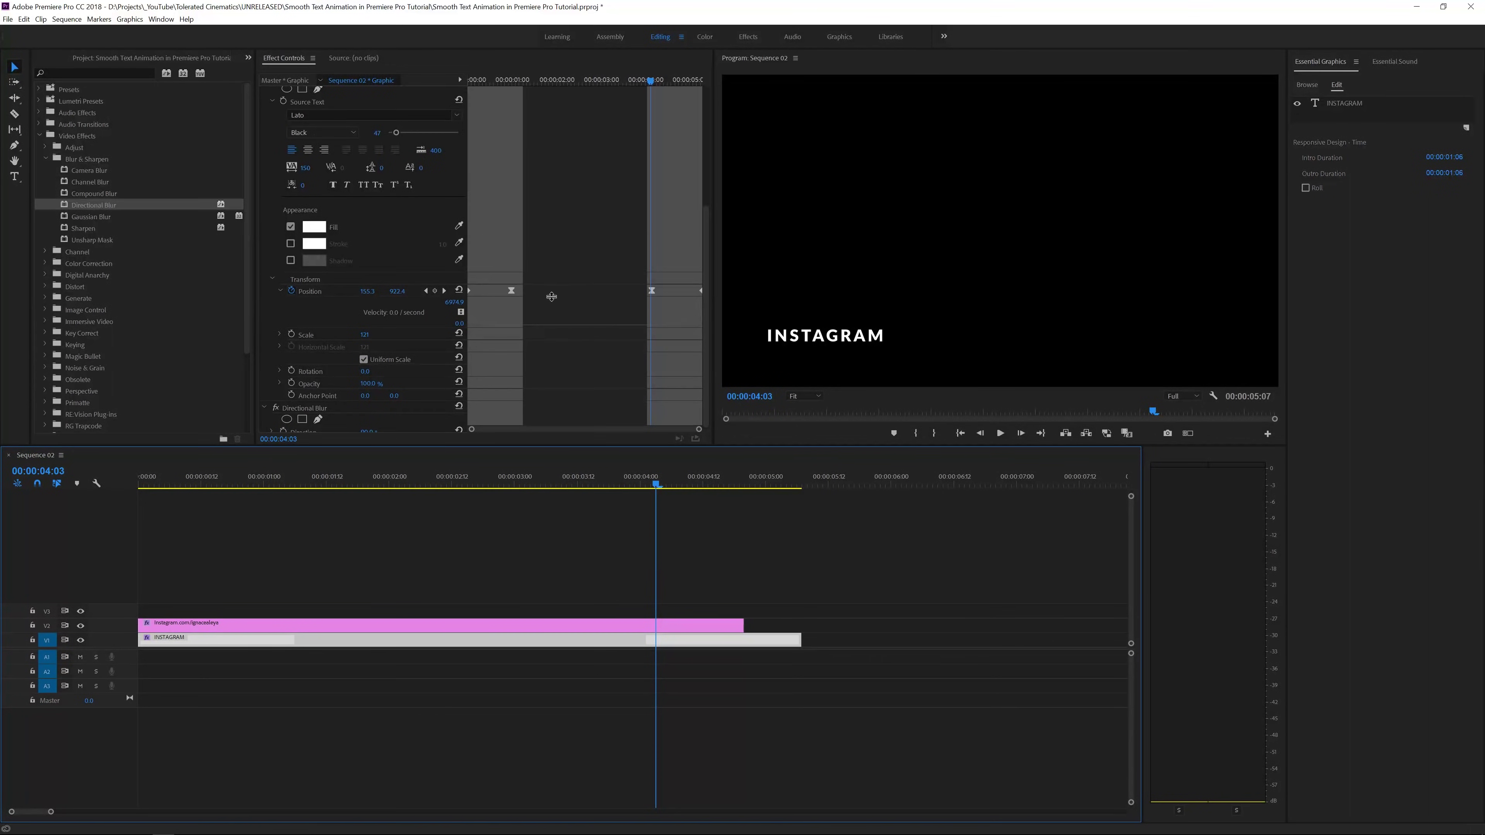
drag(543, 481, 140, 480)
key(space)
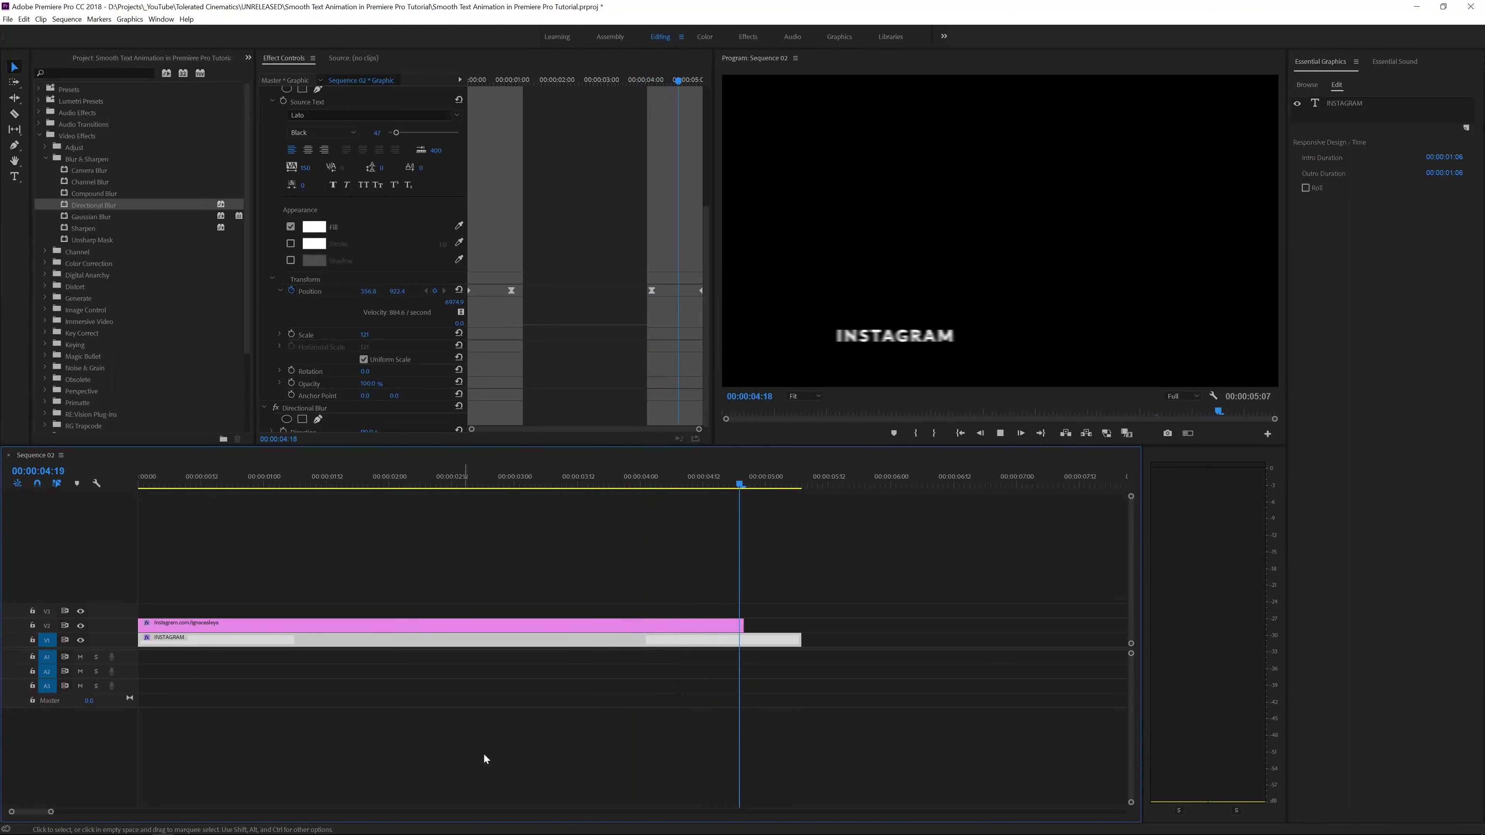
key(space)
drag(801, 640, 493, 635)
key(Home)
key(space)
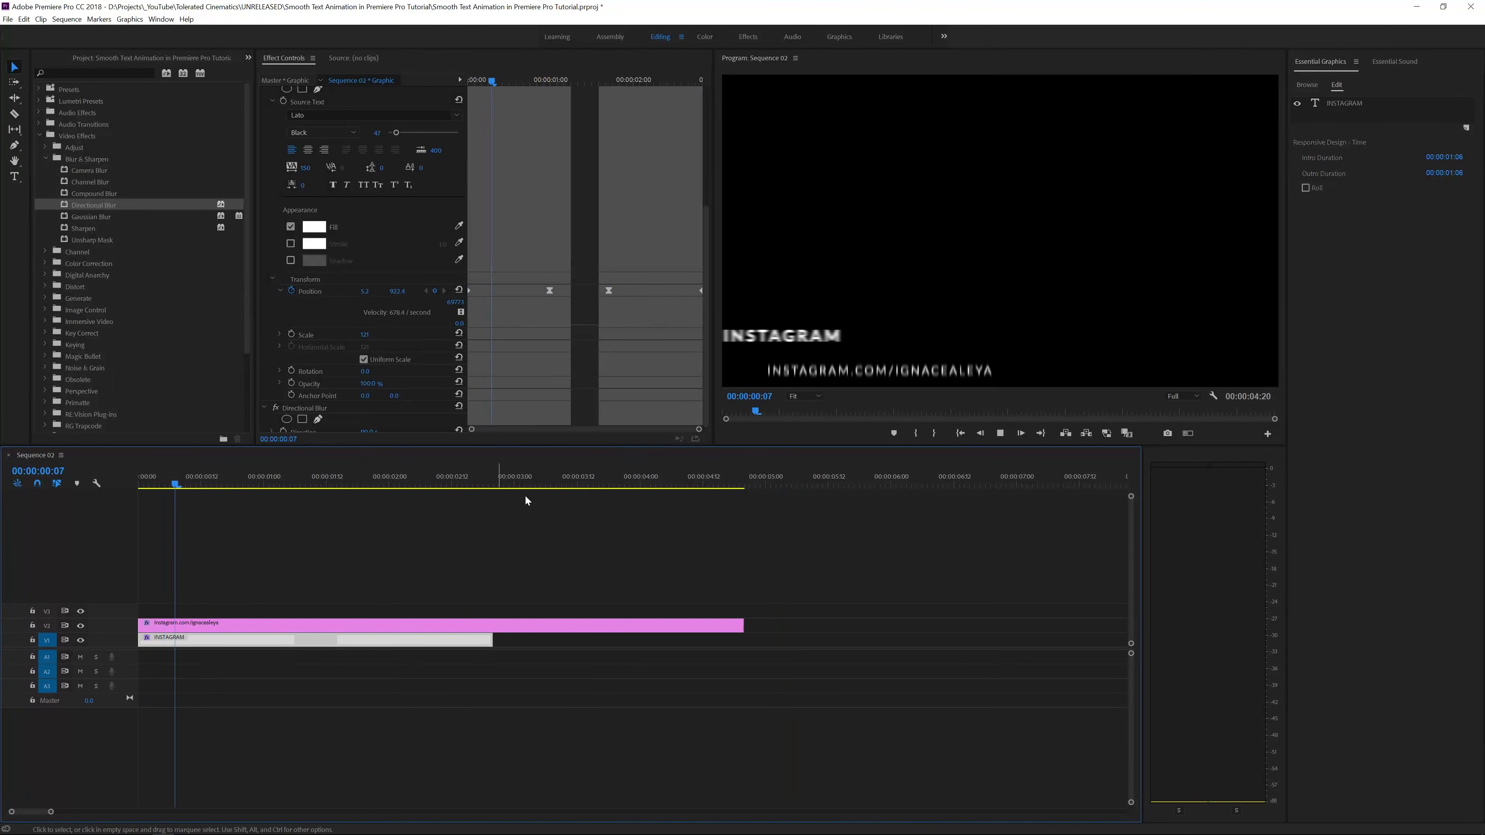
key(space)
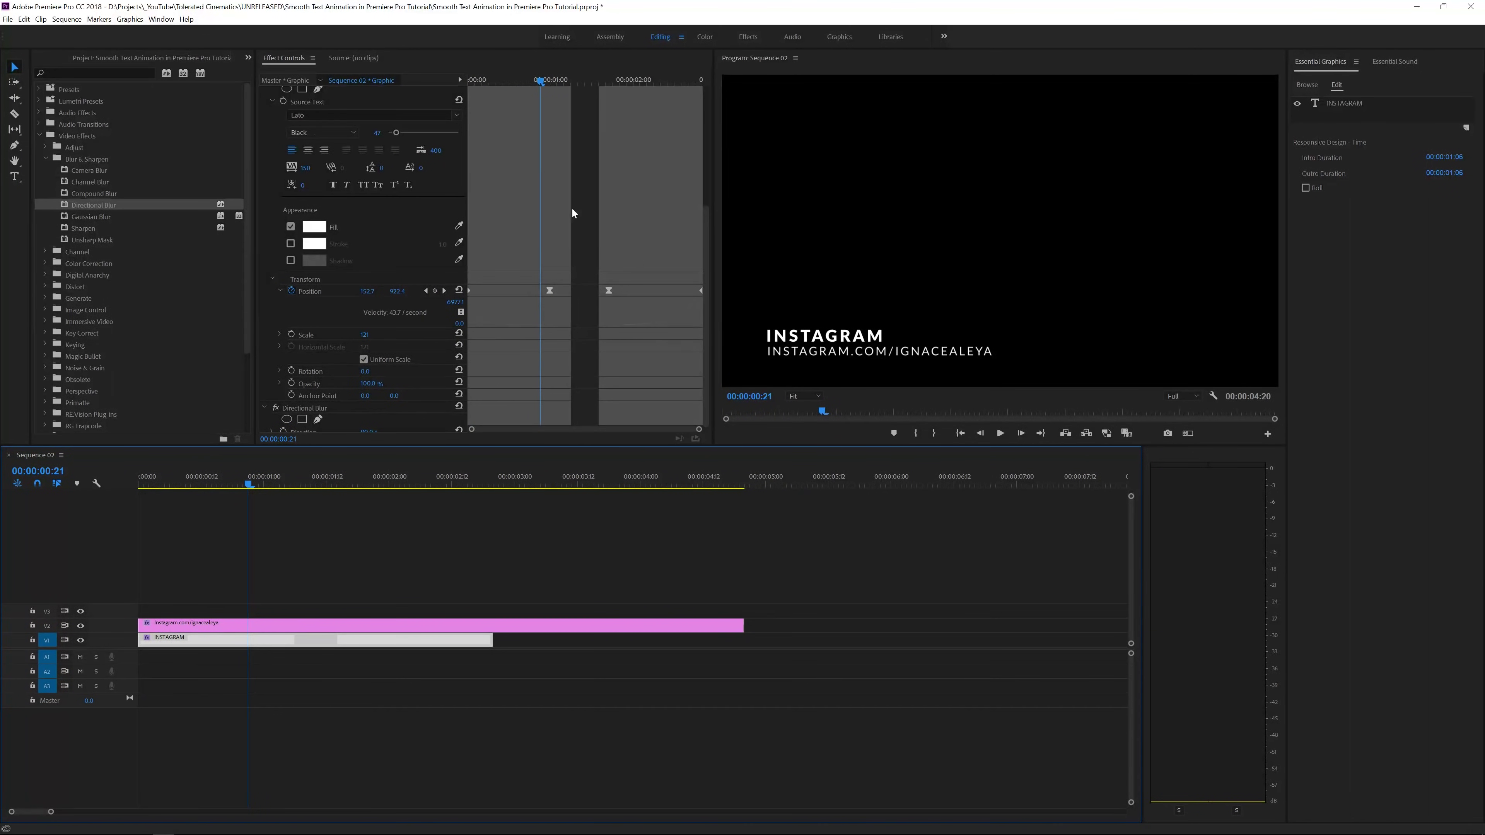
click(472, 613)
key(space)
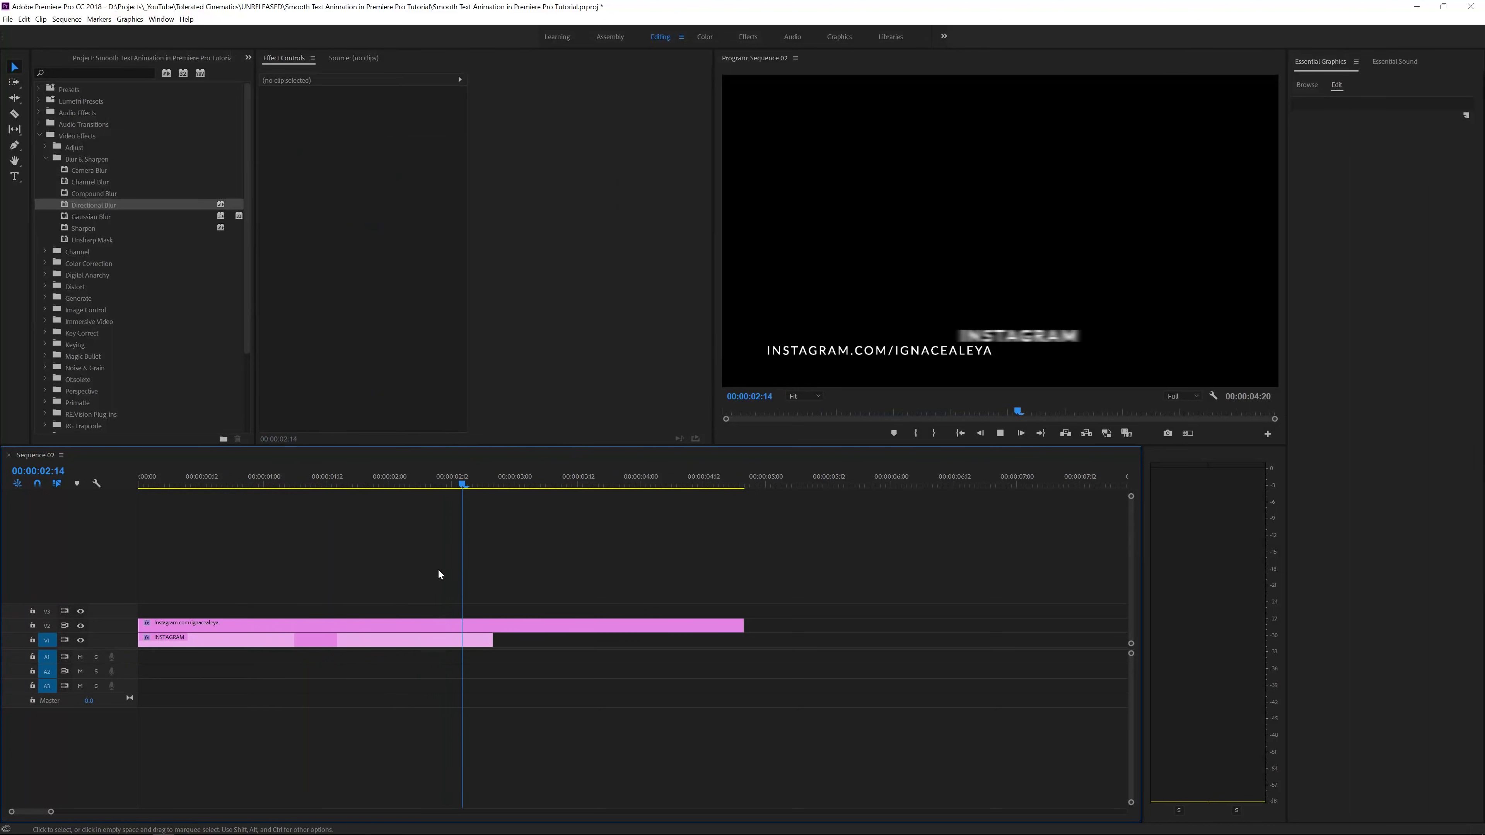
drag(425, 486, 140, 486)
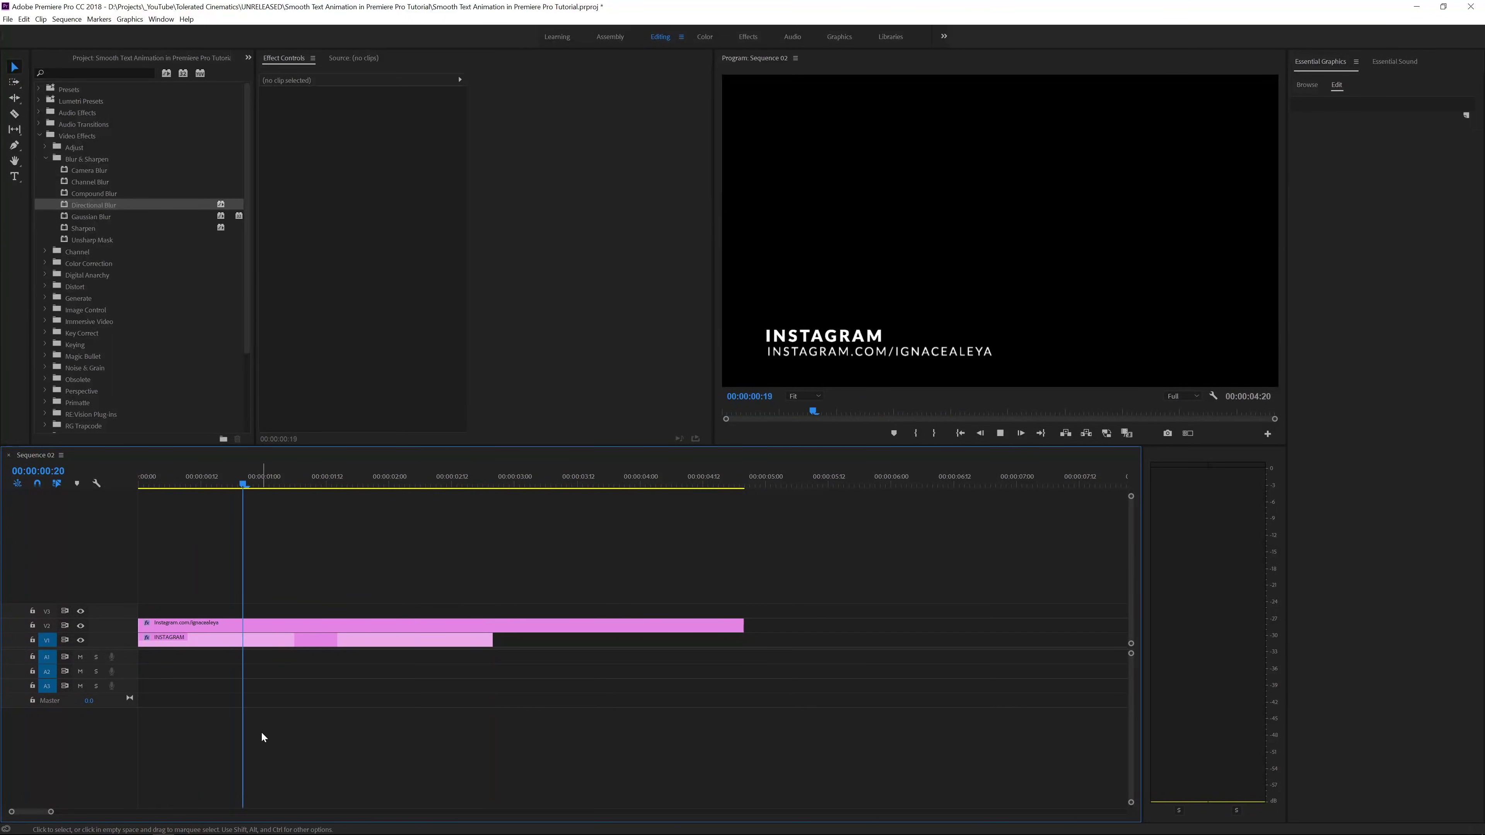